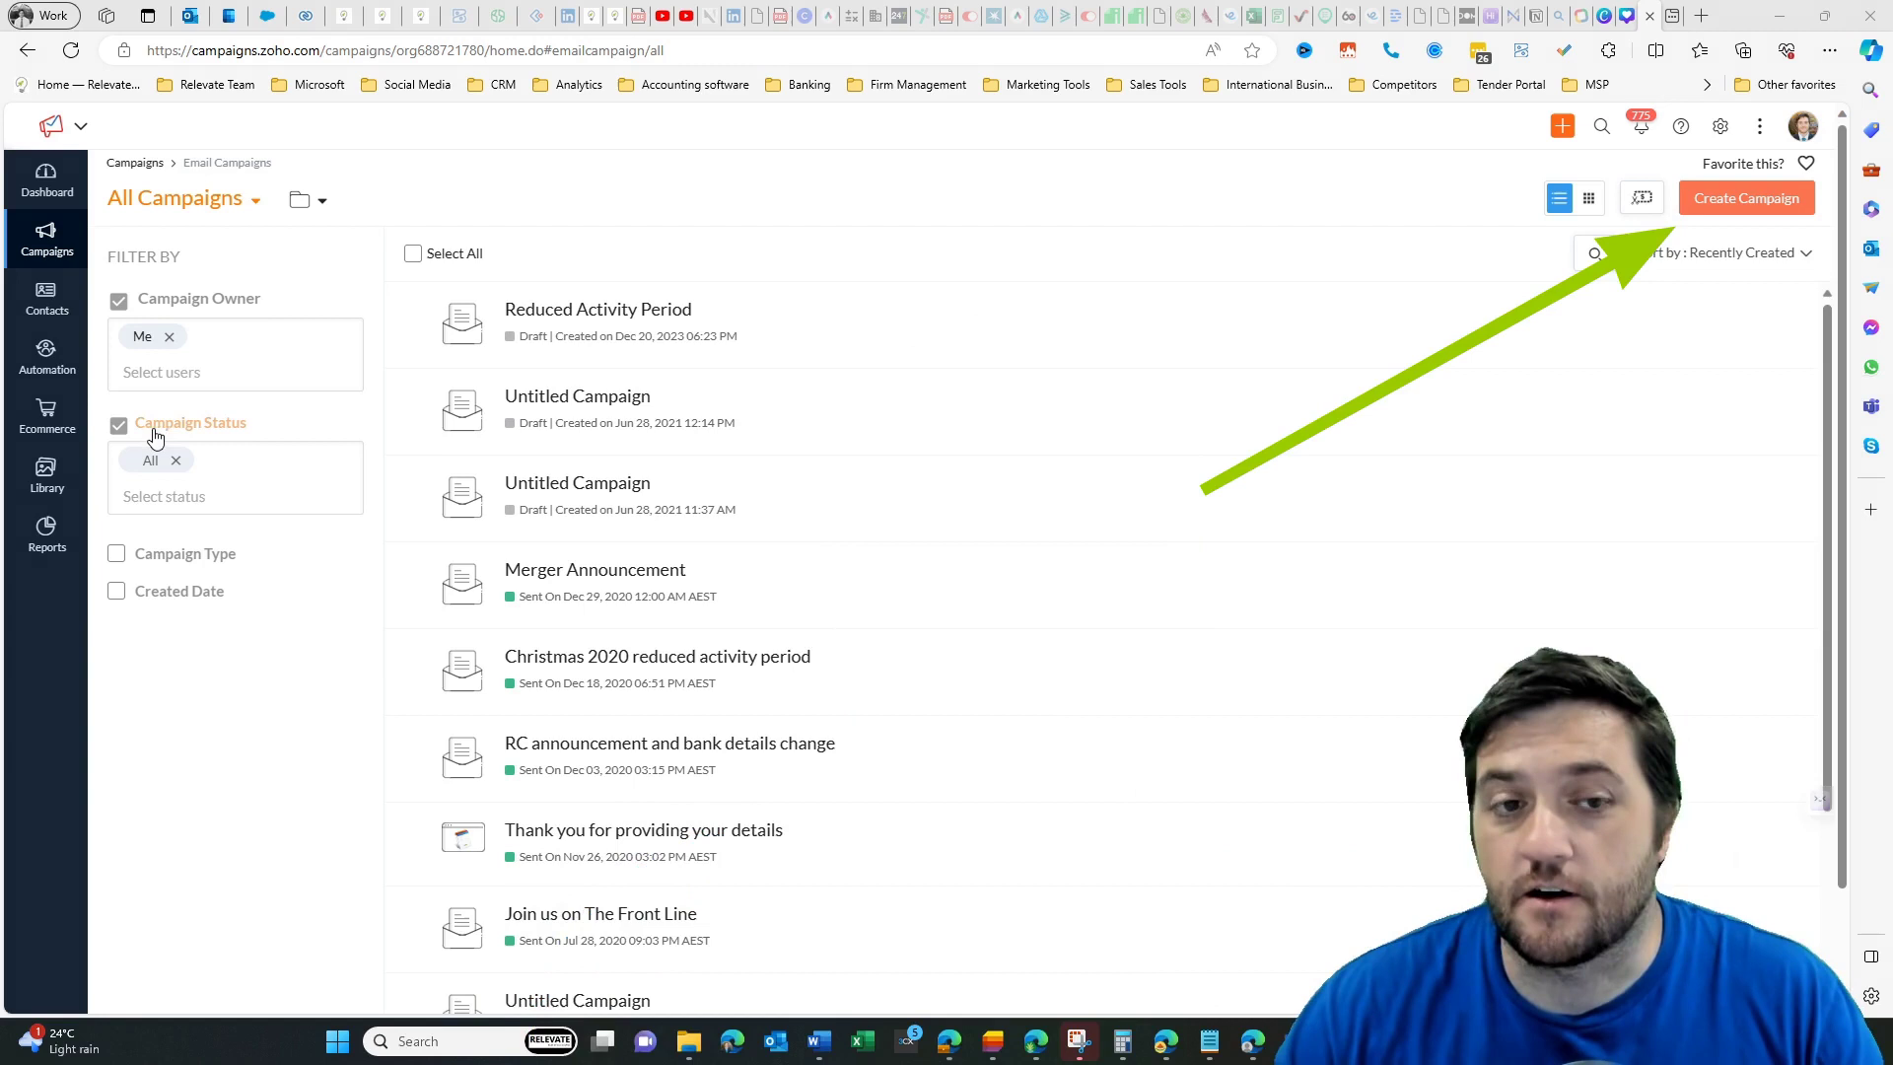
Step: Create a regular email campaign named 'test' under the Marketing topic and save it
{"action": "left_click", "coordinate": [1725, 202]}
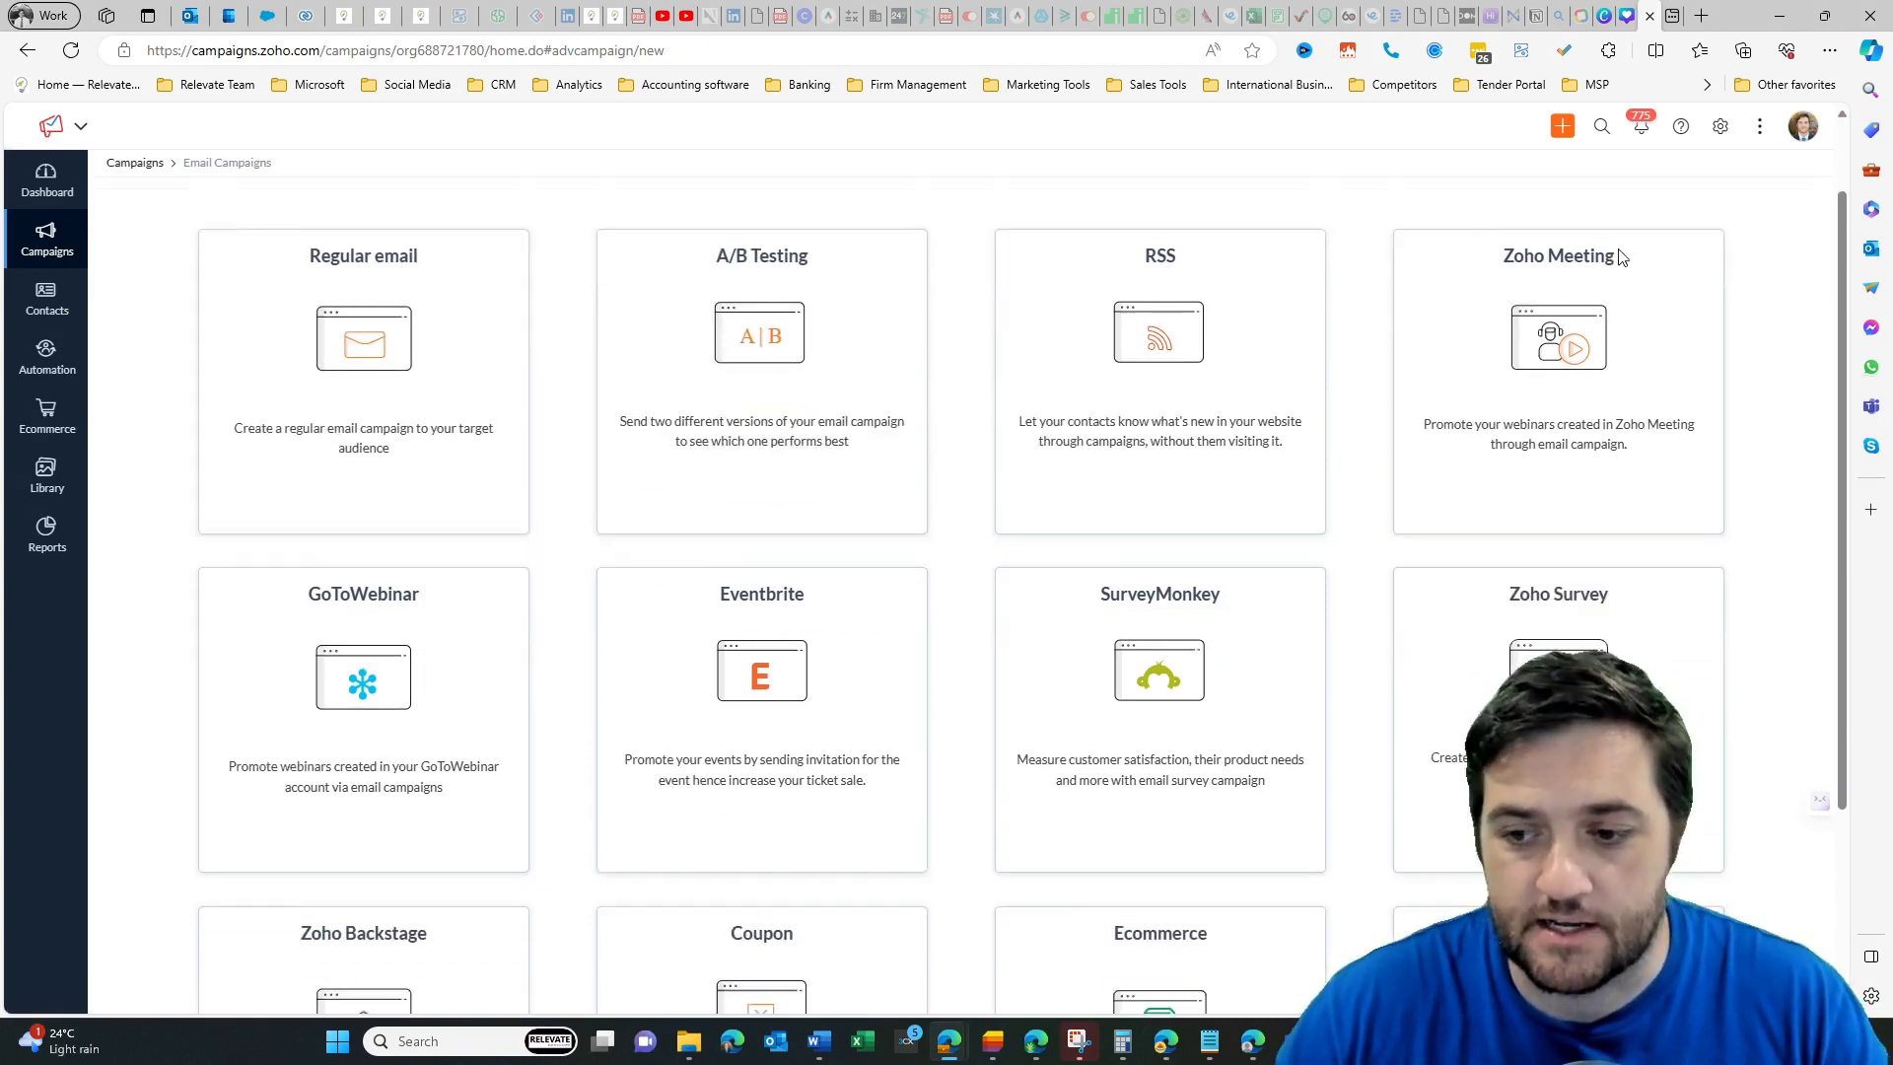
{"action": "scroll", "coordinate": [1648, 406], "scroll_direction": "down", "scroll_amount": 3}
{"action": "scroll", "coordinate": [663, 510], "scroll_direction": "up", "scroll_amount": 3}
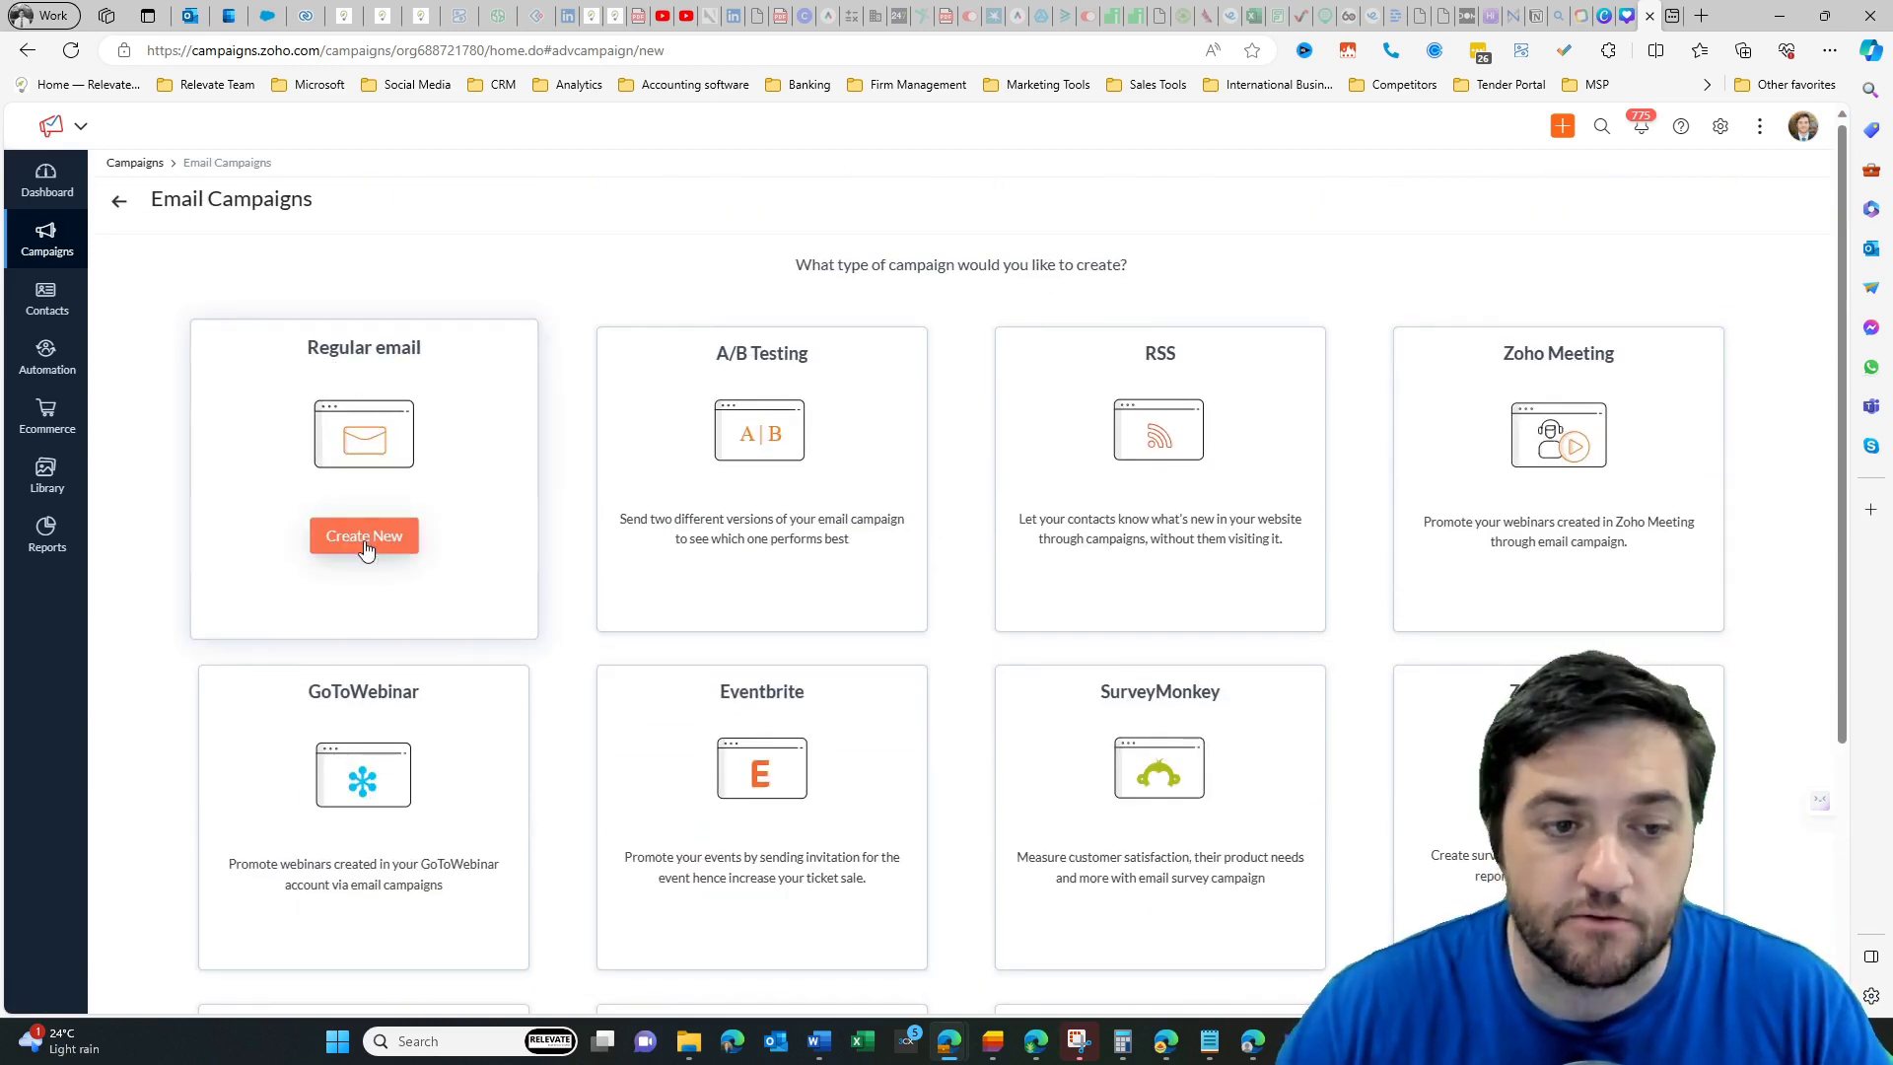
{"action": "left_click", "coordinate": [365, 537]}
{"action": "type", "text": "test"}
{"action": "left_click", "coordinate": [838, 291]}
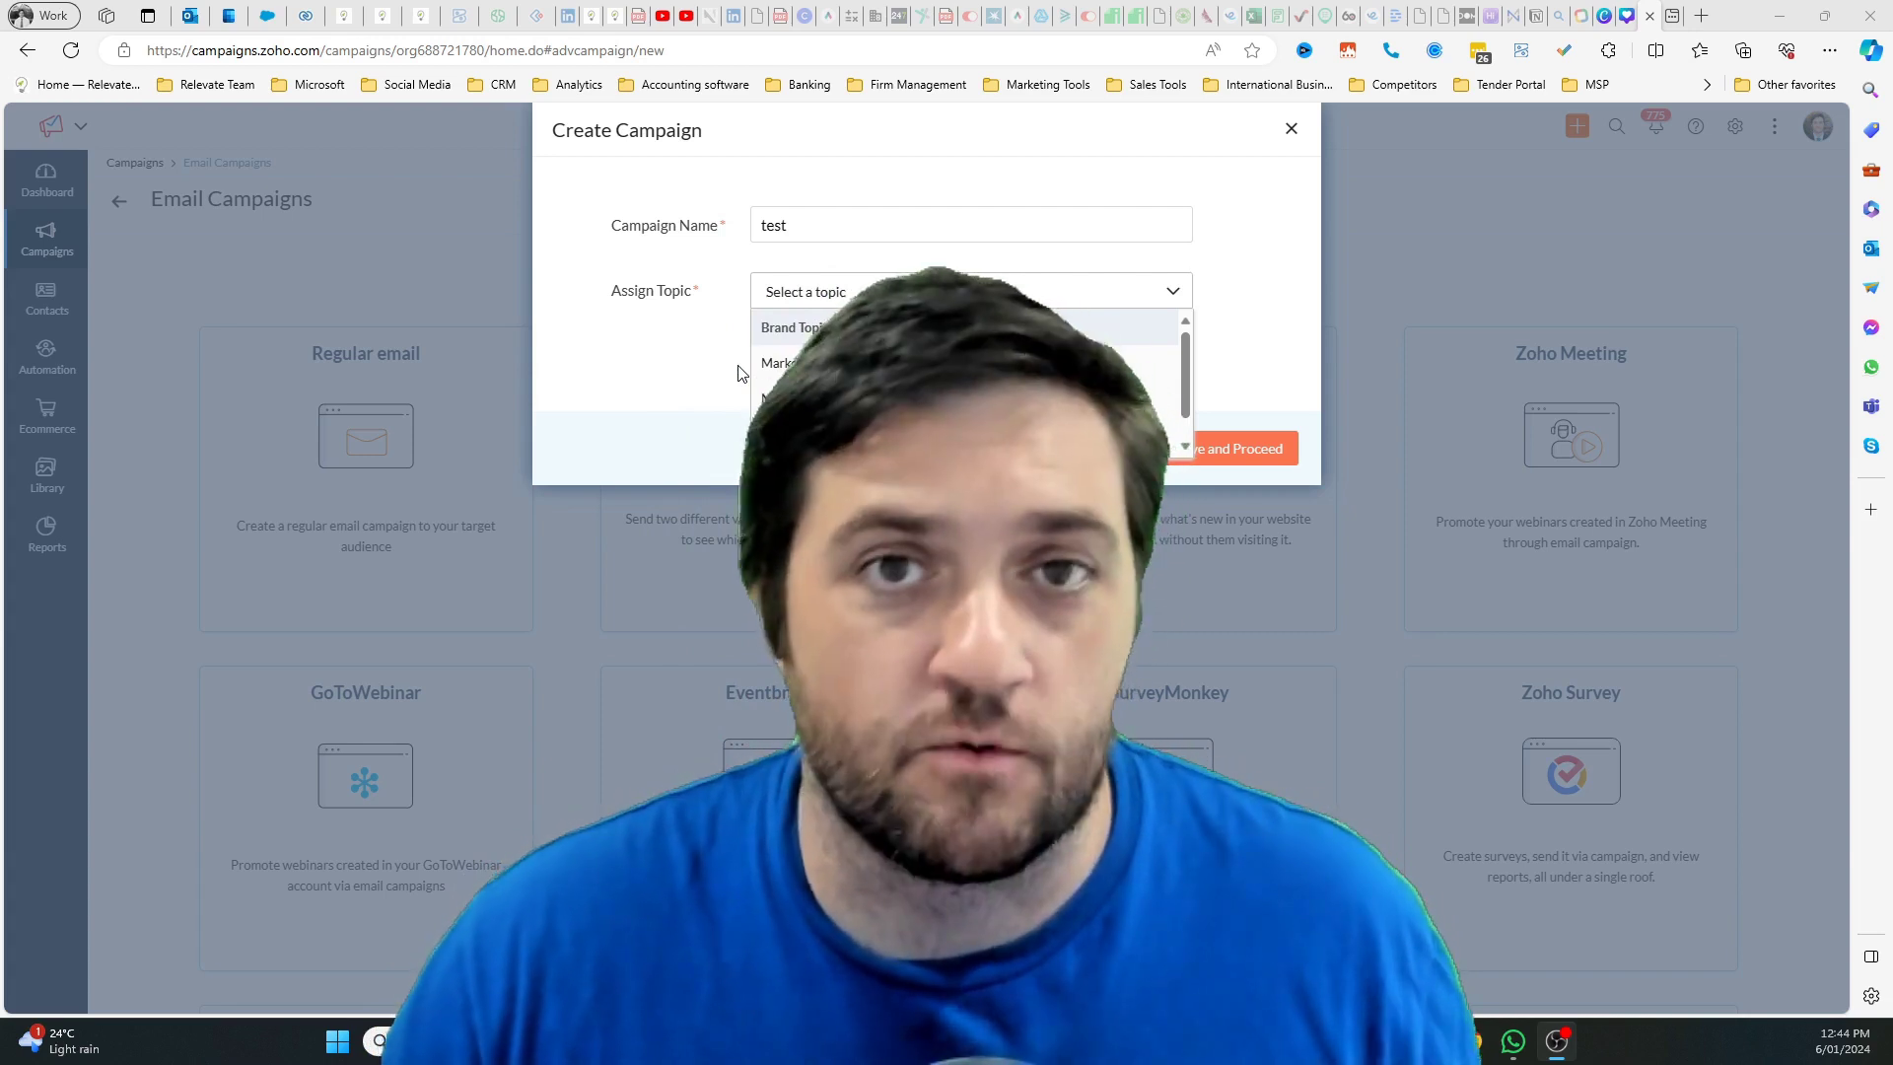
{"action": "left_click", "coordinate": [905, 365]}
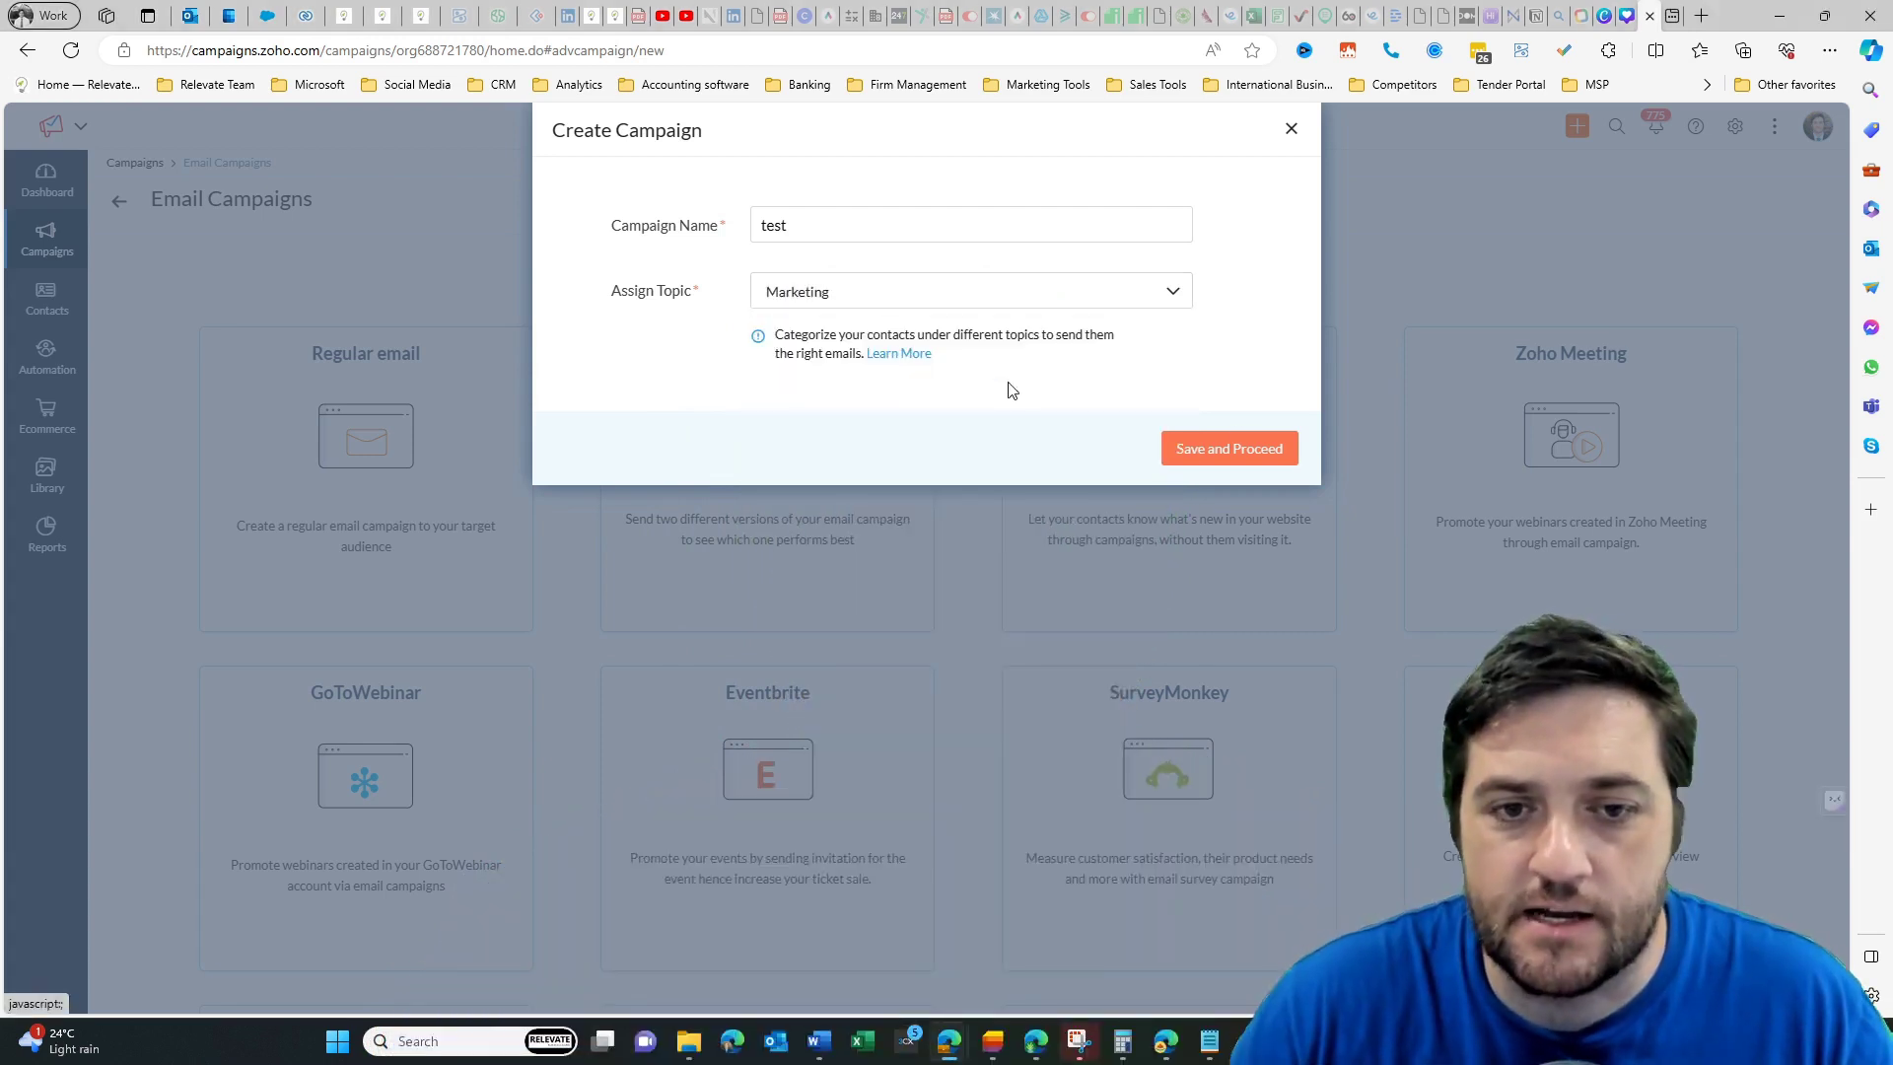
{"action": "left_click", "coordinate": [1233, 450]}
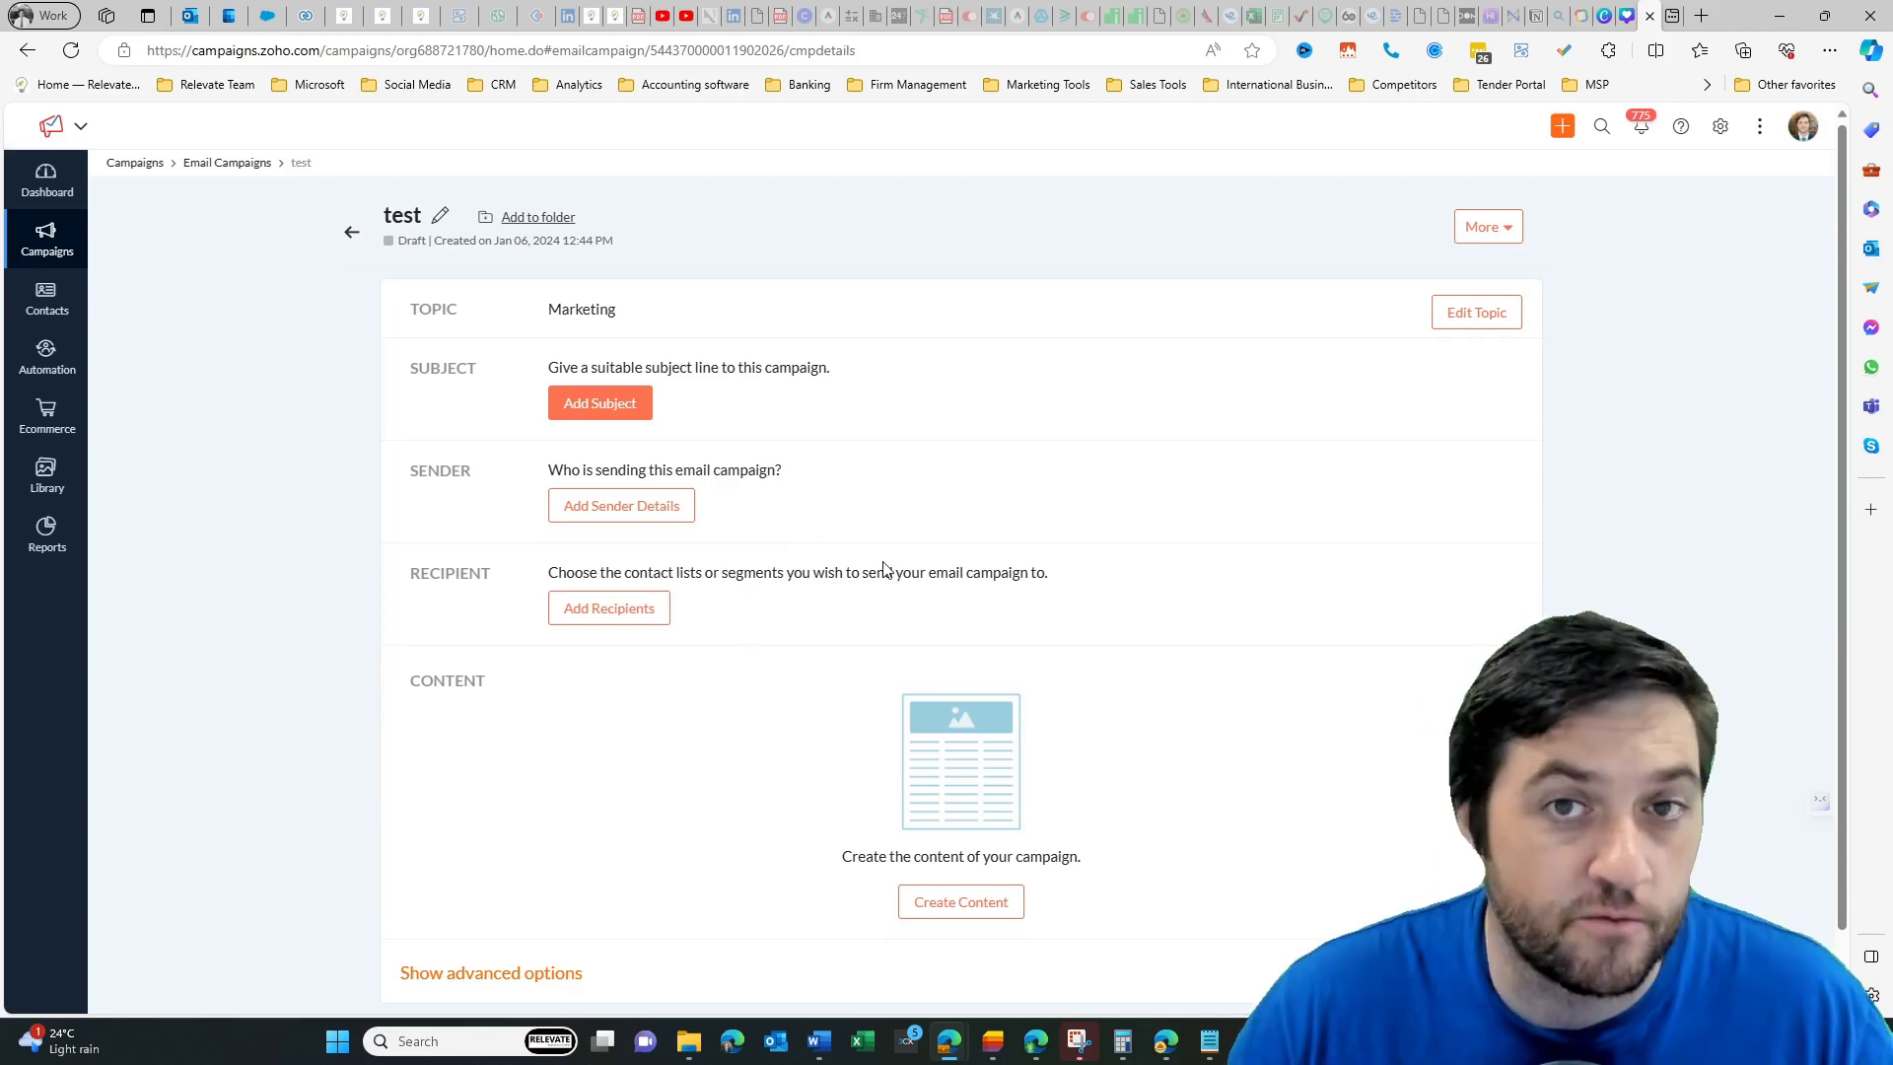
Step: Begin creating content for the 'test' campaign from its setup page
{"action": "scroll", "coordinate": [478, 662], "scroll_direction": "down", "scroll_amount": 1}
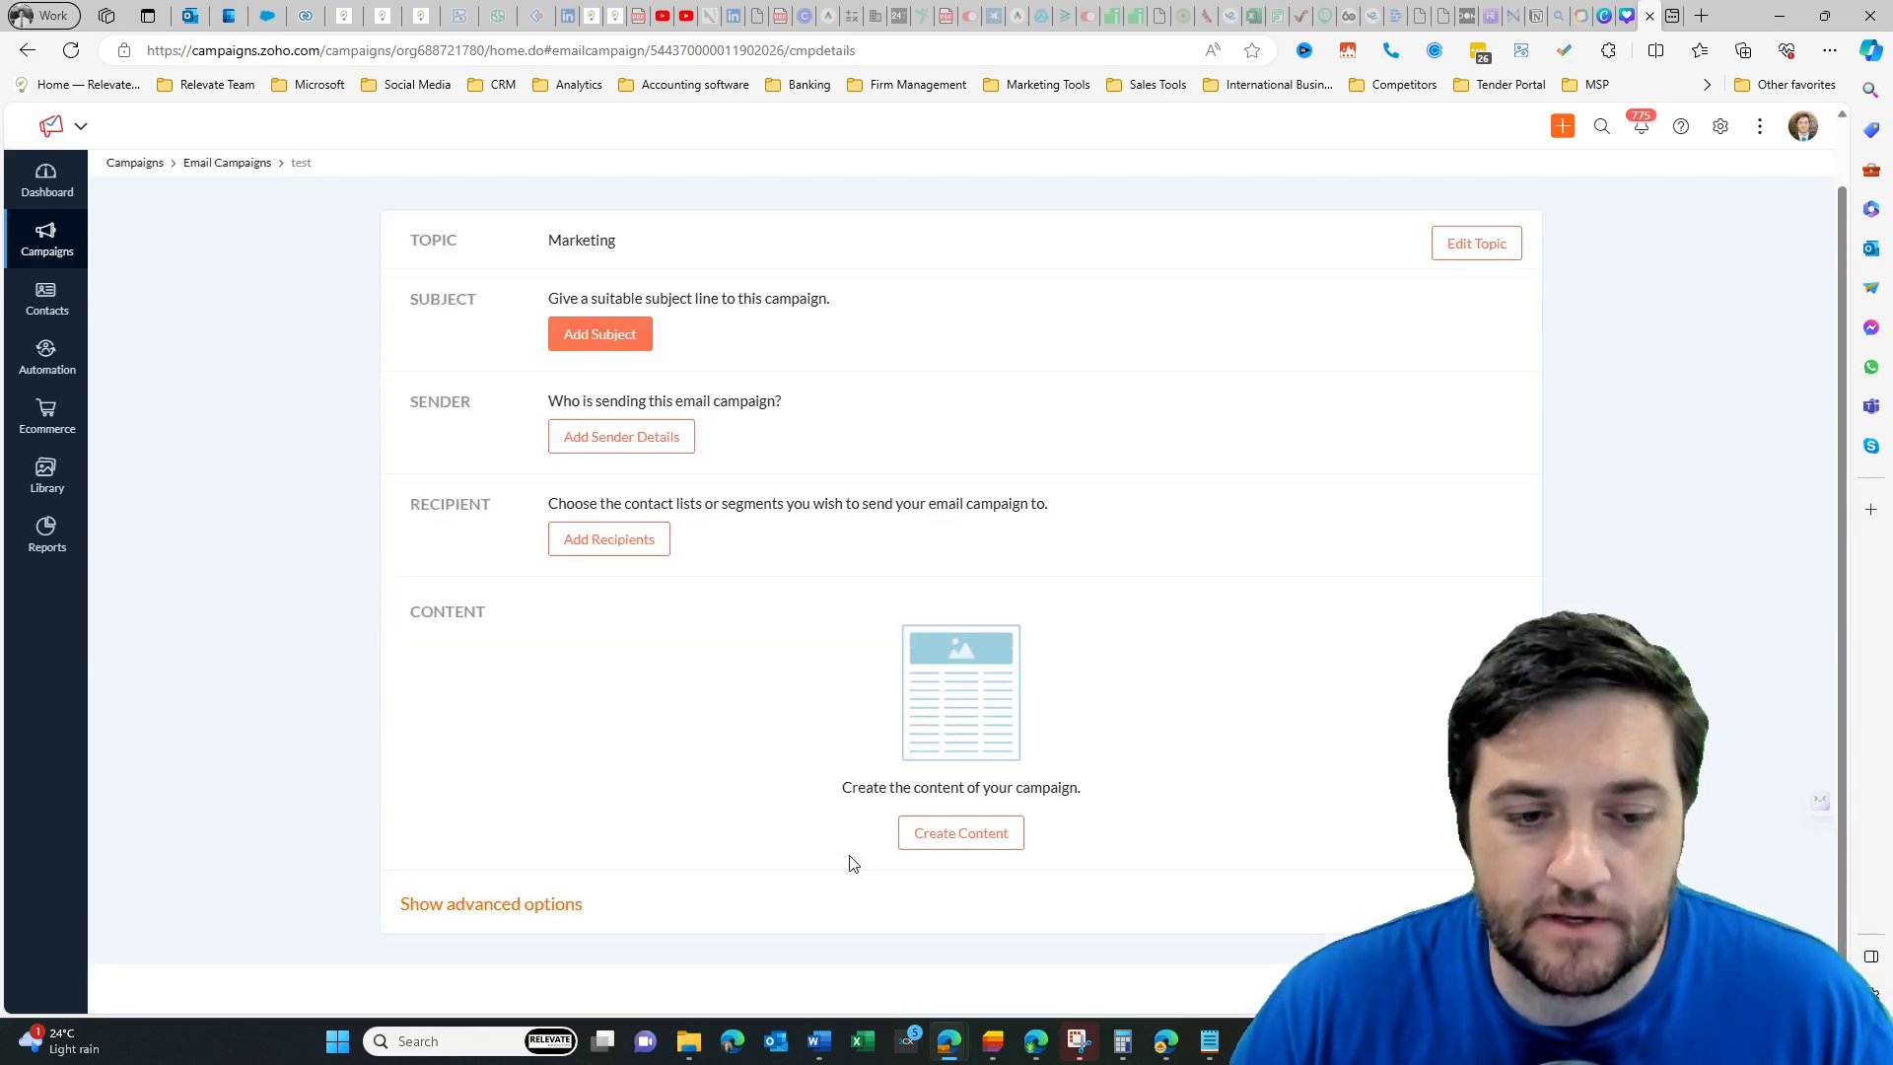
{"action": "left_click", "coordinate": [999, 845]}
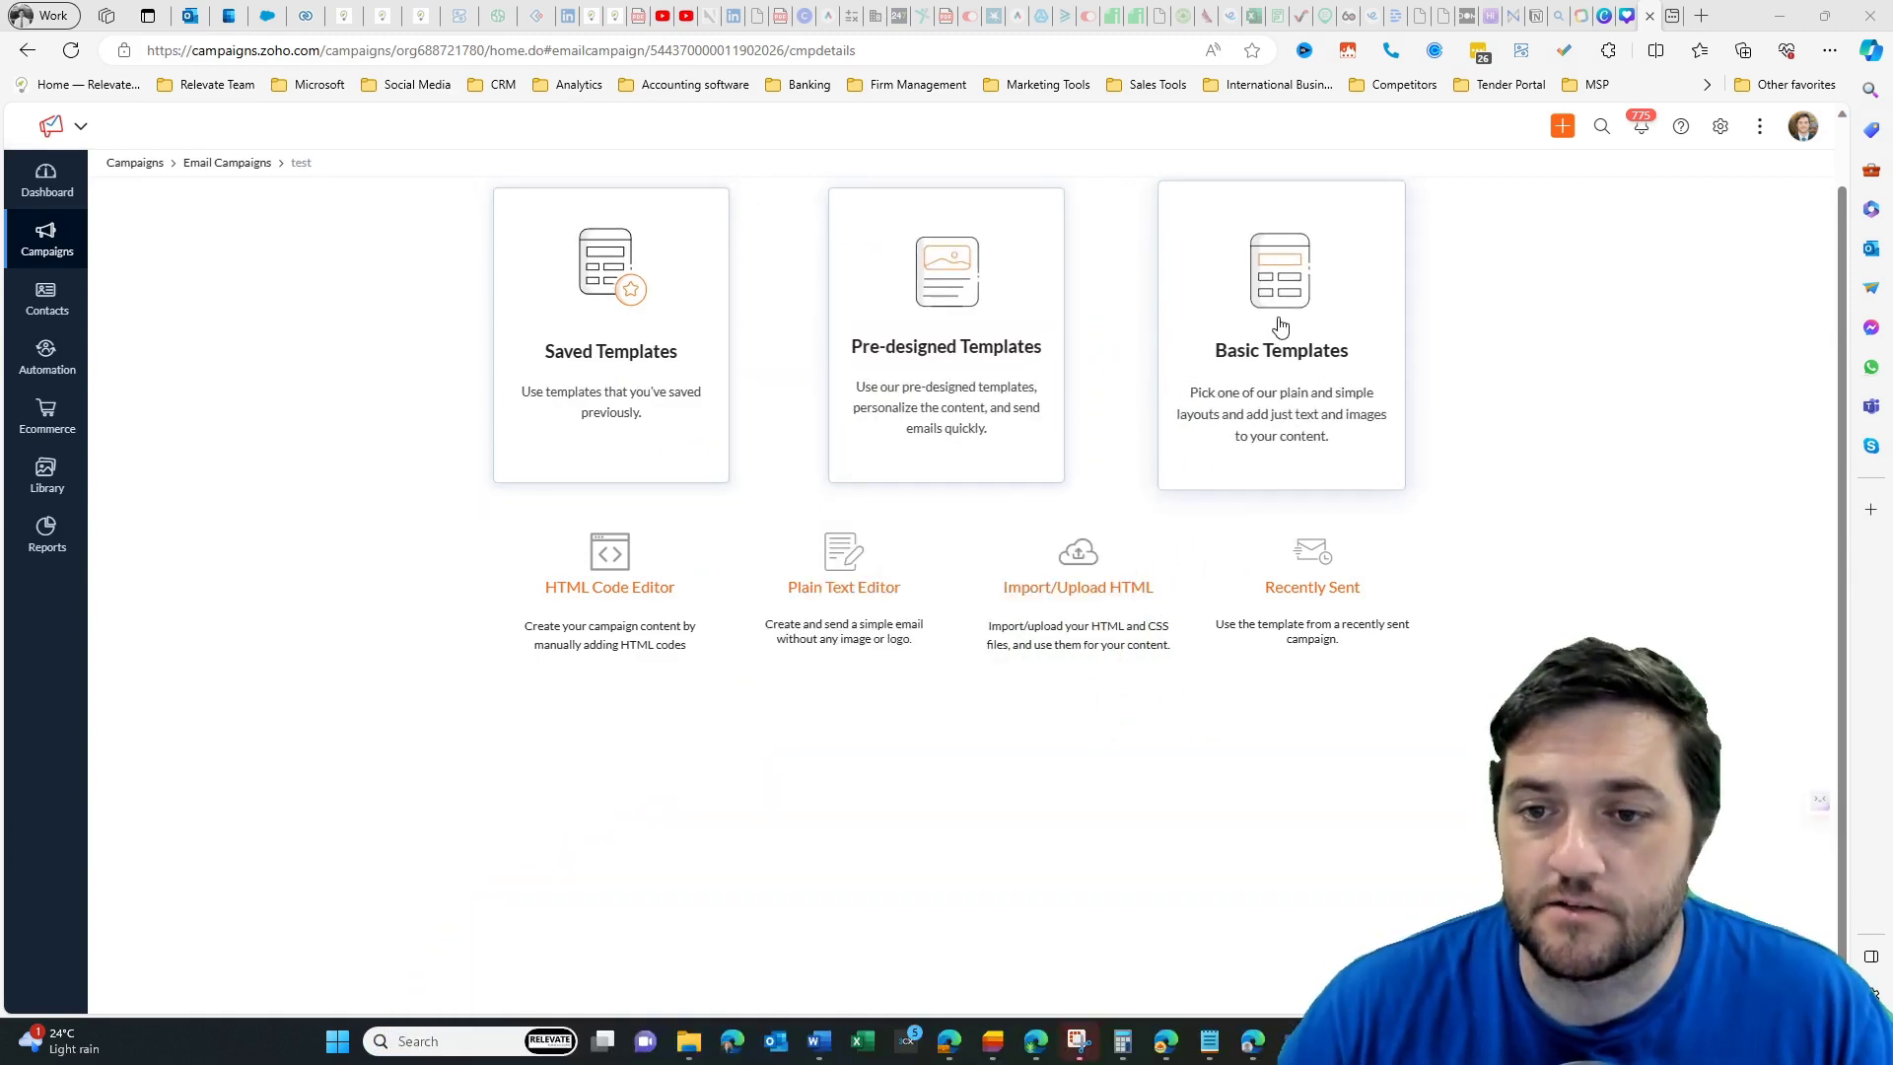
Step: Open Basic Templates and compare layouts like Blank Template, Simple Text and 1:3 Column
{"action": "left_click", "coordinate": [1291, 349]}
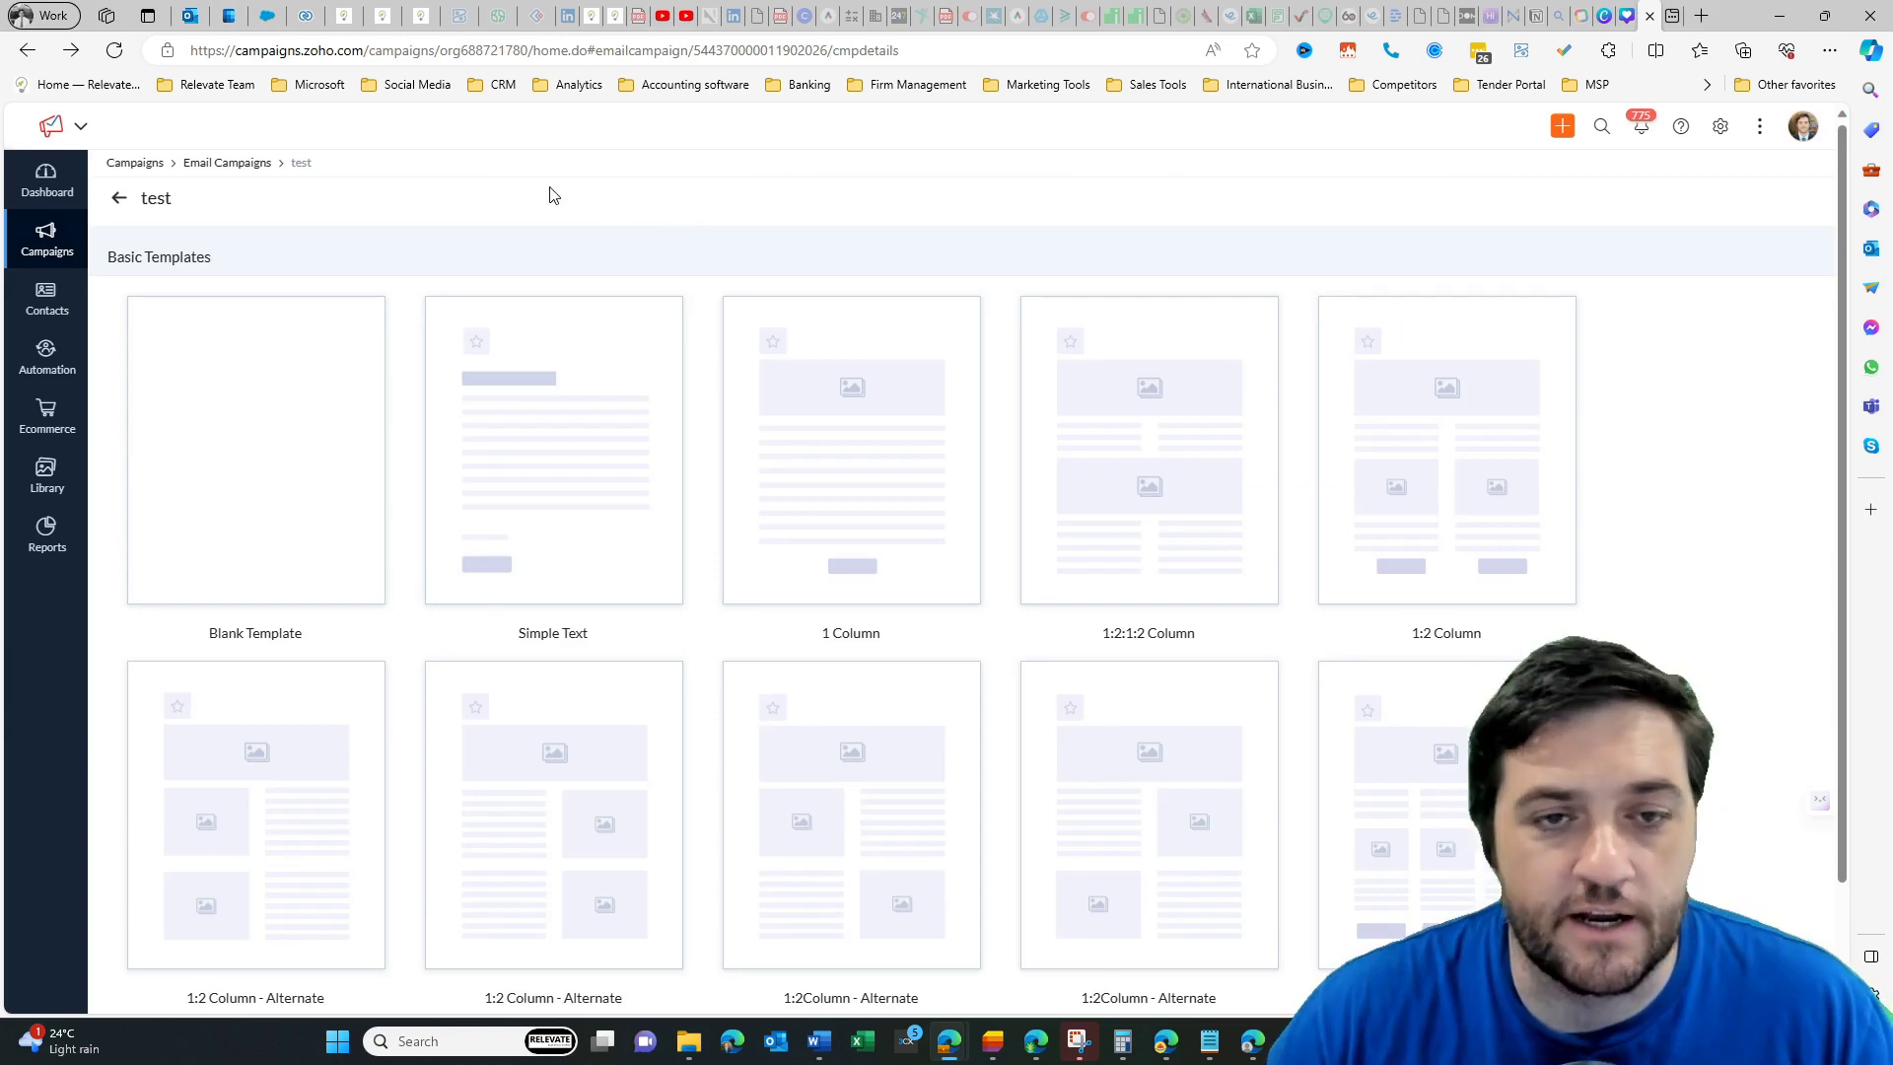
{"action": "mouse_move", "coordinate": [588, 418]}
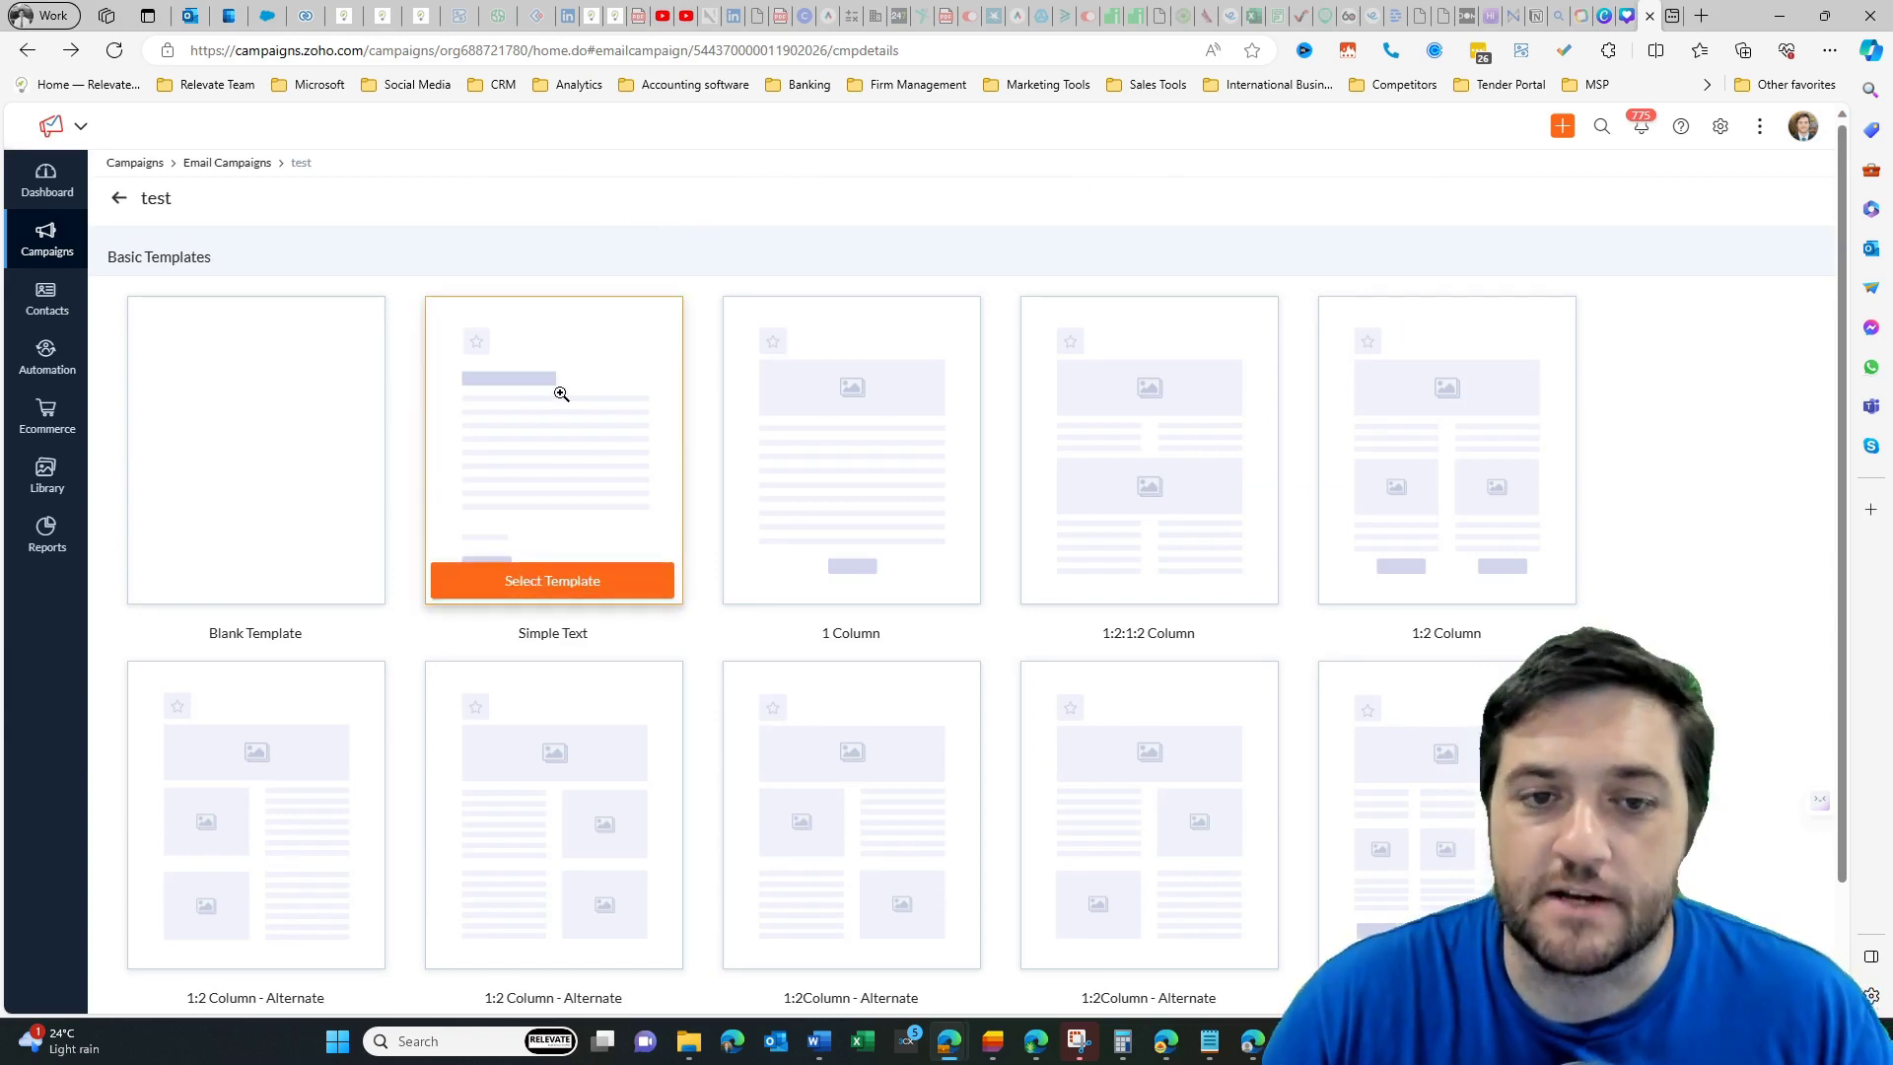
{"action": "mouse_move", "coordinate": [857, 382]}
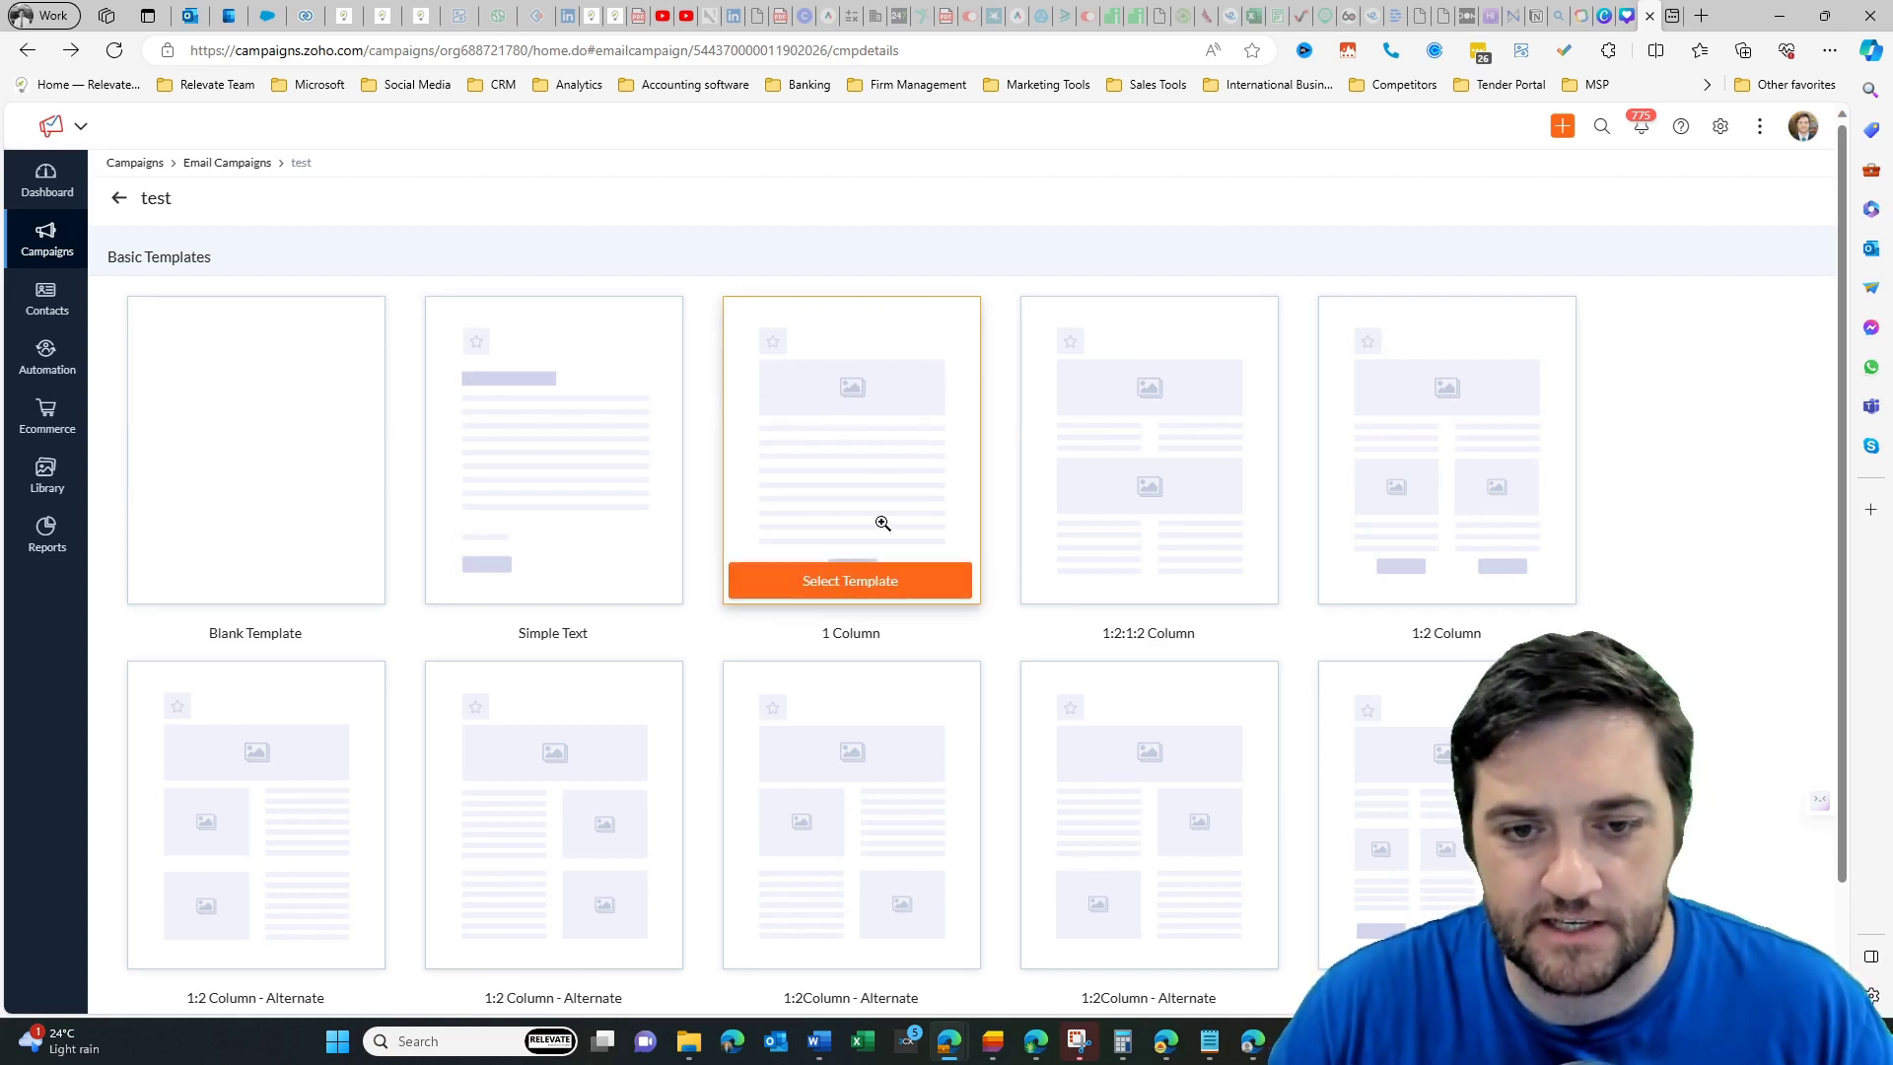
{"action": "scroll", "coordinate": [1439, 690], "scroll_direction": "down", "scroll_amount": 2}
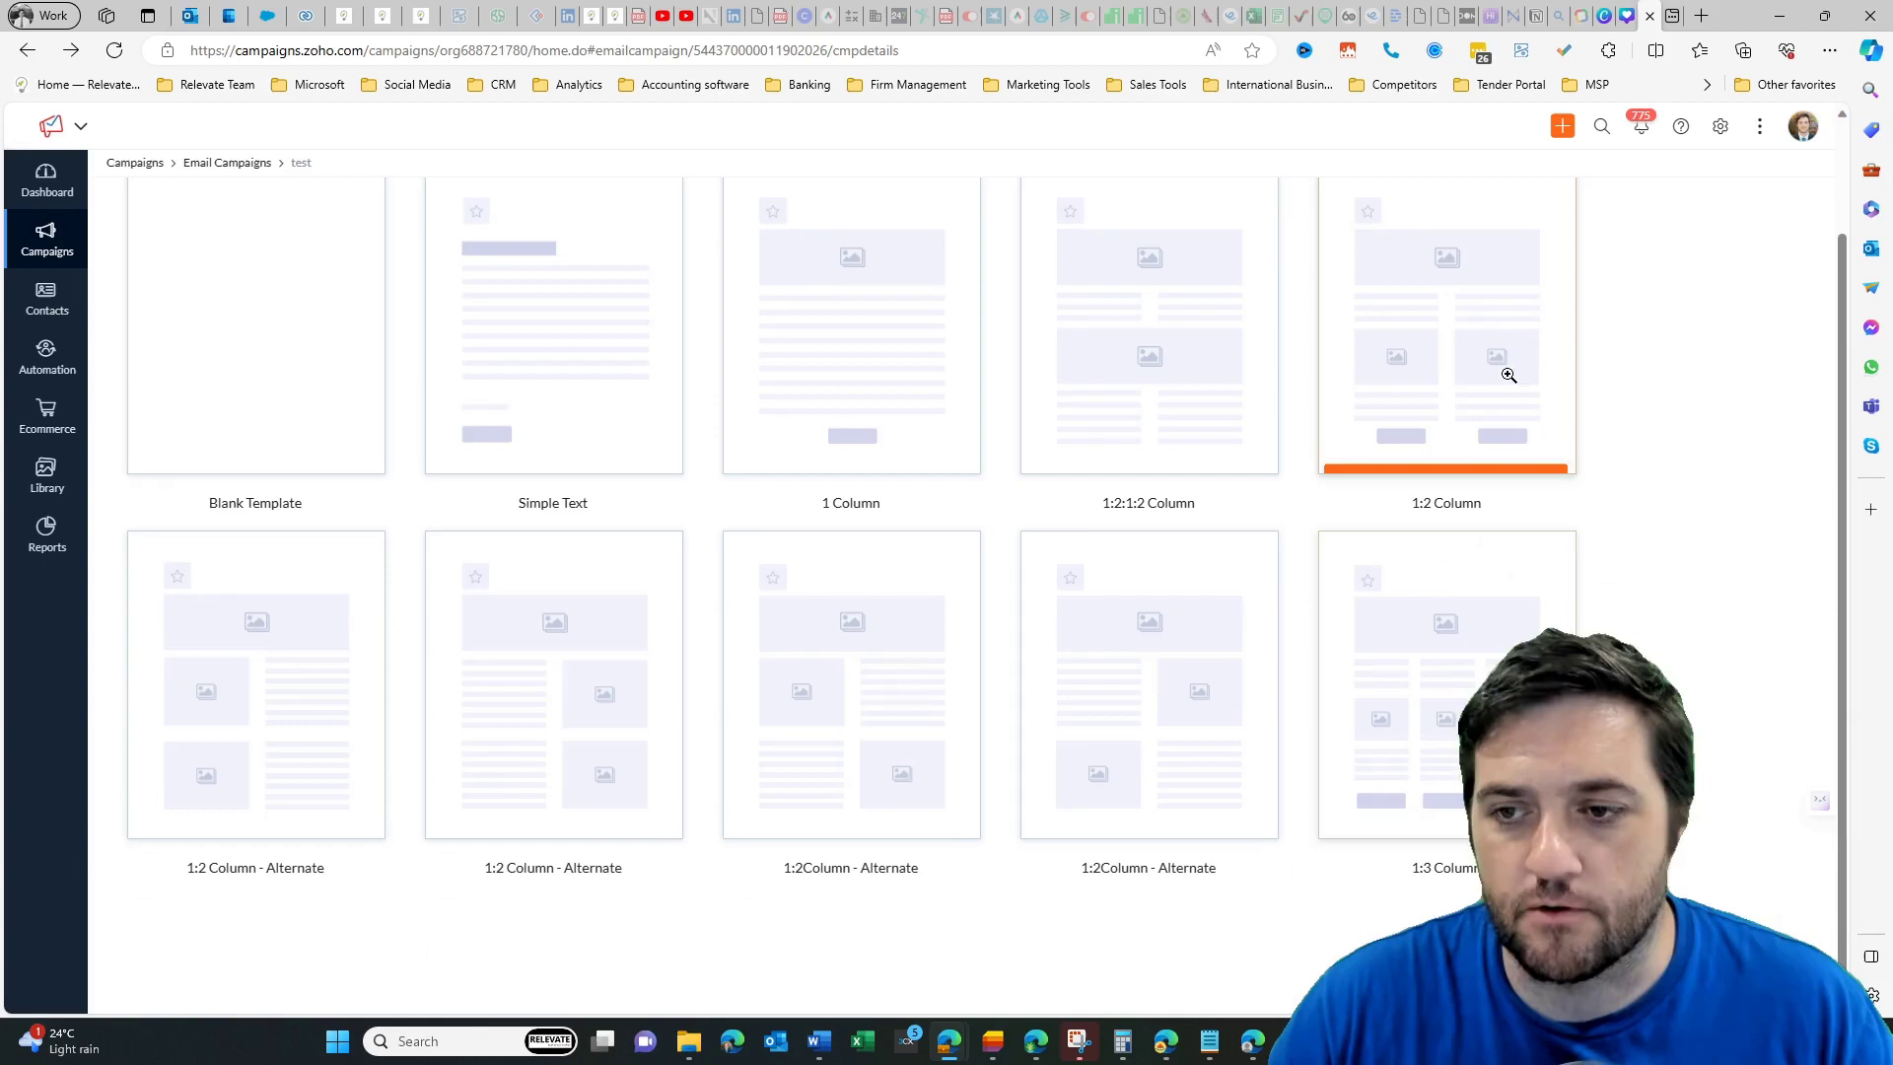
{"action": "mouse_move", "coordinate": [1458, 634]}
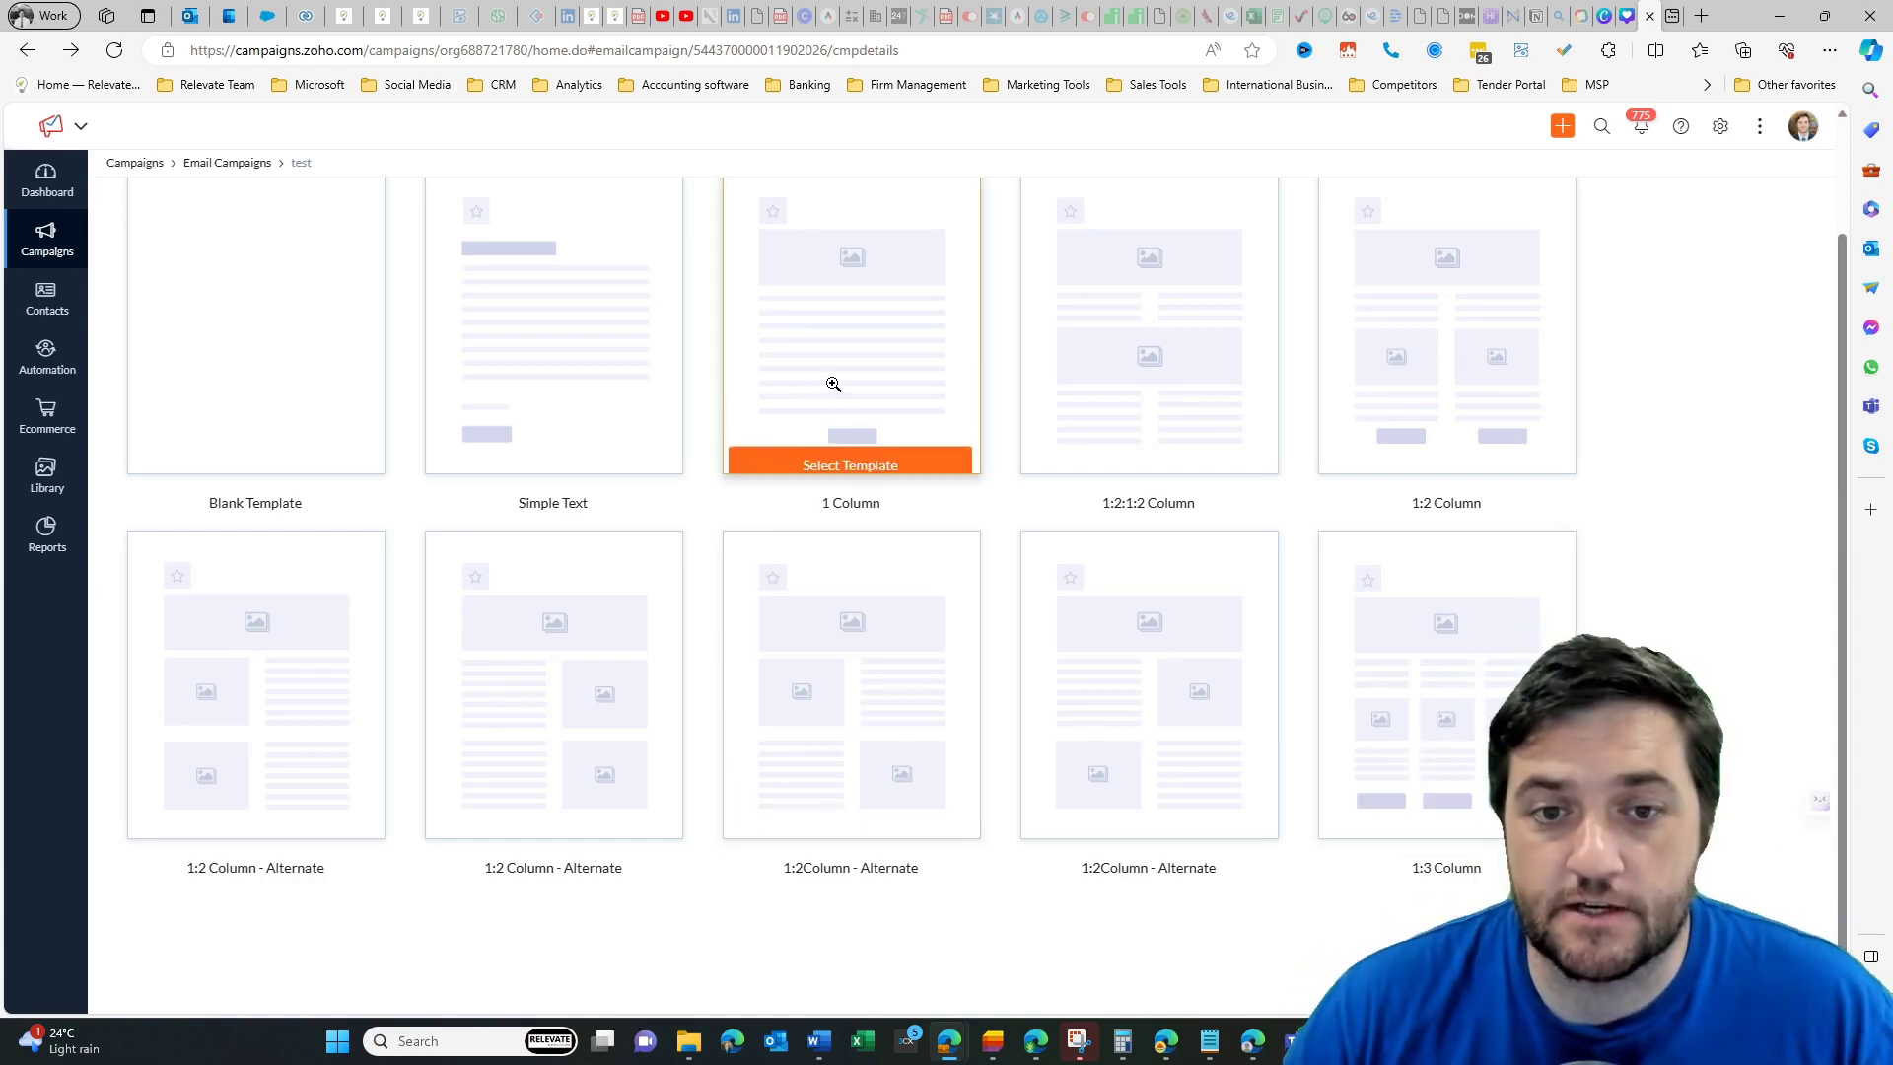
Step: Start the email from the 1 Column template
{"action": "left_click", "coordinate": [859, 460]}
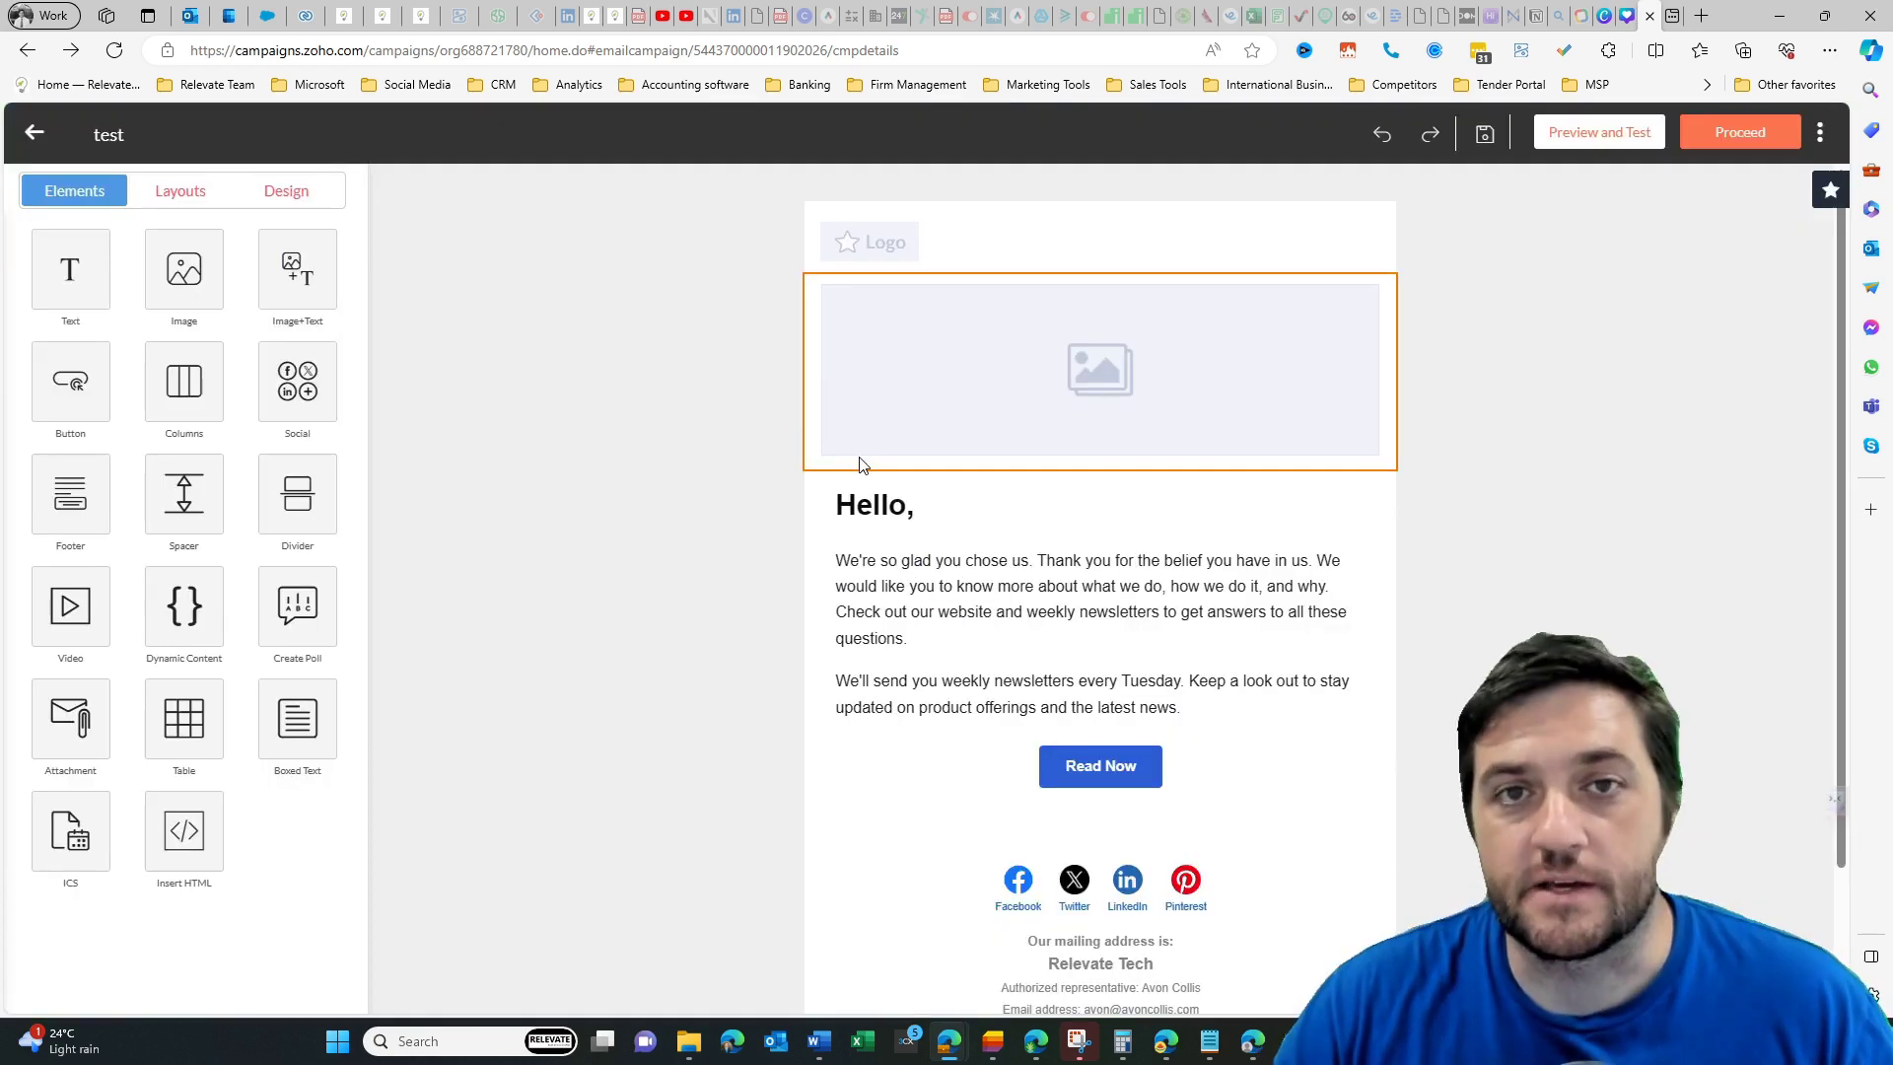
{"action": "scroll", "coordinate": [961, 486], "scroll_direction": "down", "scroll_amount": 2}
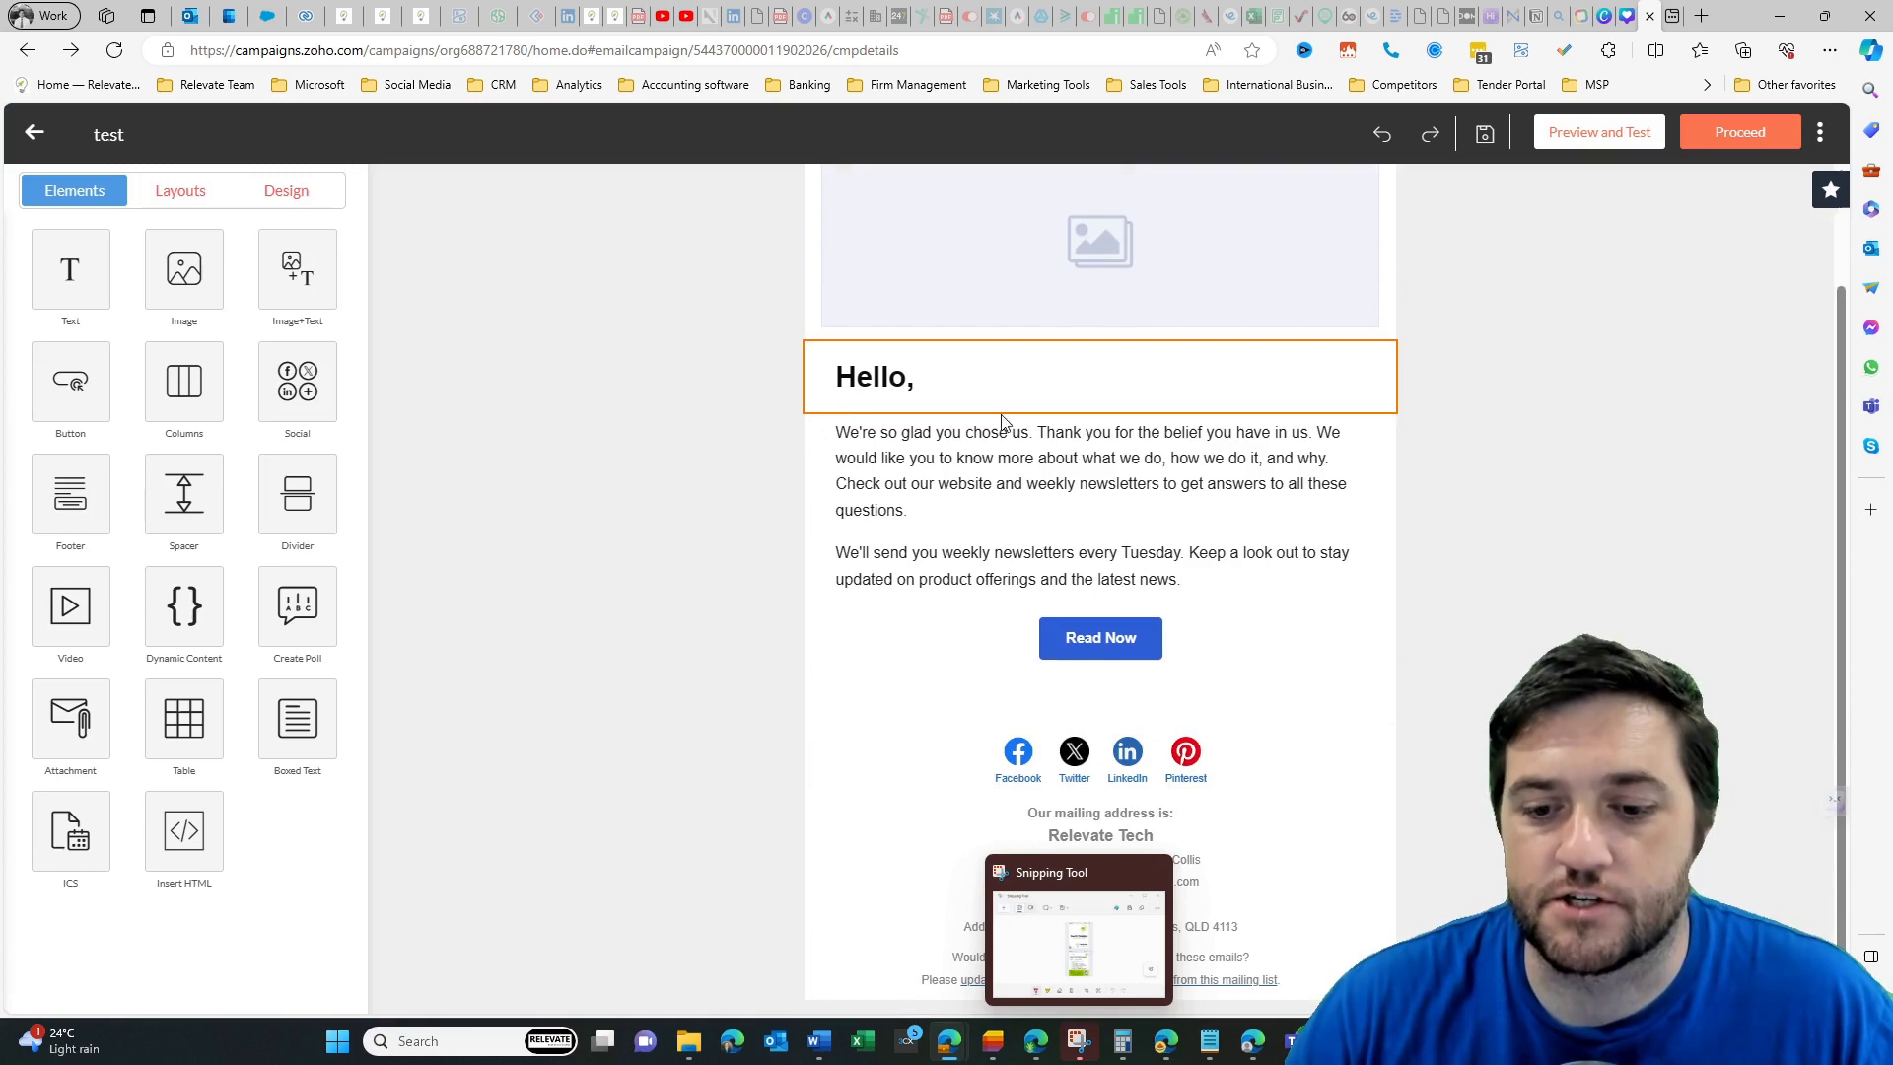
{"action": "scroll", "coordinate": [1050, 256], "scroll_direction": "up", "scroll_amount": 2}
Step: Keep the header logo at its original size and centre it
{"action": "left_click", "coordinate": [1019, 239]}
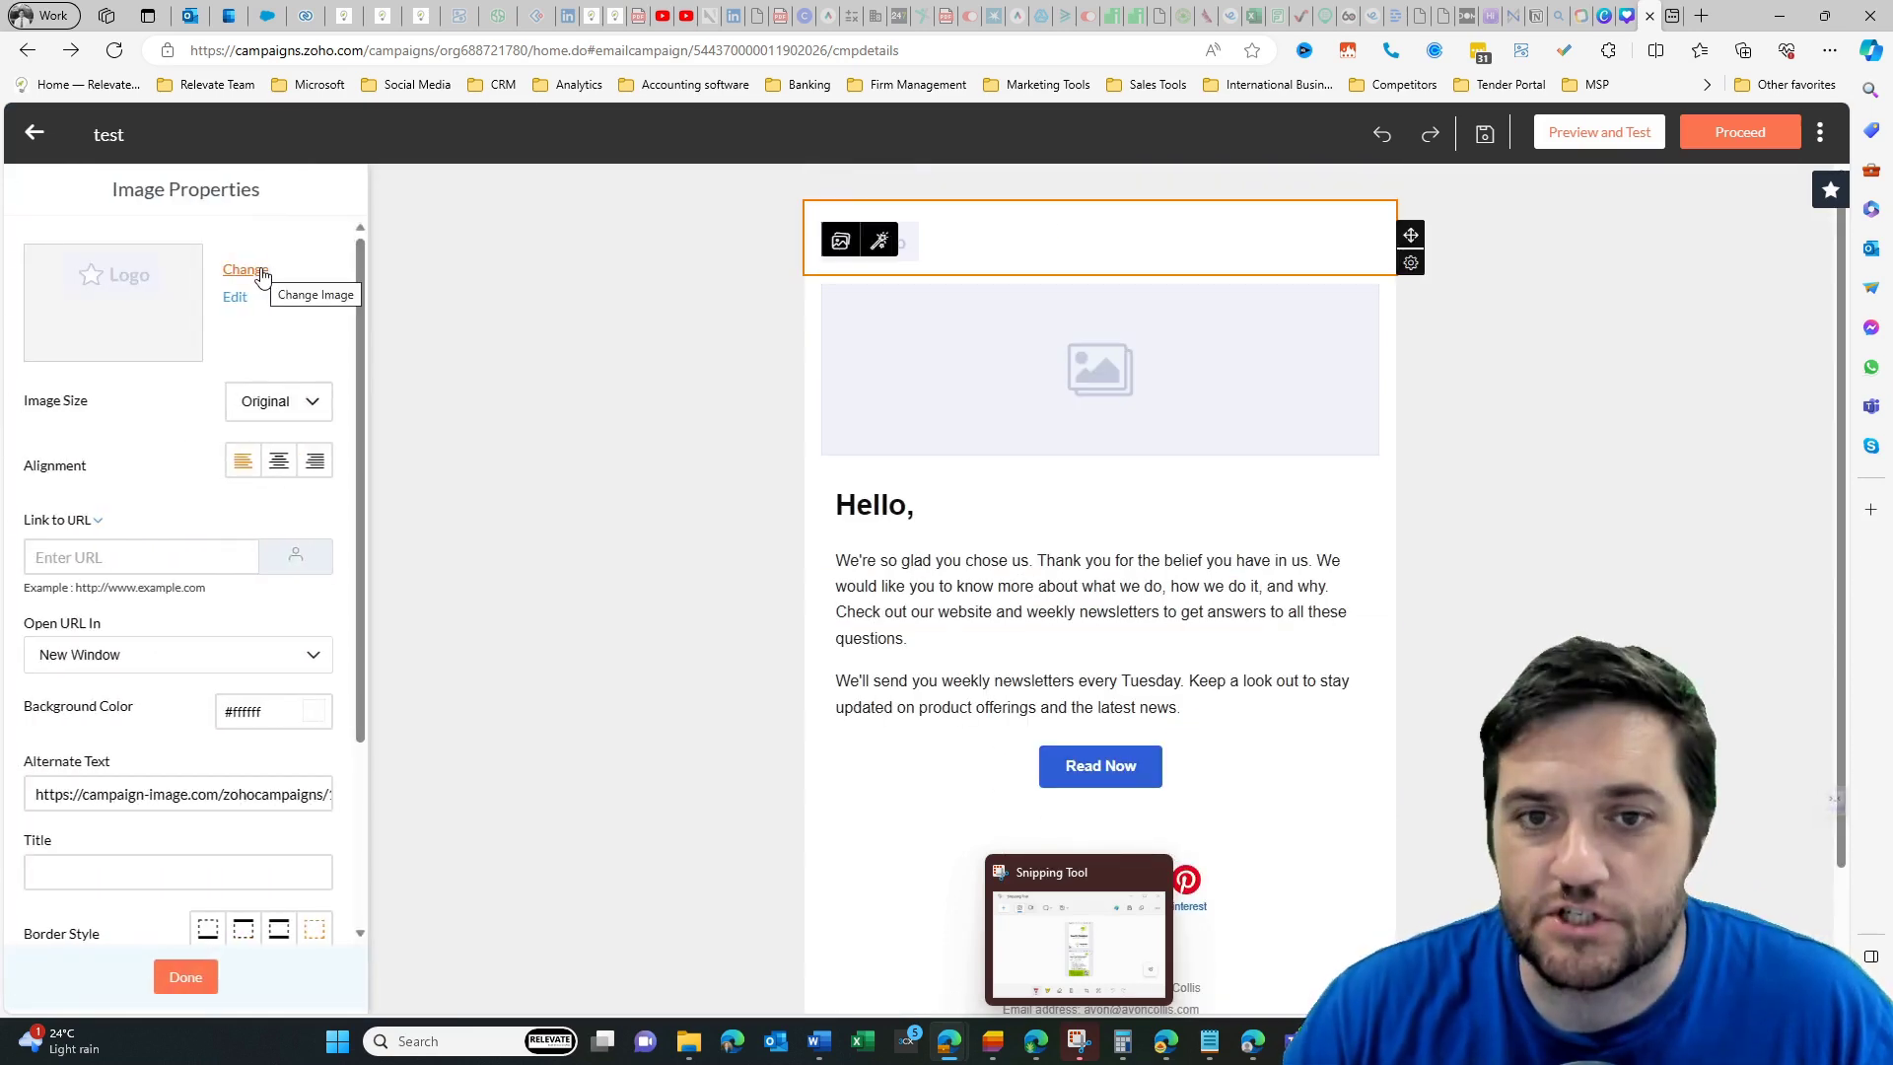
{"action": "left_click", "coordinate": [281, 420]}
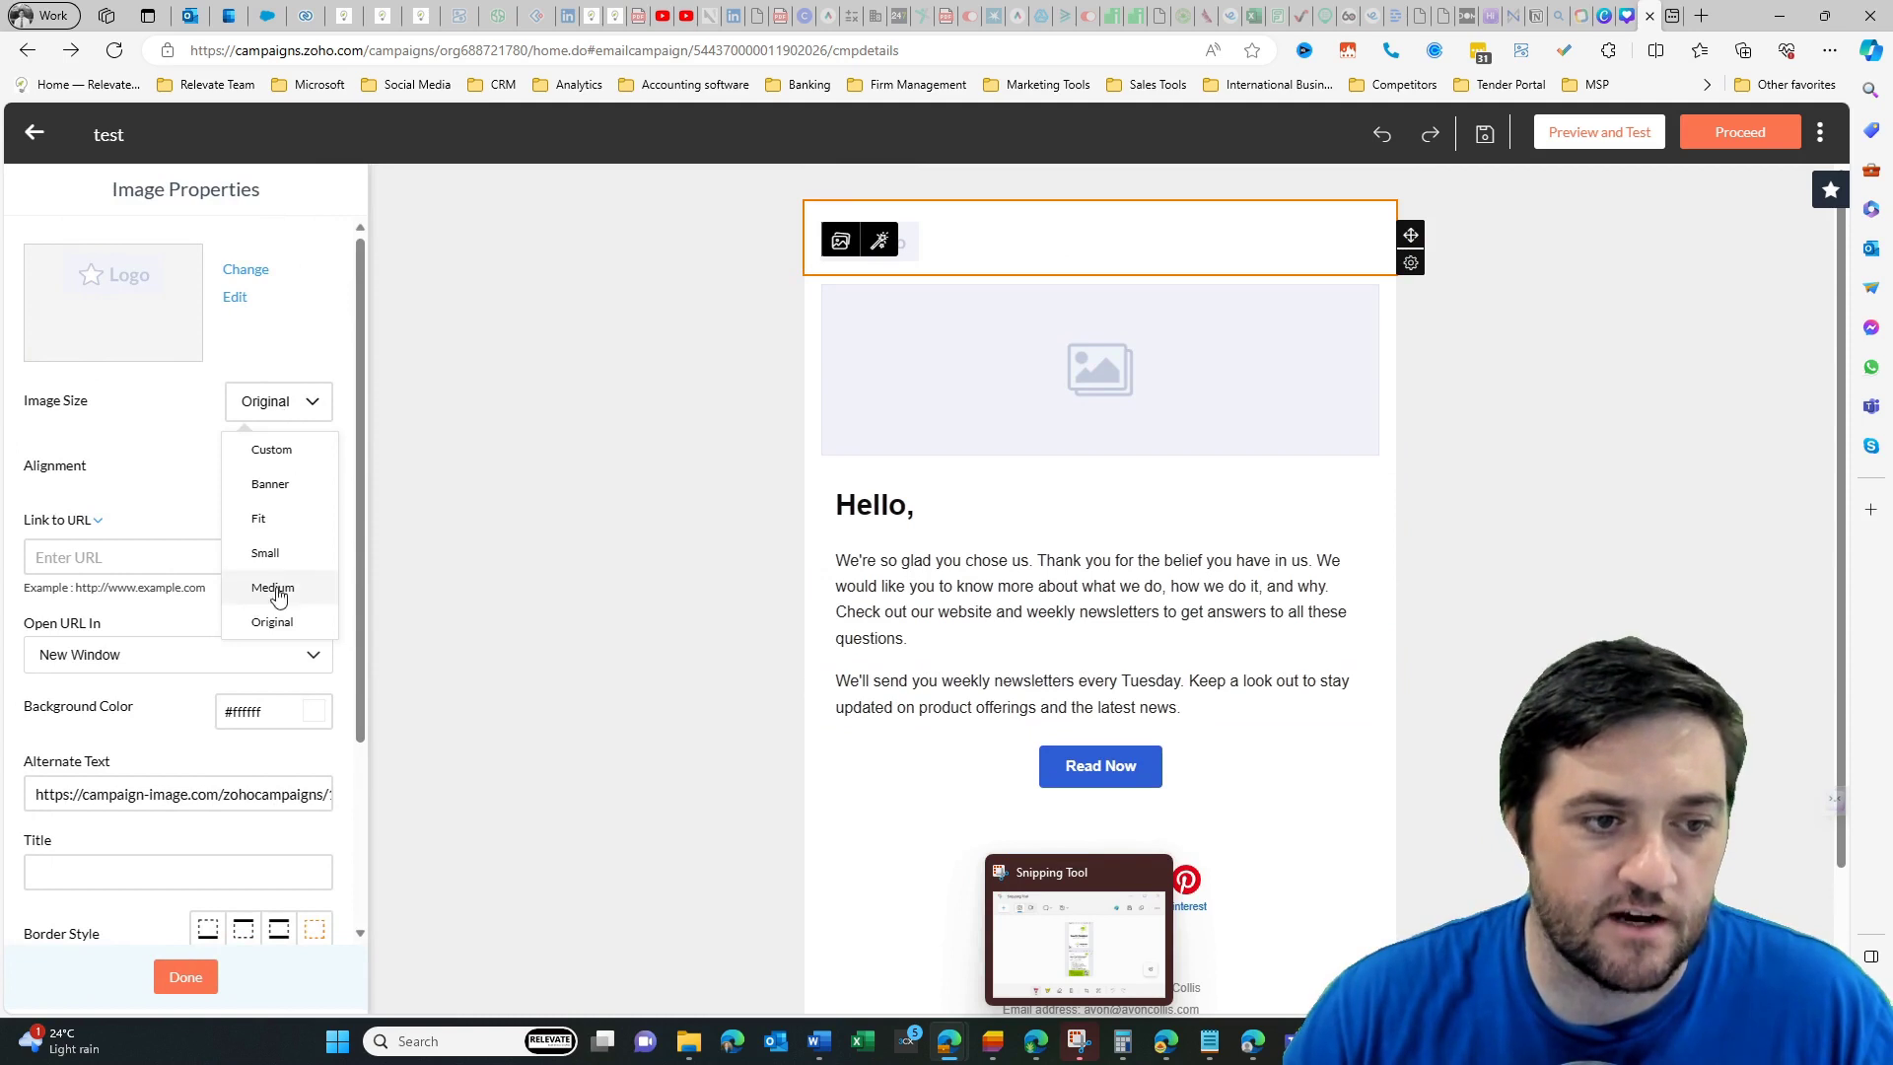
{"action": "left_click", "coordinate": [627, 542]}
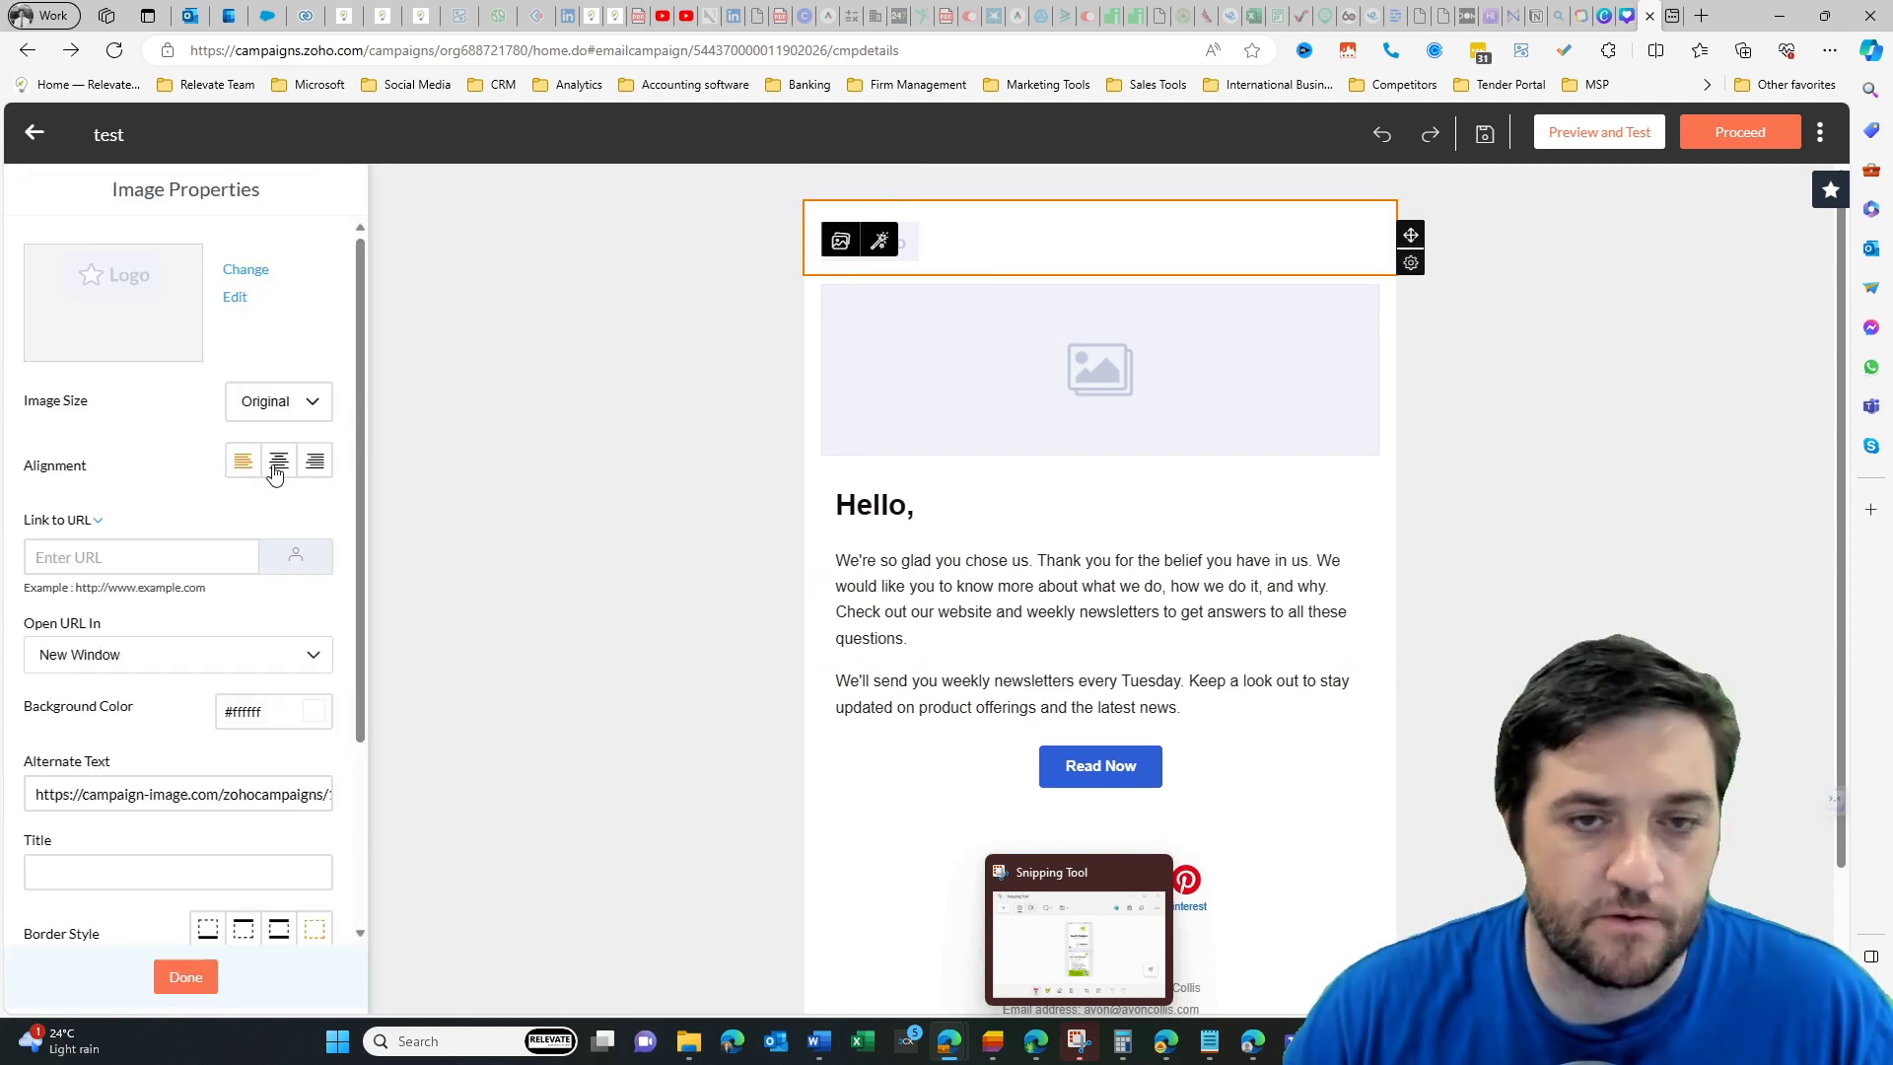
{"action": "left_click", "coordinate": [277, 461]}
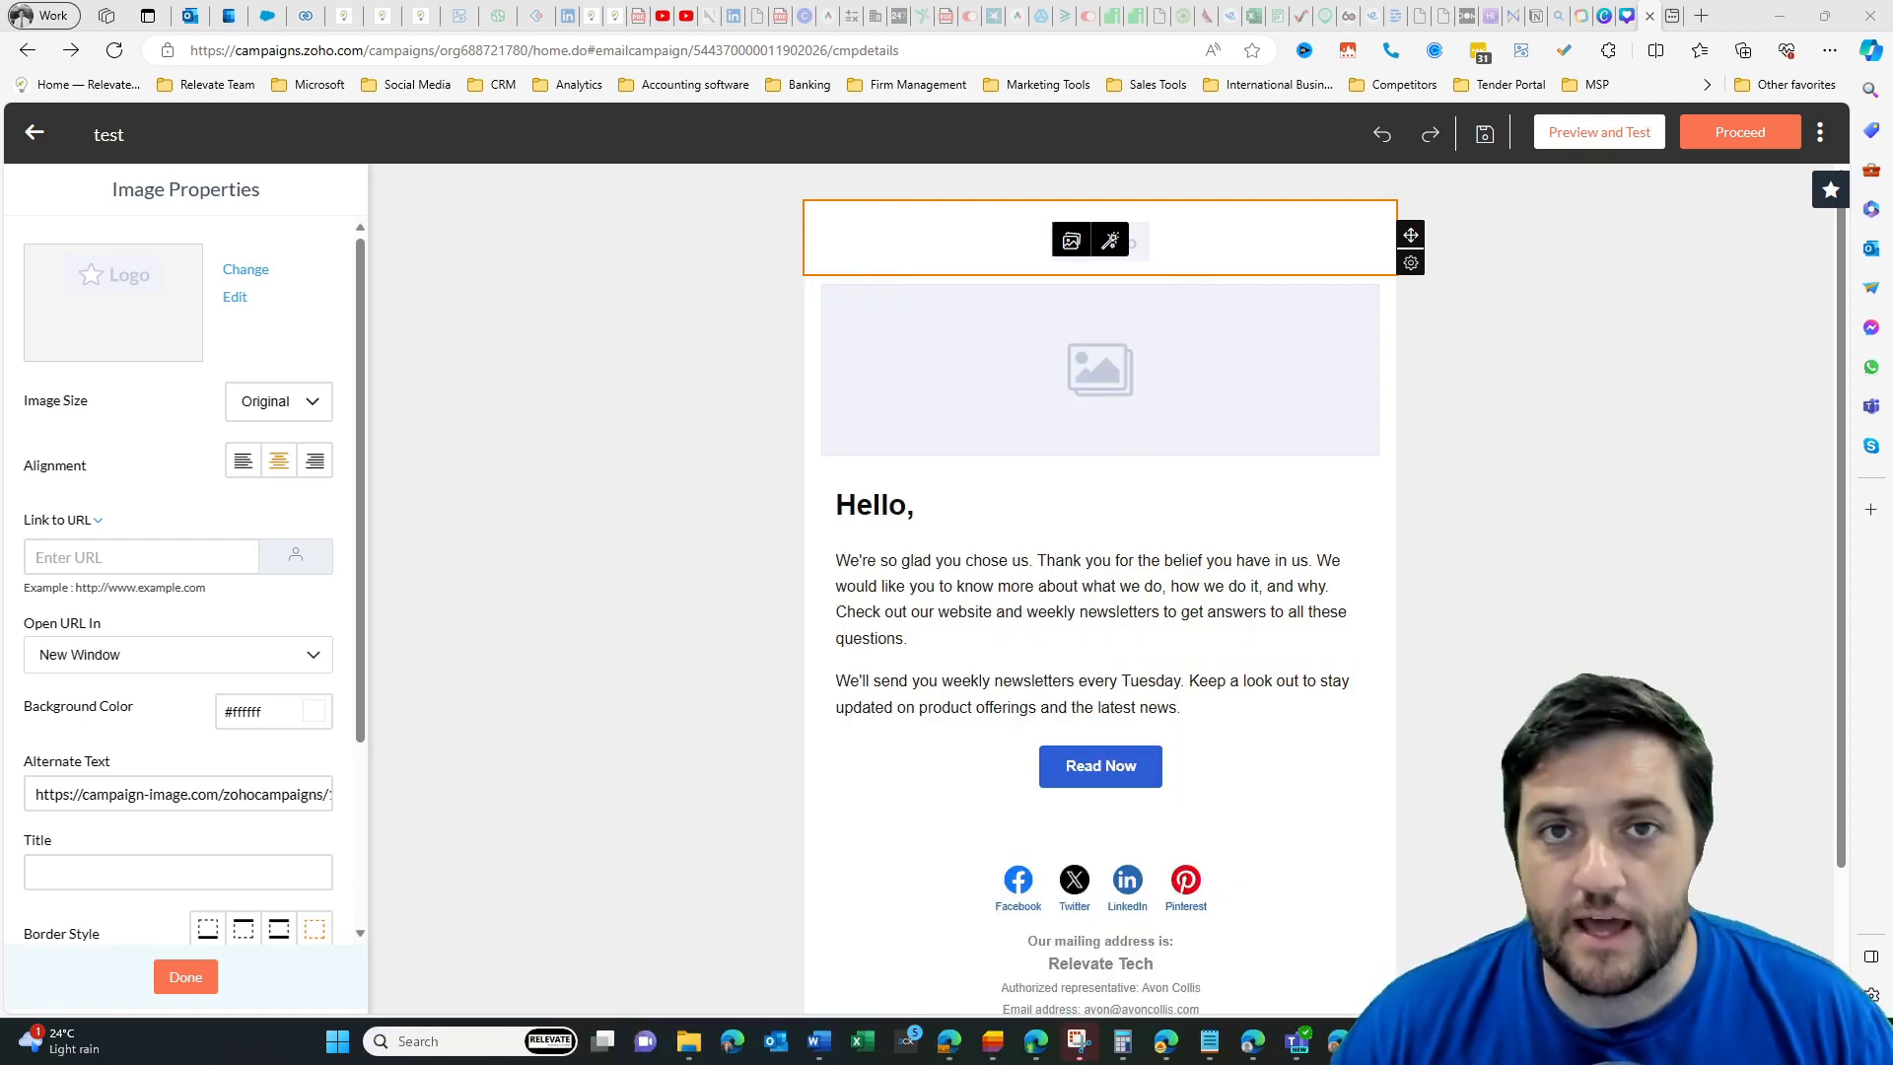
Step: Delete the large image placeholder and drop a video block in beneath the logo
{"action": "left_click", "coordinate": [997, 357]}
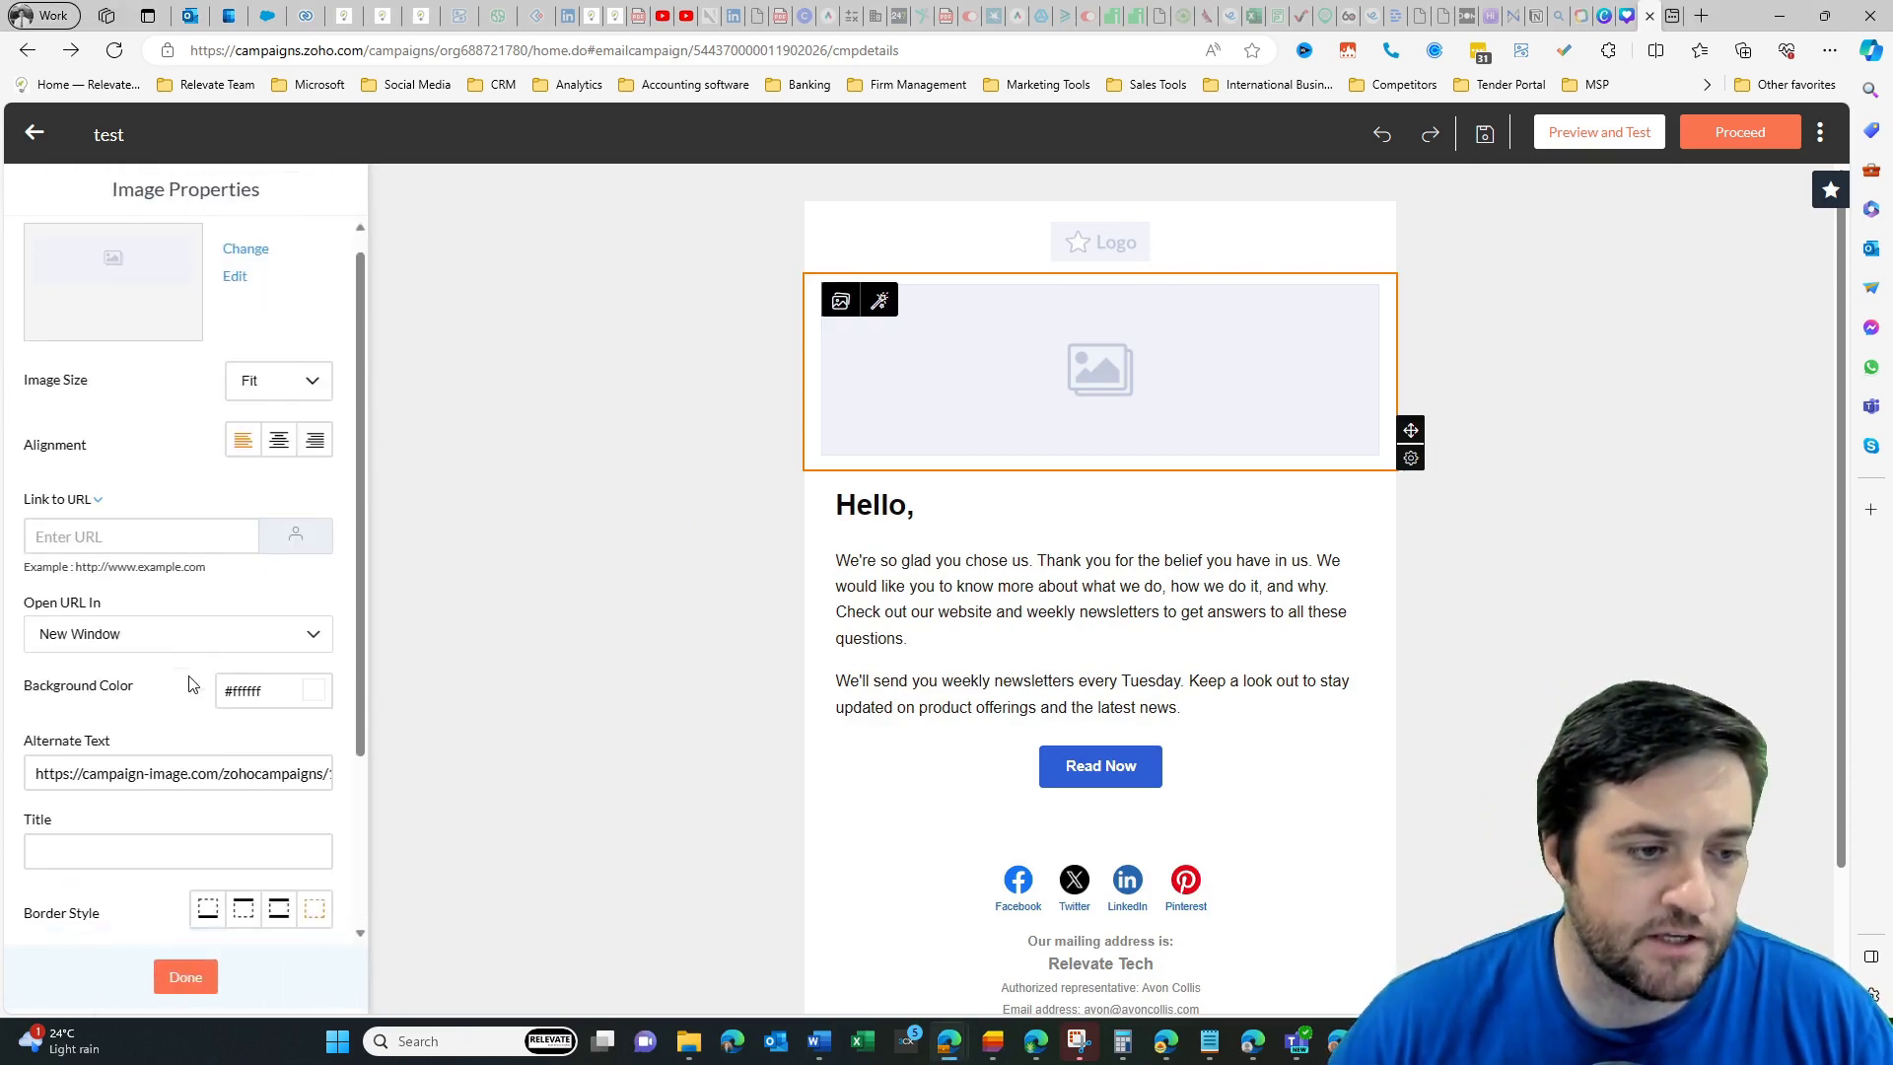
{"action": "mouse_move", "coordinate": [1410, 456]}
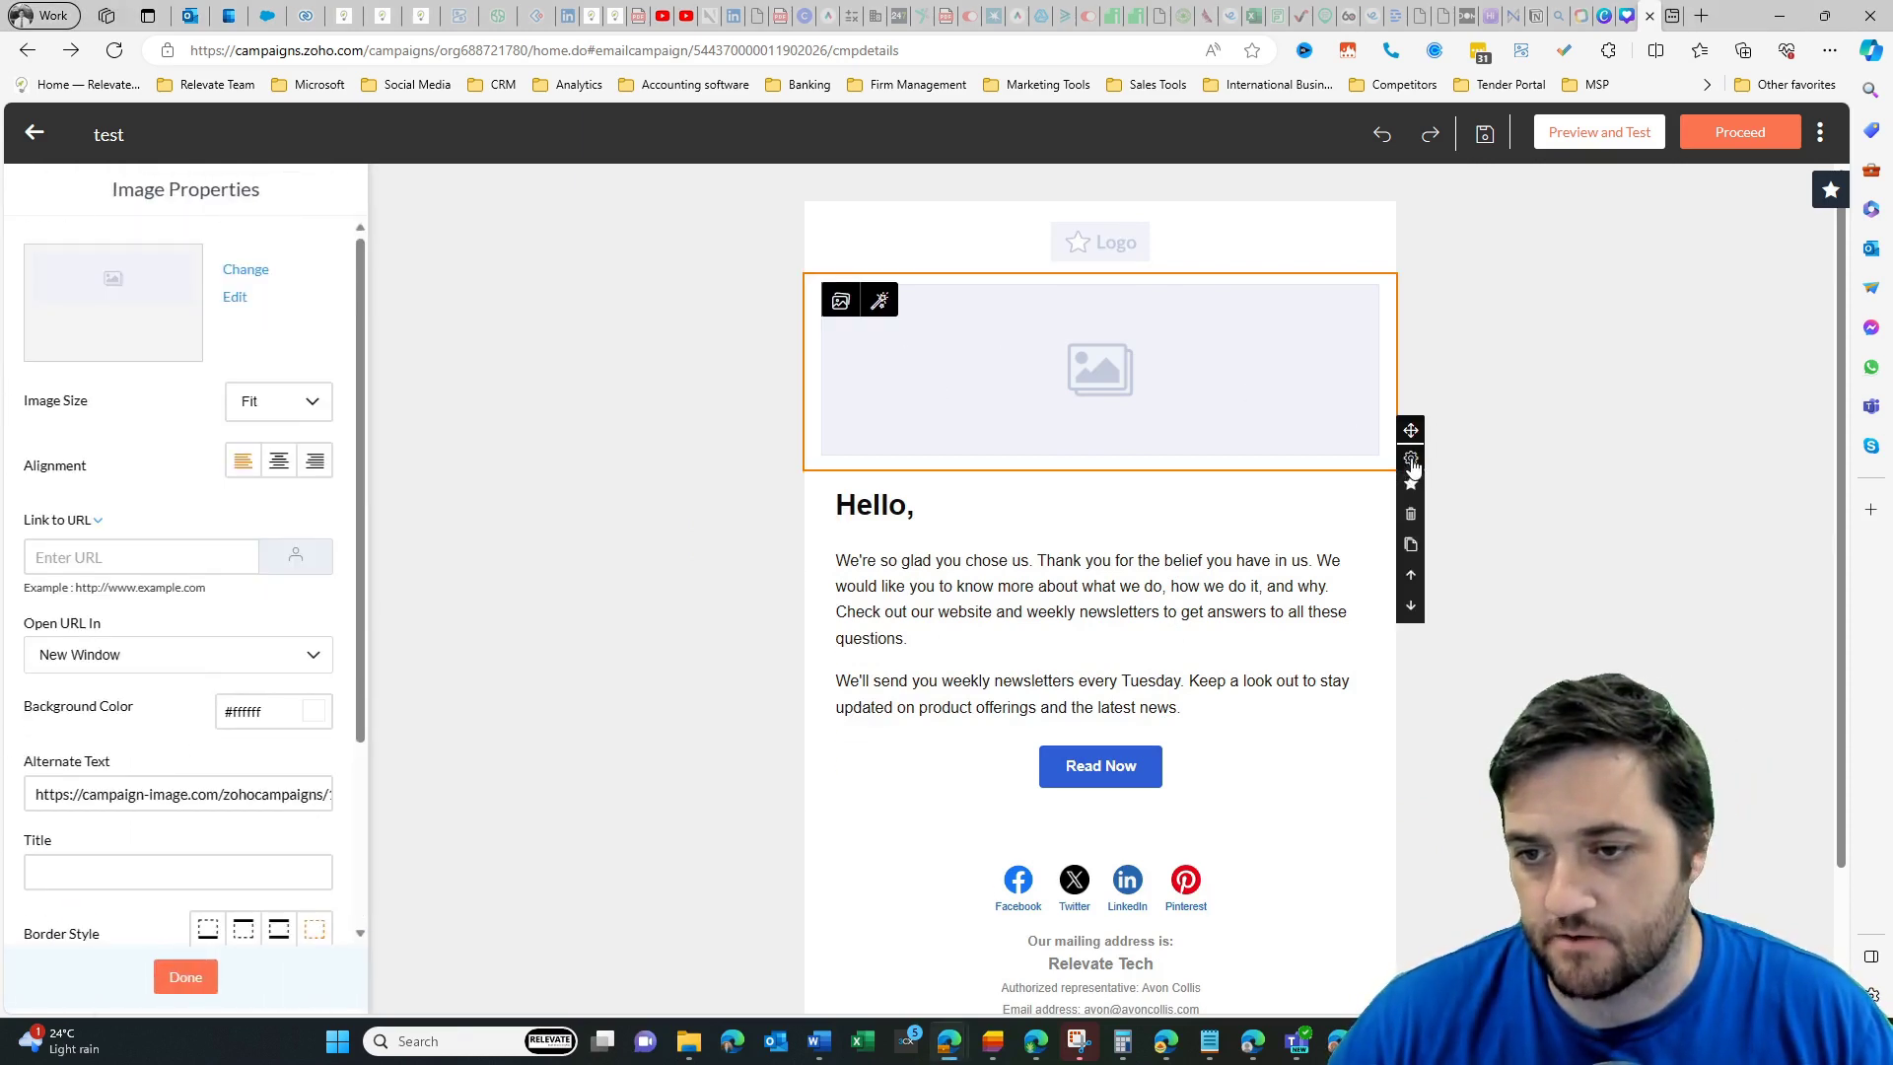
{"action": "left_click", "coordinate": [1410, 517]}
{"action": "left_click", "coordinate": [1124, 526]}
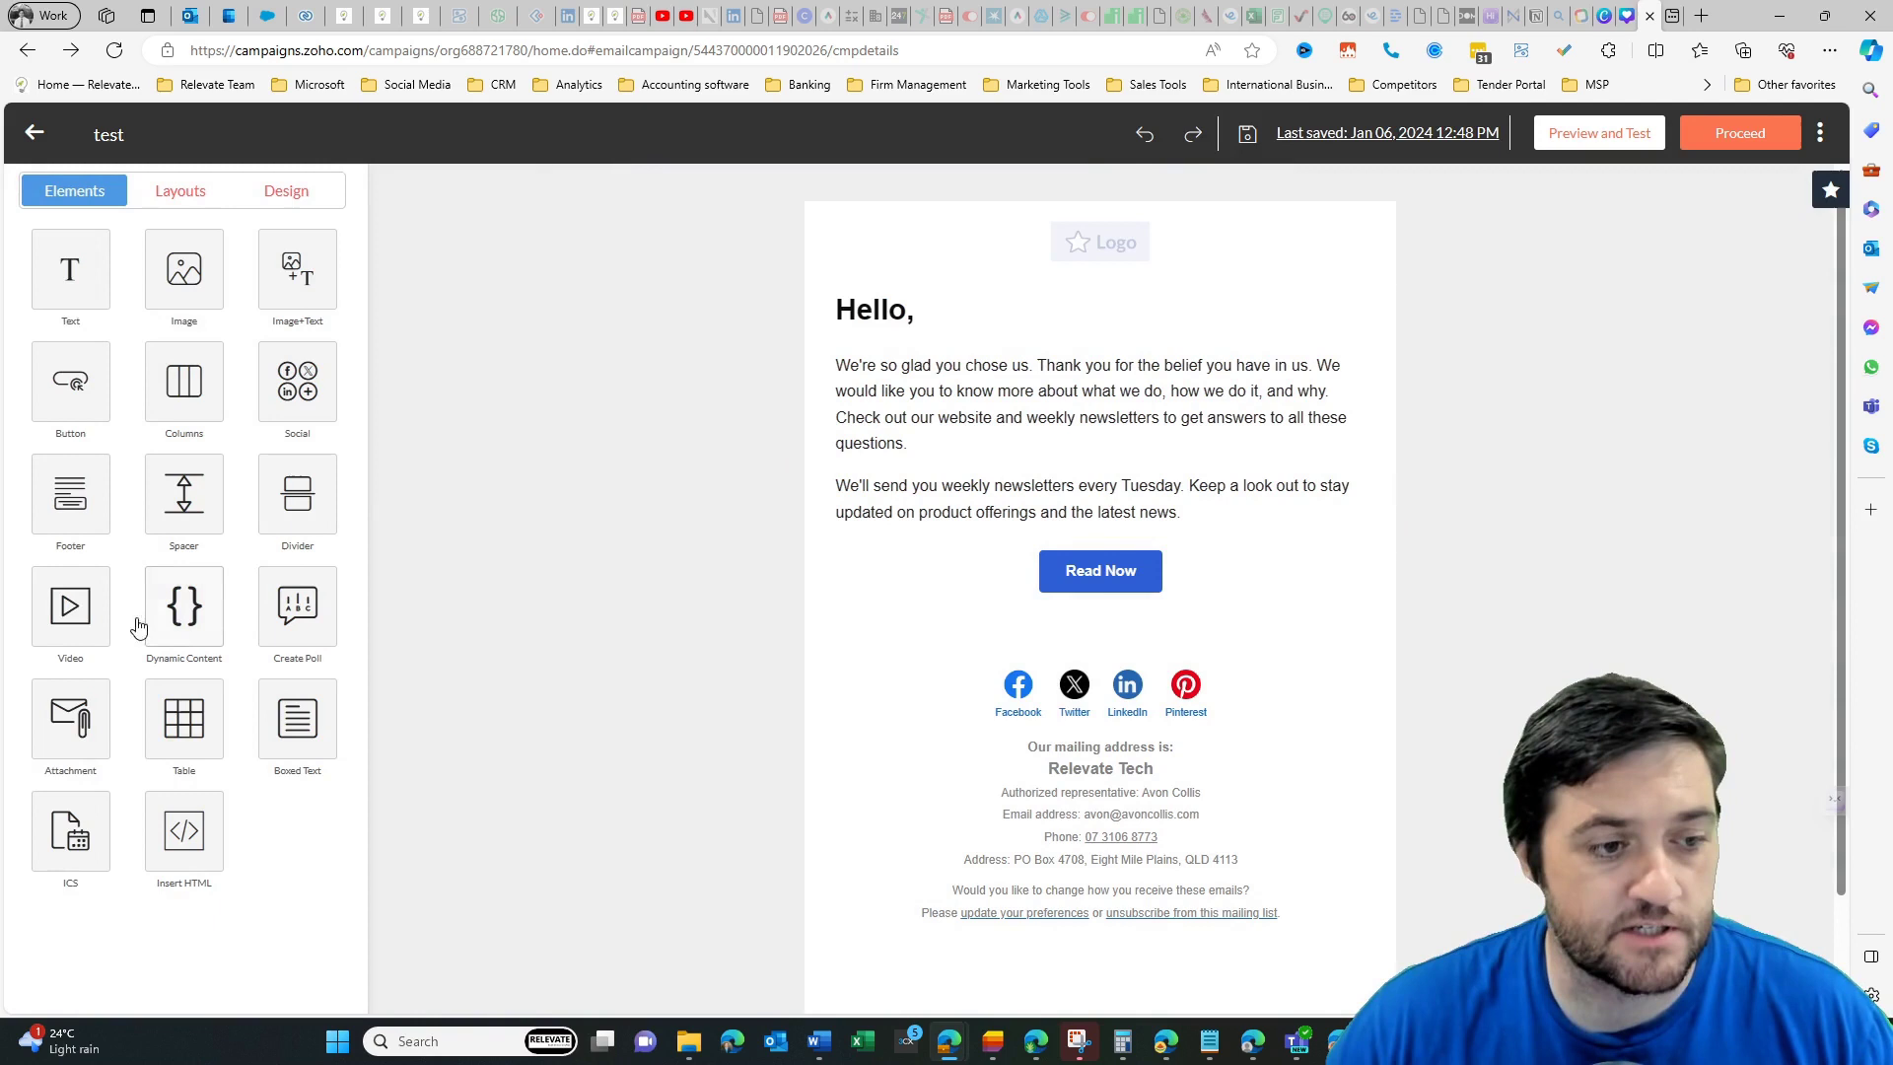
{"action": "left_click", "coordinate": [84, 626]}
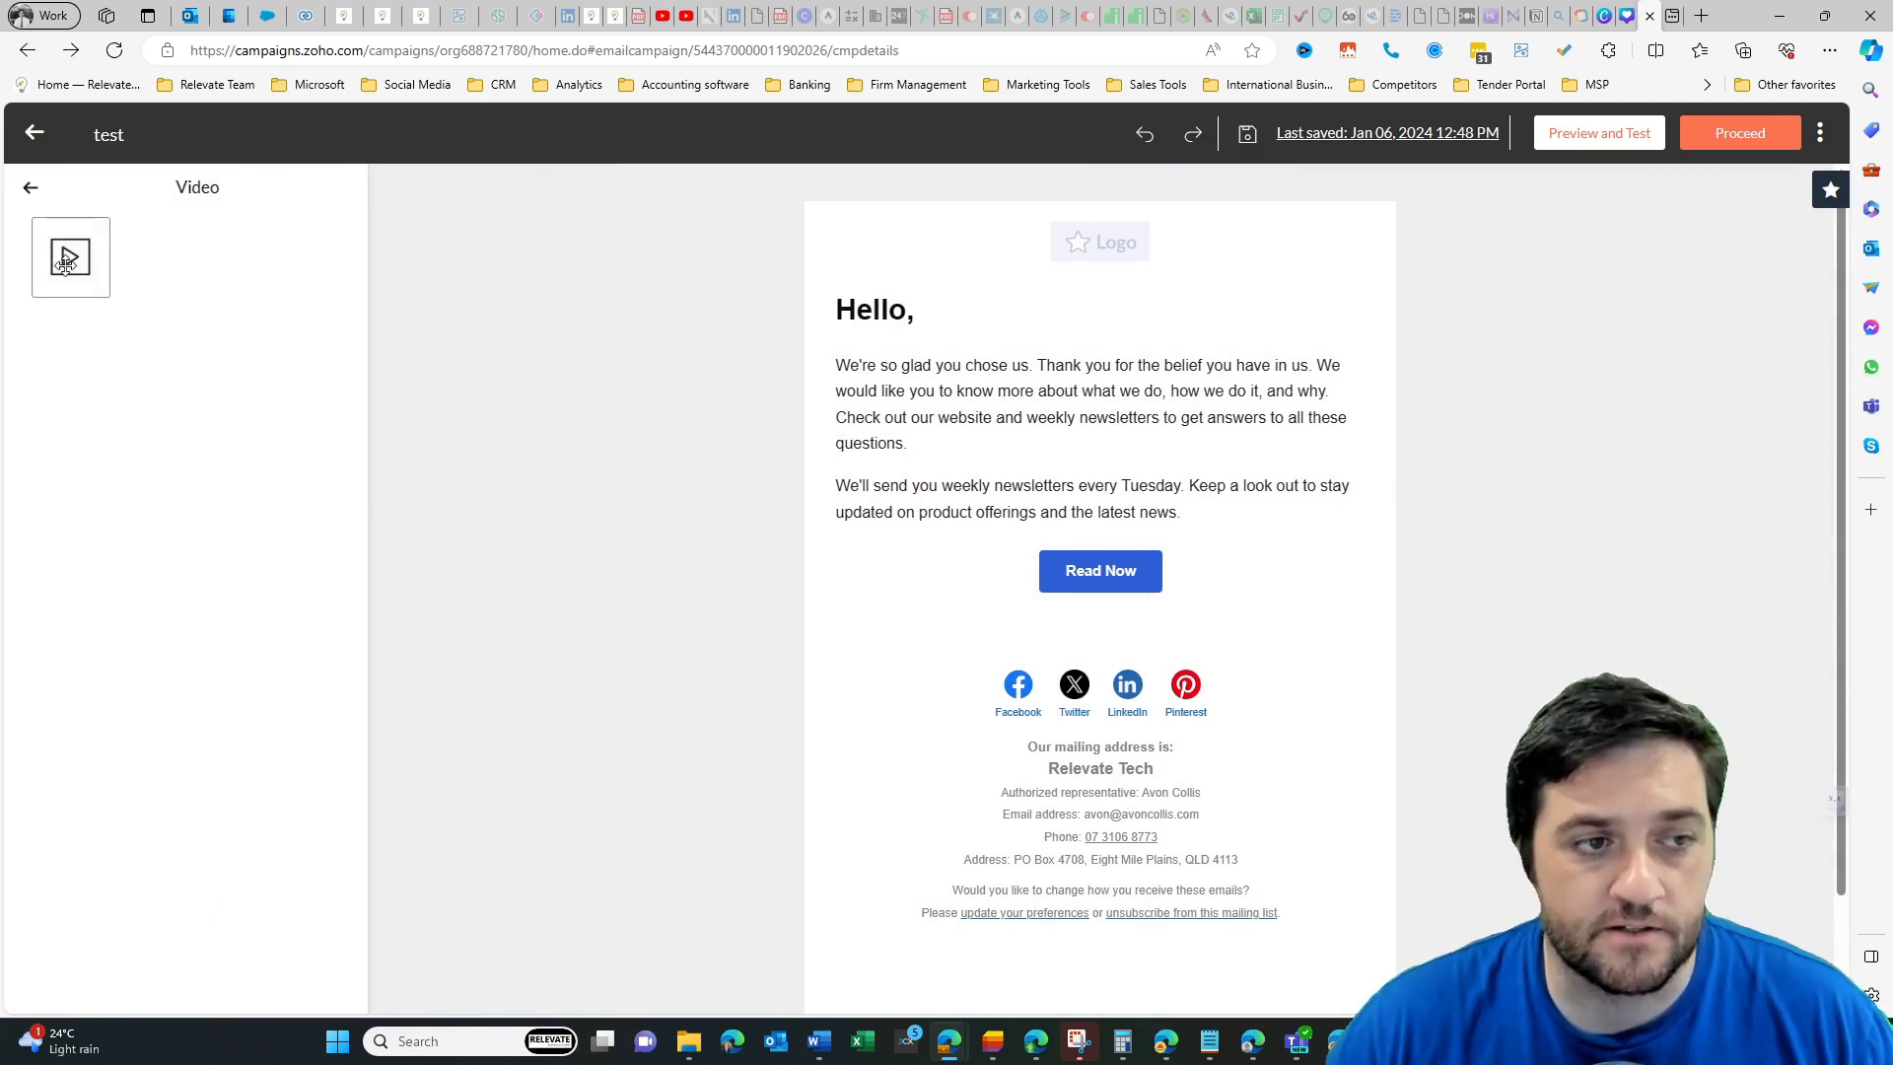
{"action": "left_click_drag", "start_coordinate": [65, 261], "coordinate": [1057, 307]}
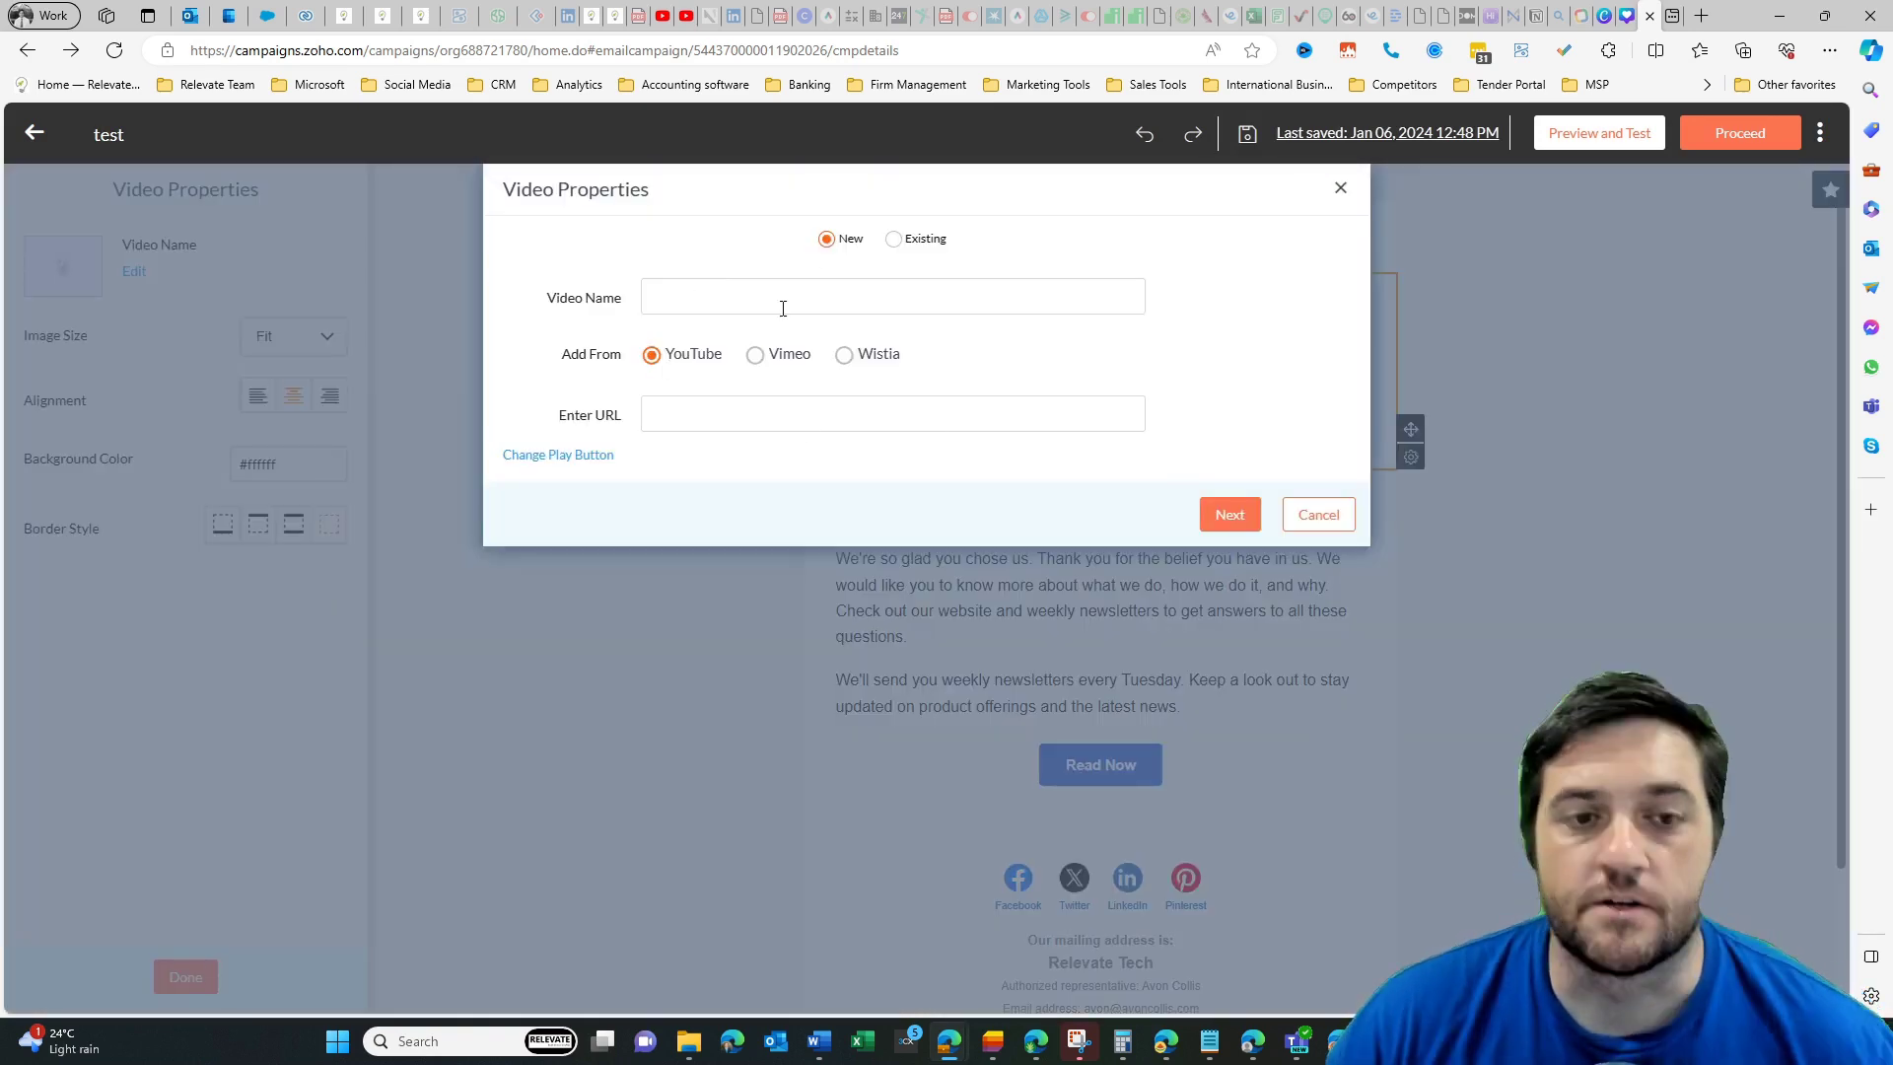
Step: Paste the YouTube video link and enter an initial video name
{"action": "left_click", "coordinate": [702, 410]}
{"action": "type", "text": "https://youtu.be/2L-rkGbSyjY"}
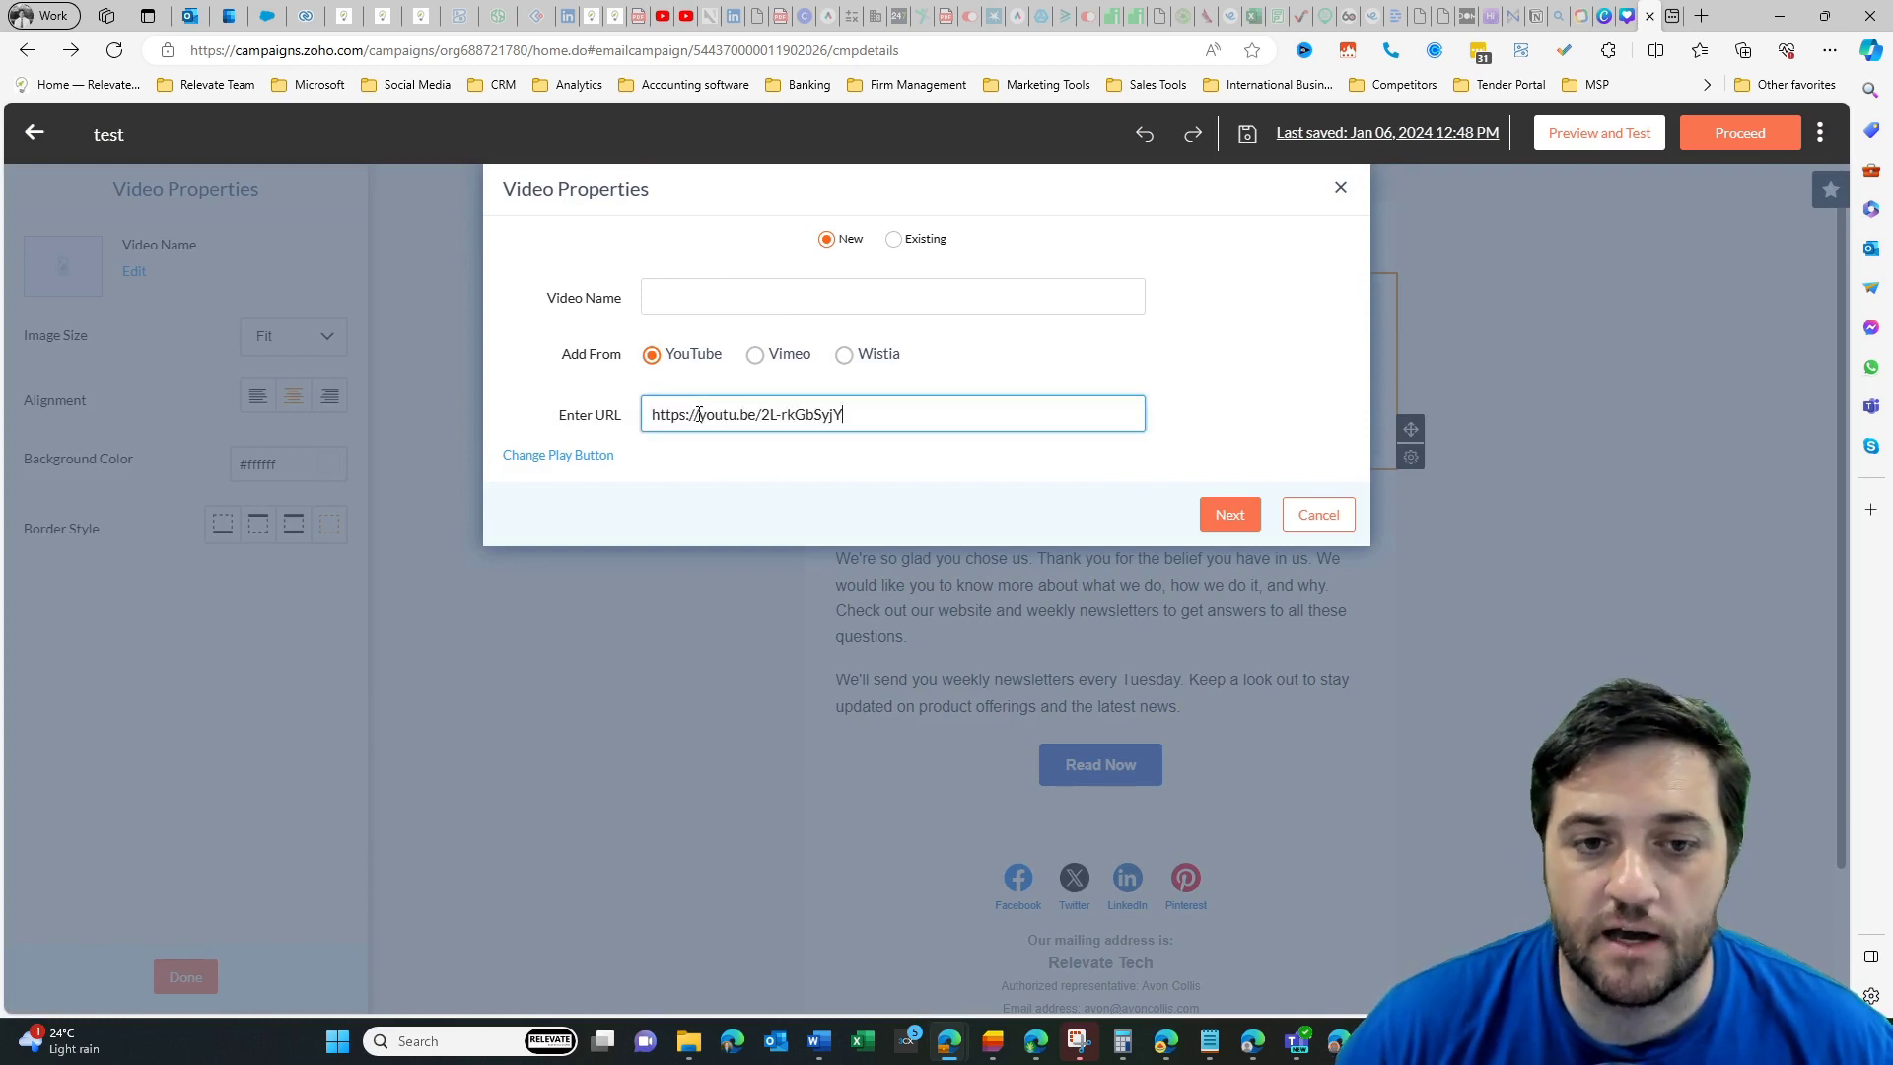
{"action": "left_click", "coordinate": [705, 299]}
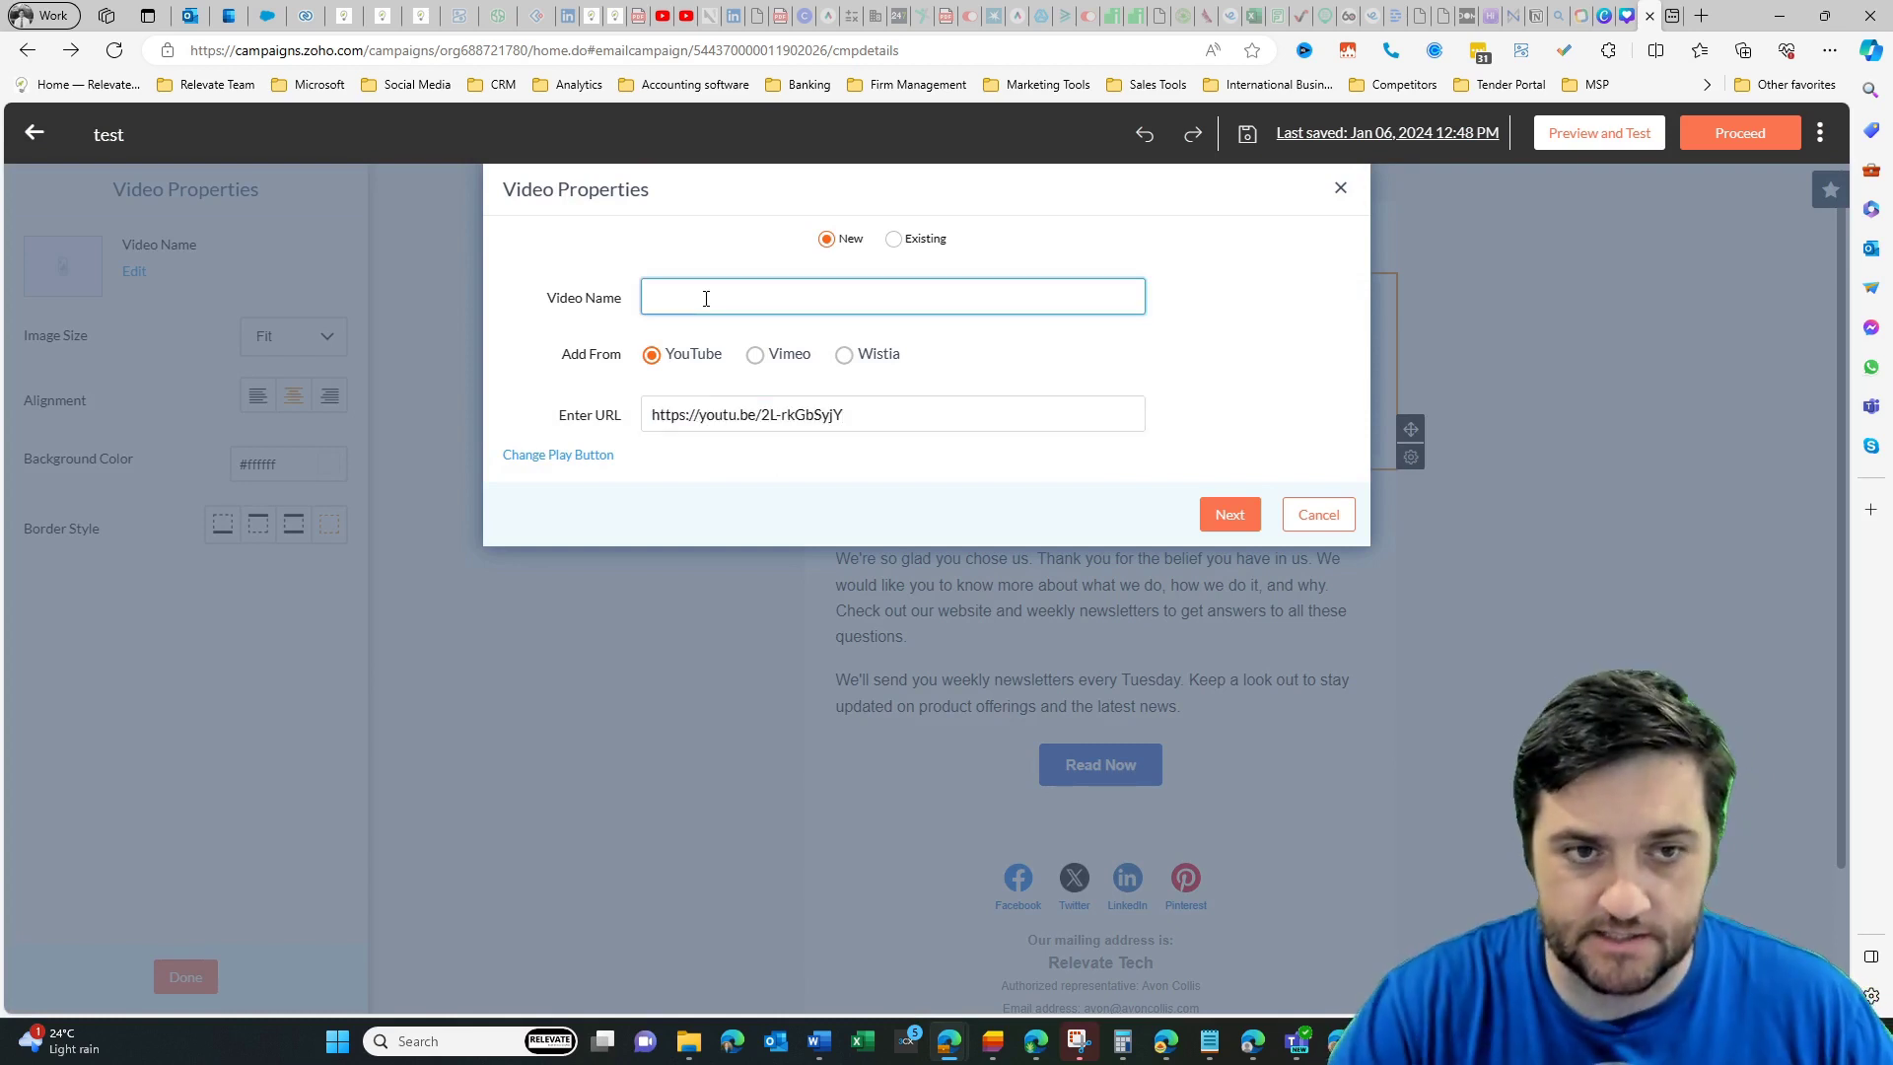
{"action": "type", "text": "Ecommerce Tutorial"}
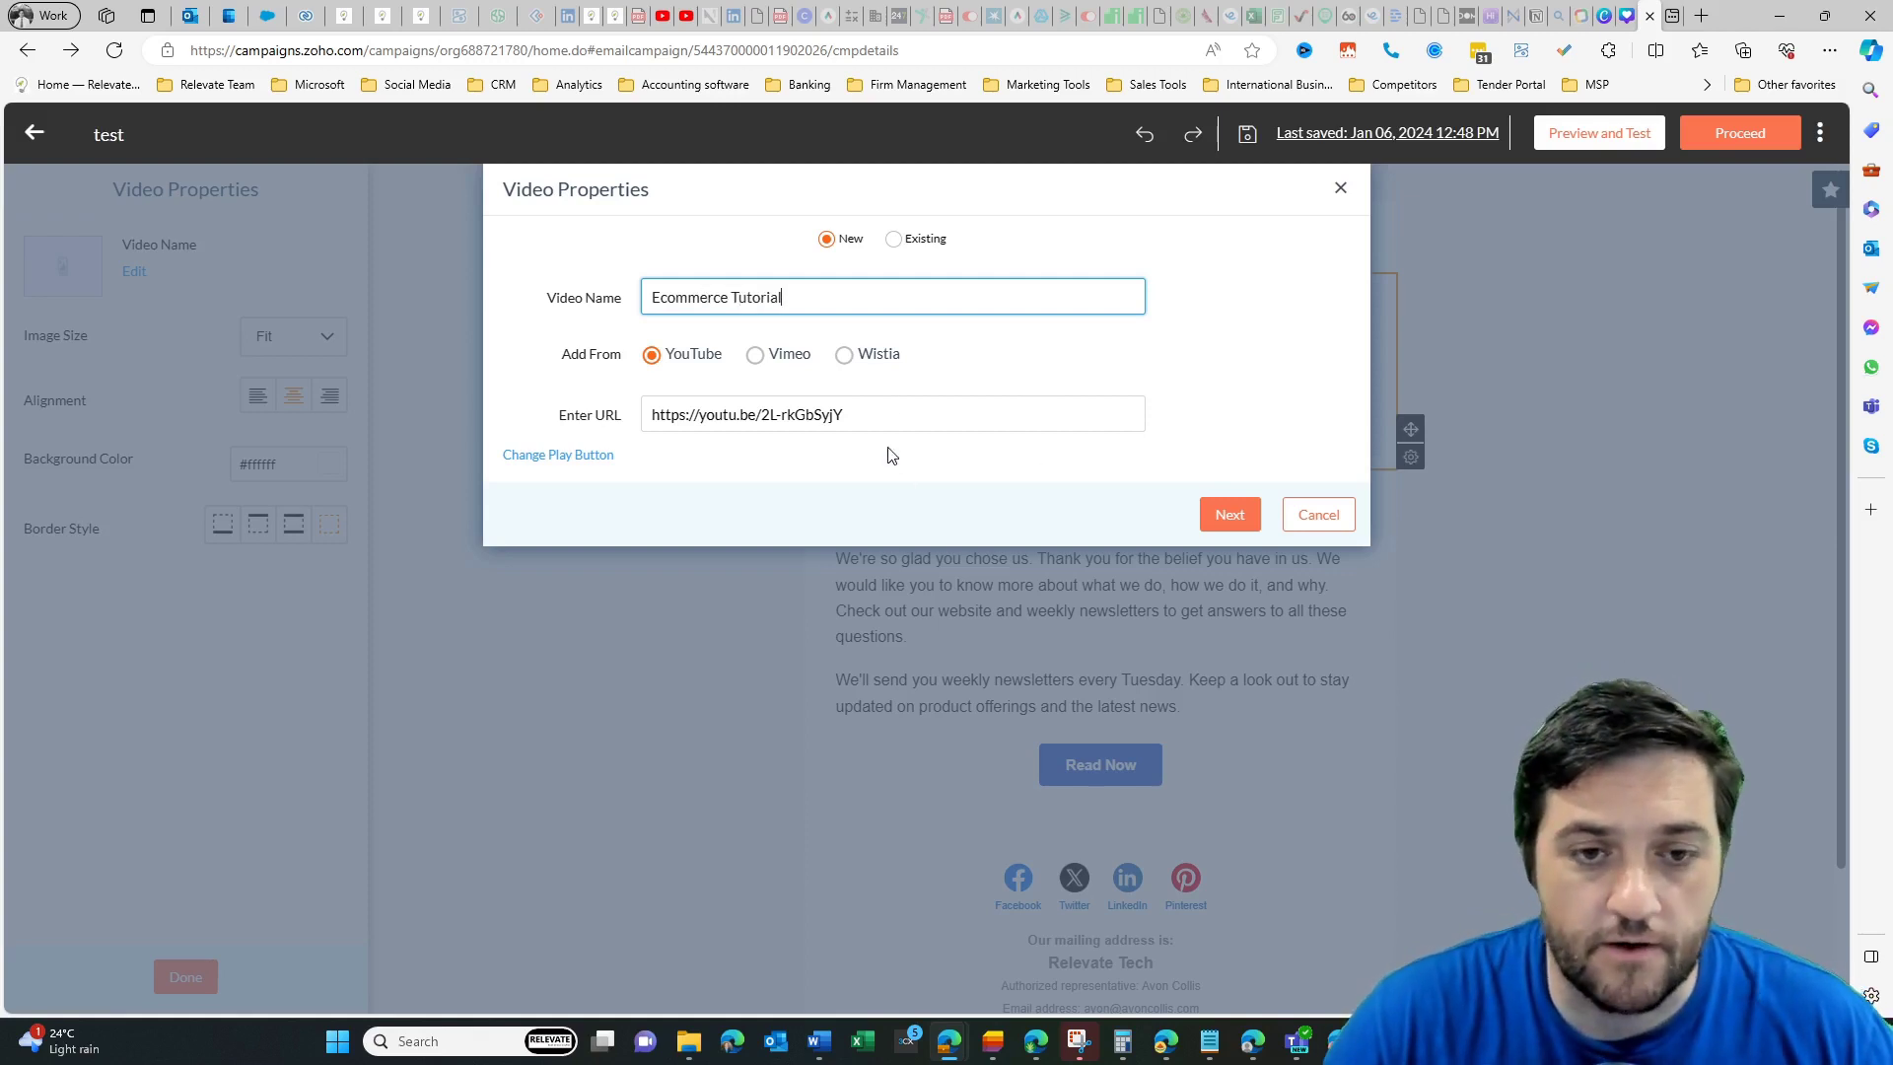
{"action": "left_click", "coordinate": [800, 523]}
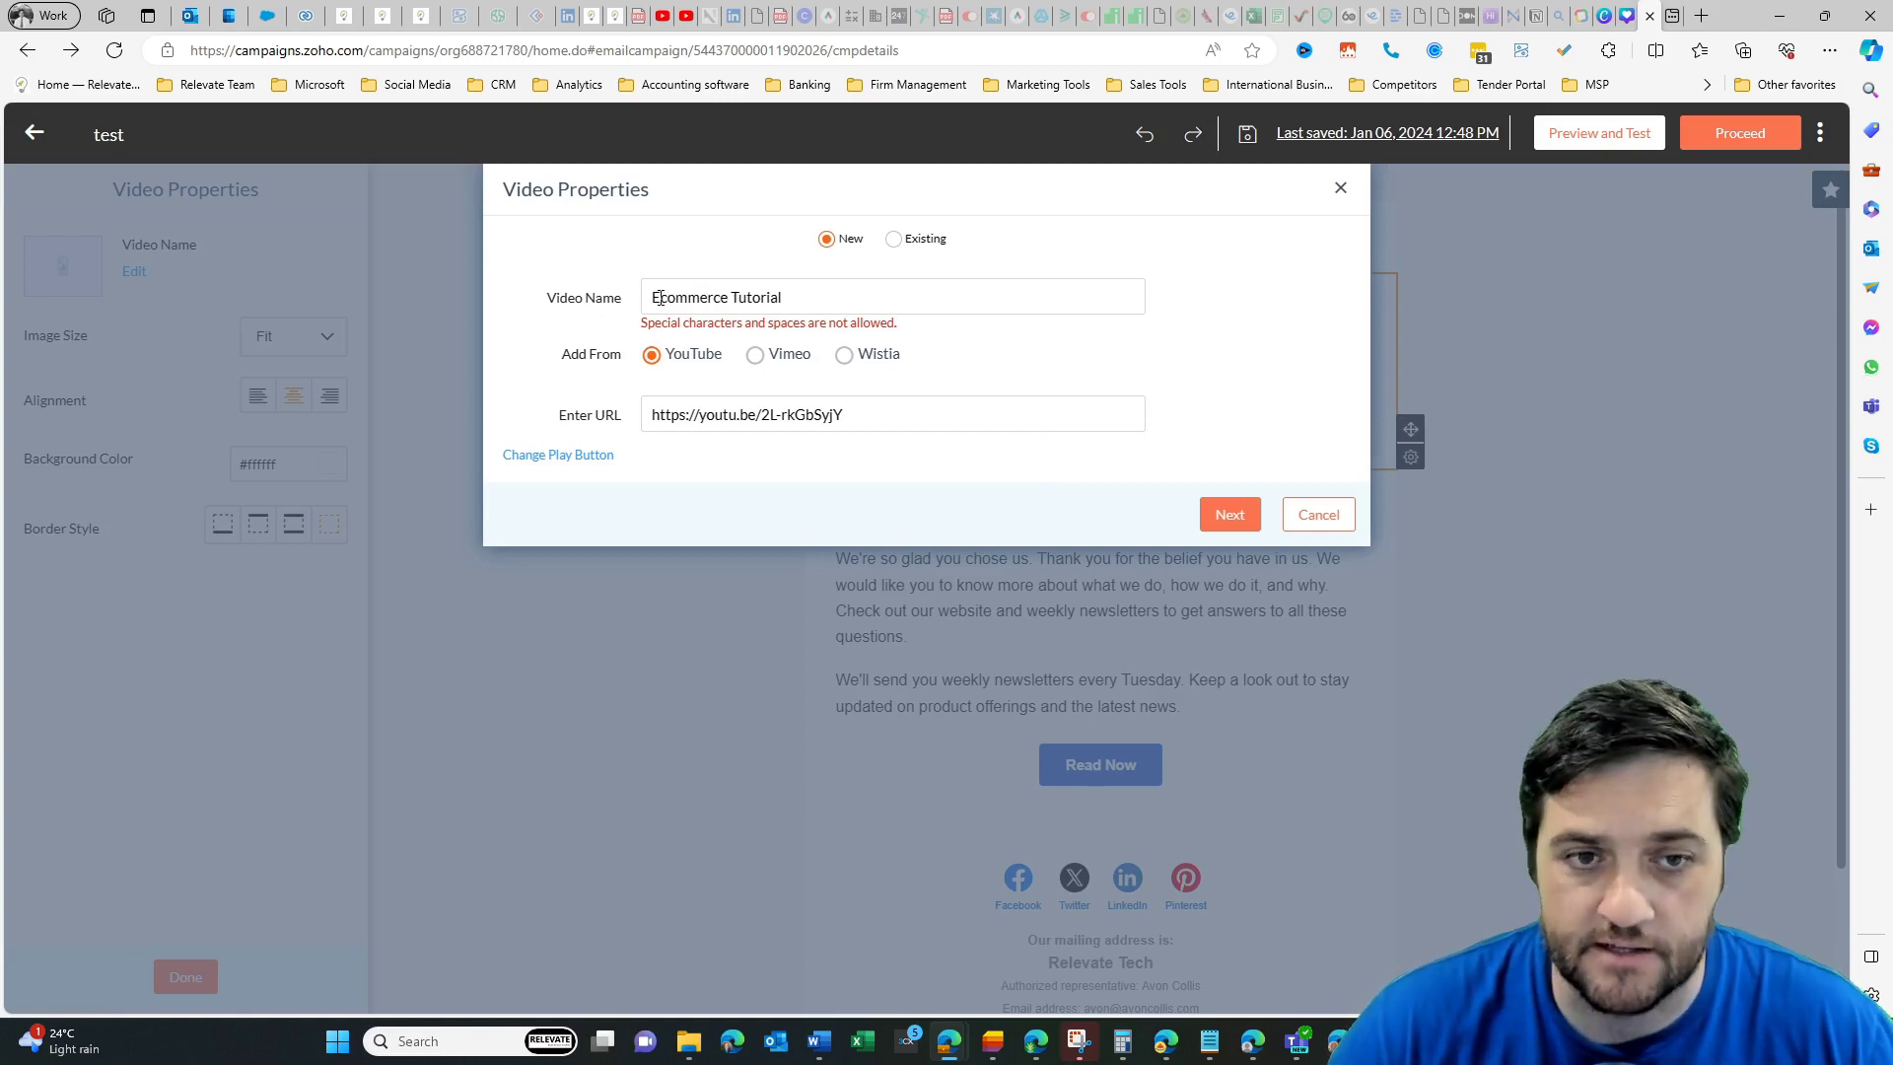
Step: Correct the video name to ecommerce_tutorial and continue to the Video Details preview
{"action": "left_click_drag", "start_coordinate": [659, 298], "coordinate": [652, 297]}
{"action": "type", "text": "e"}
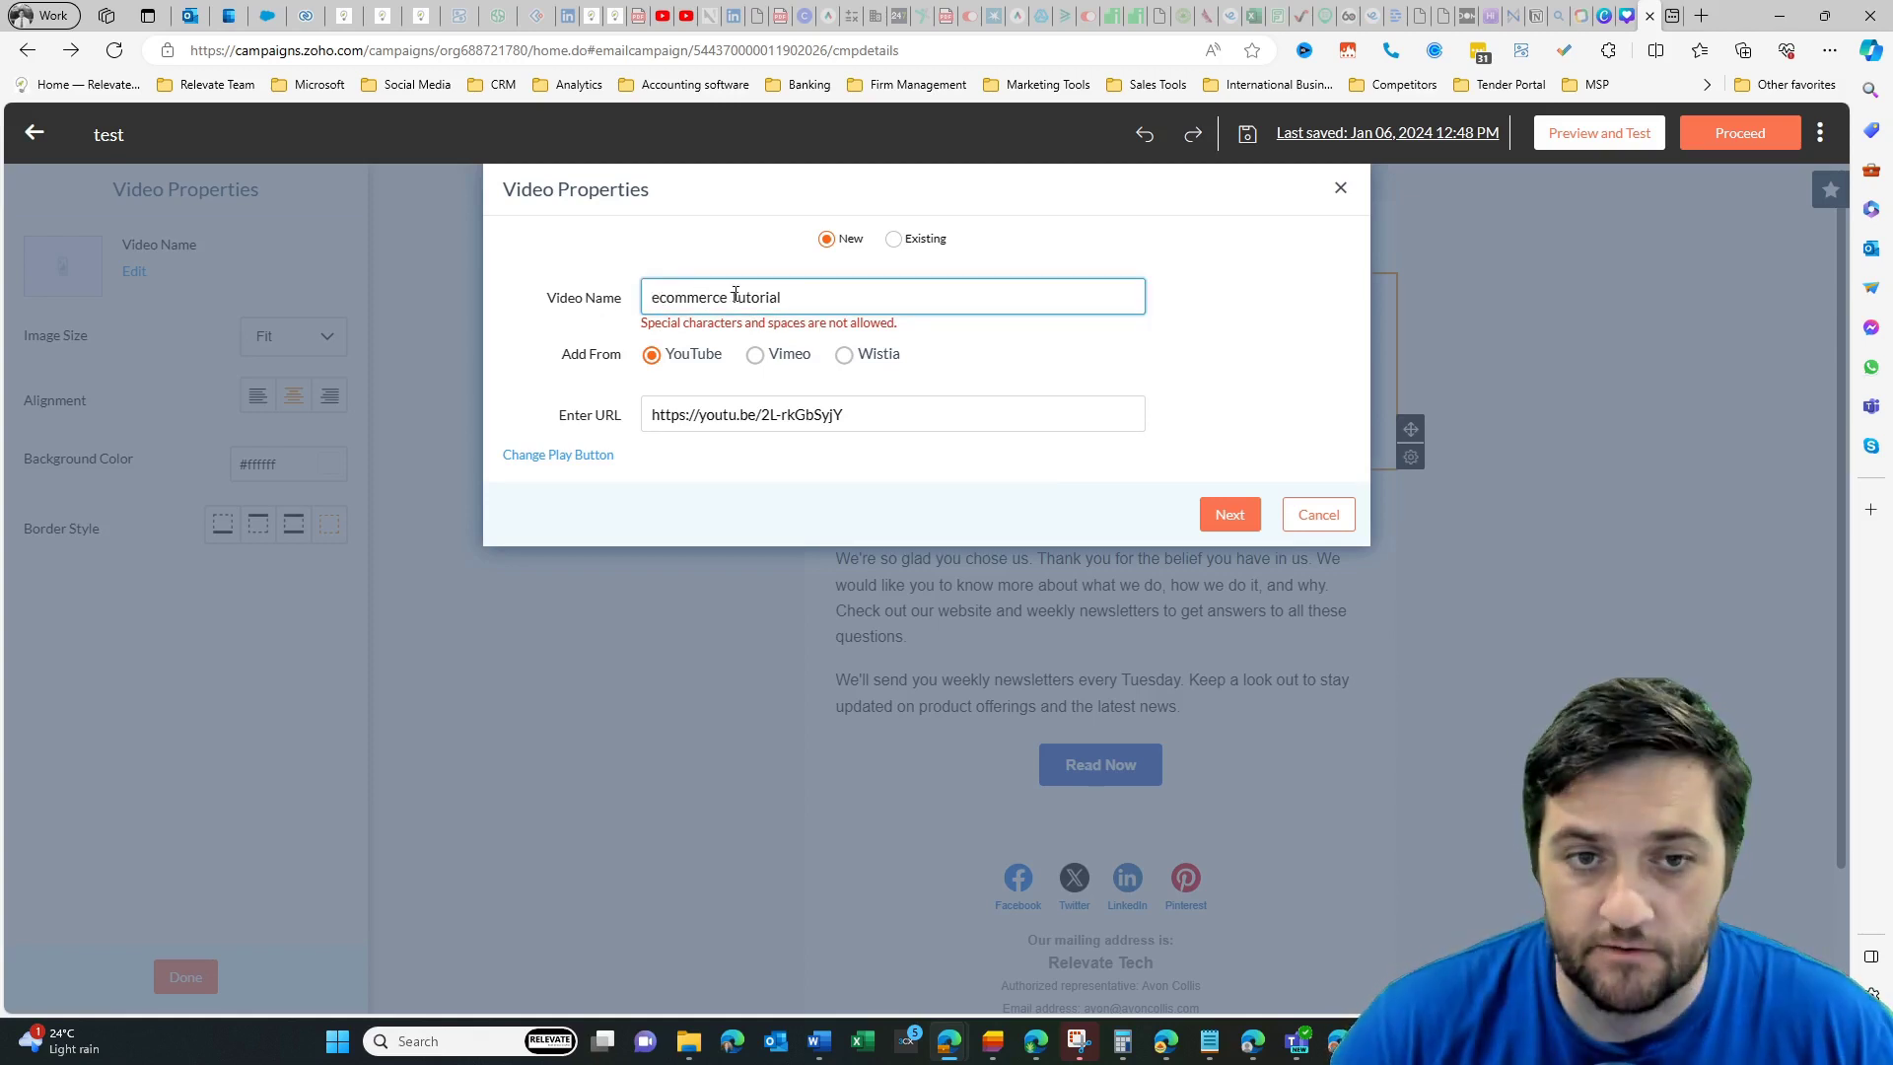
{"action": "left_click", "coordinate": [736, 295]}
{"action": "key", "text": "BackSpace"}
{"action": "key", "text": "Delete"}
{"action": "type", "text": "t"}
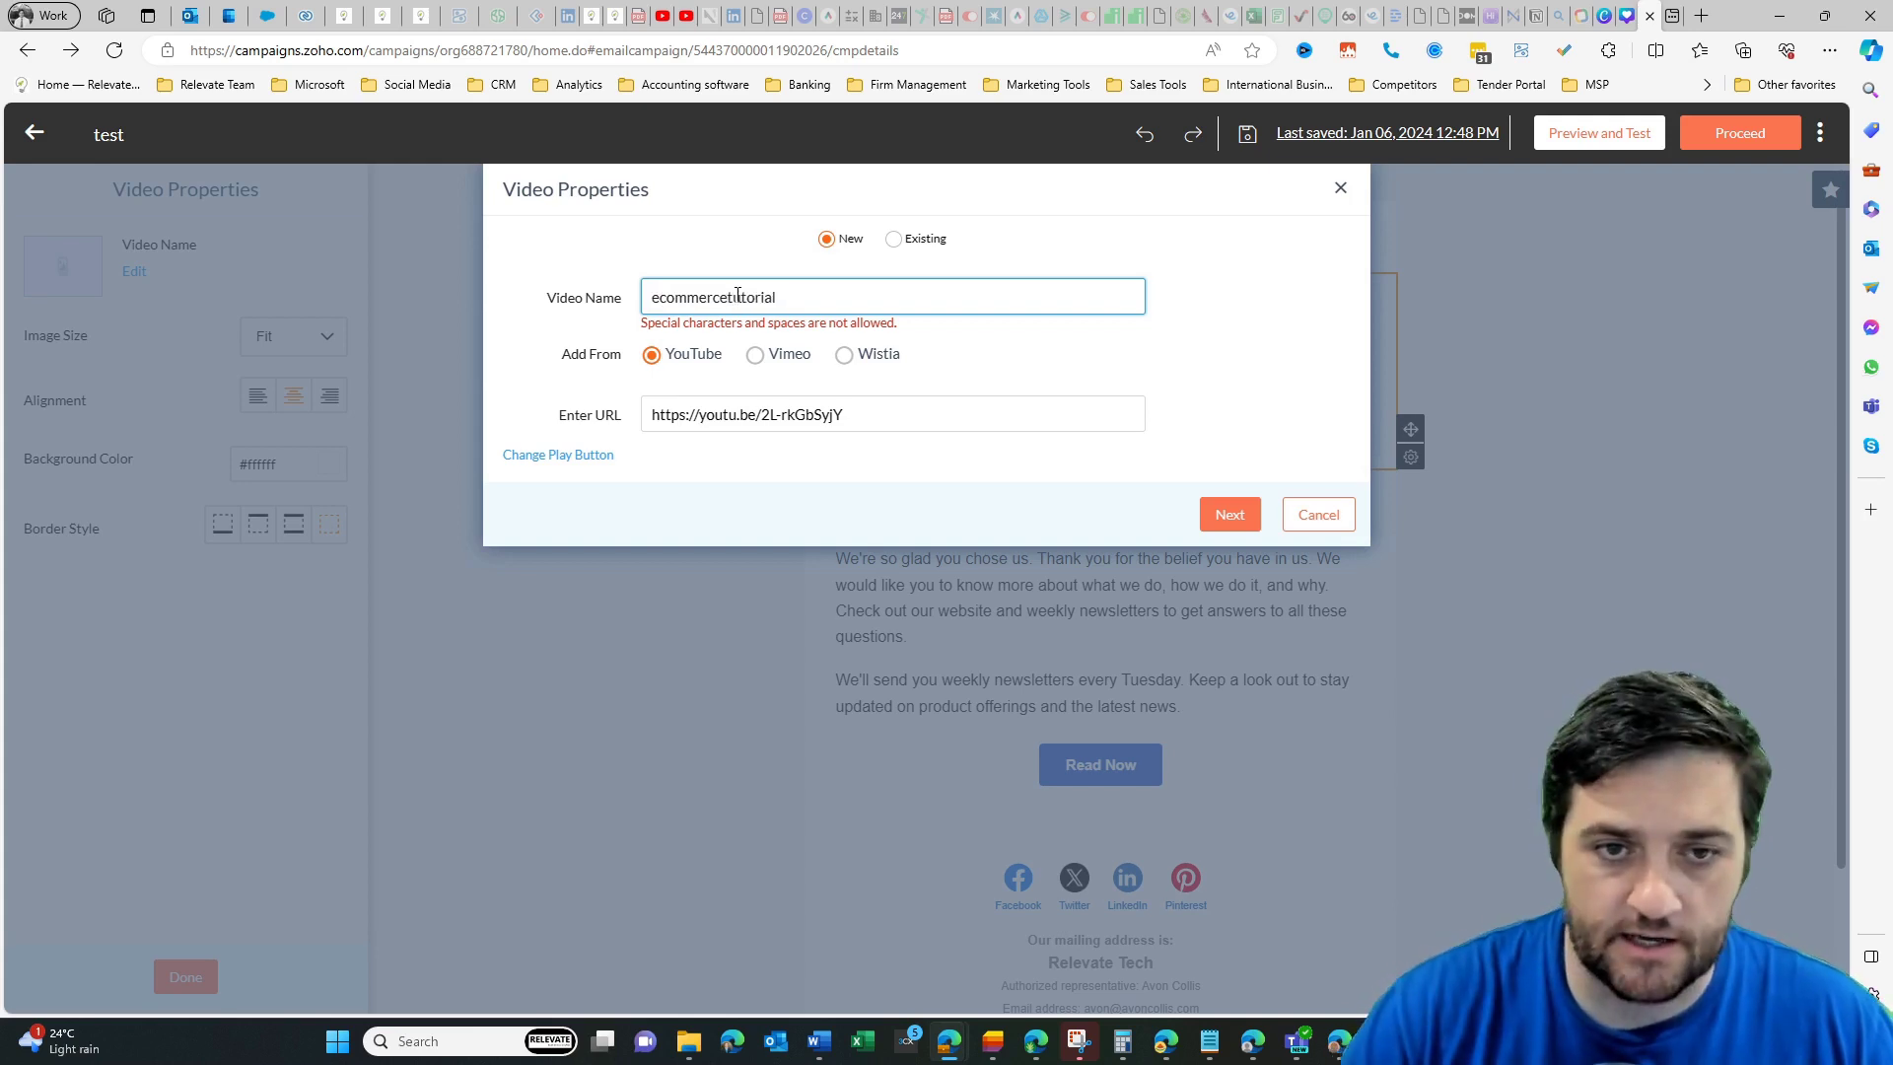
{"action": "type", "text": "_"}
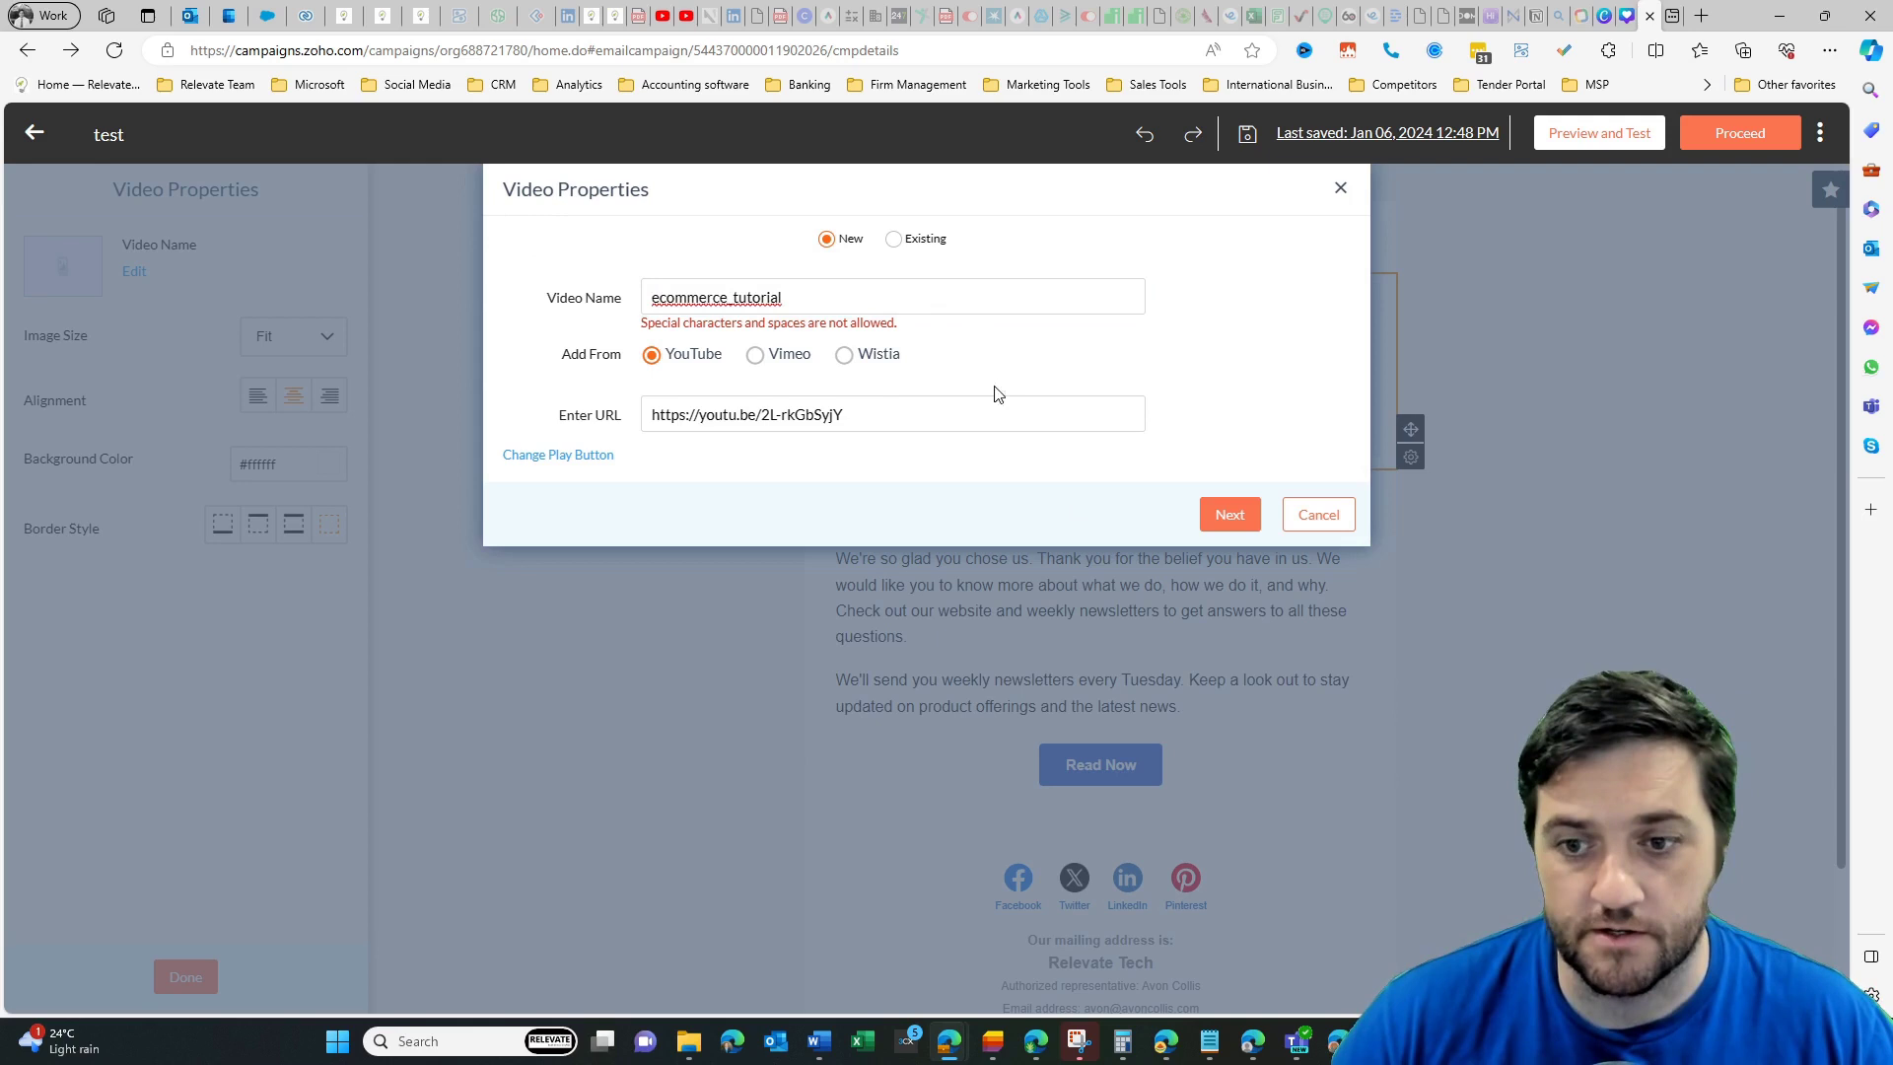
{"action": "left_click", "coordinate": [1229, 513]}
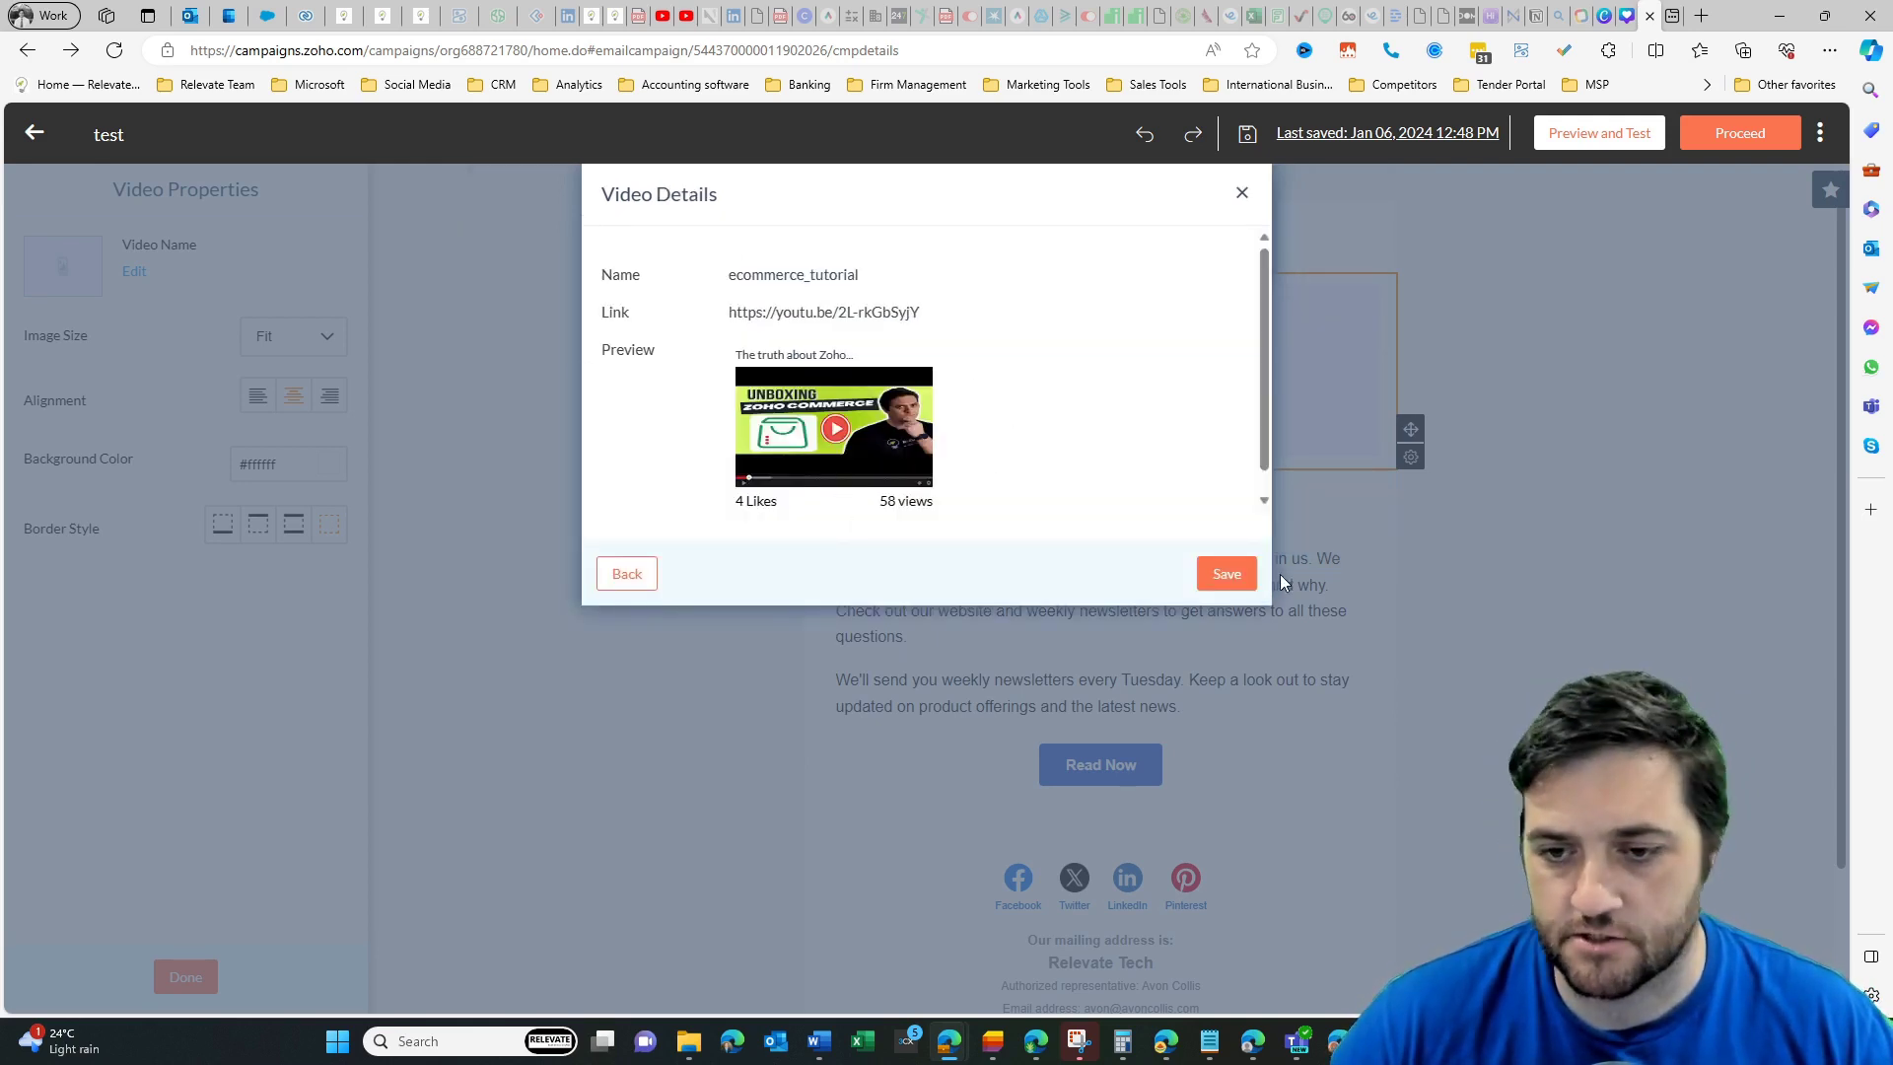
Step: Save the ecommerce_tutorial video into the email at Original size, centre-aligned
{"action": "left_click", "coordinate": [1244, 573]}
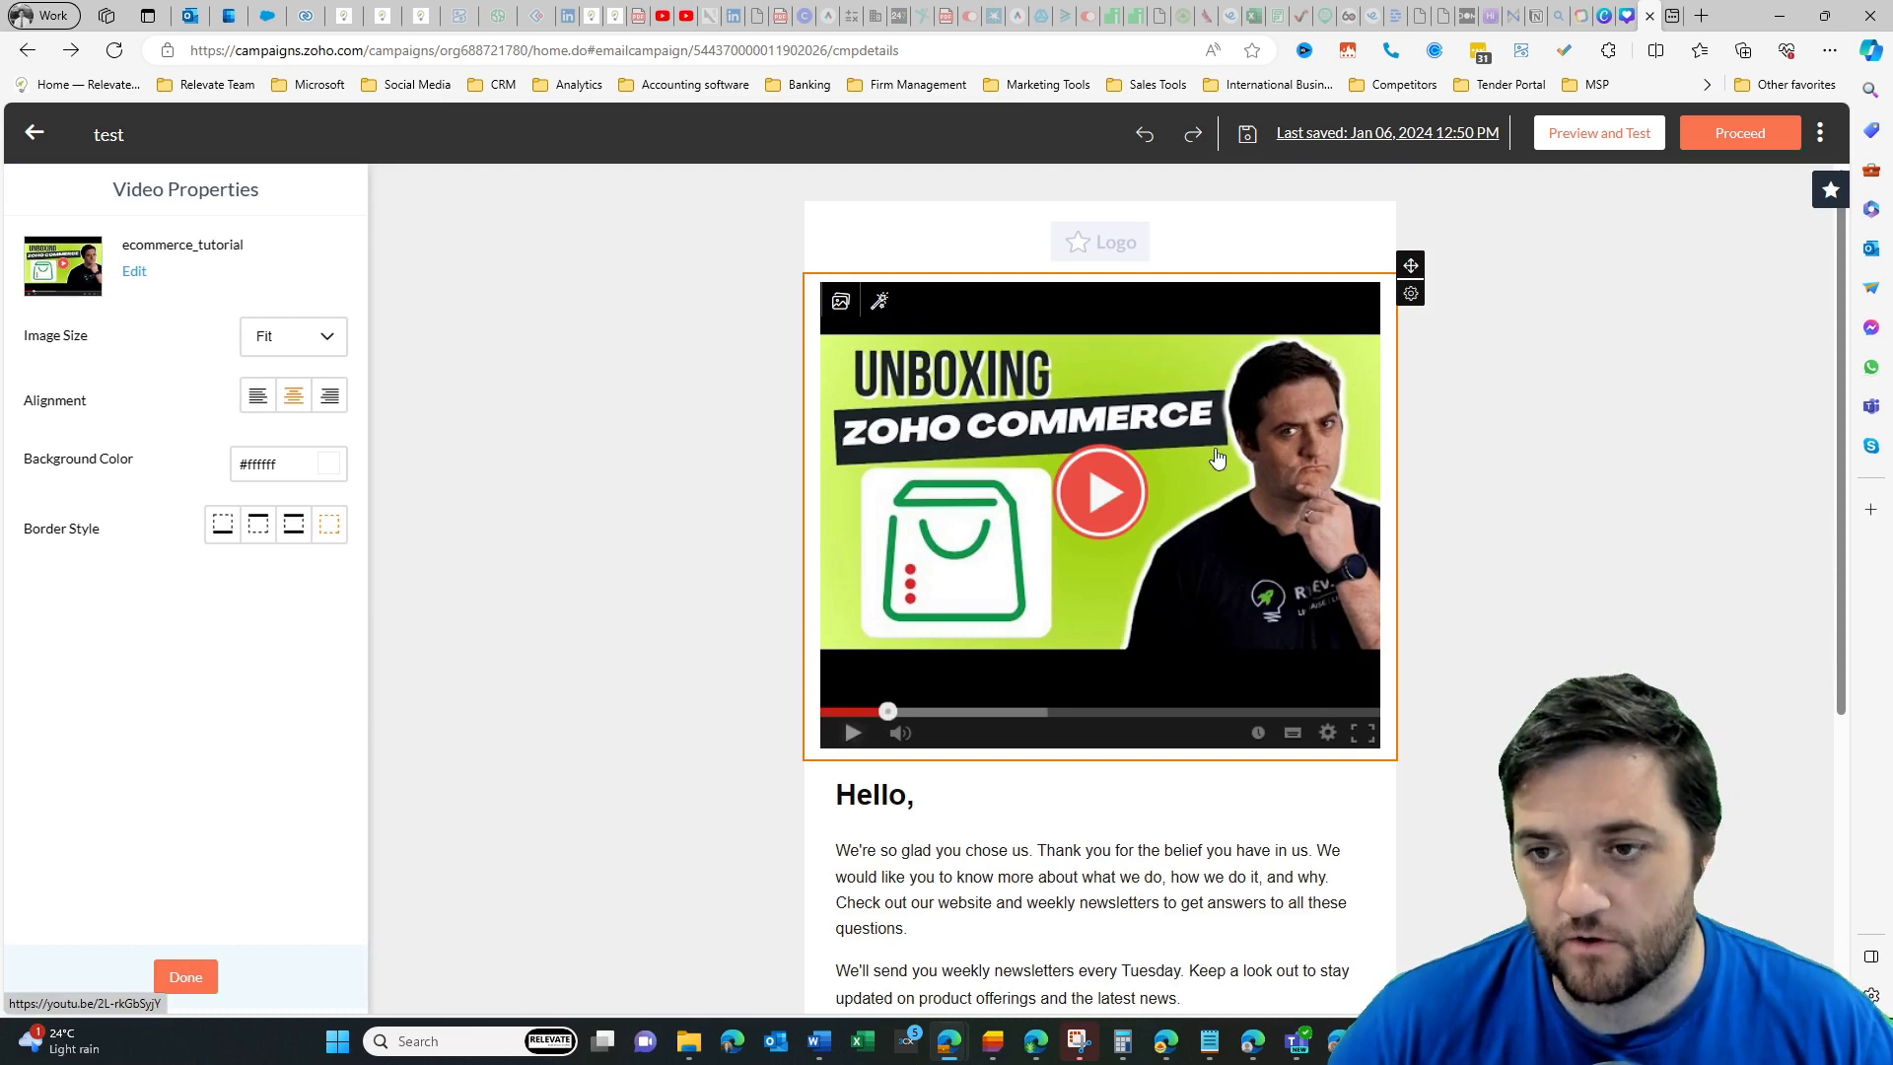
{"action": "mouse_move", "coordinate": [1413, 303]}
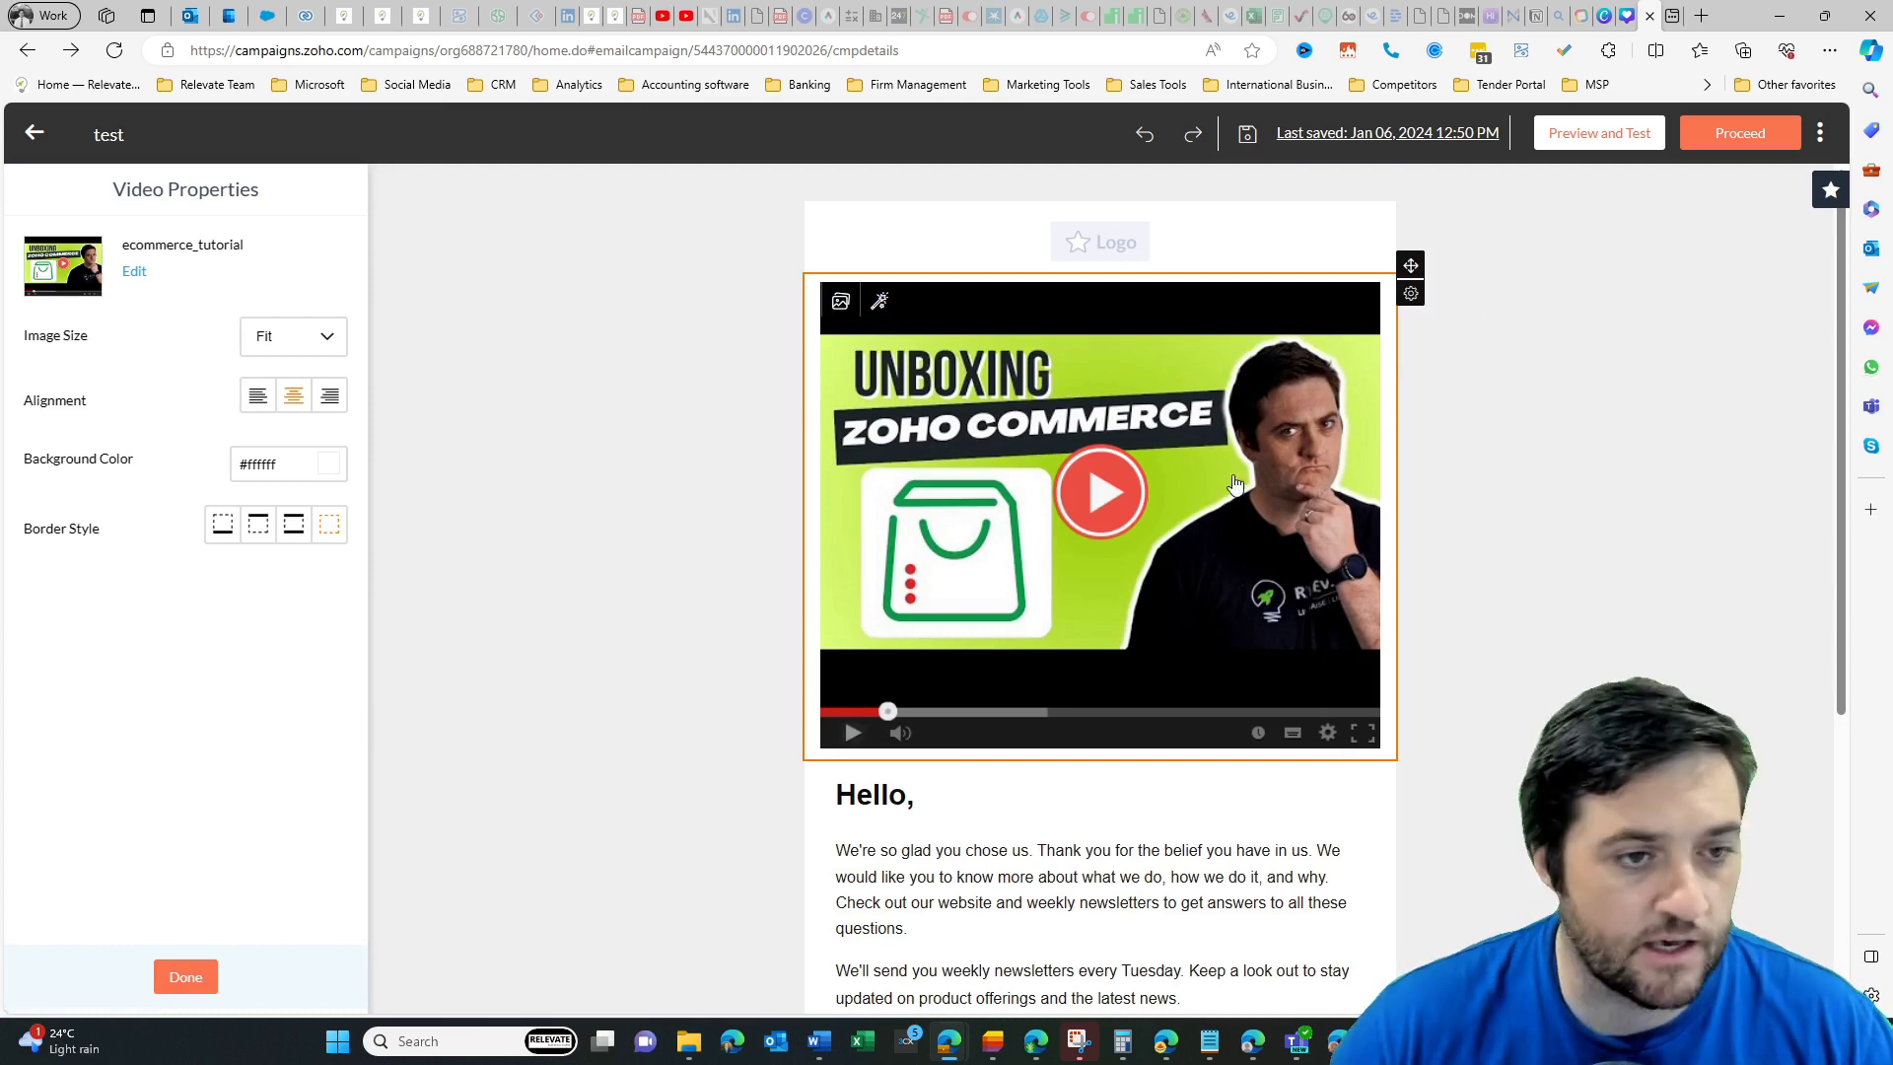
{"action": "left_click", "coordinate": [296, 345]}
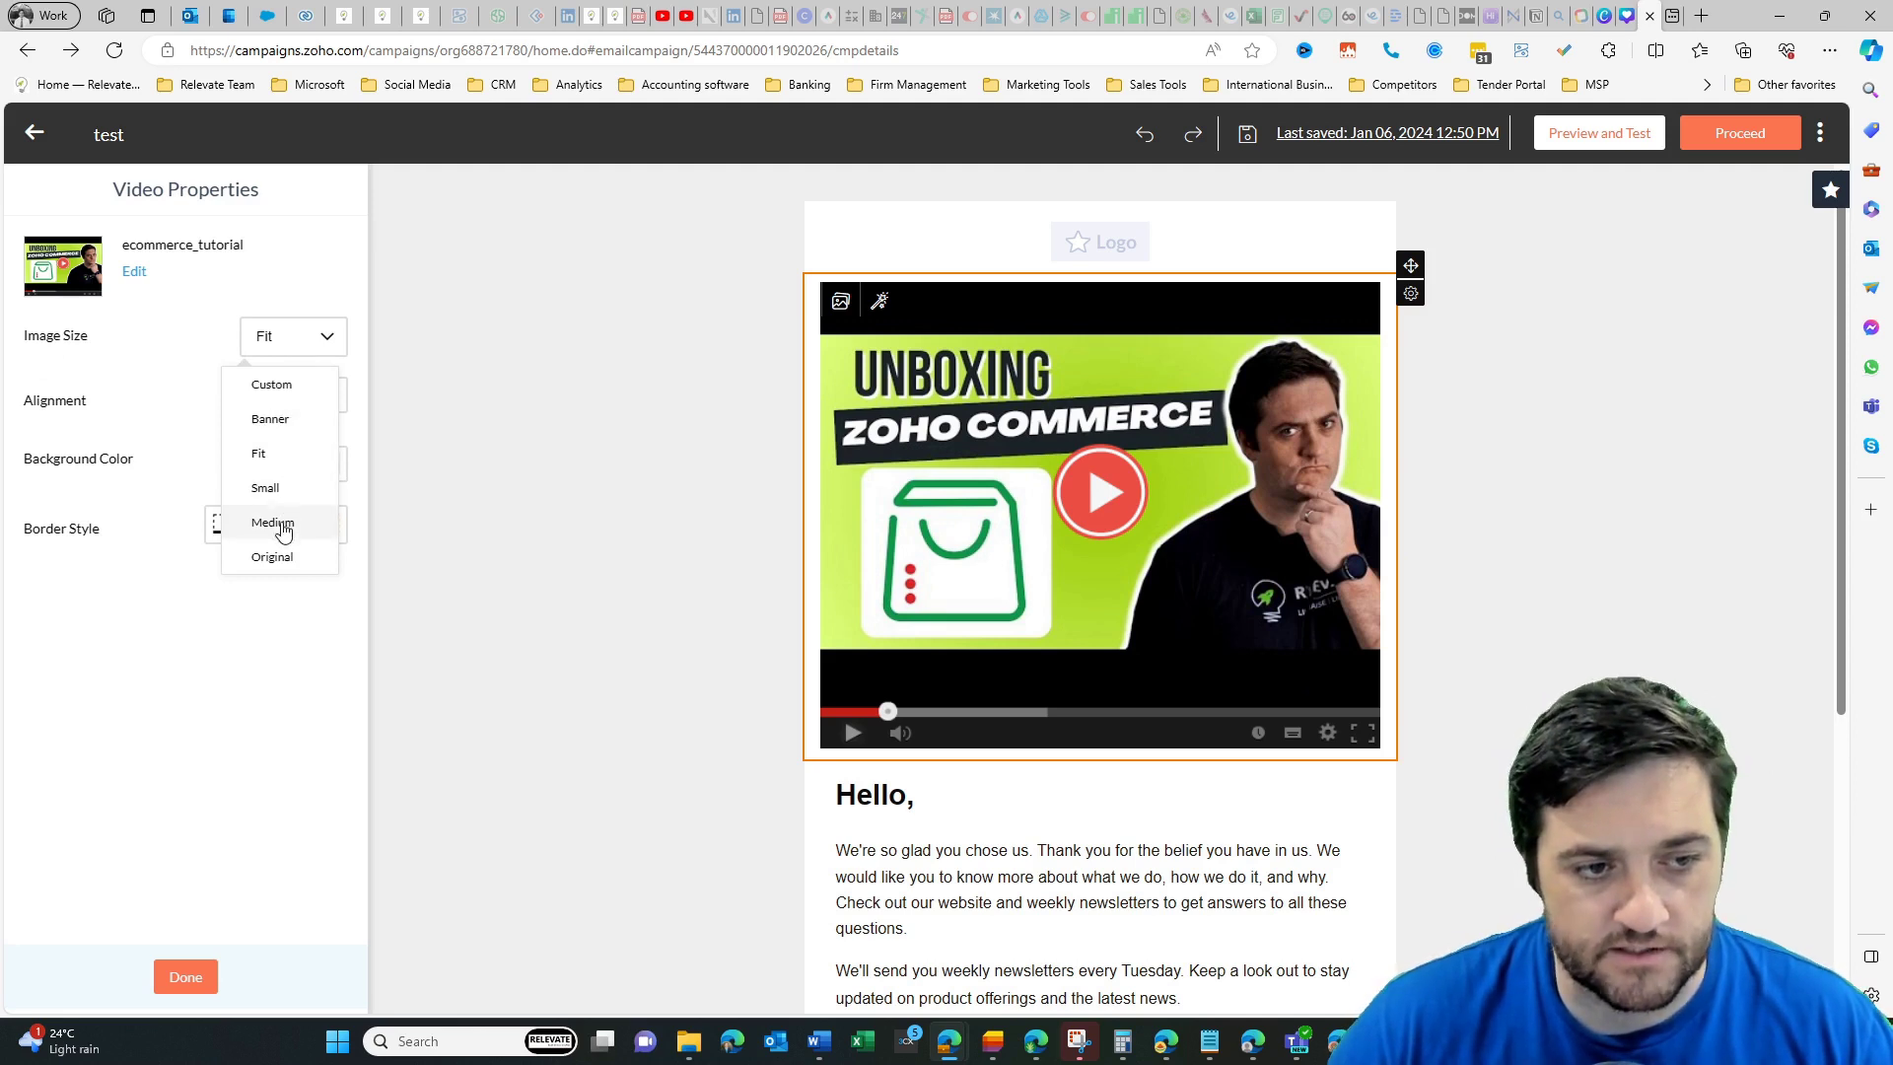
{"action": "left_click", "coordinate": [281, 557]}
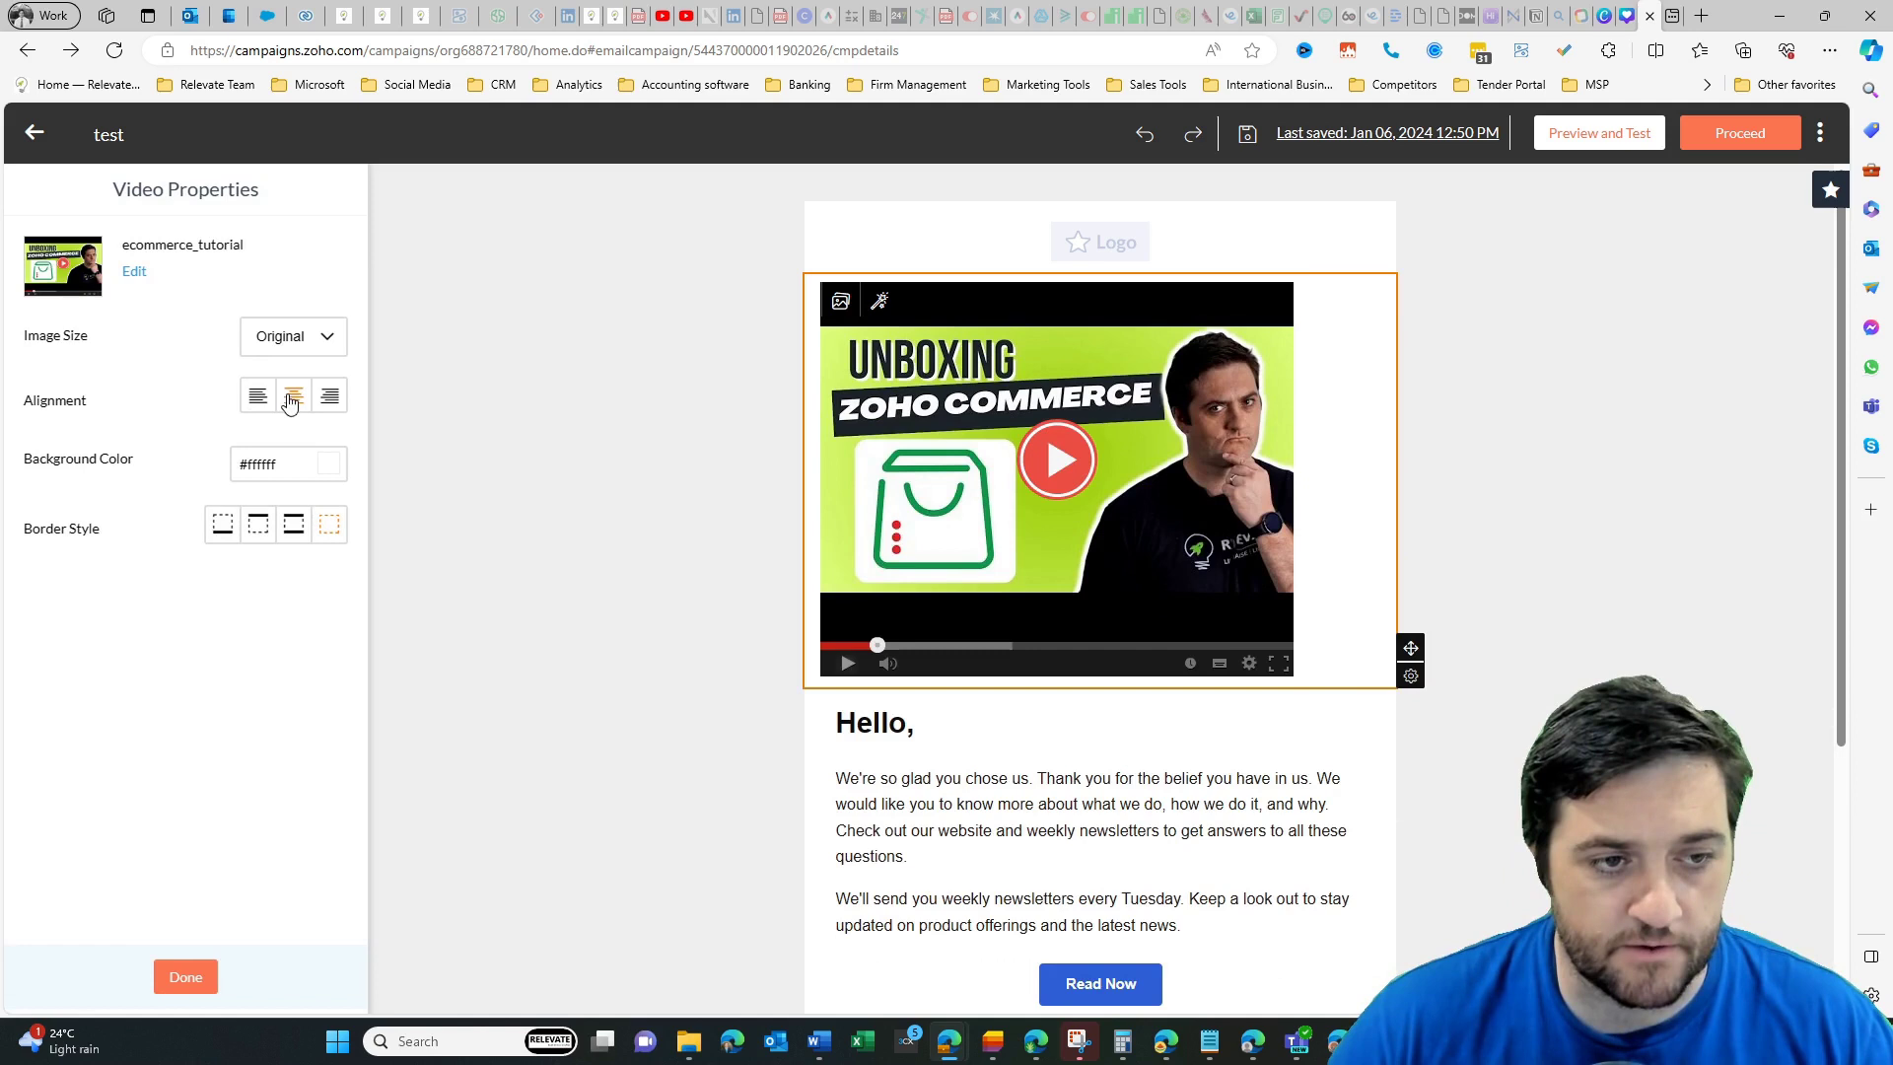
{"action": "left_click", "coordinate": [329, 395]}
{"action": "left_click", "coordinate": [295, 397]}
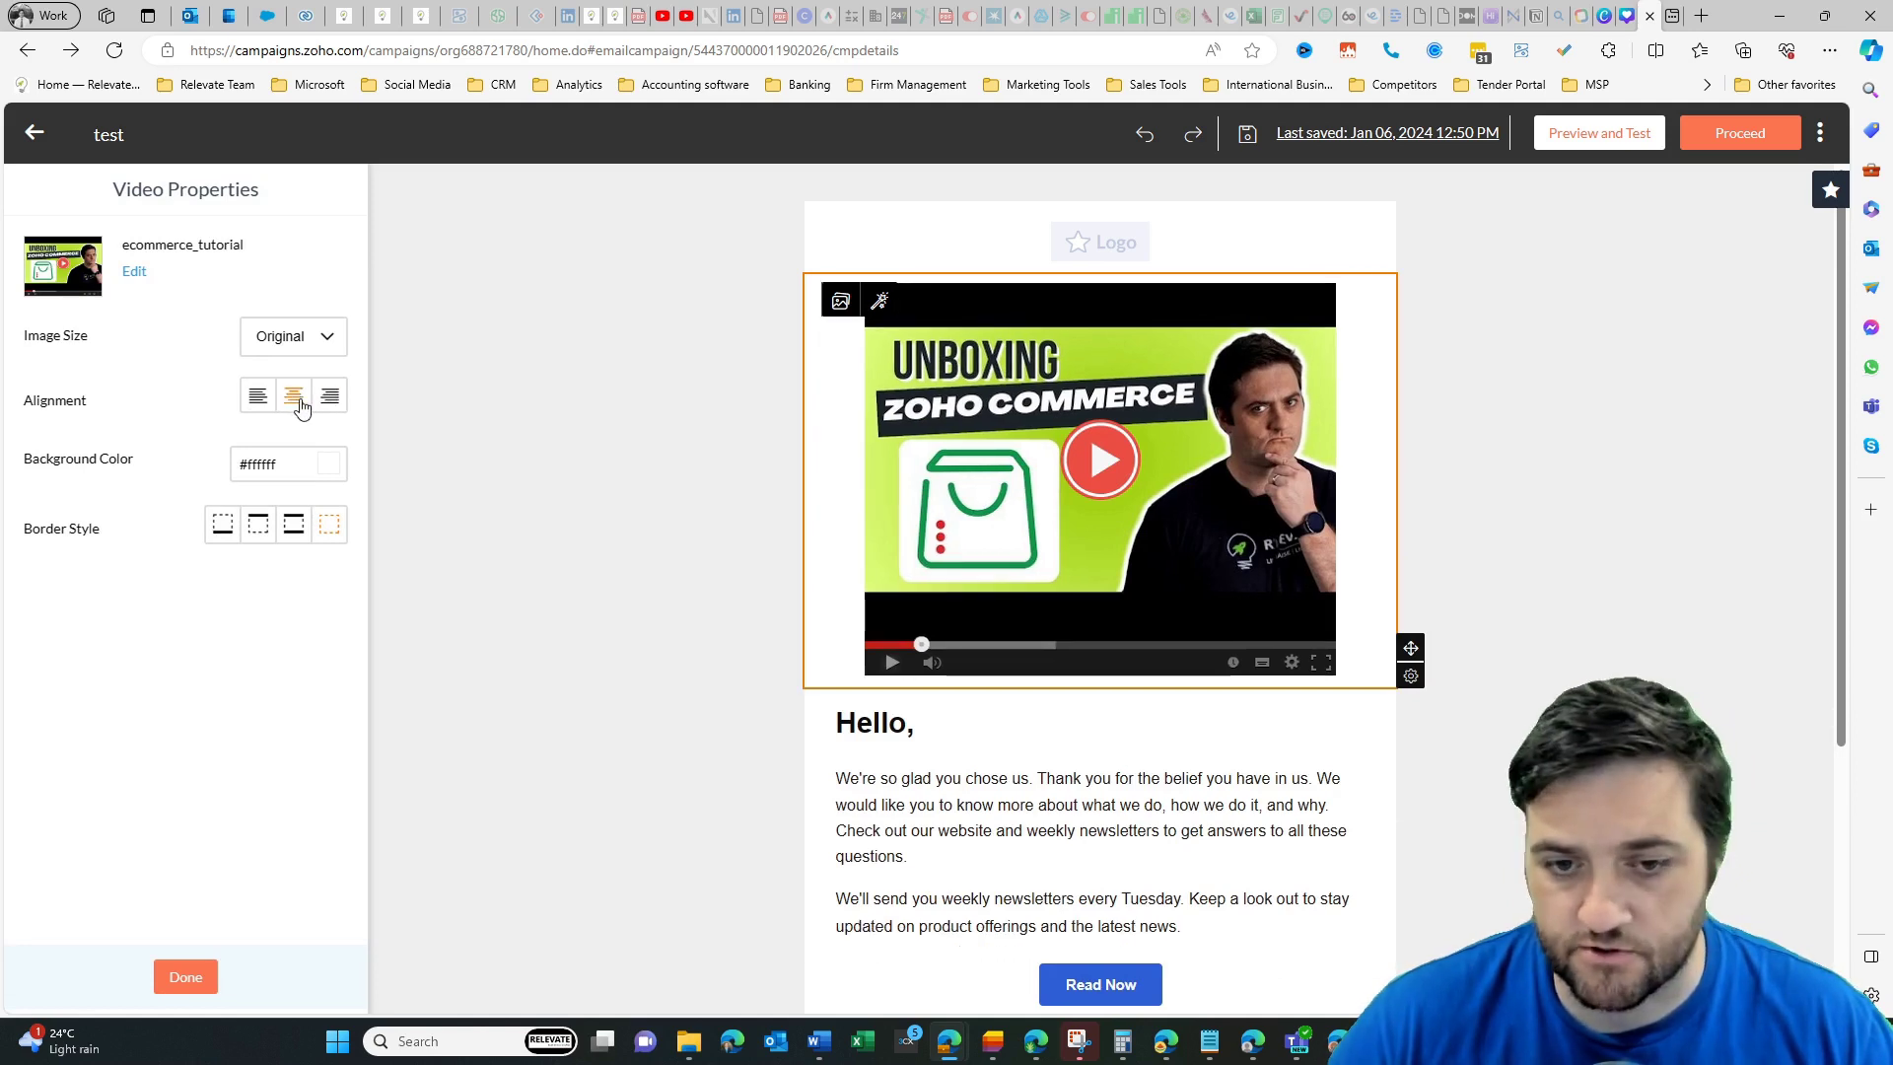
{"action": "left_click", "coordinate": [255, 400]}
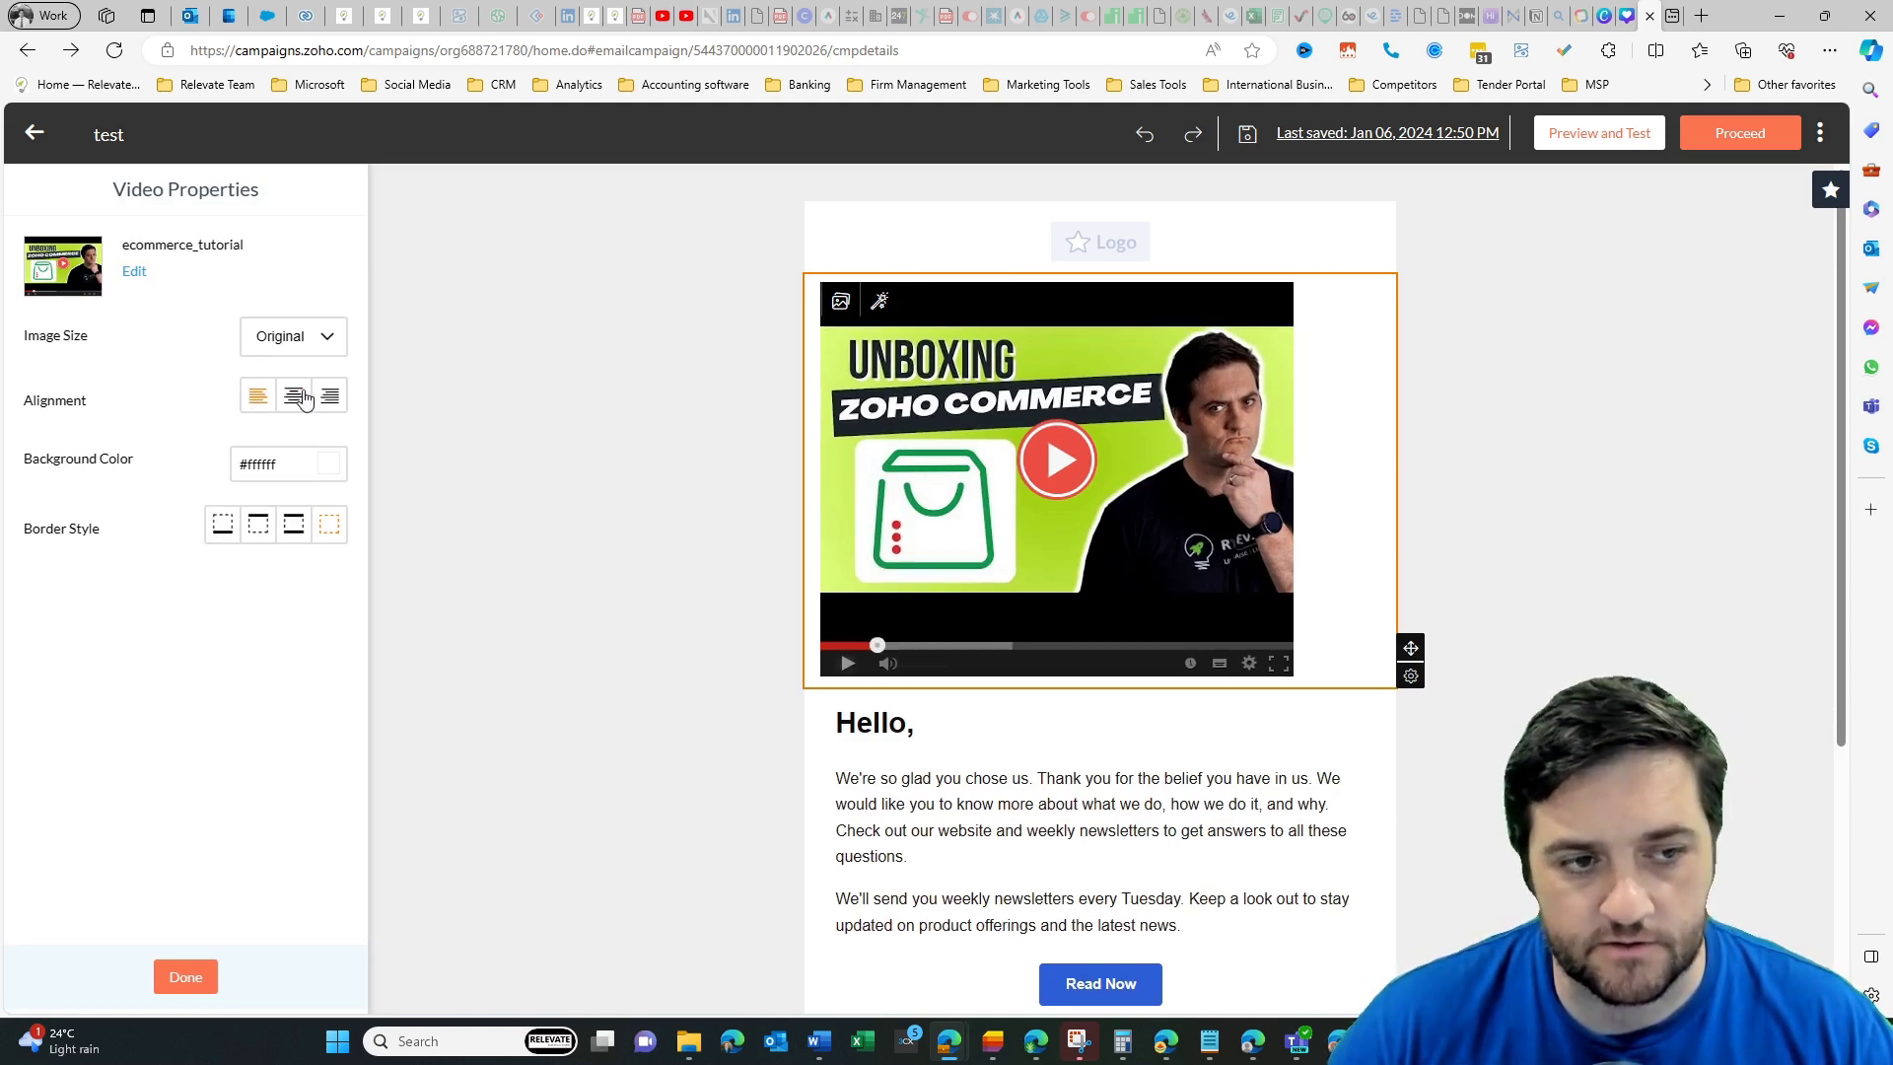
{"action": "left_click", "coordinate": [295, 400]}
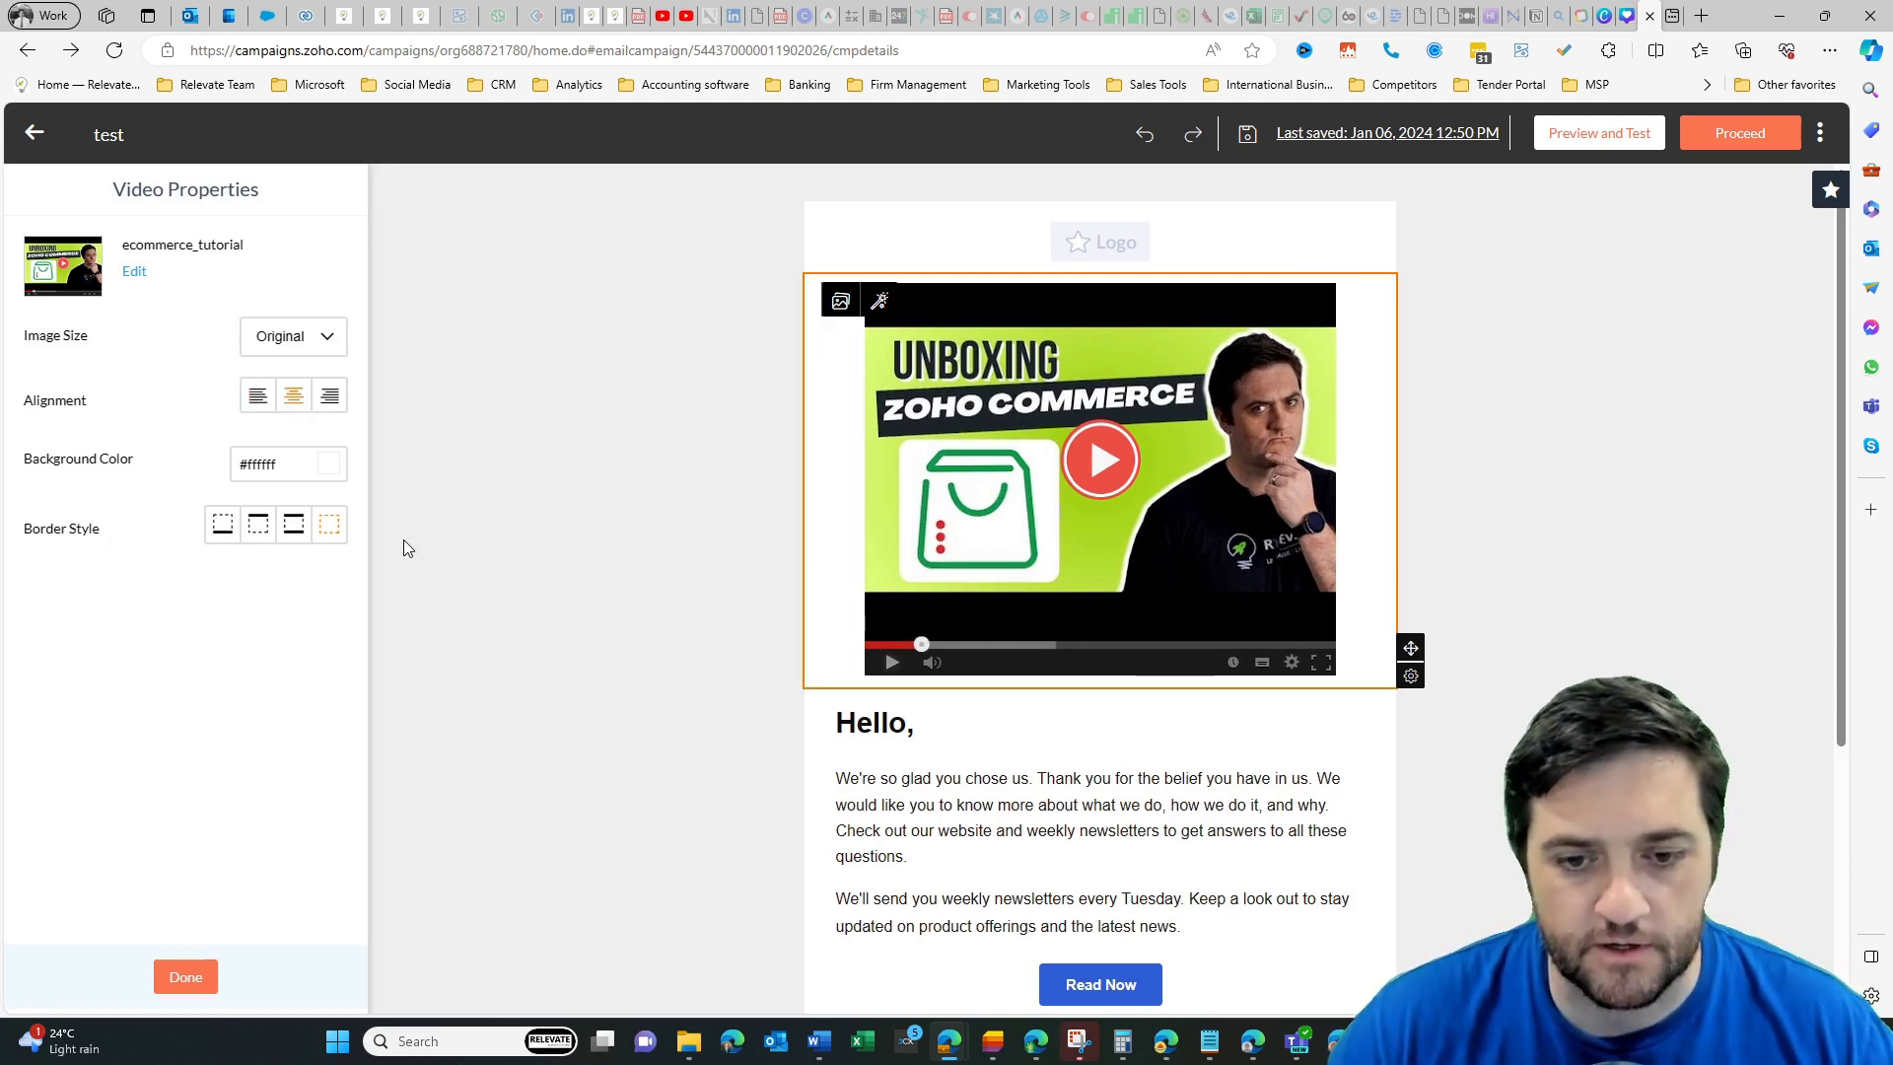
{"action": "scroll", "coordinate": [1010, 553], "scroll_direction": "down", "scroll_amount": 3}
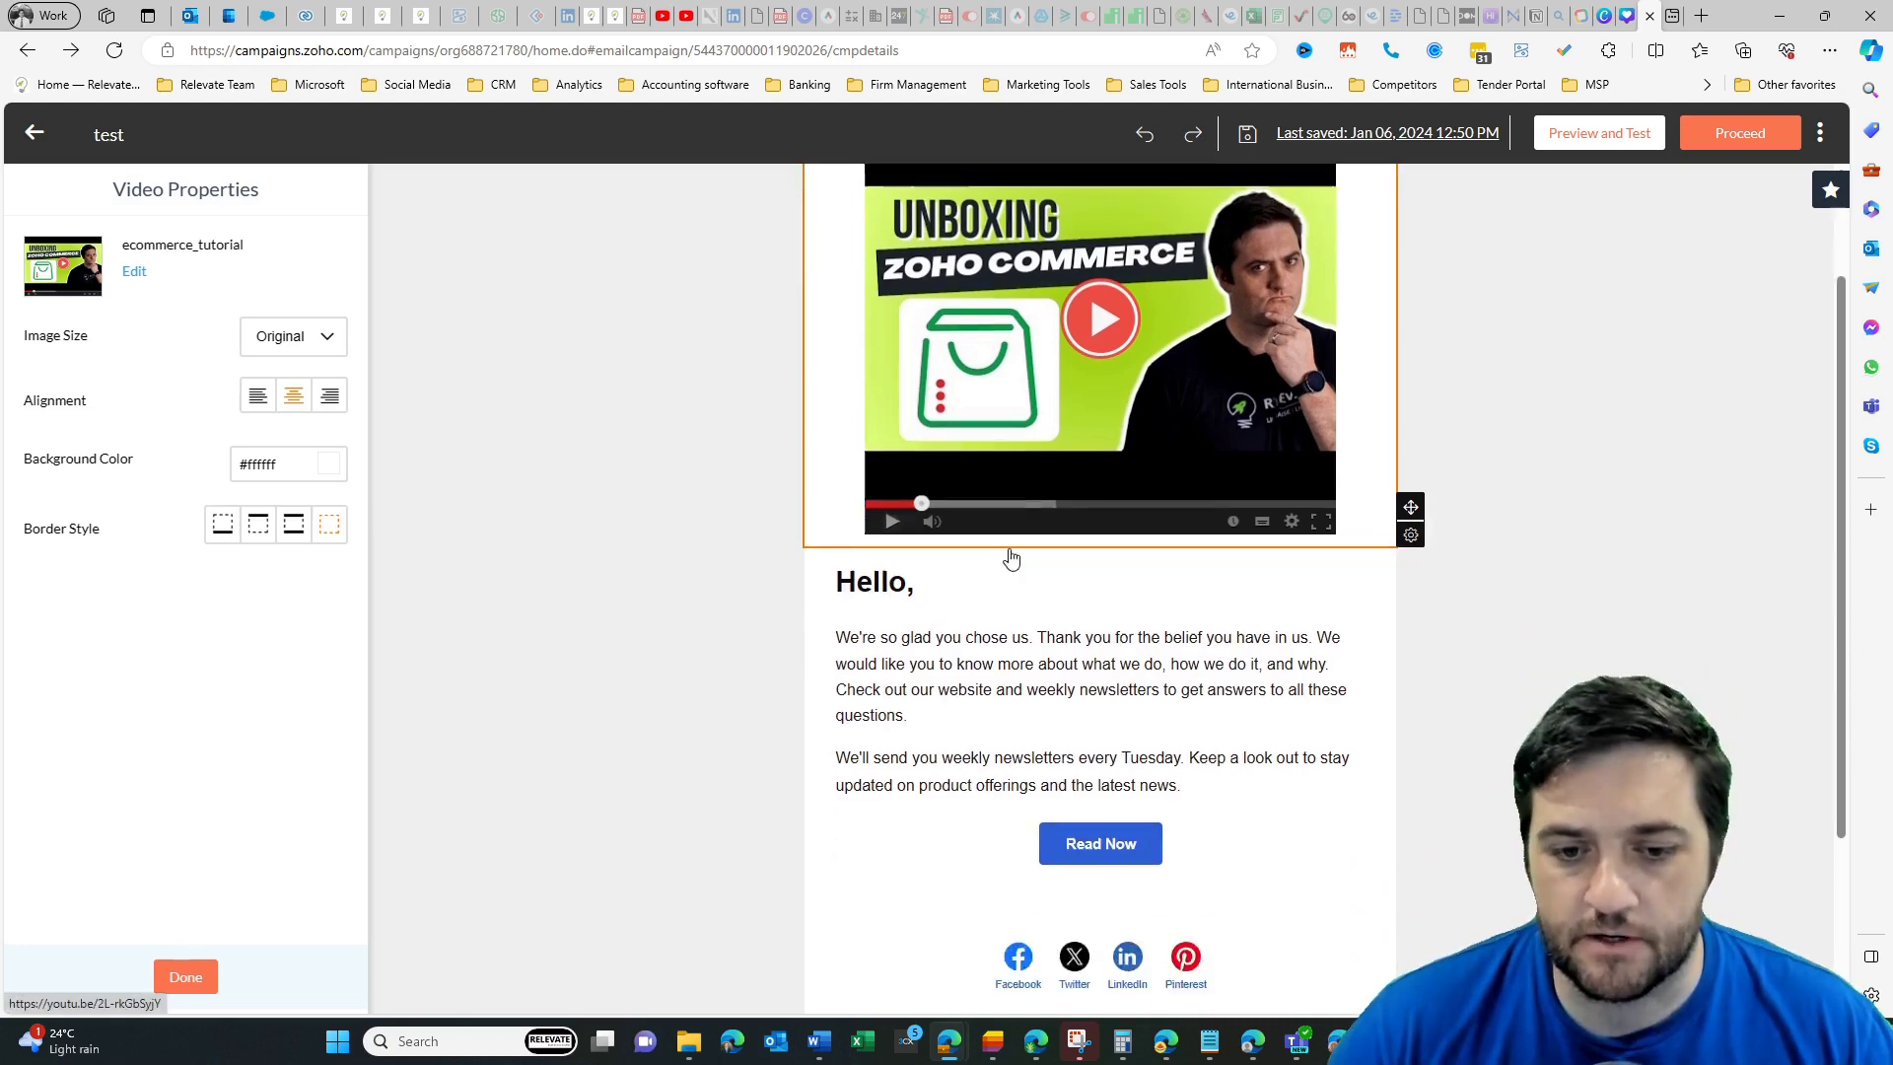
Step: Insert the contact First Name merge tag into the Hello heading
{"action": "left_click", "coordinate": [902, 469]}
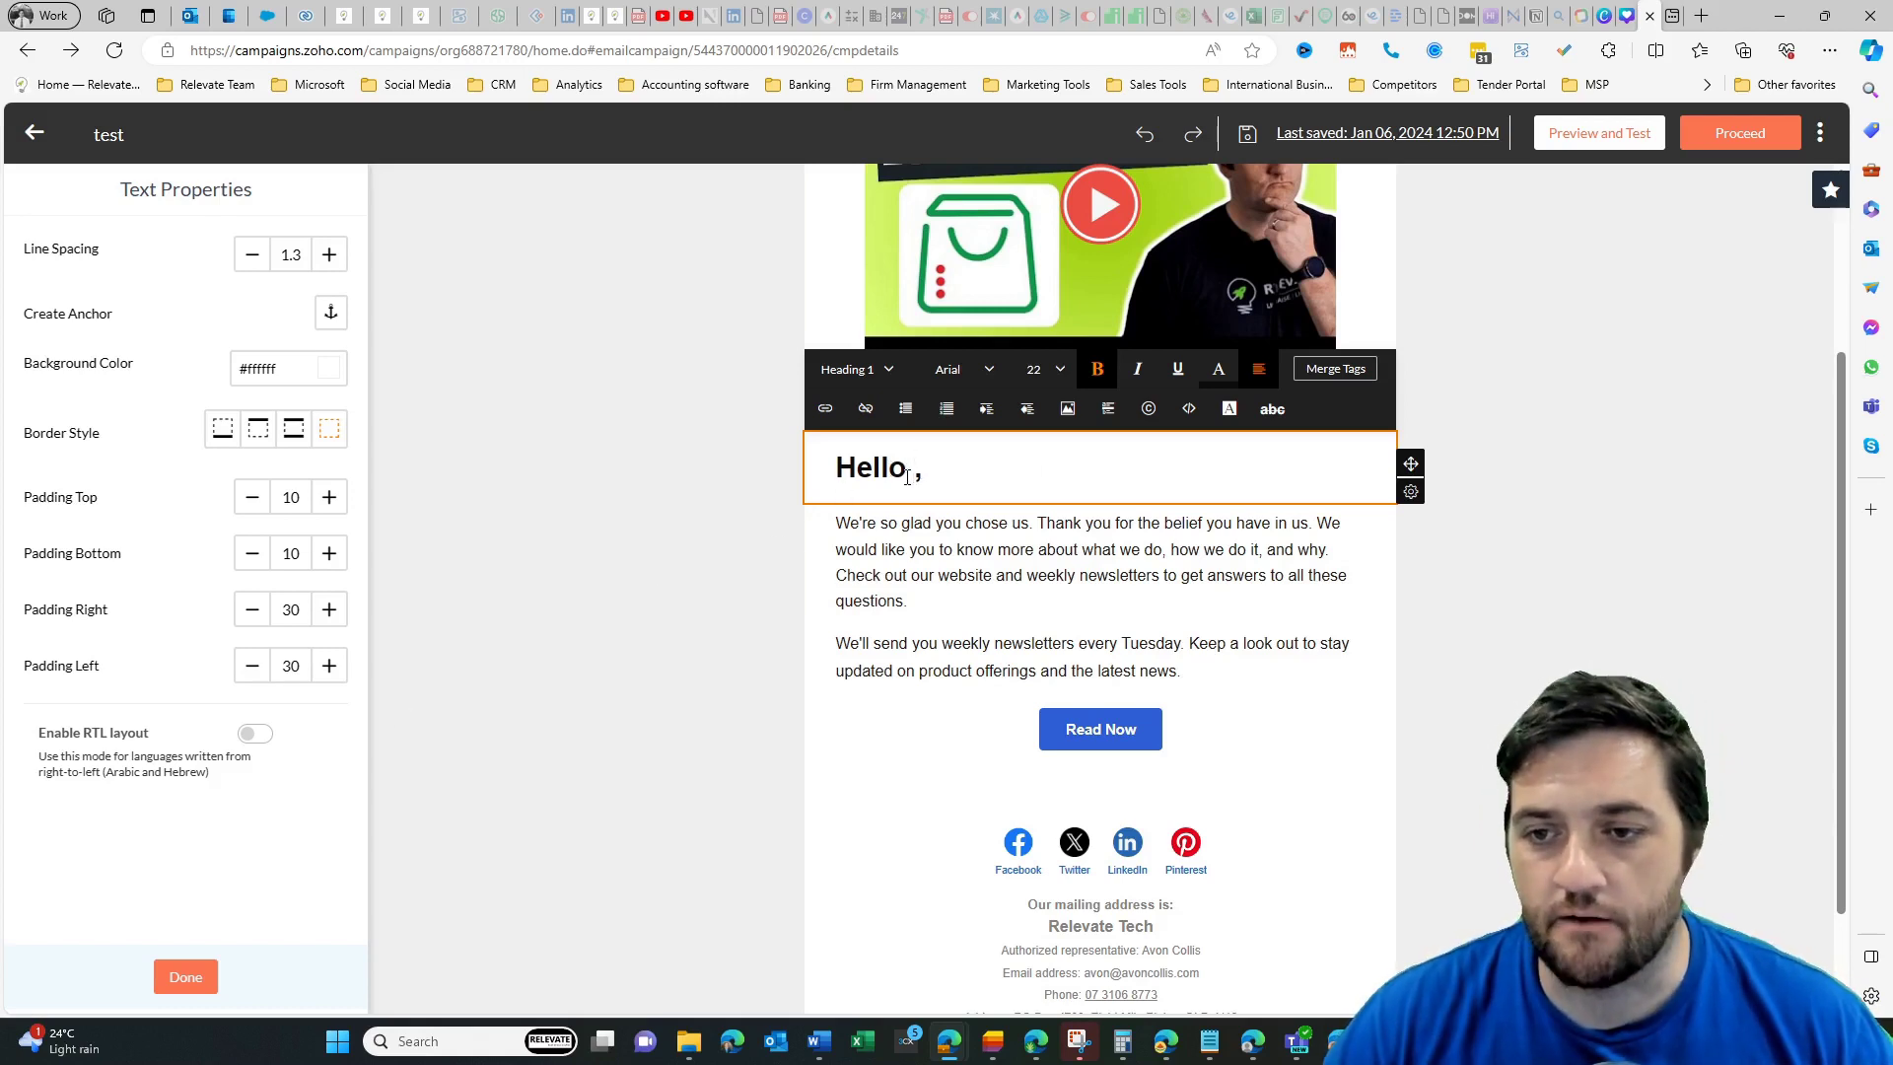
{"action": "left_click", "coordinate": [1329, 373]}
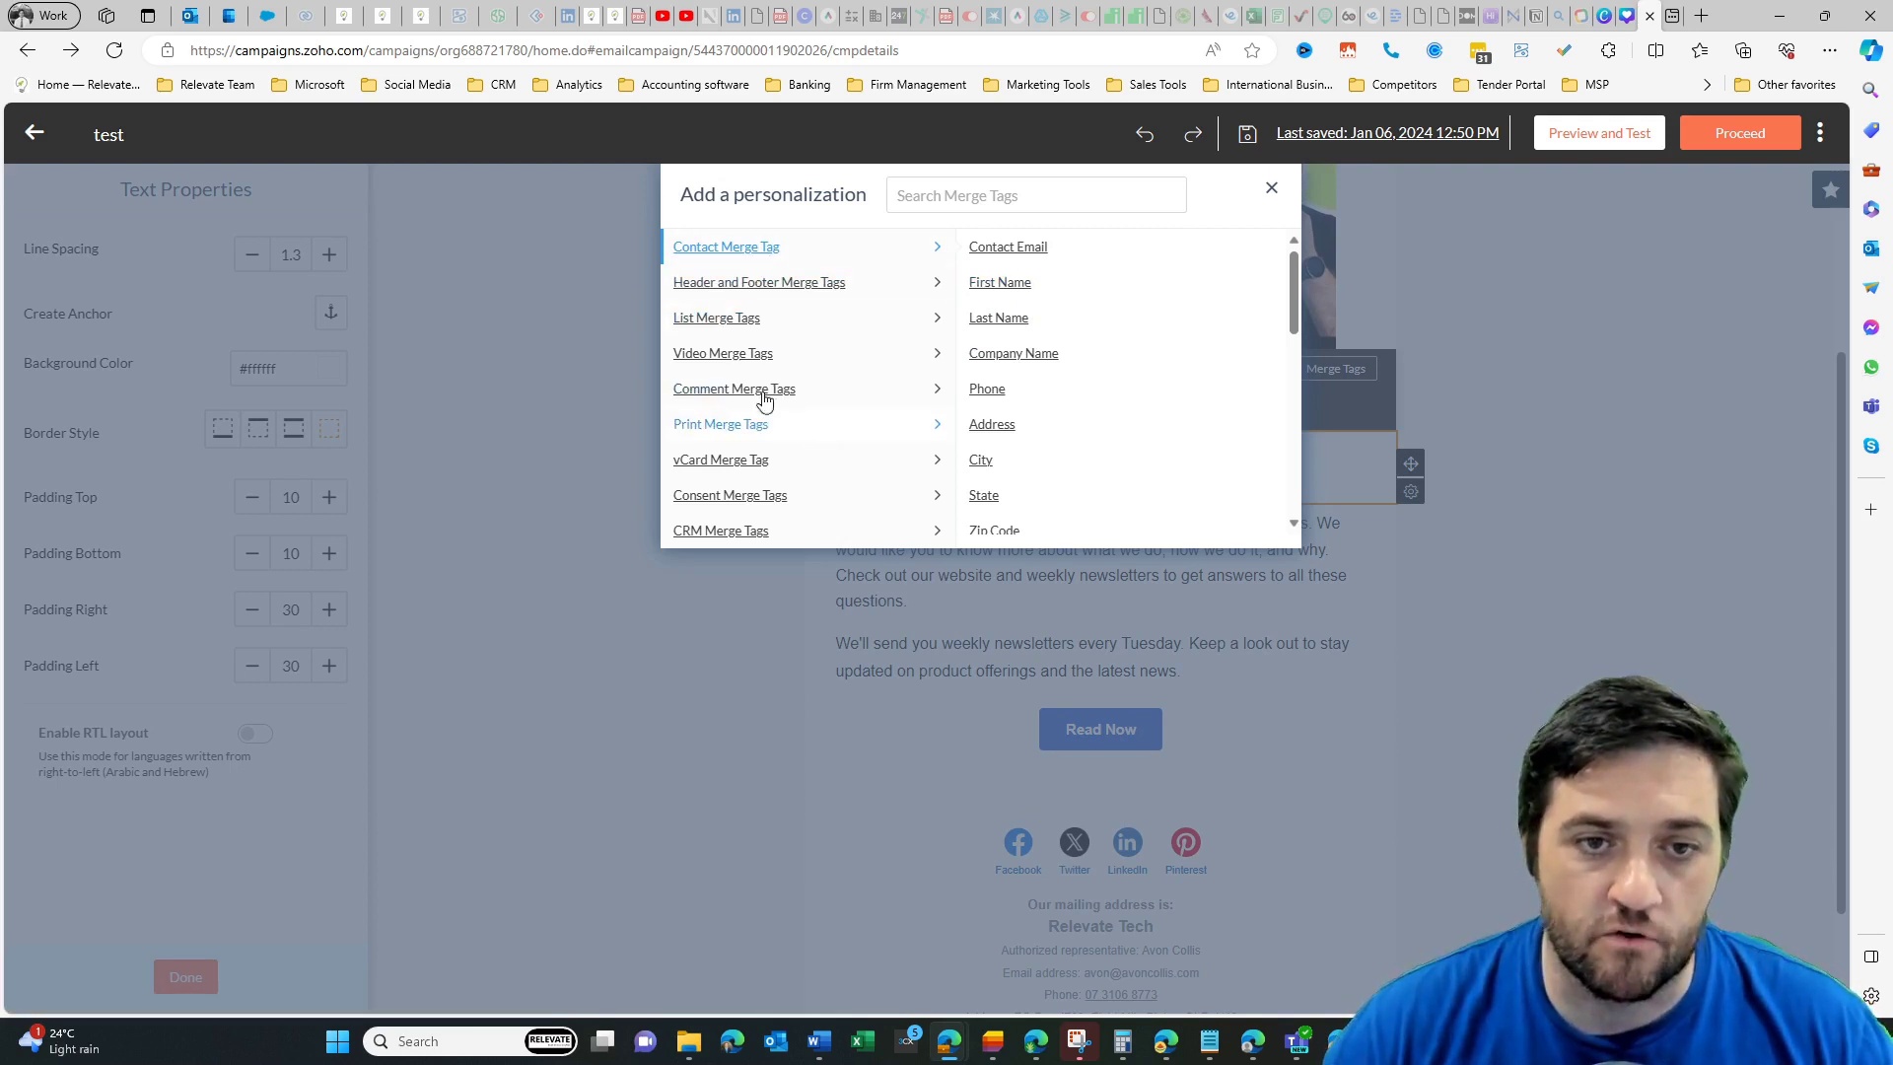
{"action": "scroll", "coordinate": [978, 412], "scroll_direction": "down", "scroll_amount": 2}
{"action": "scroll", "coordinate": [993, 457], "scroll_direction": "down", "scroll_amount": 3}
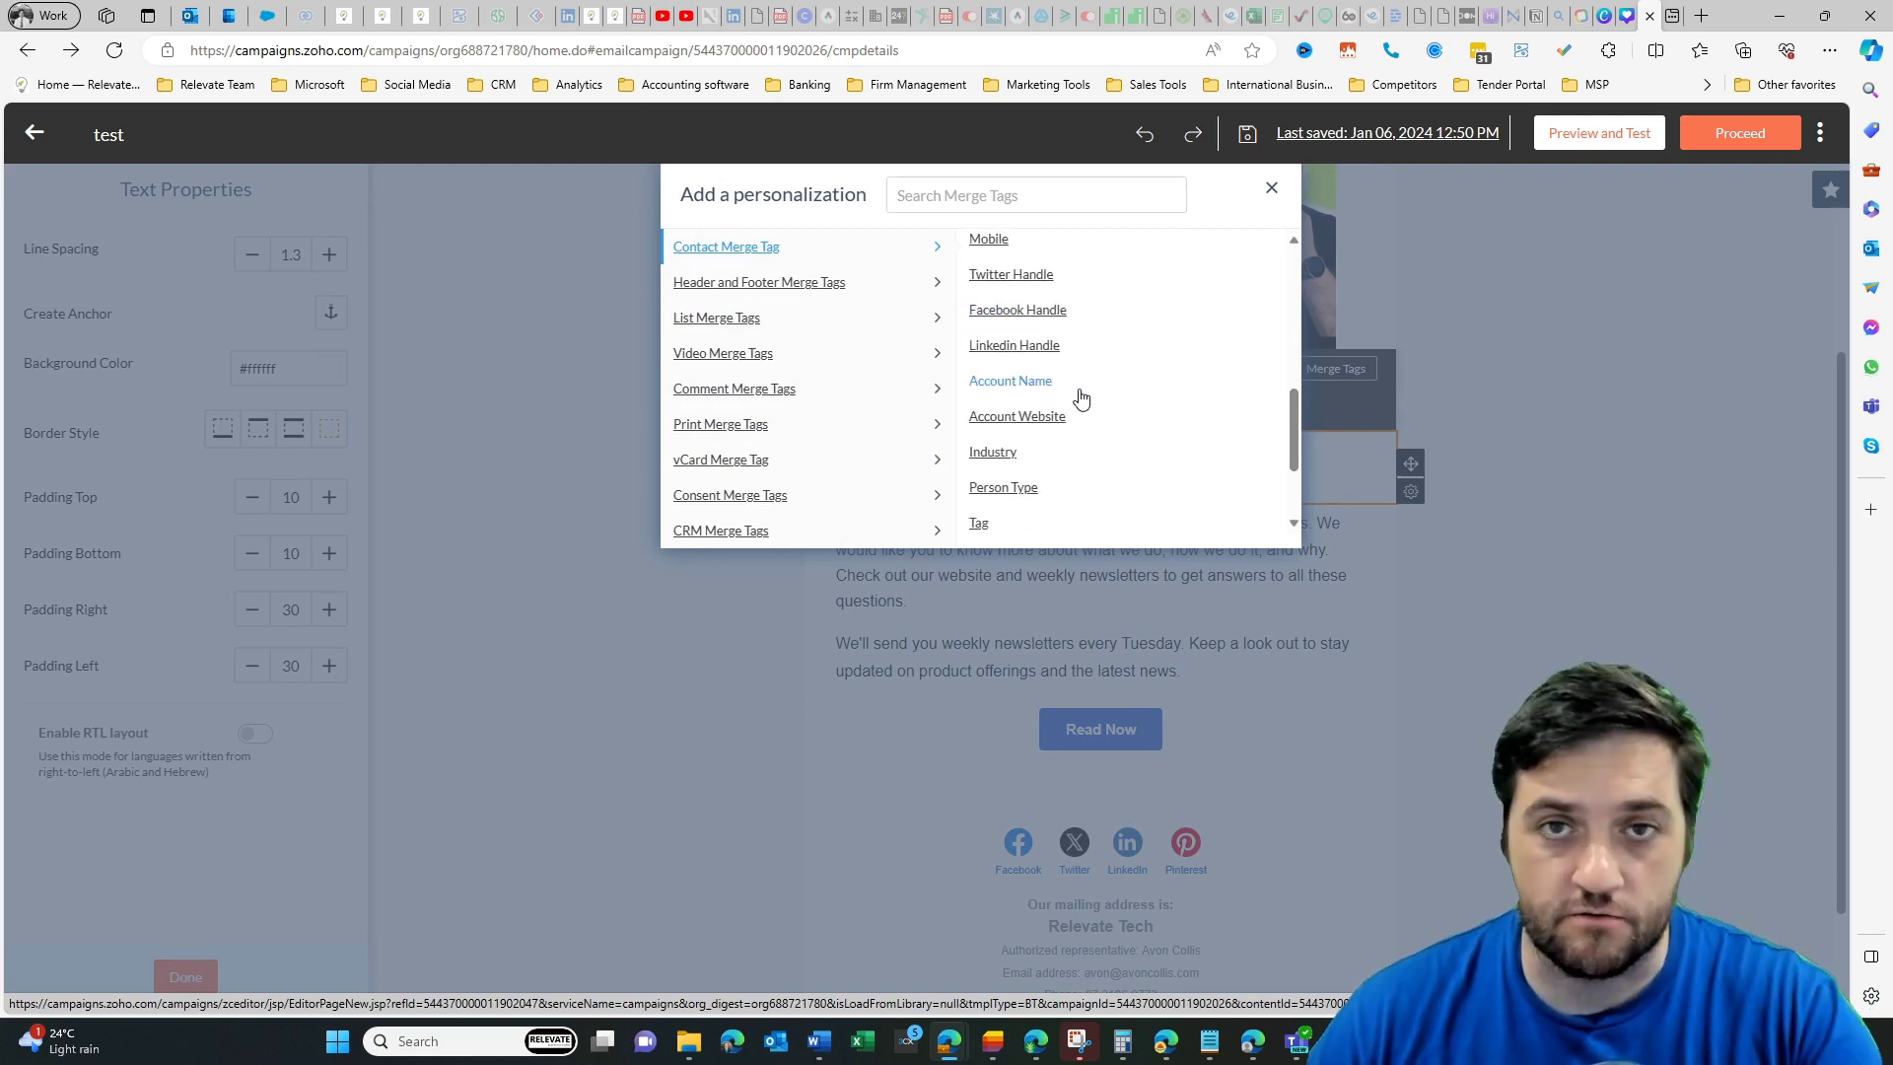
{"action": "scroll", "coordinate": [1025, 388], "scroll_direction": "up", "scroll_amount": 5}
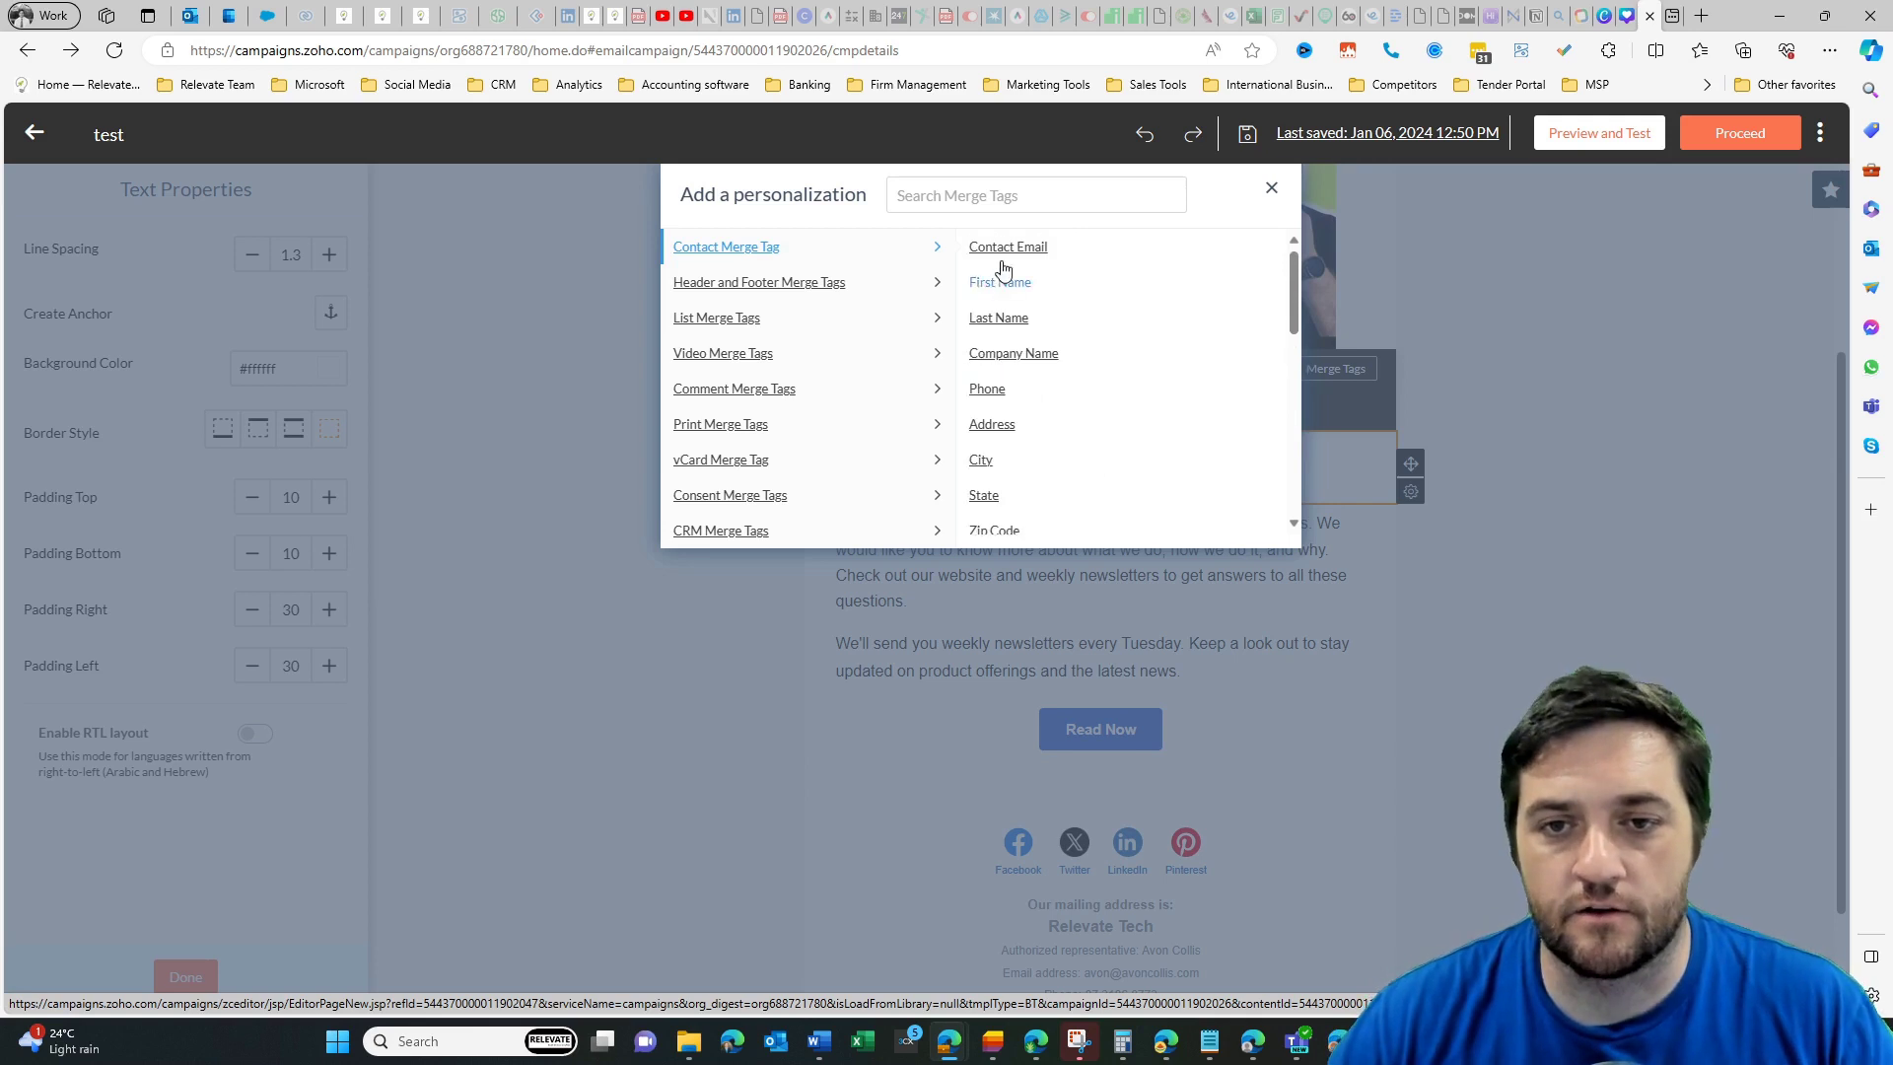
{"action": "left_click", "coordinate": [1000, 284]}
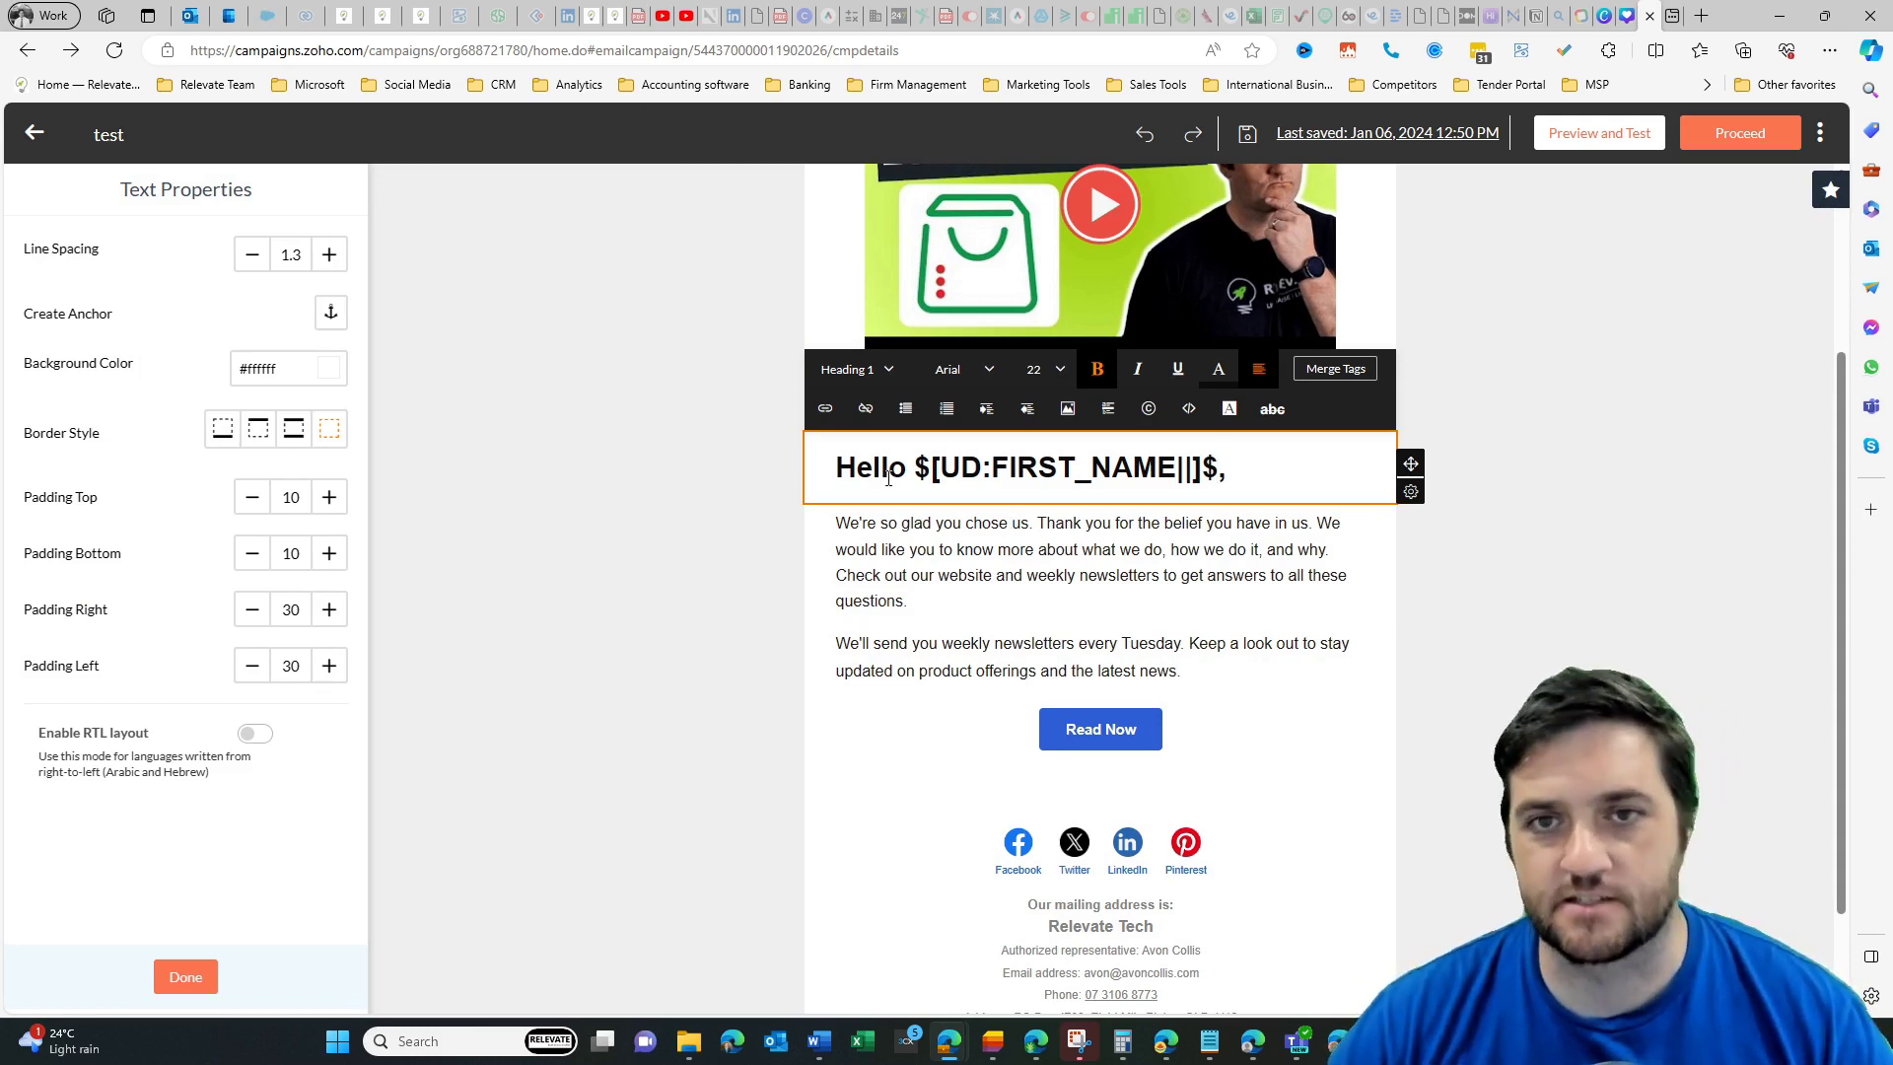
{"action": "left_click", "coordinate": [840, 527]}
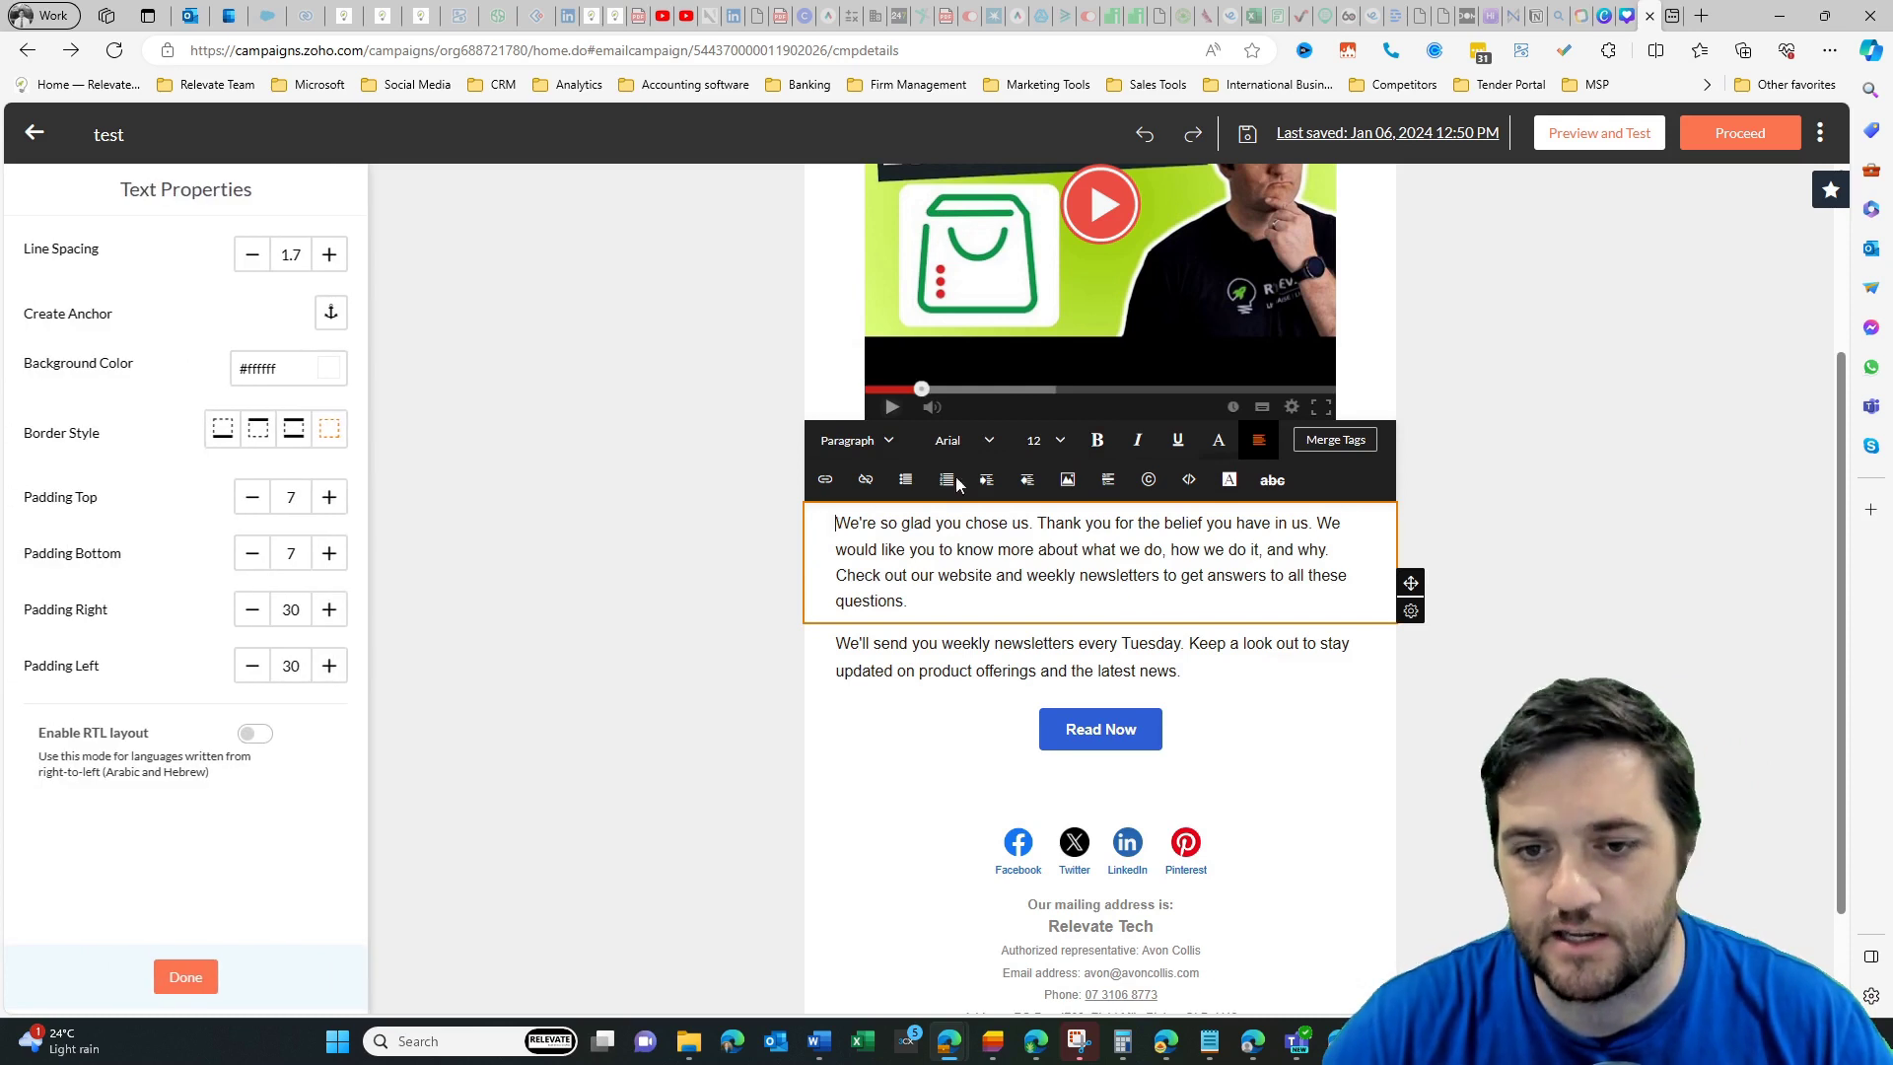
Step: Look through the paragraph's font and font size options without changing them
{"action": "left_click", "coordinate": [955, 440]}
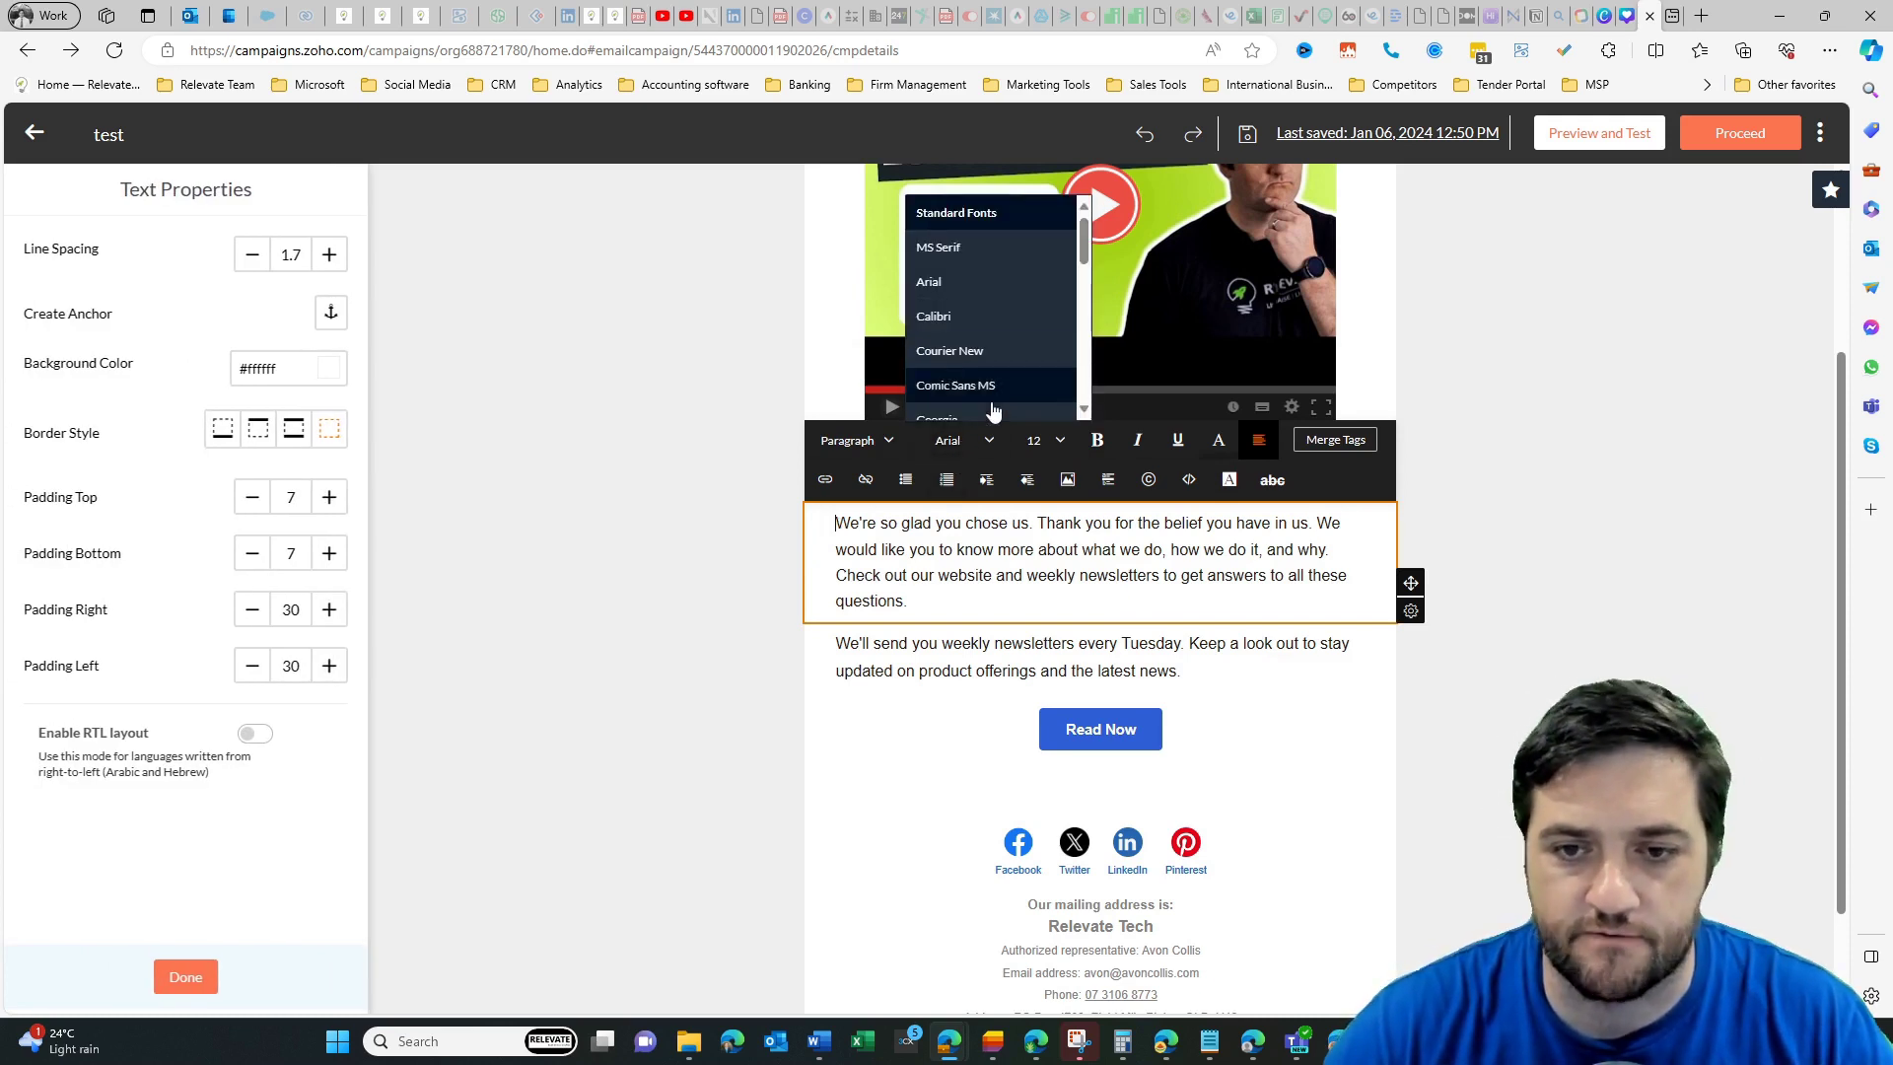
{"action": "left_click", "coordinate": [1037, 440]}
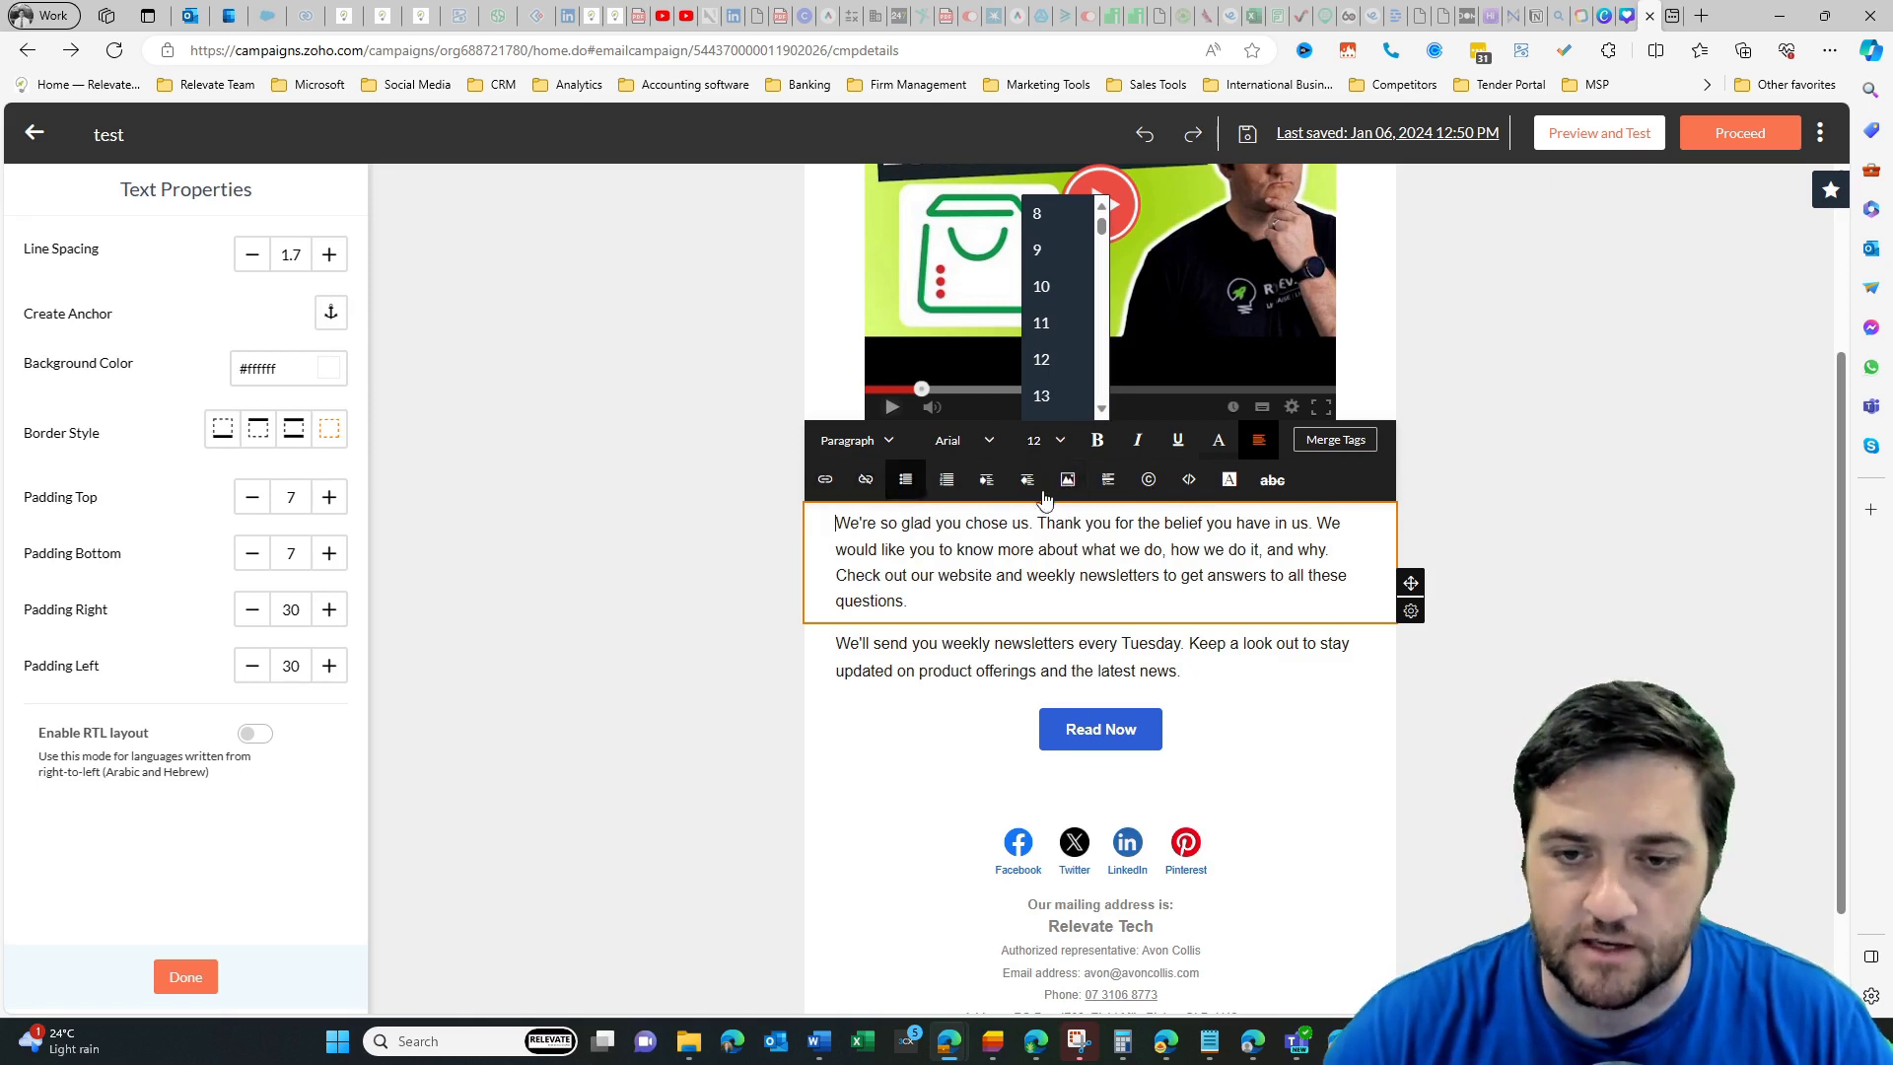
{"action": "left_click", "coordinate": [867, 480]}
{"action": "left_click_drag", "start_coordinate": [836, 523], "coordinate": [871, 522]}
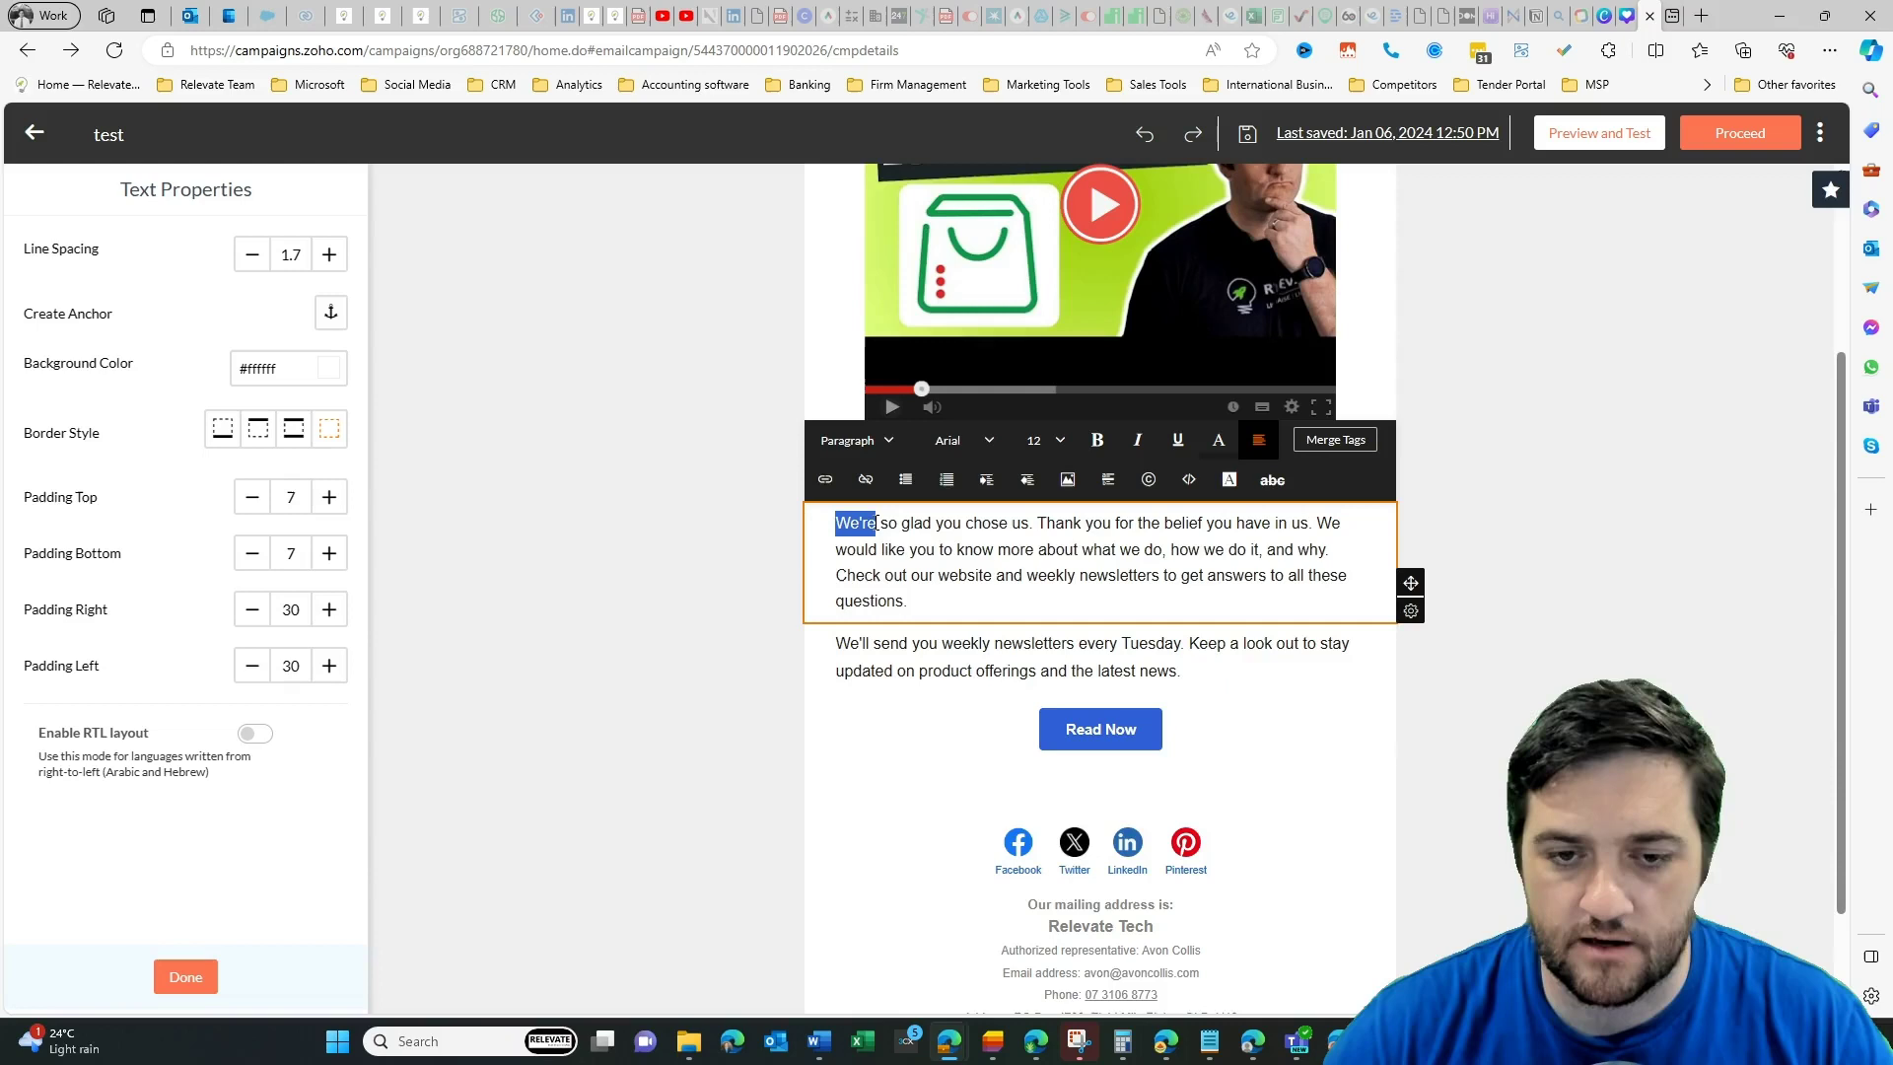
{"action": "left_click", "coordinate": [825, 480]}
{"action": "left_click", "coordinate": [702, 320]}
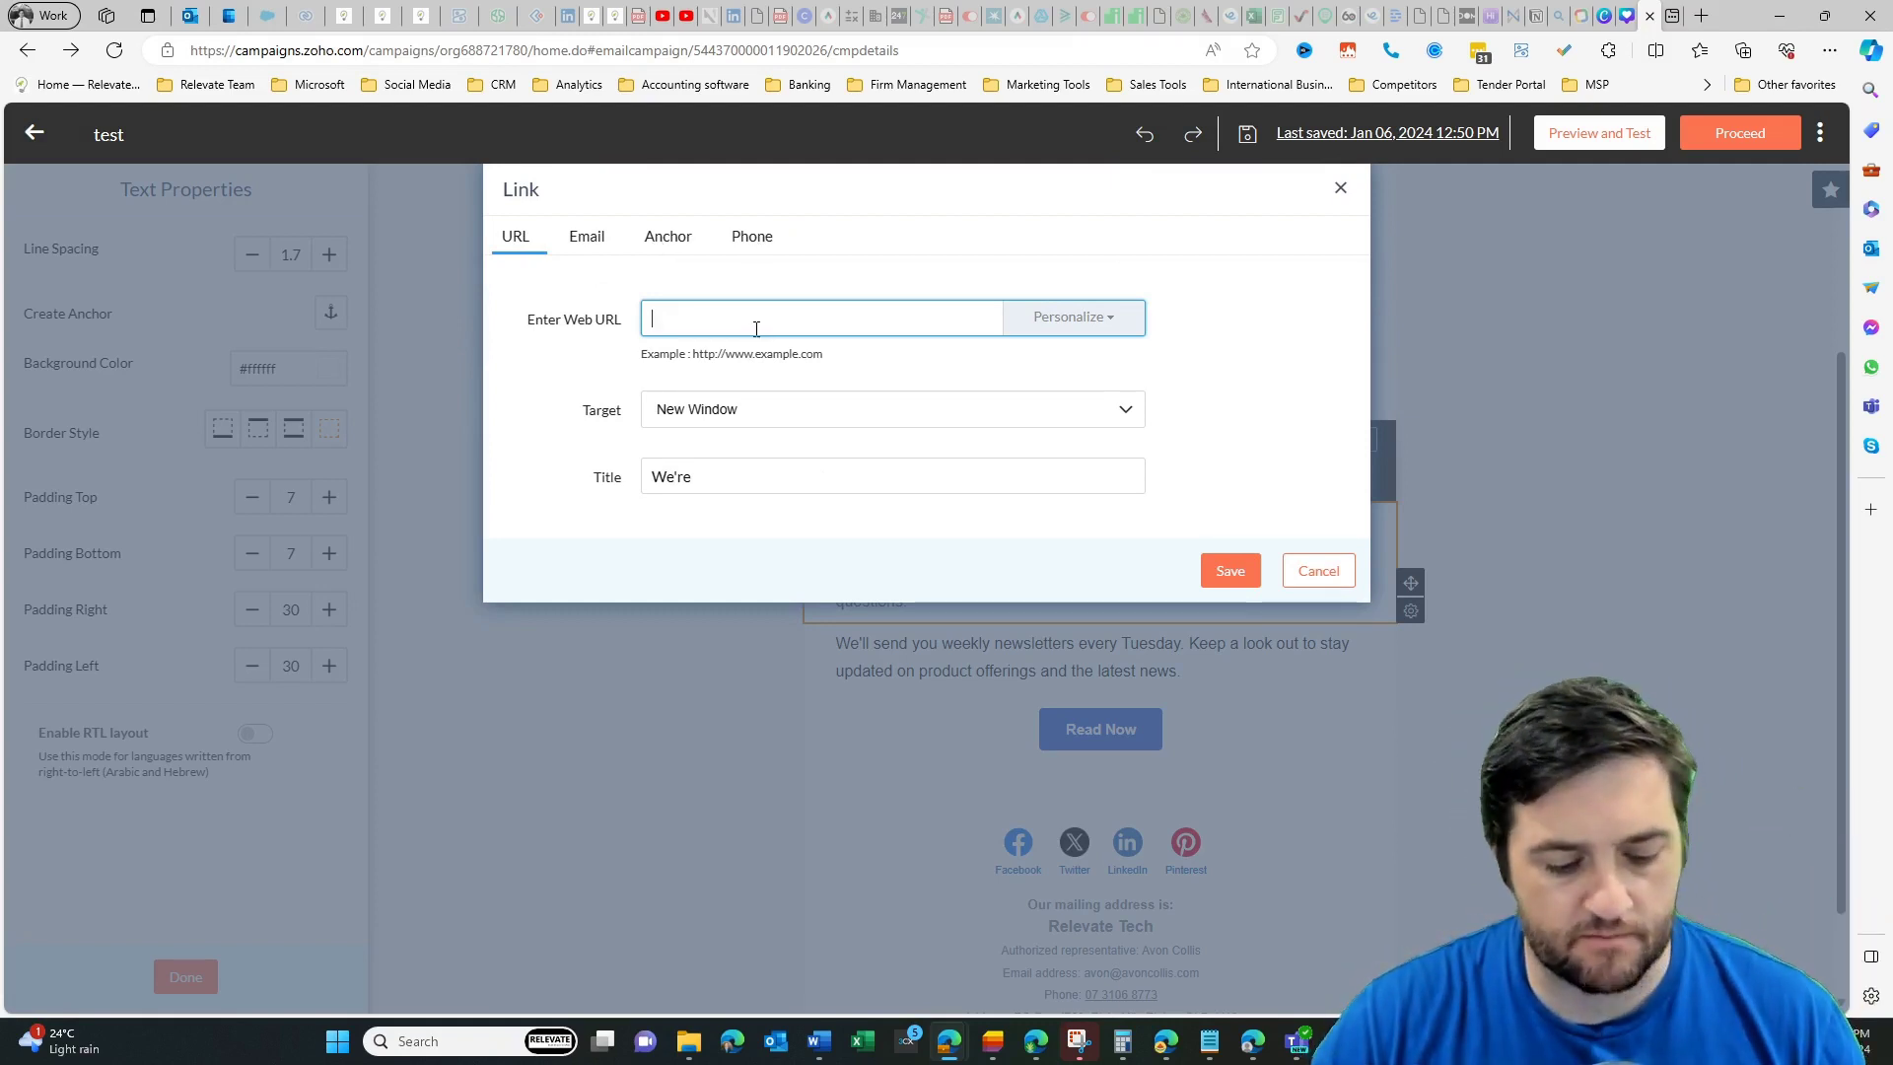
{"action": "type", "text": "https://youtu.be/2L-rkGbSyjY"}
{"action": "left_click", "coordinate": [1114, 318]}
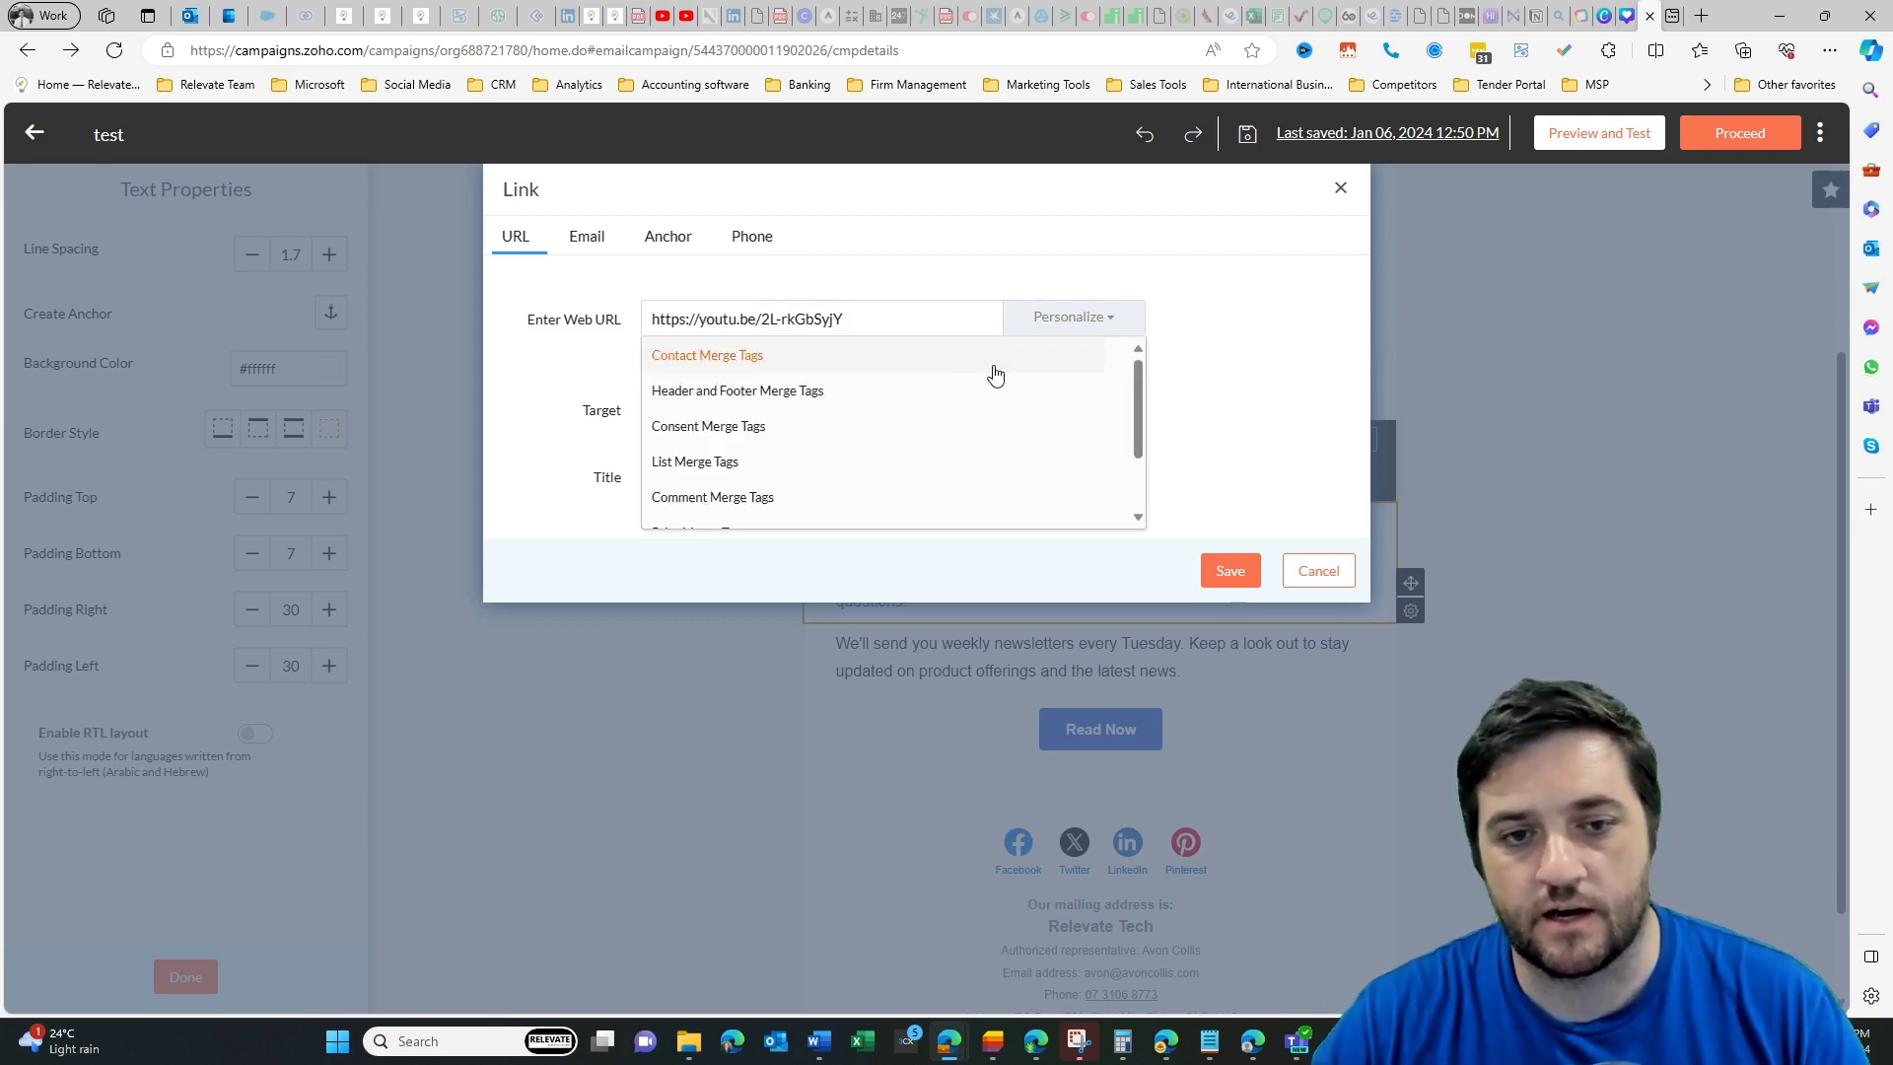
{"action": "scroll", "coordinate": [857, 404], "scroll_direction": "down", "scroll_amount": 1}
{"action": "scroll", "coordinate": [788, 394], "scroll_direction": "up", "scroll_amount": 1}
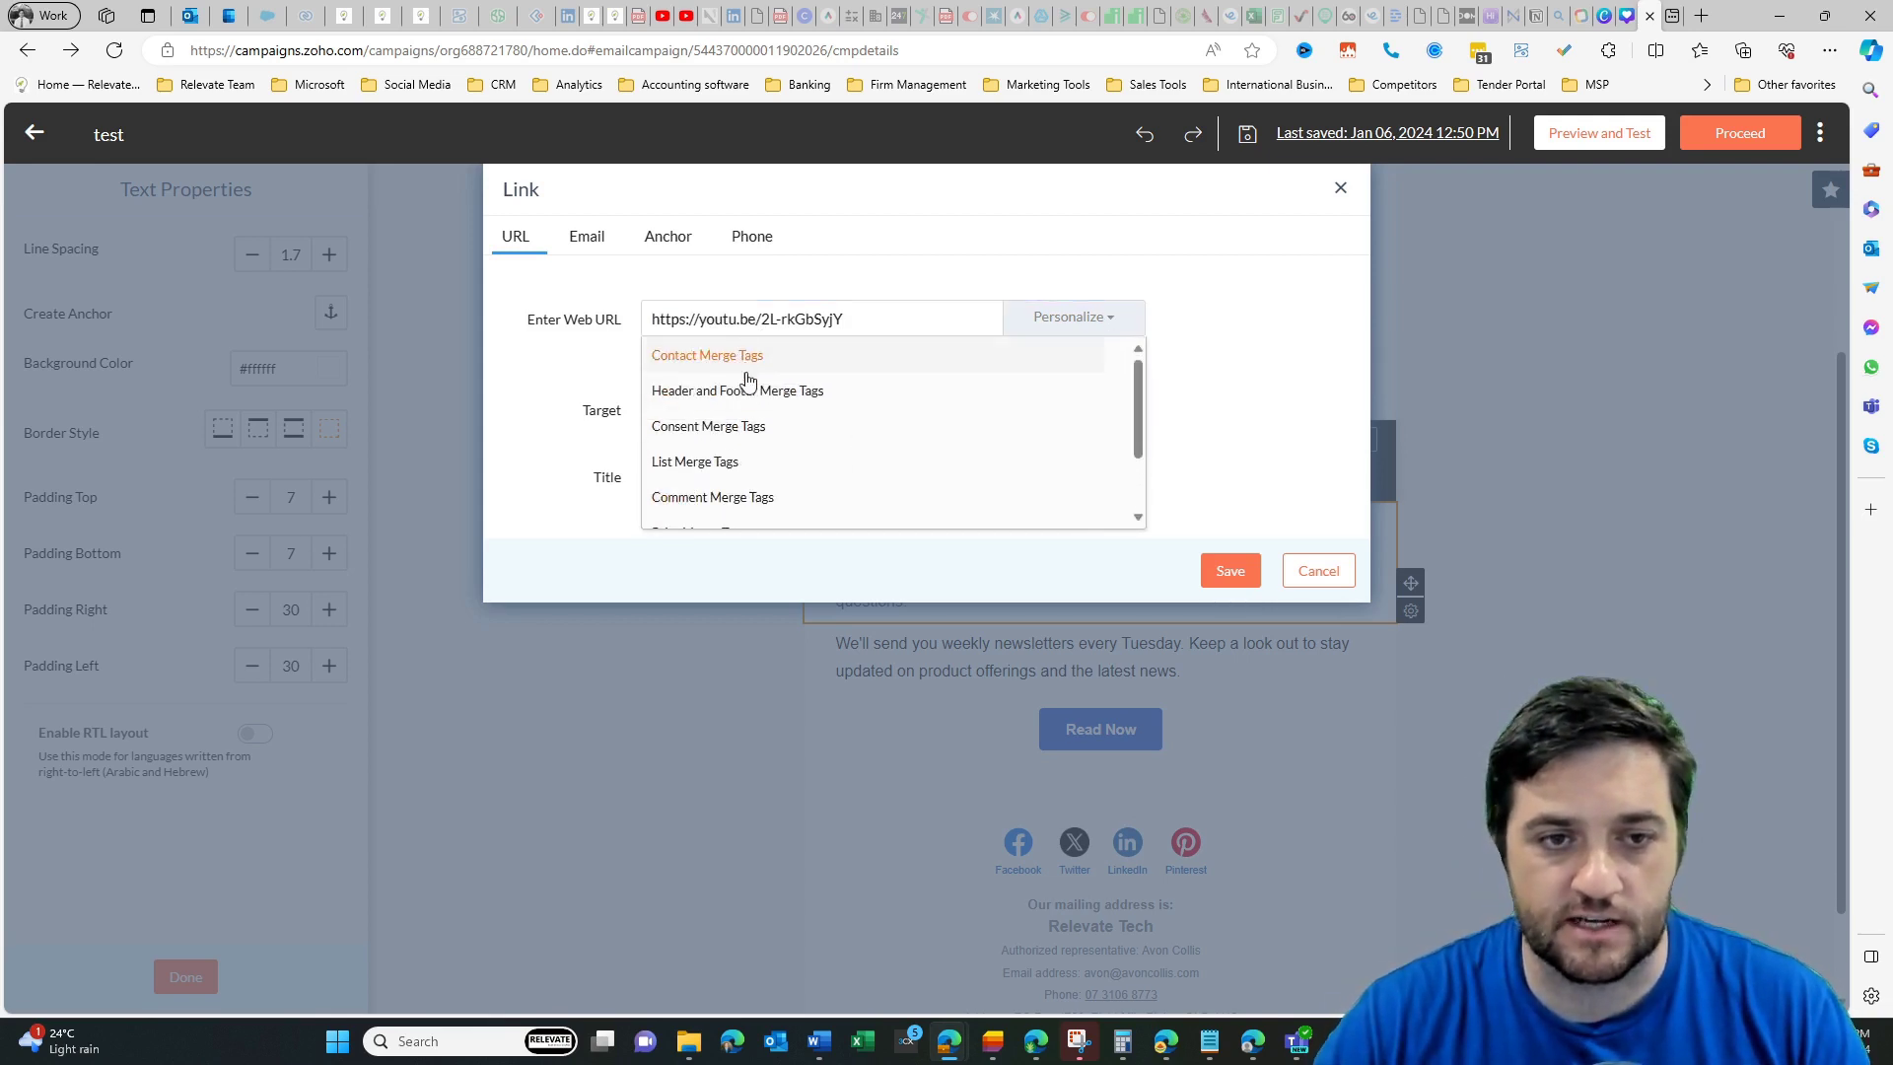
{"action": "left_click", "coordinate": [696, 431]}
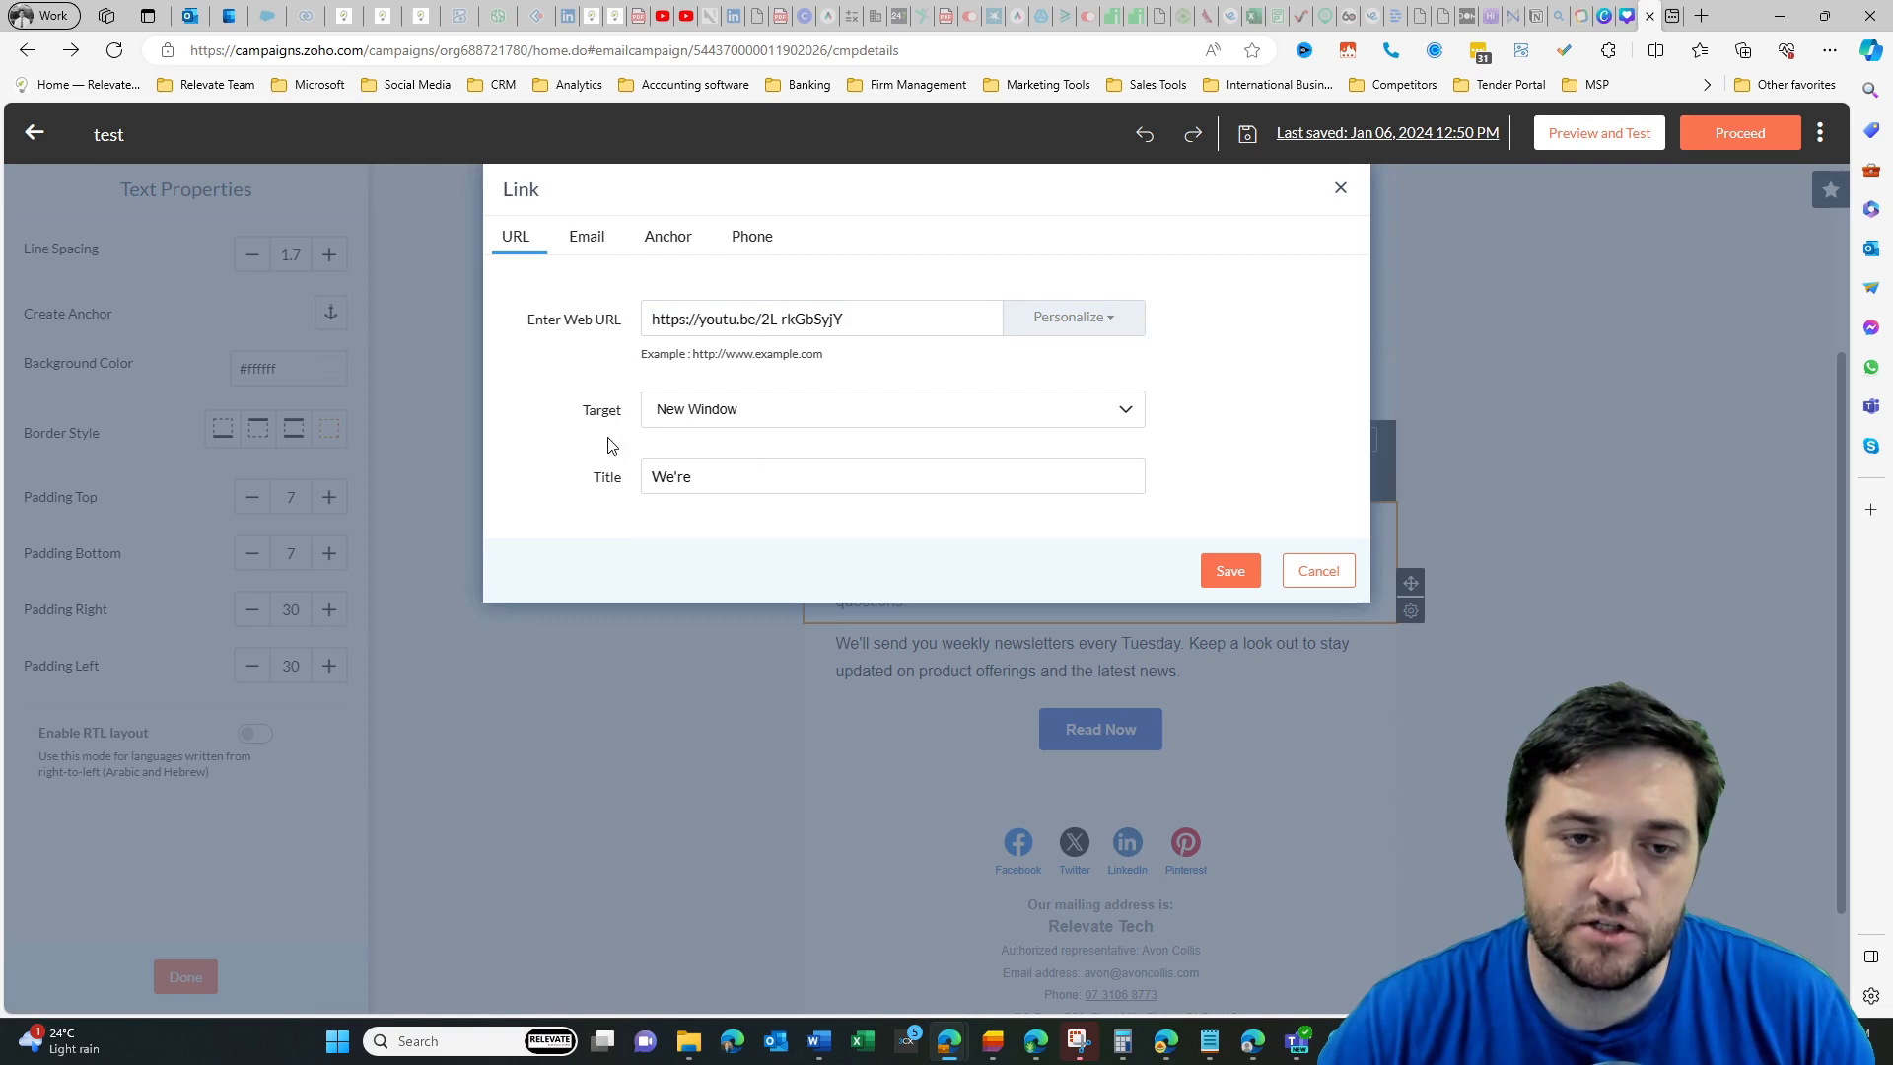
{"action": "left_click", "coordinate": [811, 421]}
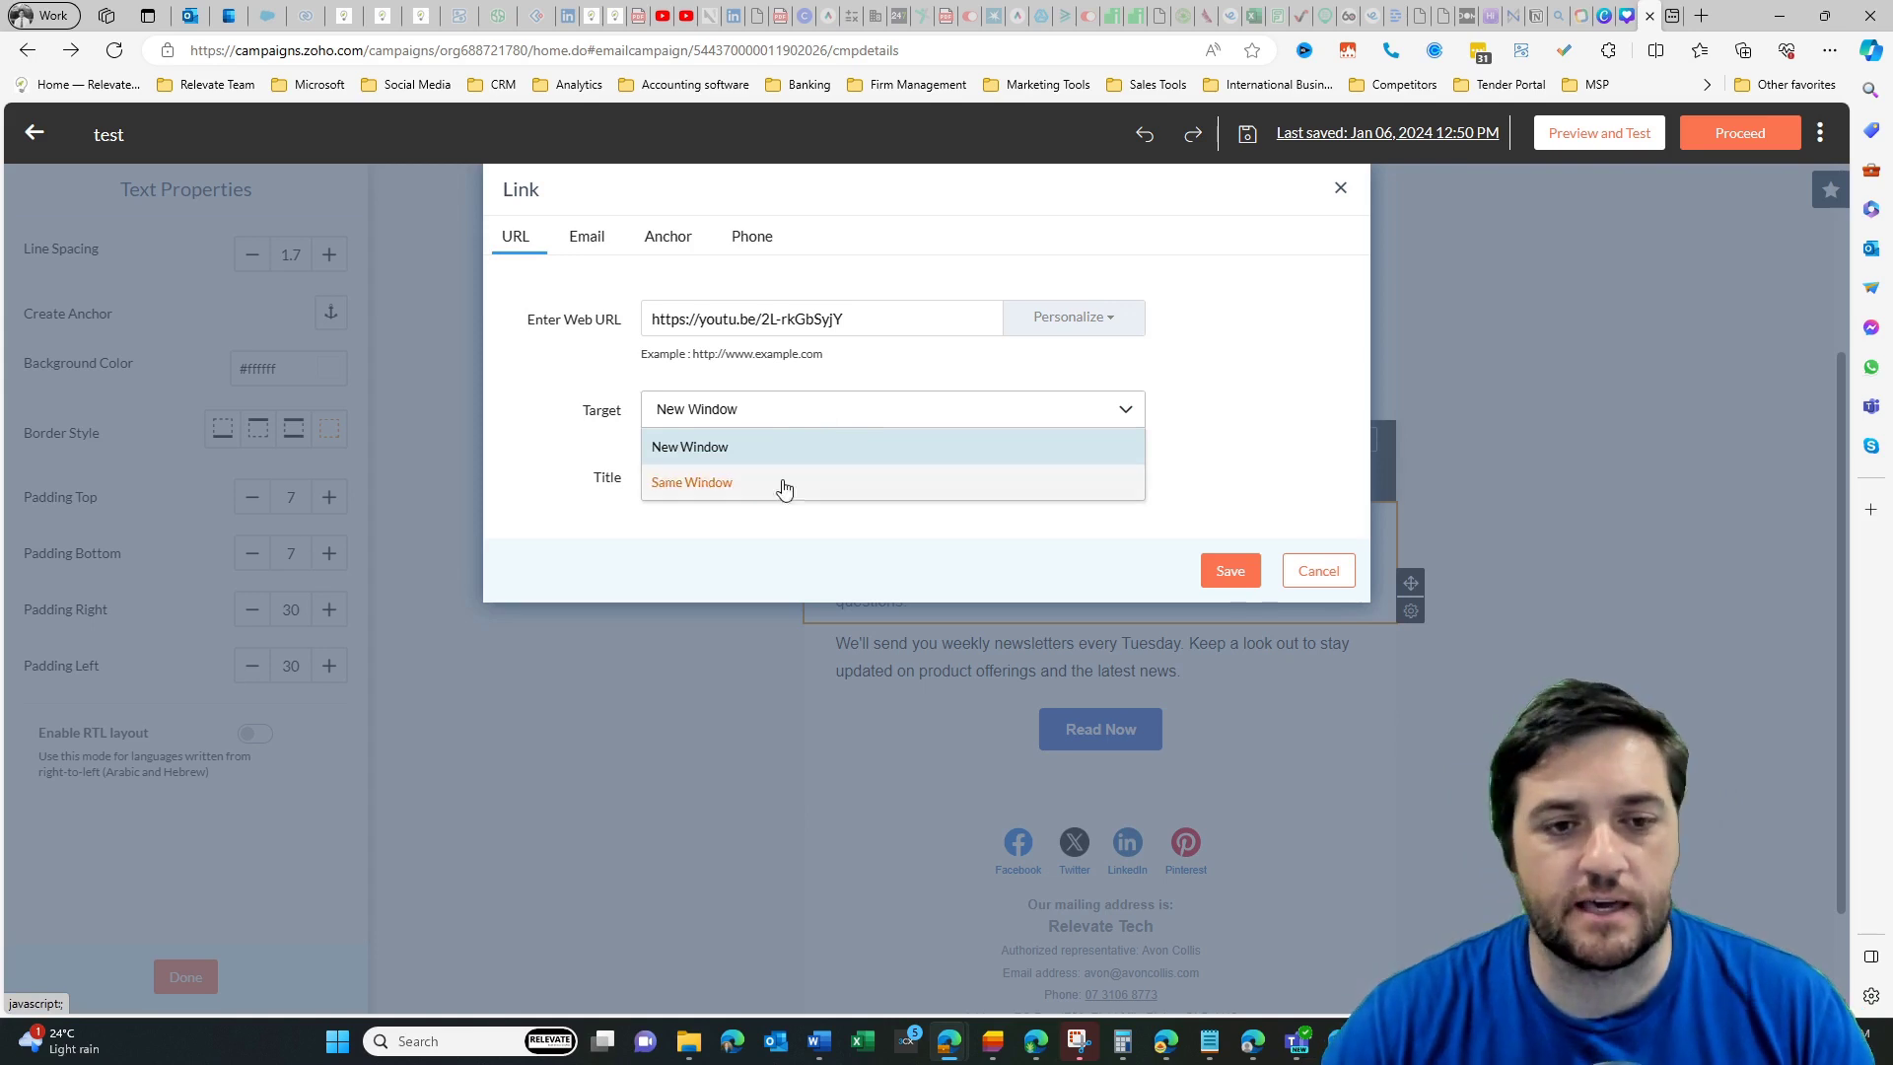
{"action": "left_click", "coordinate": [786, 415]}
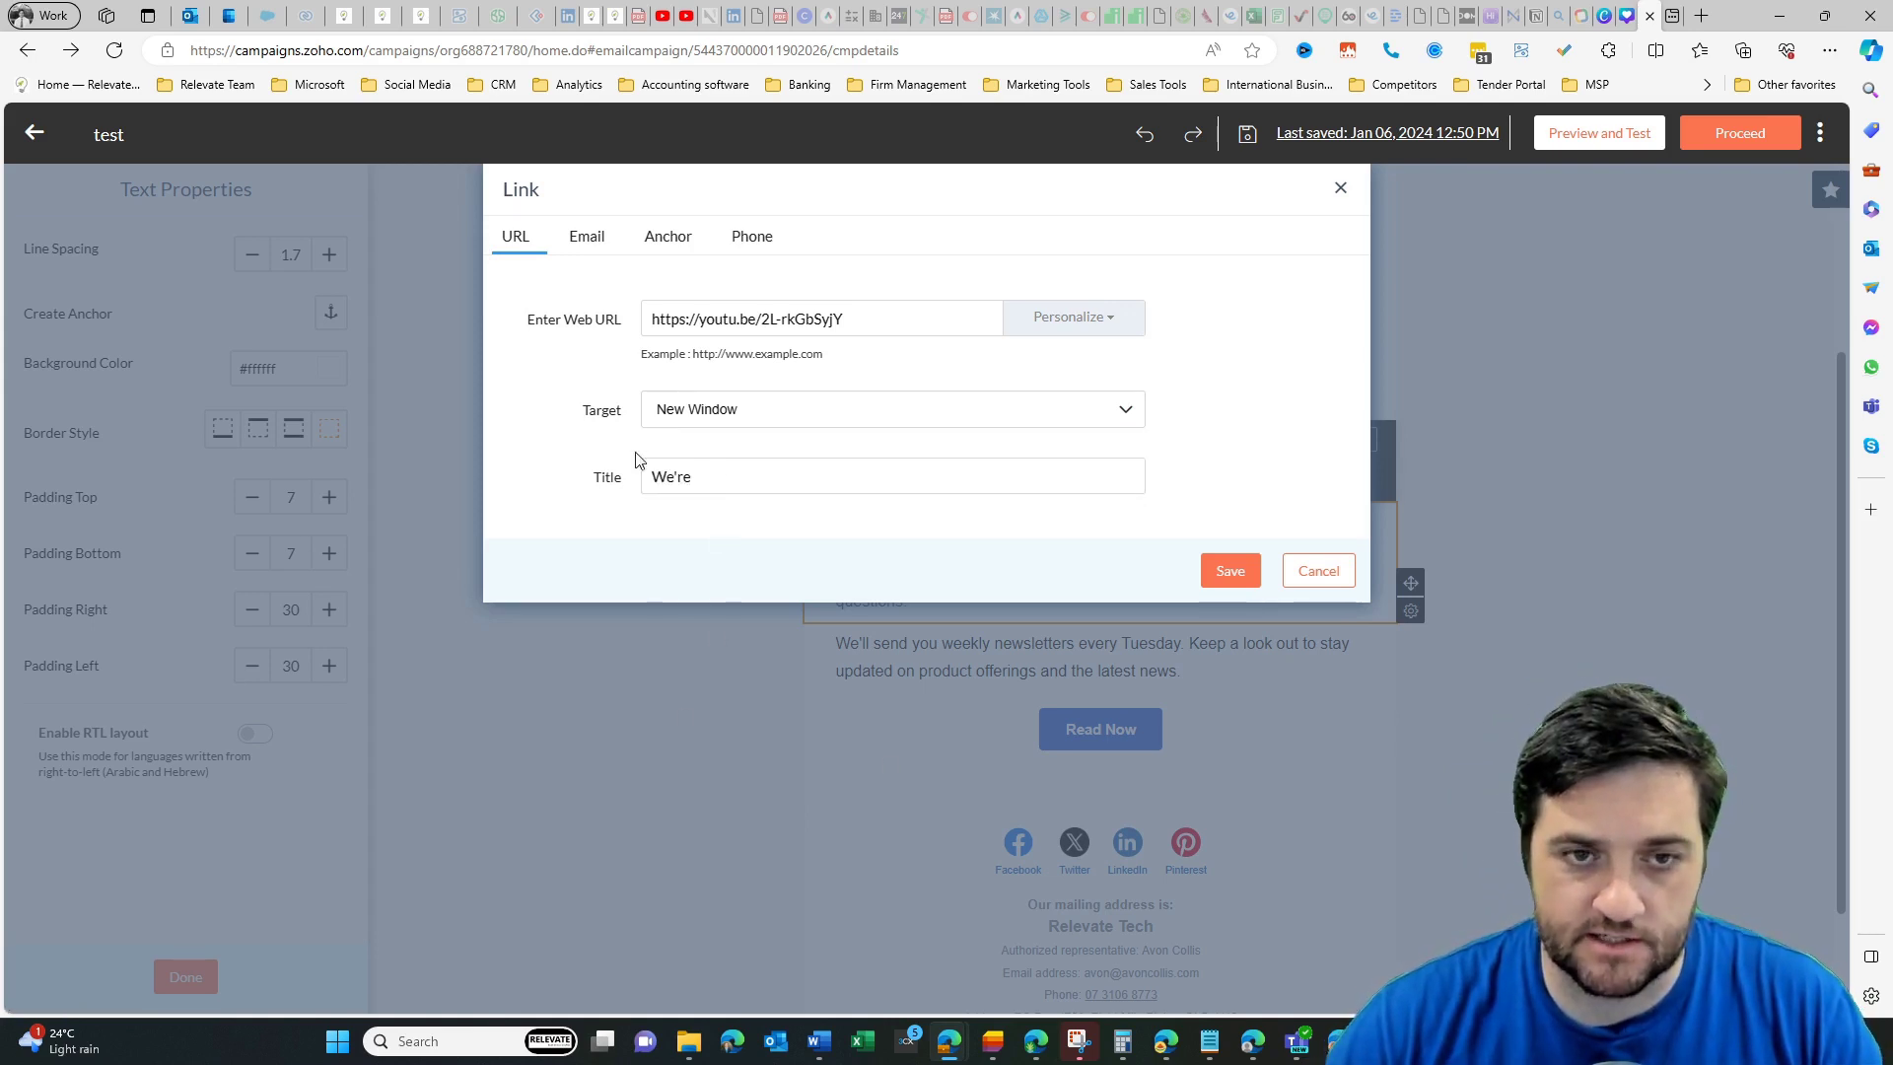
Step: Save the link, then relabel the Read Now button 'Watch Now' and link it to the YouTube video
{"action": "left_click", "coordinate": [1248, 568]}
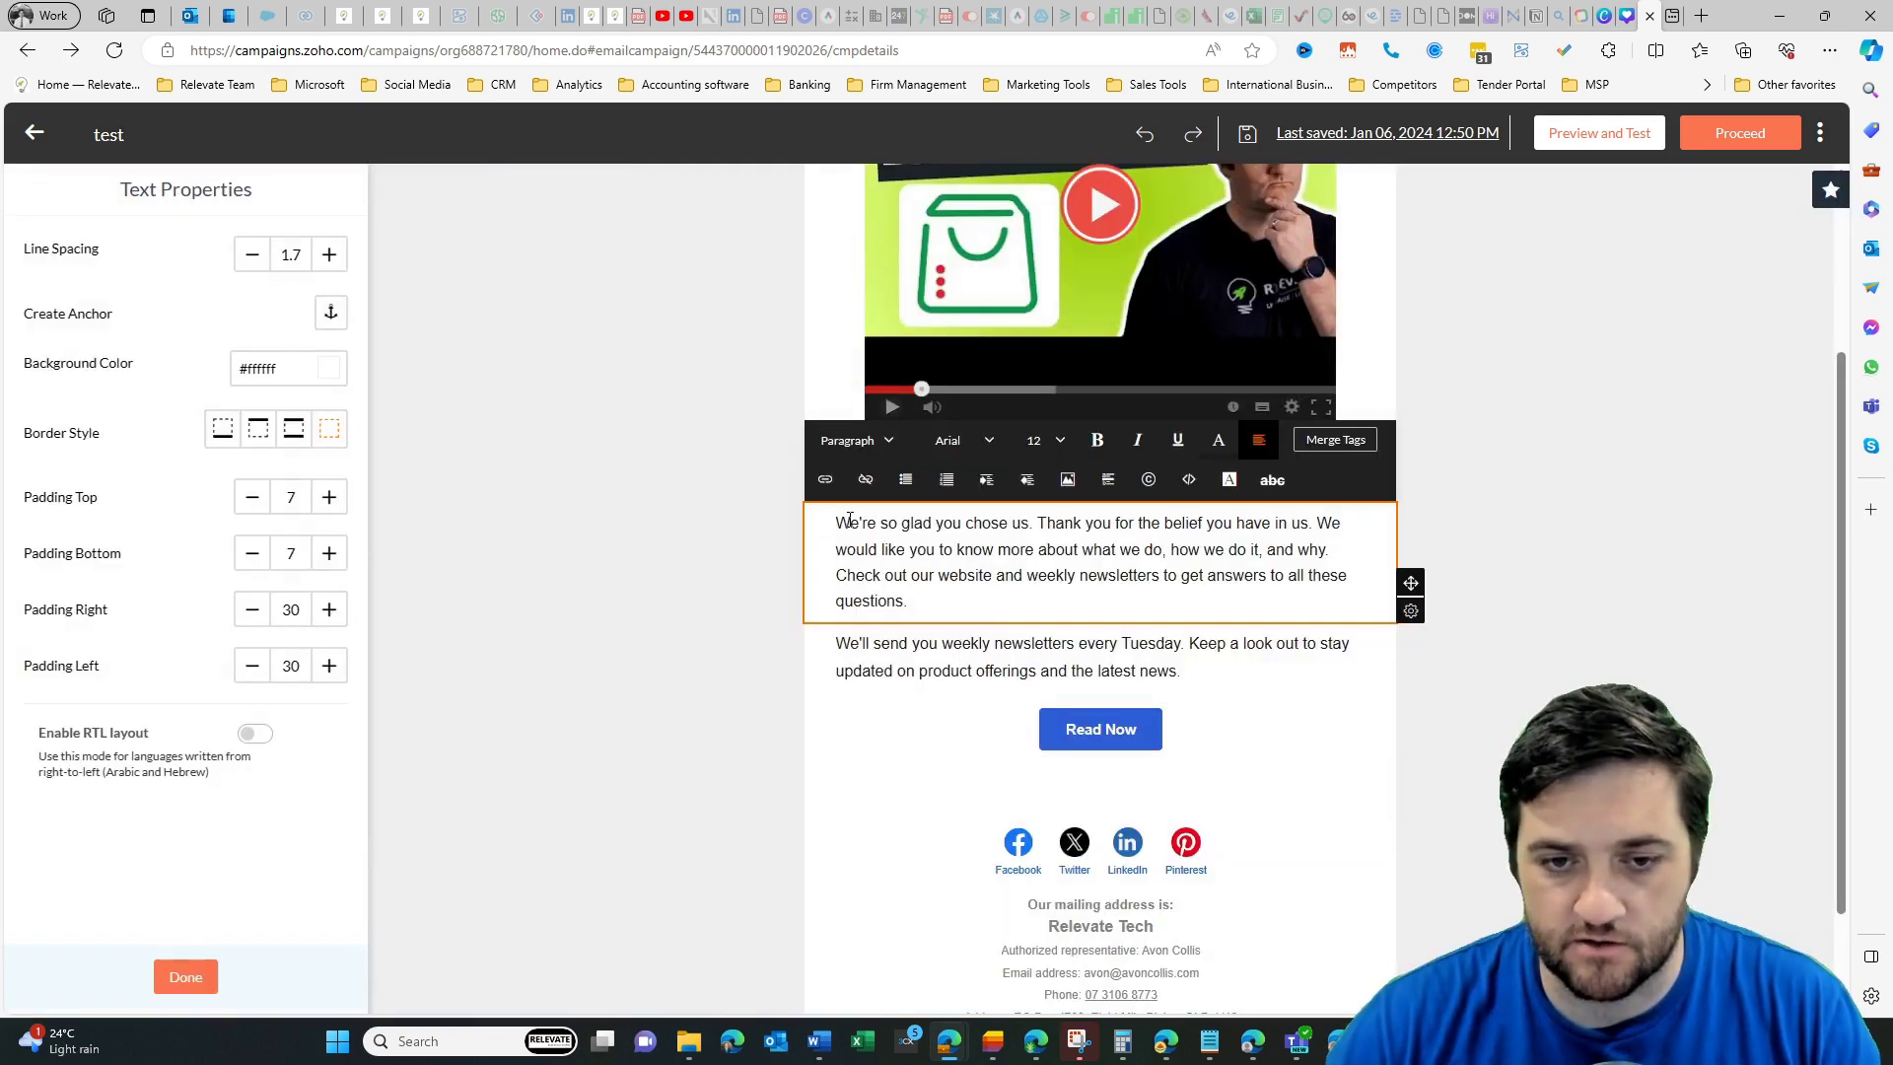
{"action": "scroll", "coordinate": [1411, 648], "scroll_direction": "down", "scroll_amount": 1}
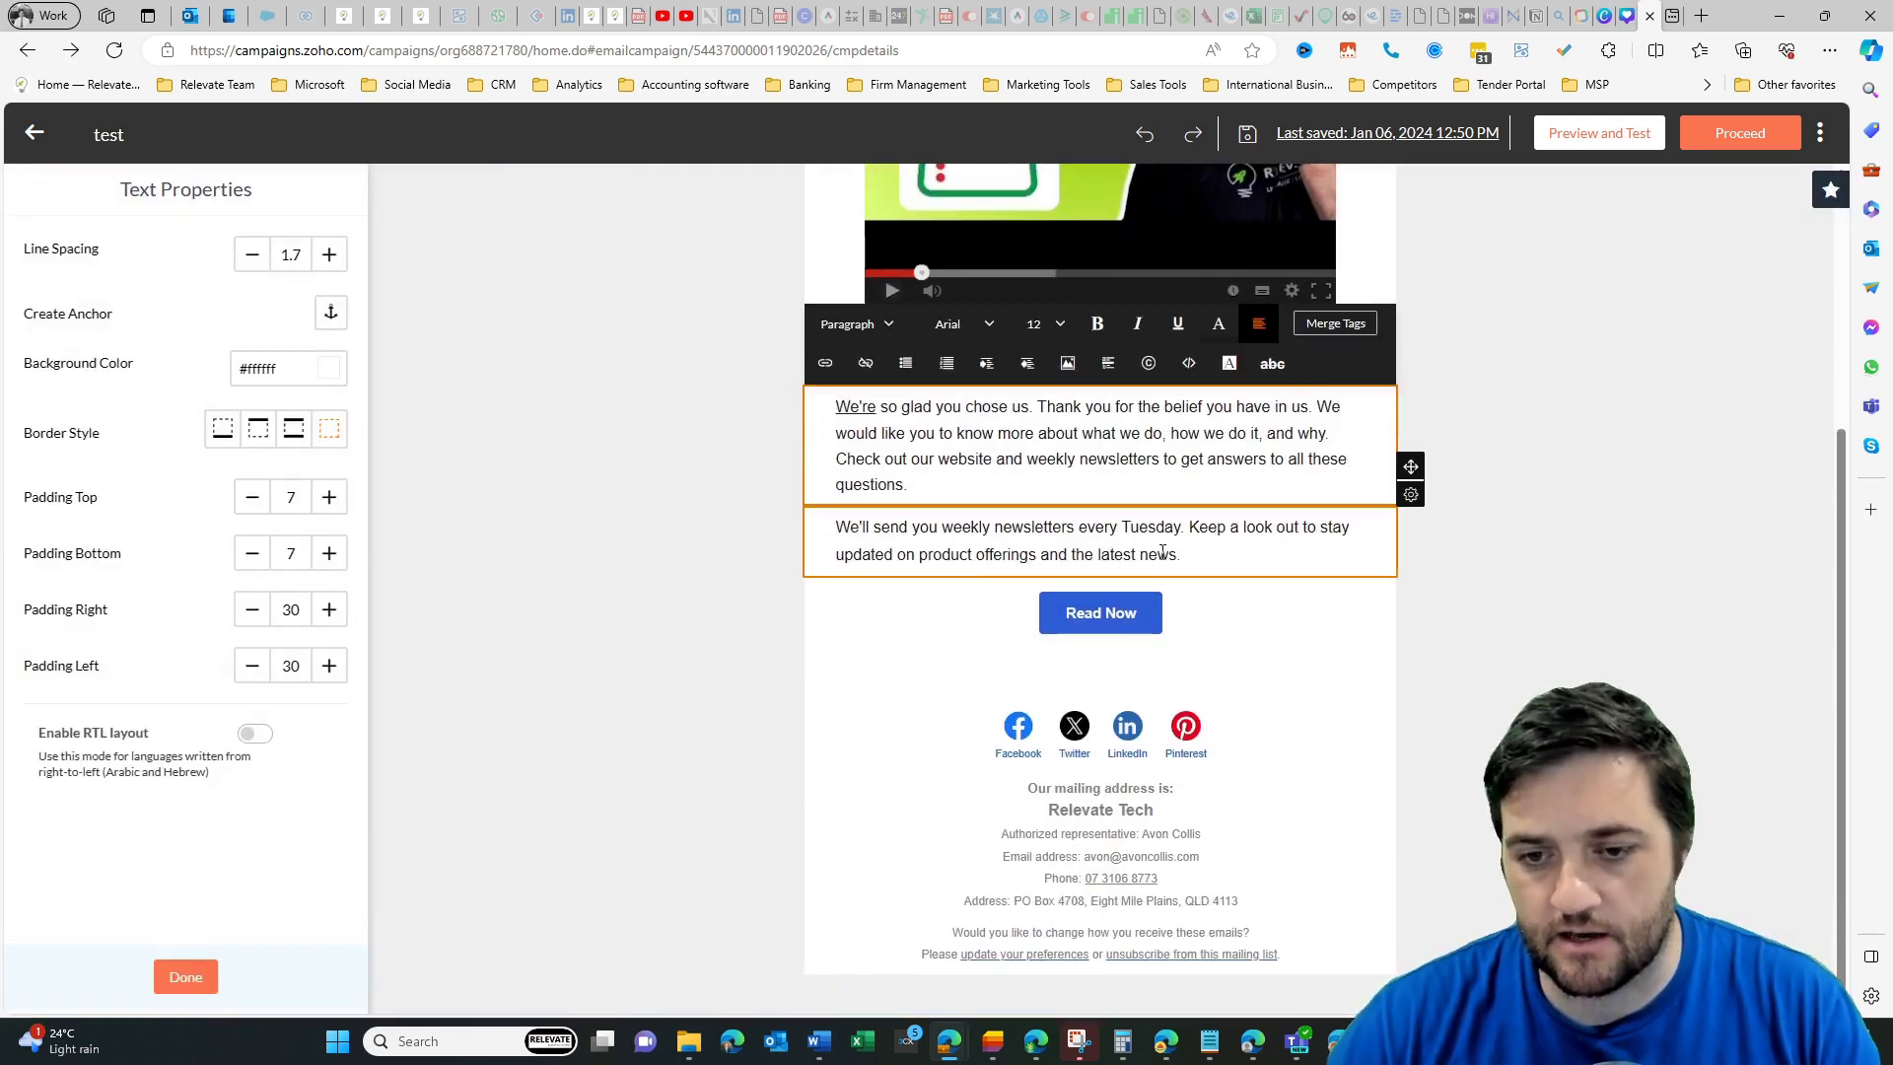
{"action": "left_click", "coordinate": [1190, 623]}
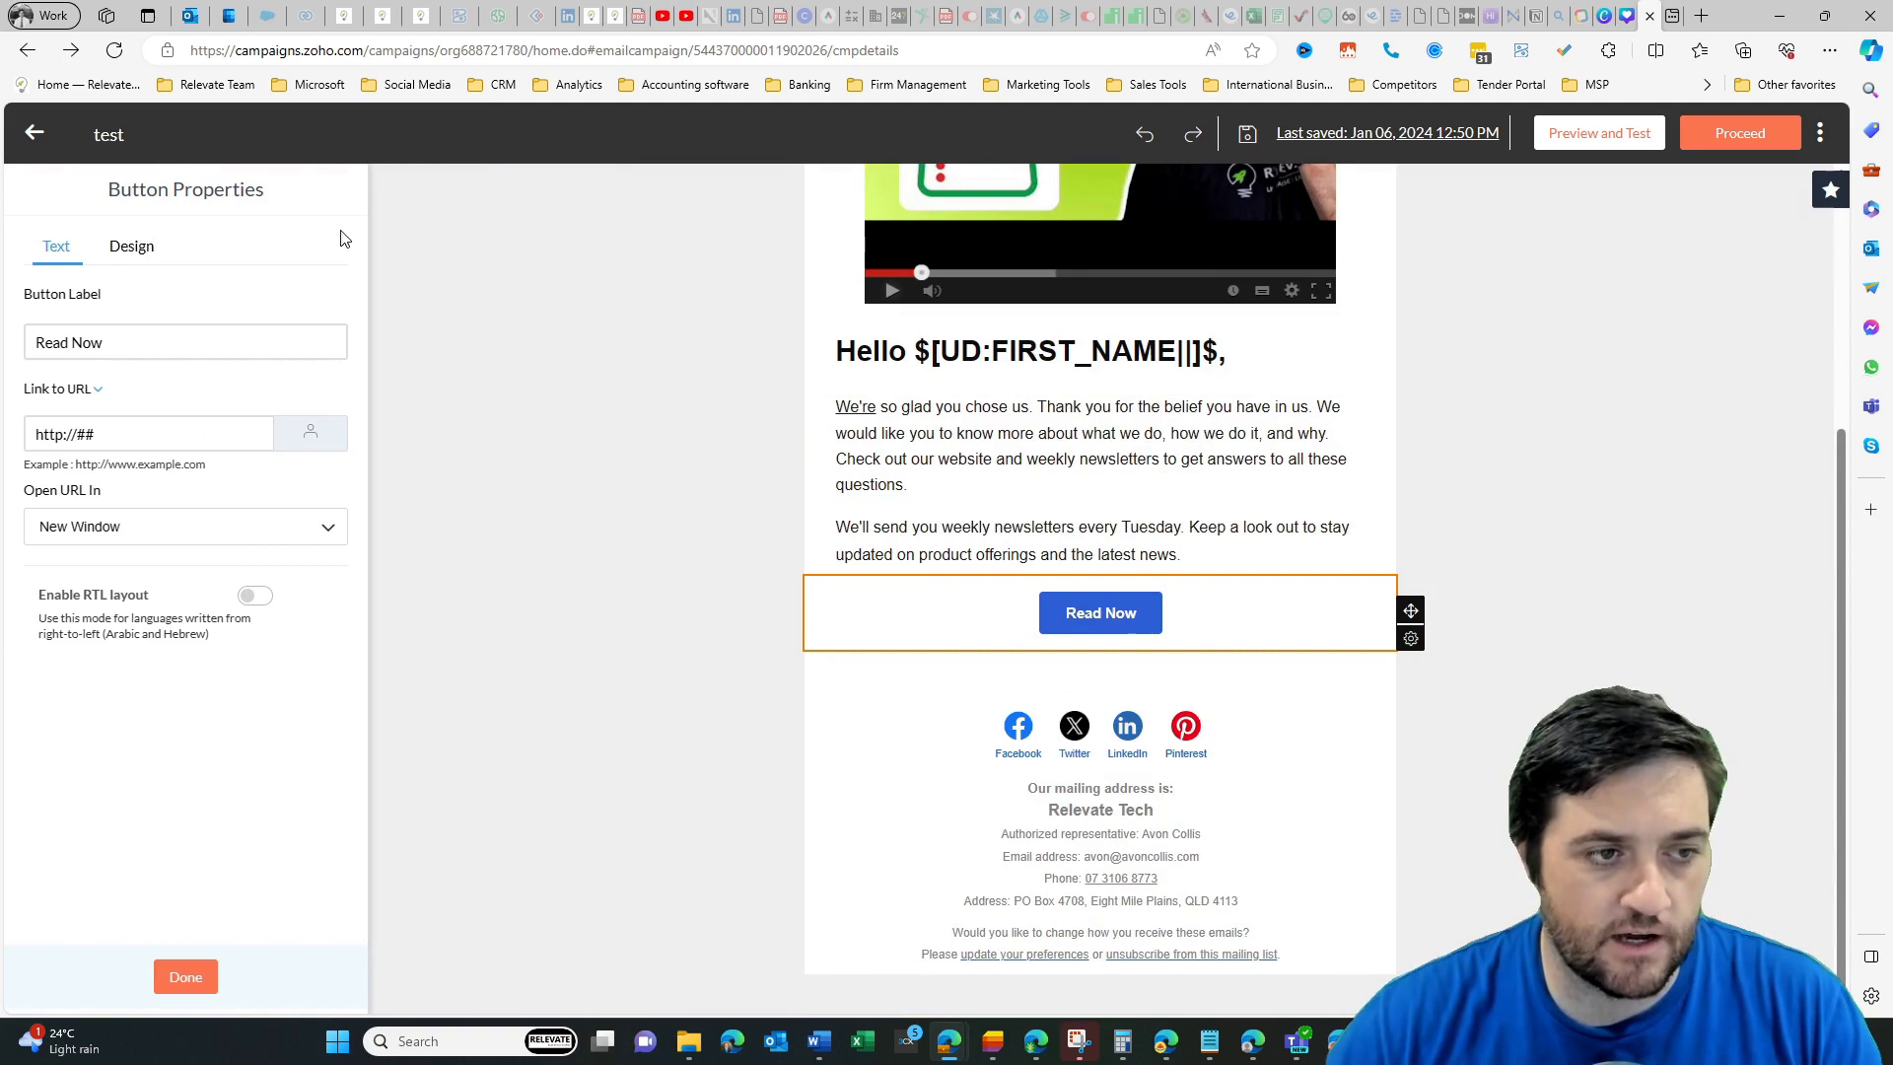
{"action": "left_click_drag", "start_coordinate": [127, 338], "coordinate": [27, 335]}
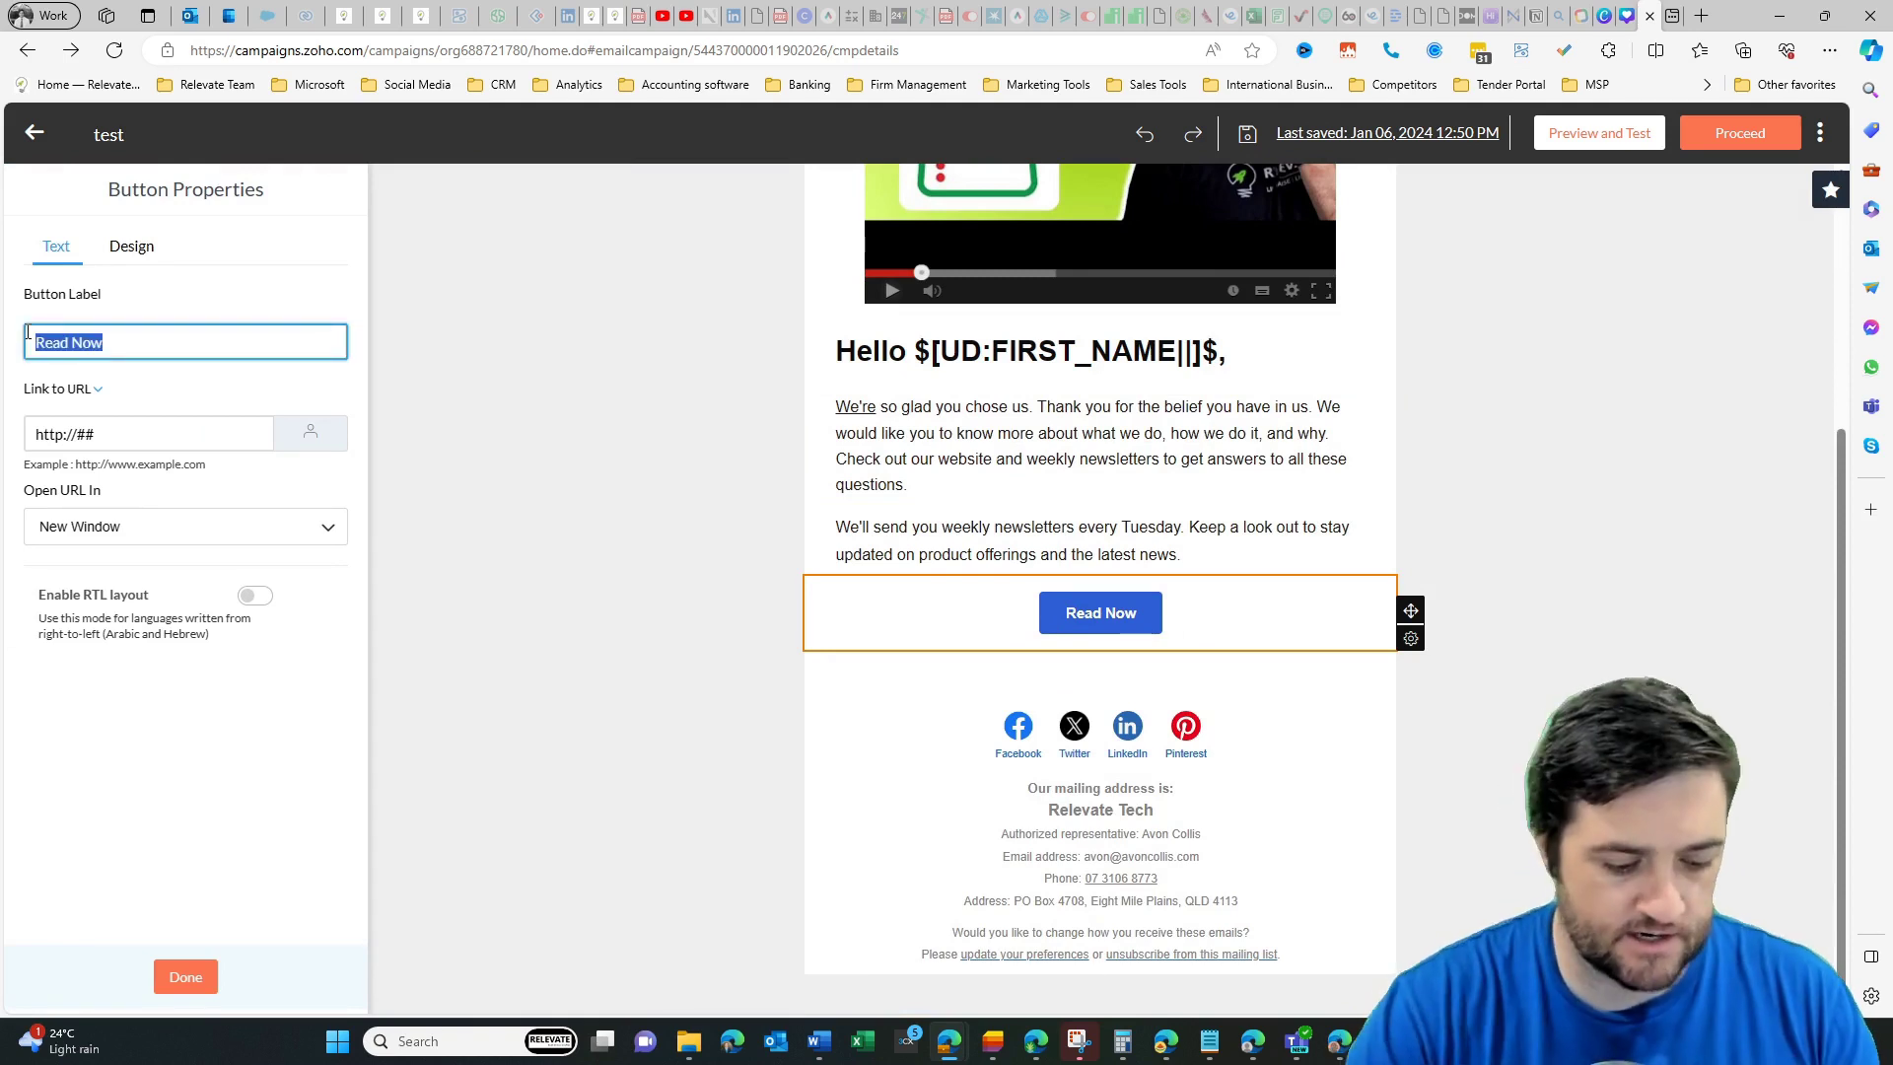
{"action": "type", "text": "Watch Now"}
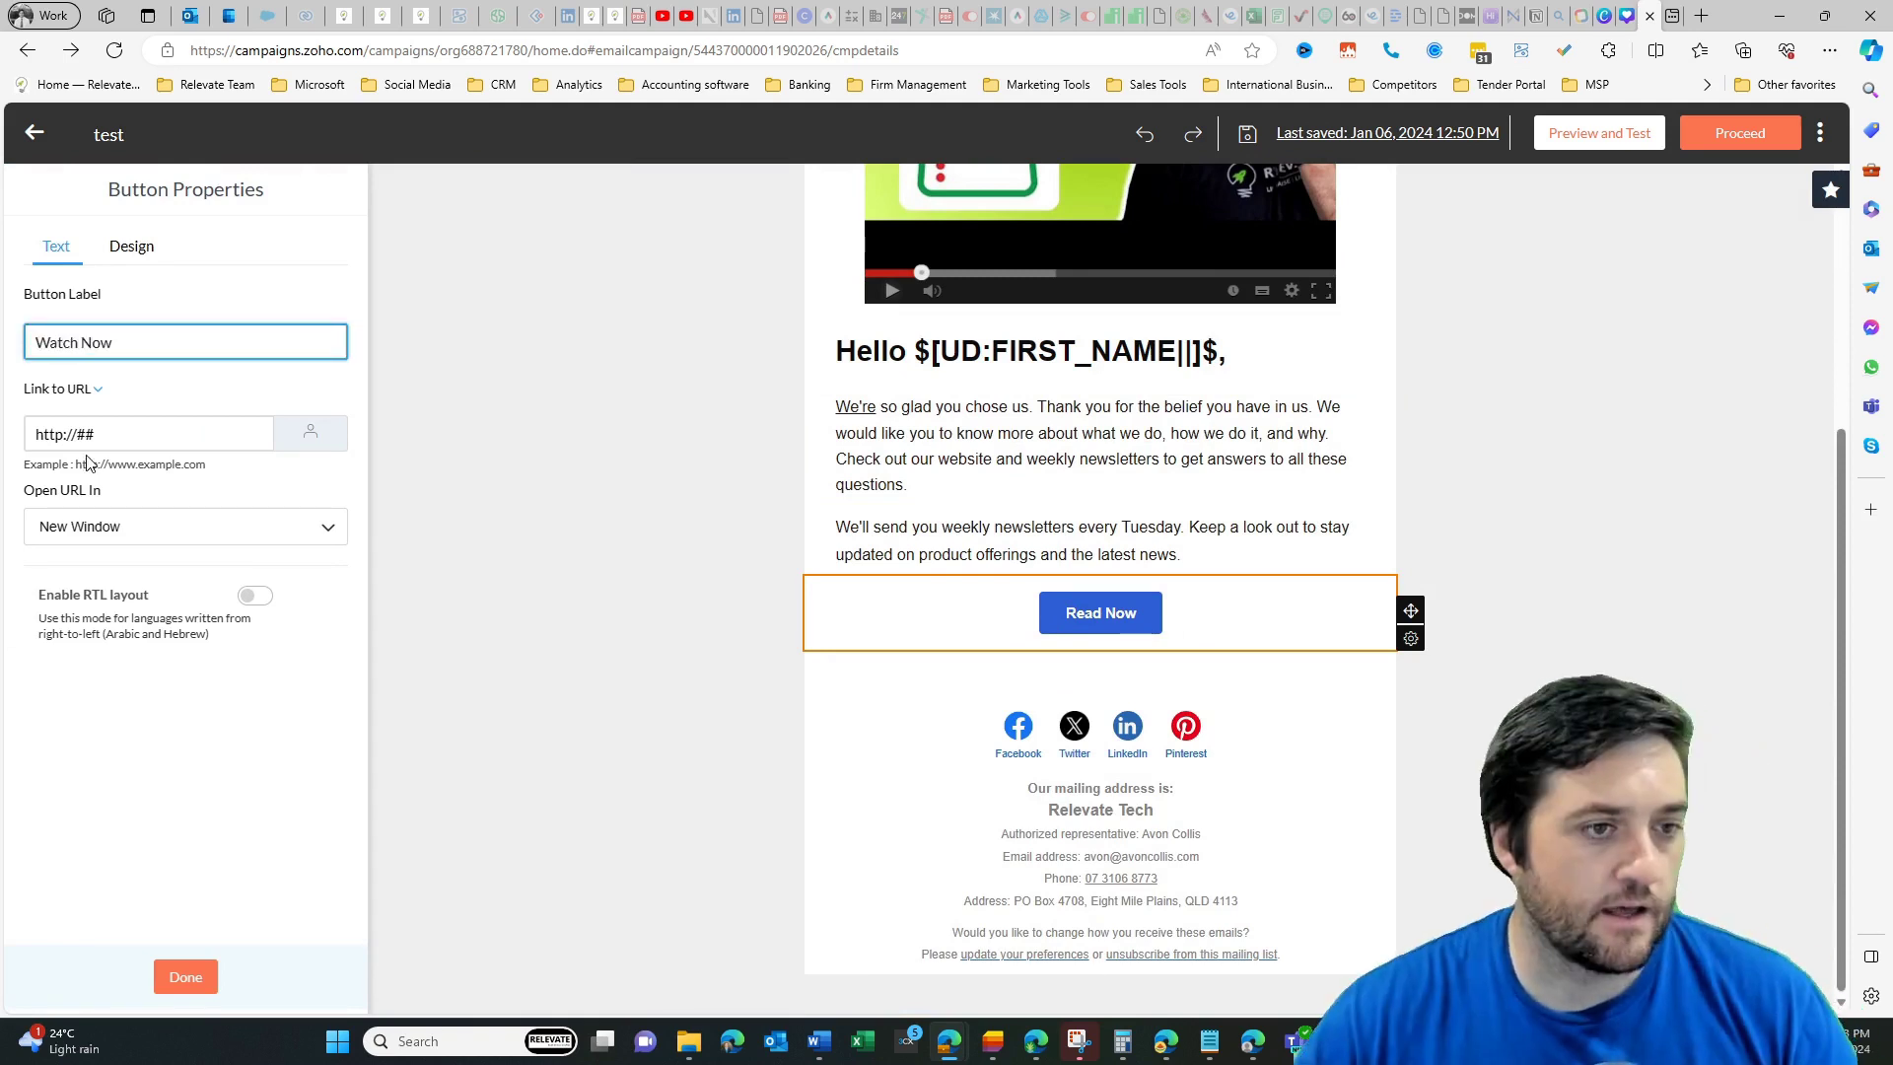
{"action": "left_click", "coordinate": [88, 434]}
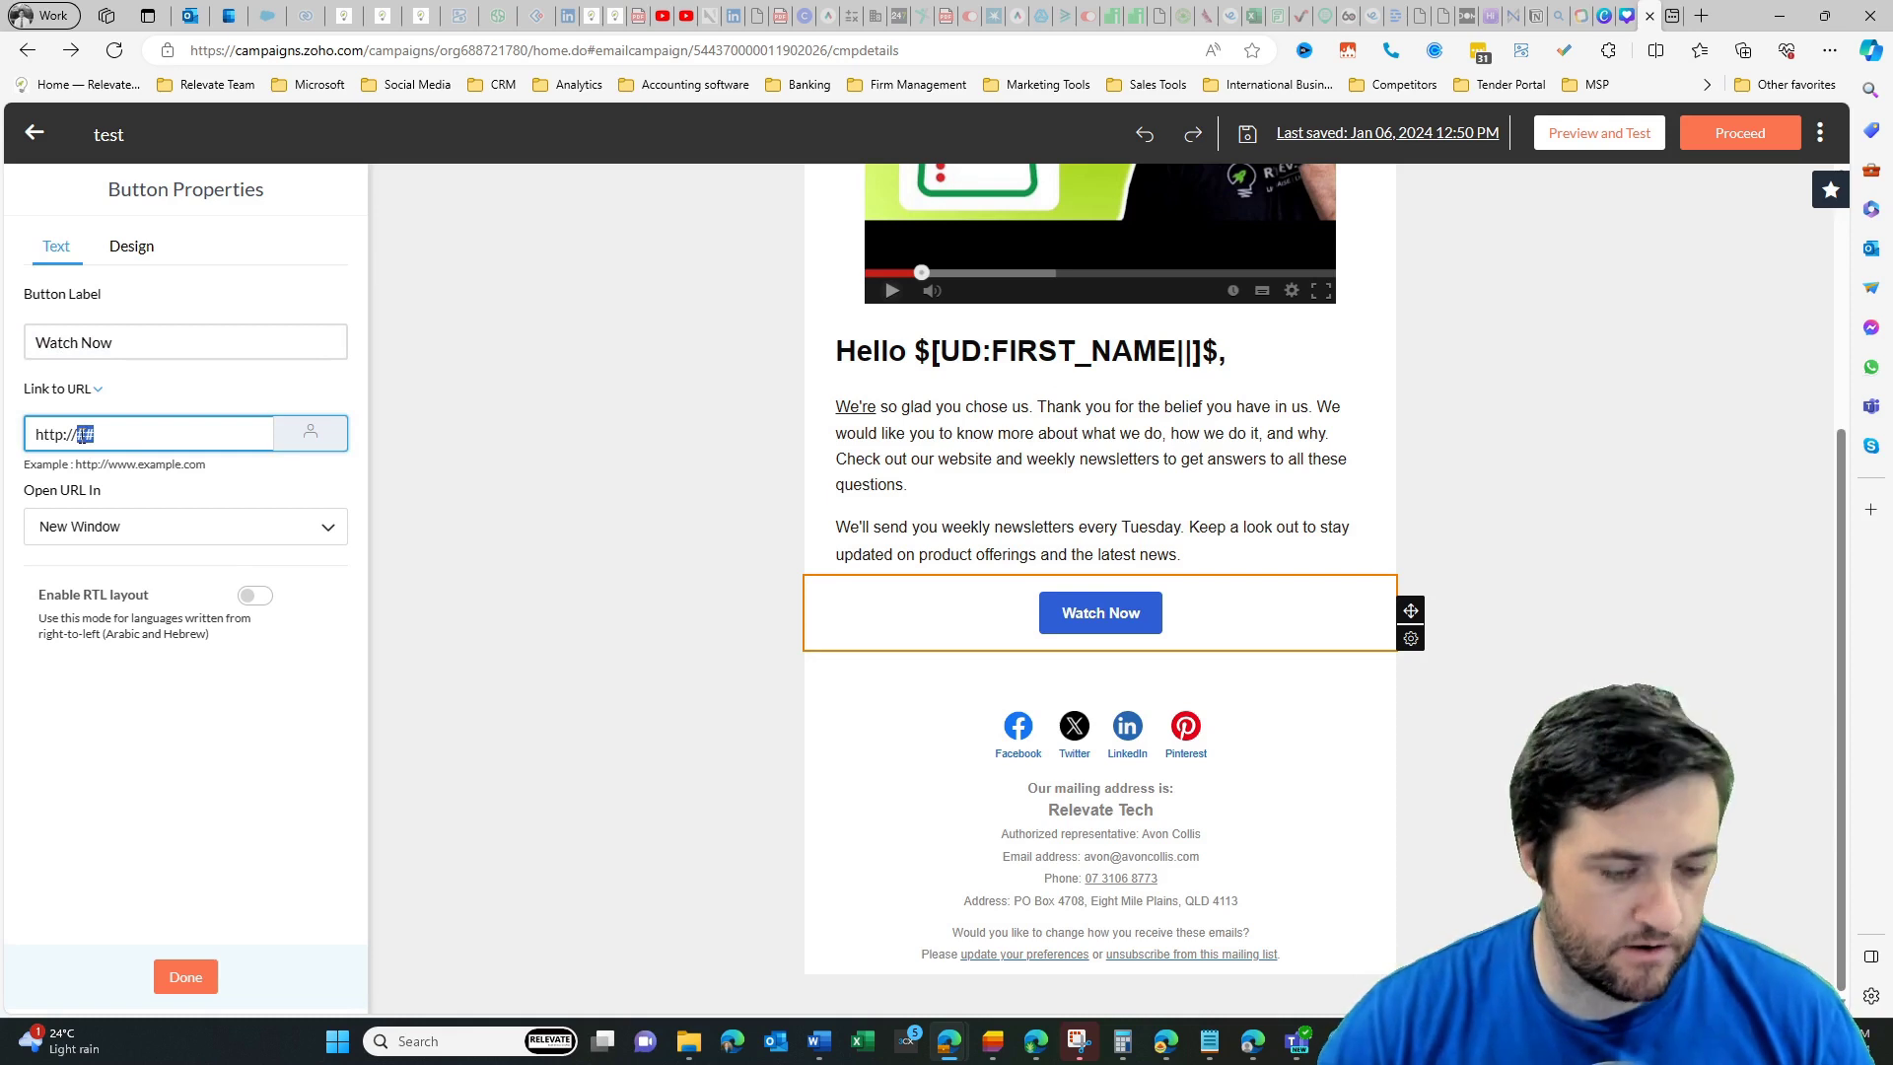
{"action": "type", "text": "https://youtu.be/2L-rkGbSyjY"}
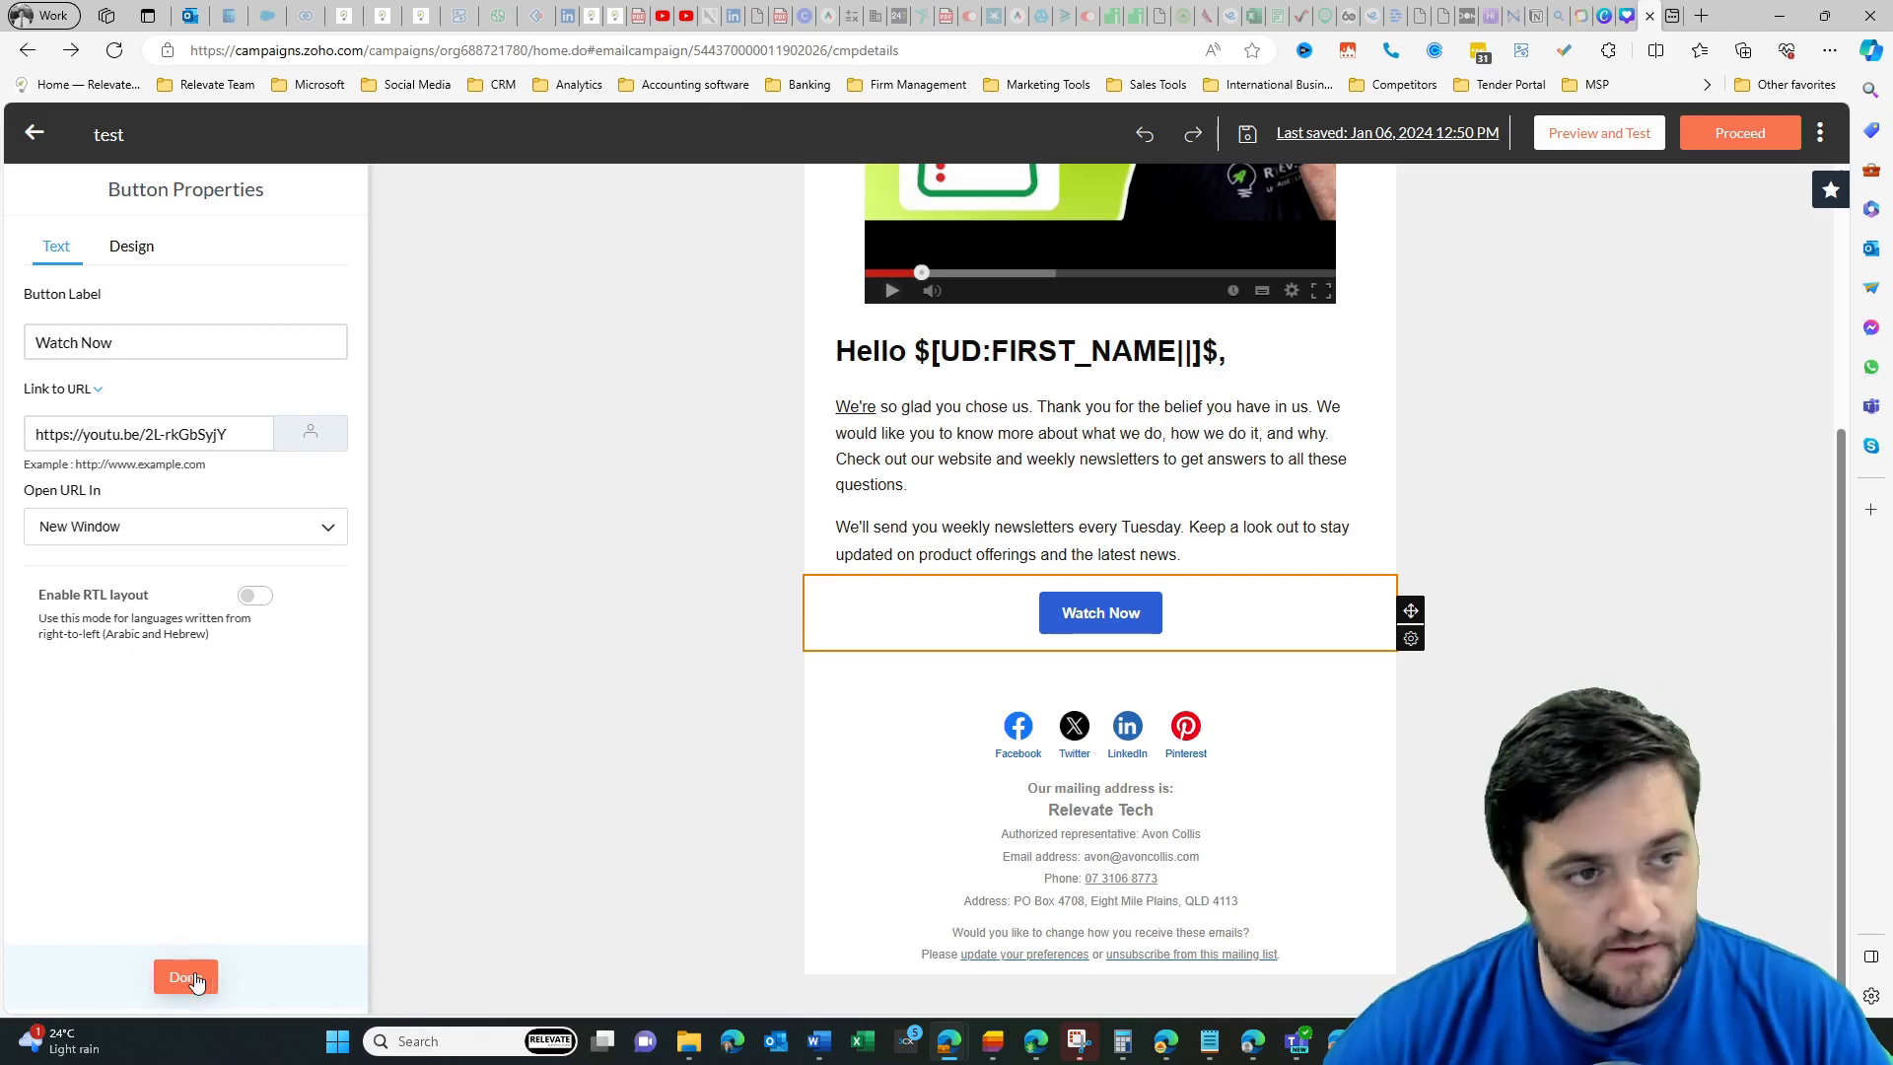
Step: Make the button green by entering colour code 8dc63f on the Design settings
{"action": "left_click", "coordinate": [138, 249]}
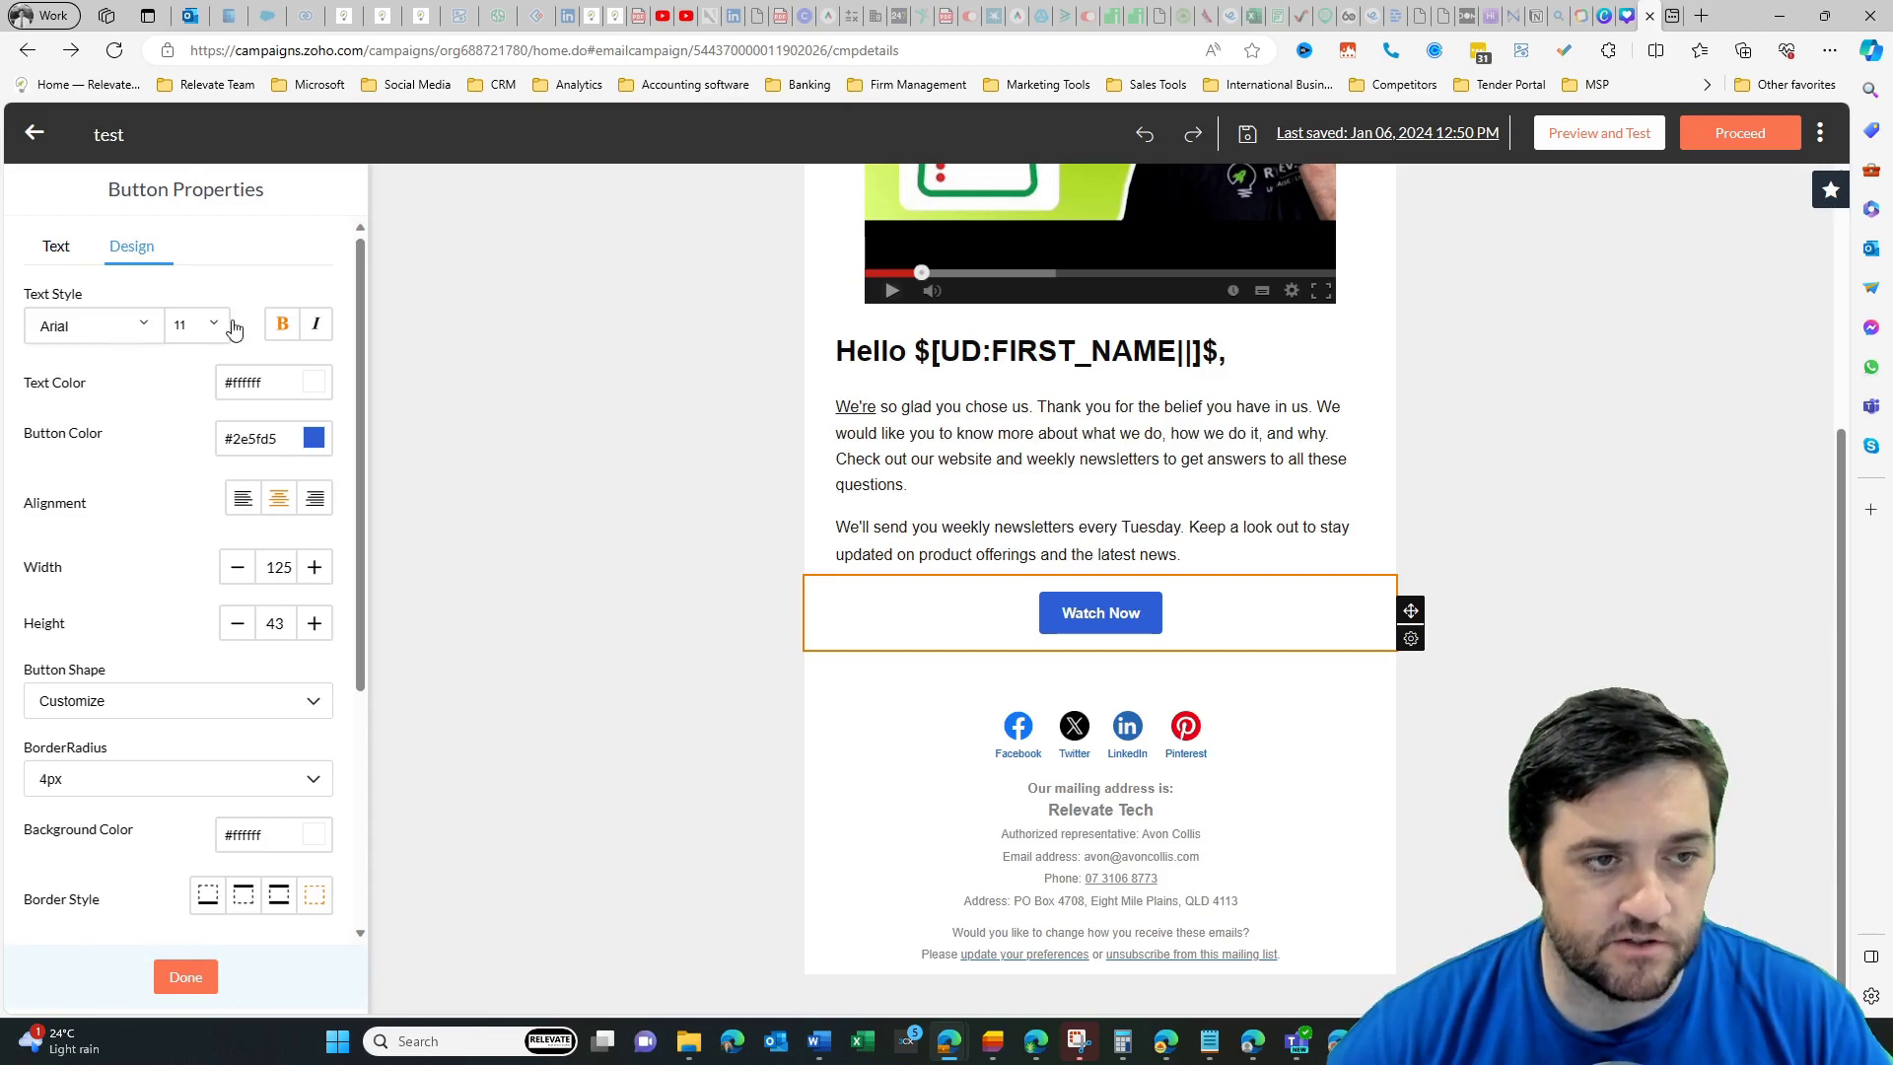
{"action": "left_click", "coordinate": [313, 439]}
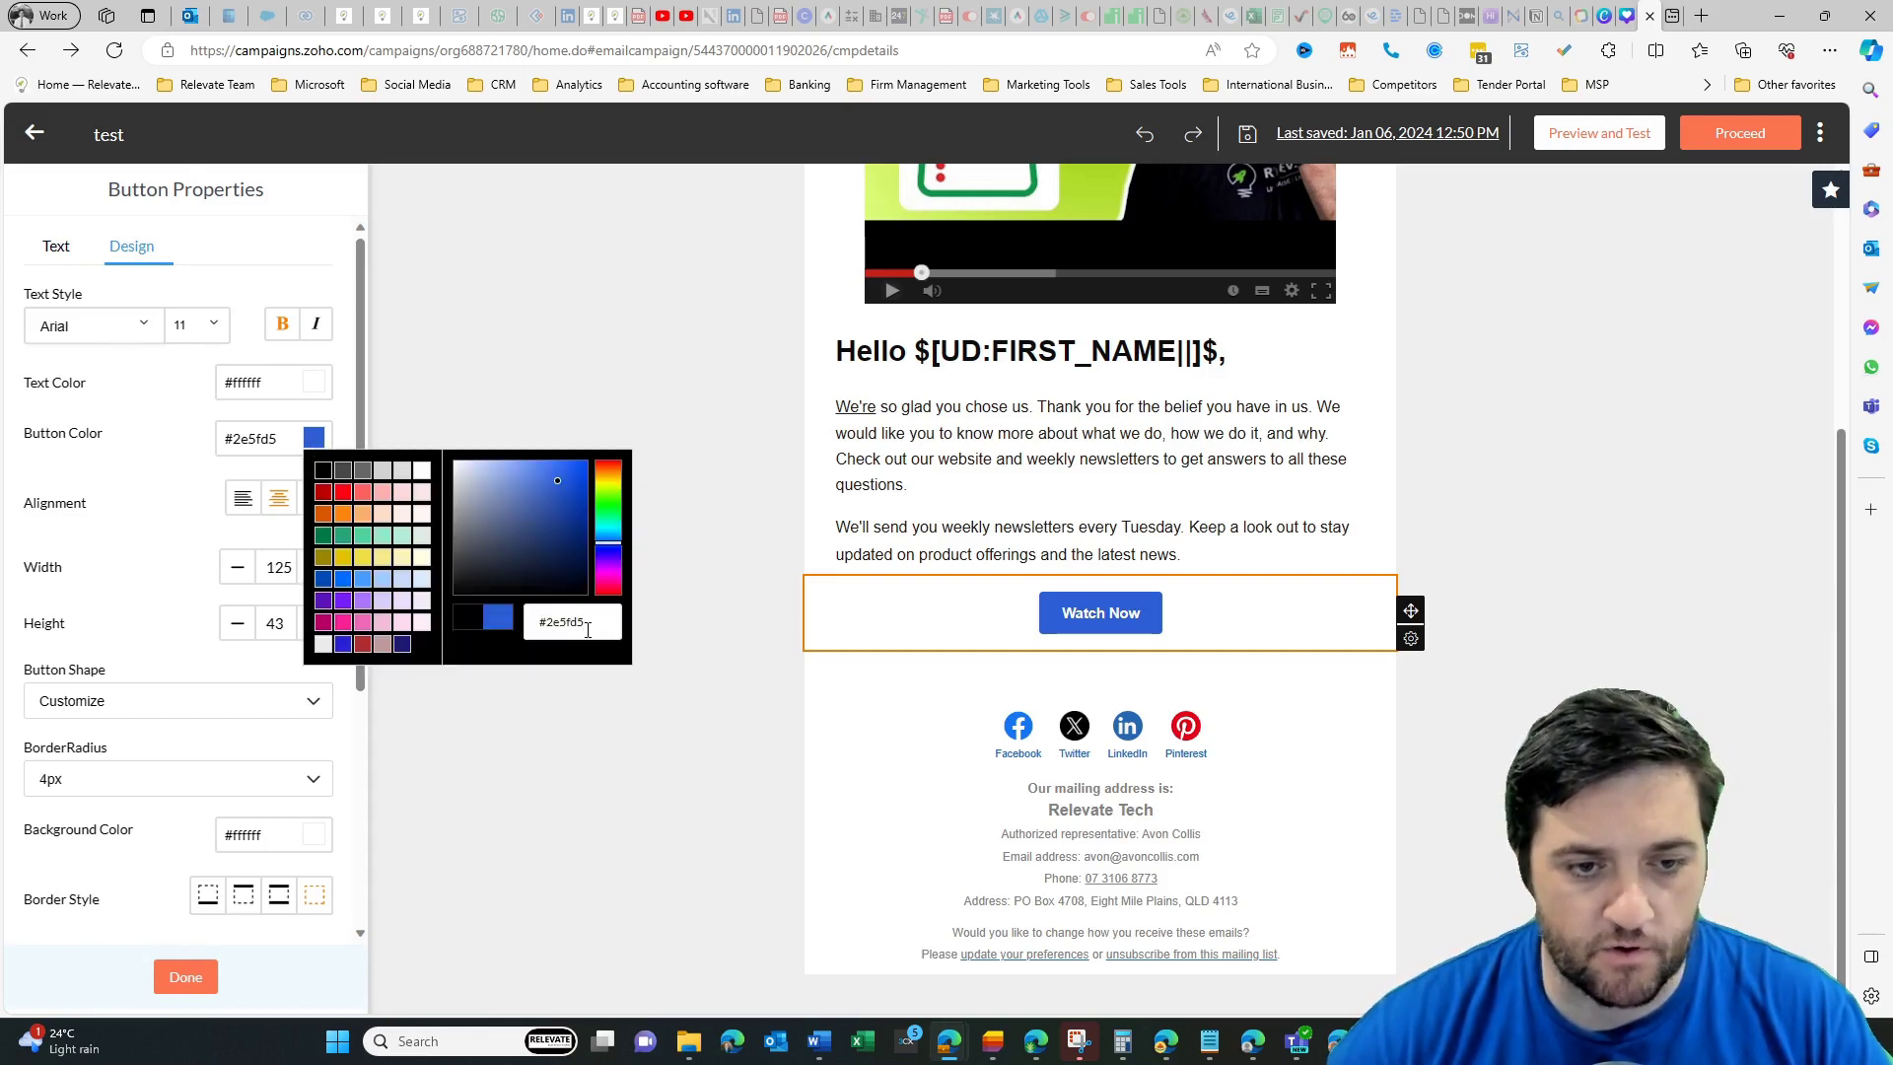
{"action": "left_click_drag", "start_coordinate": [587, 629], "coordinate": [557, 630]}
{"action": "type", "text": "8dc63f"}
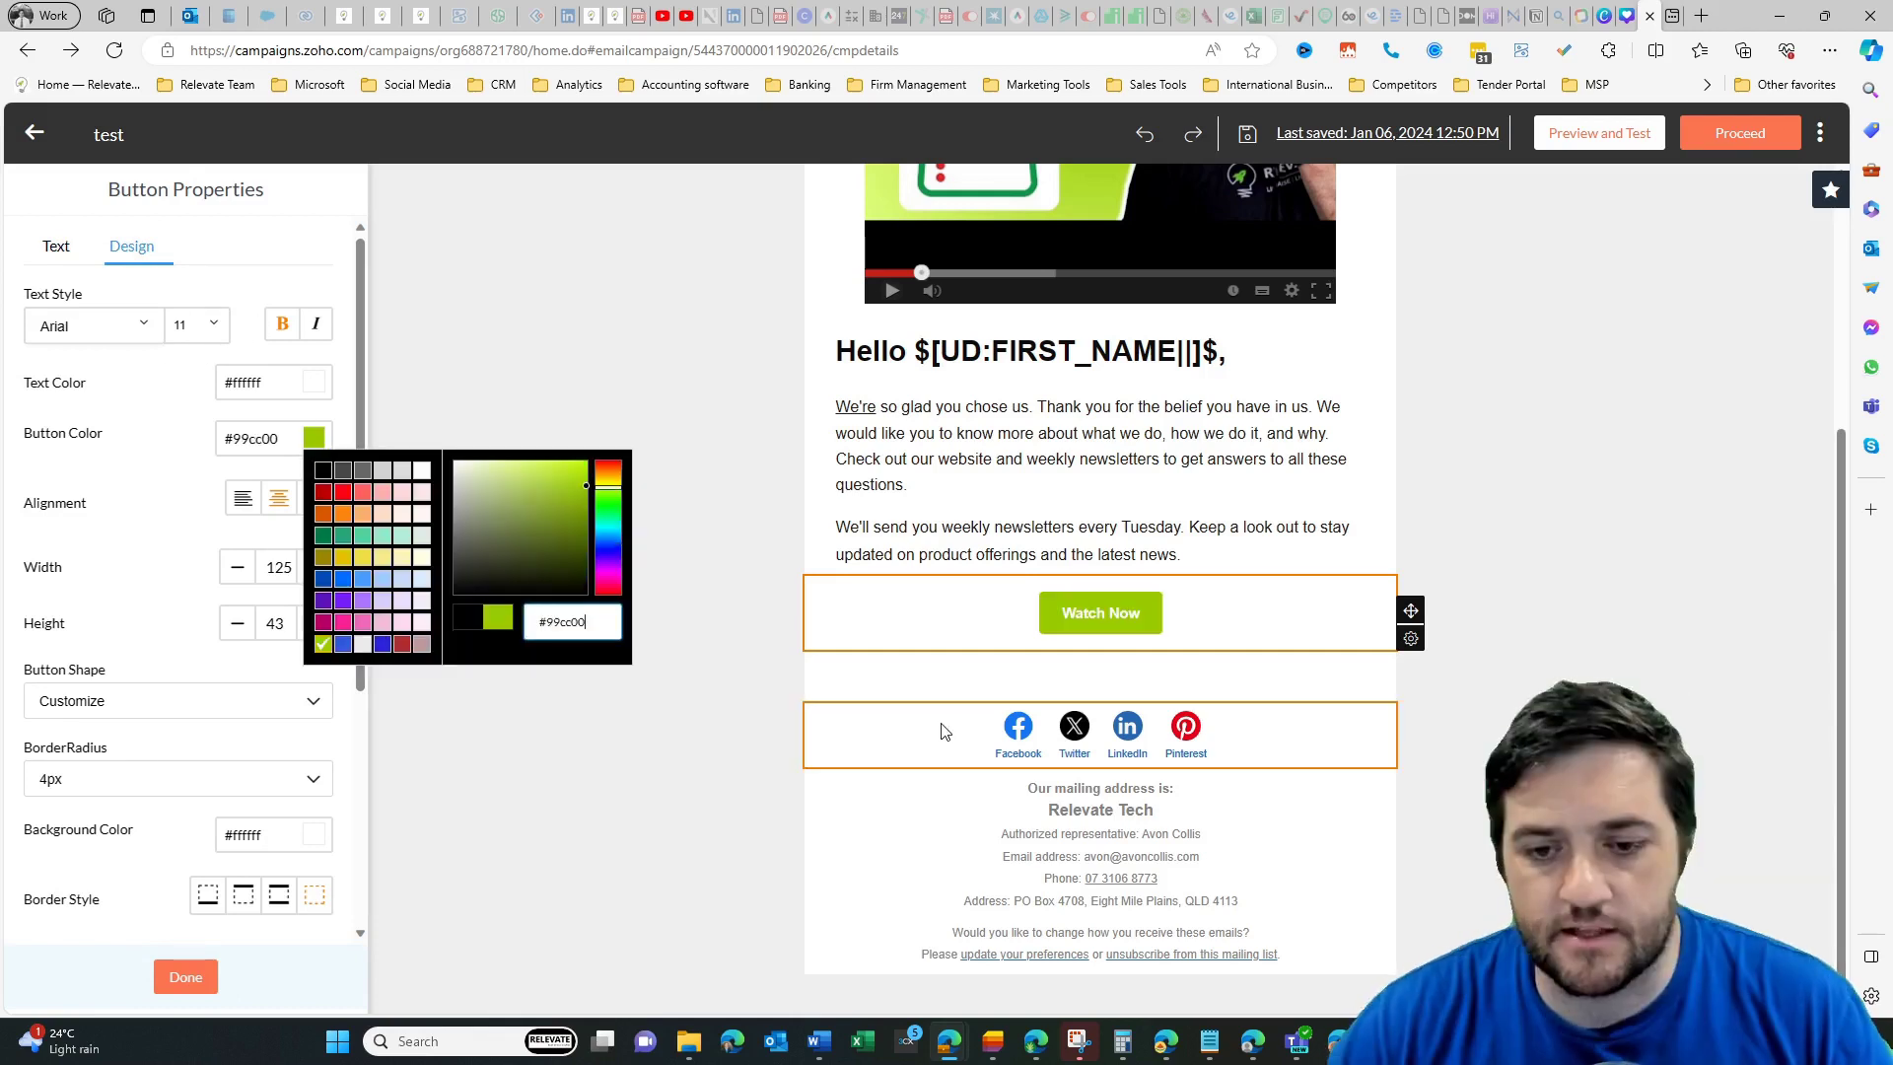
{"action": "left_click", "coordinate": [938, 731]}
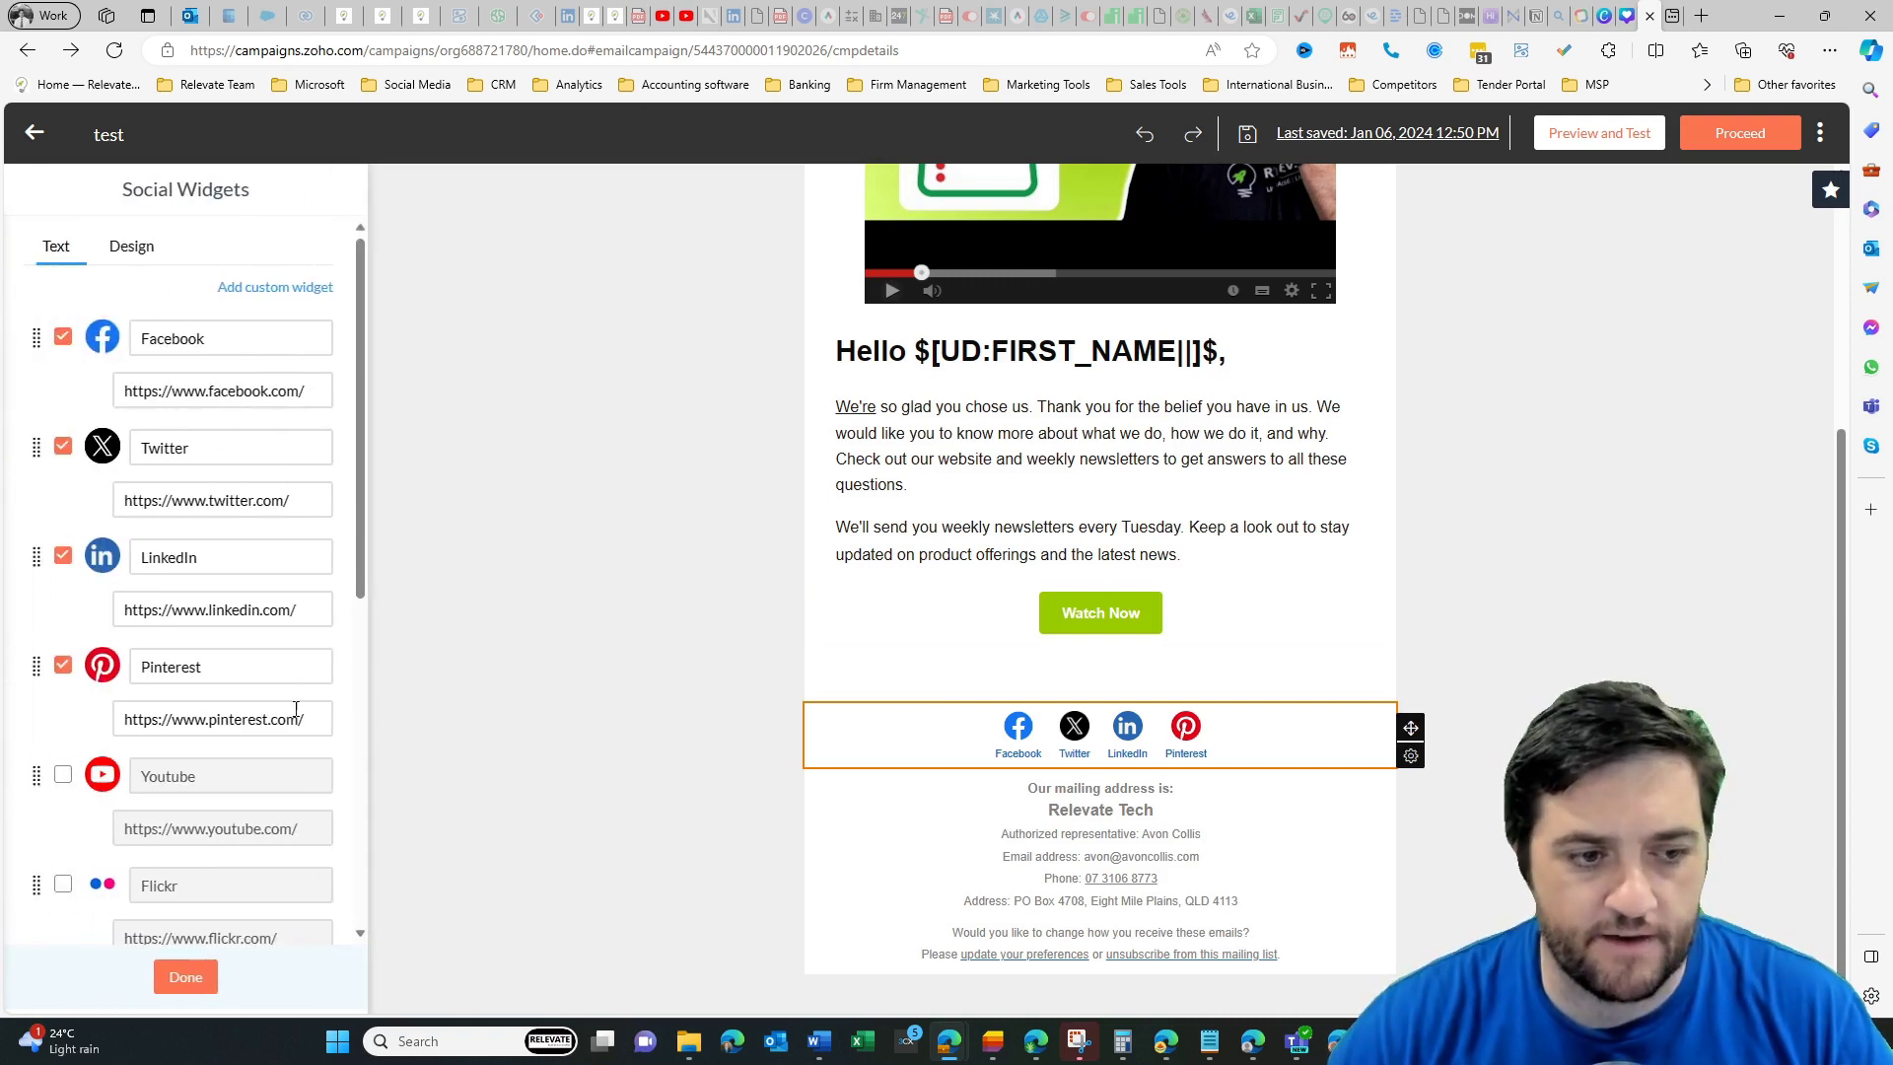
Step: Add YouTube to the social links using the pasted channel URL
{"action": "scroll", "coordinate": [256, 810], "scroll_direction": "down", "scroll_amount": 6}
{"action": "scroll", "coordinate": [215, 678], "scroll_direction": "up", "scroll_amount": 6}
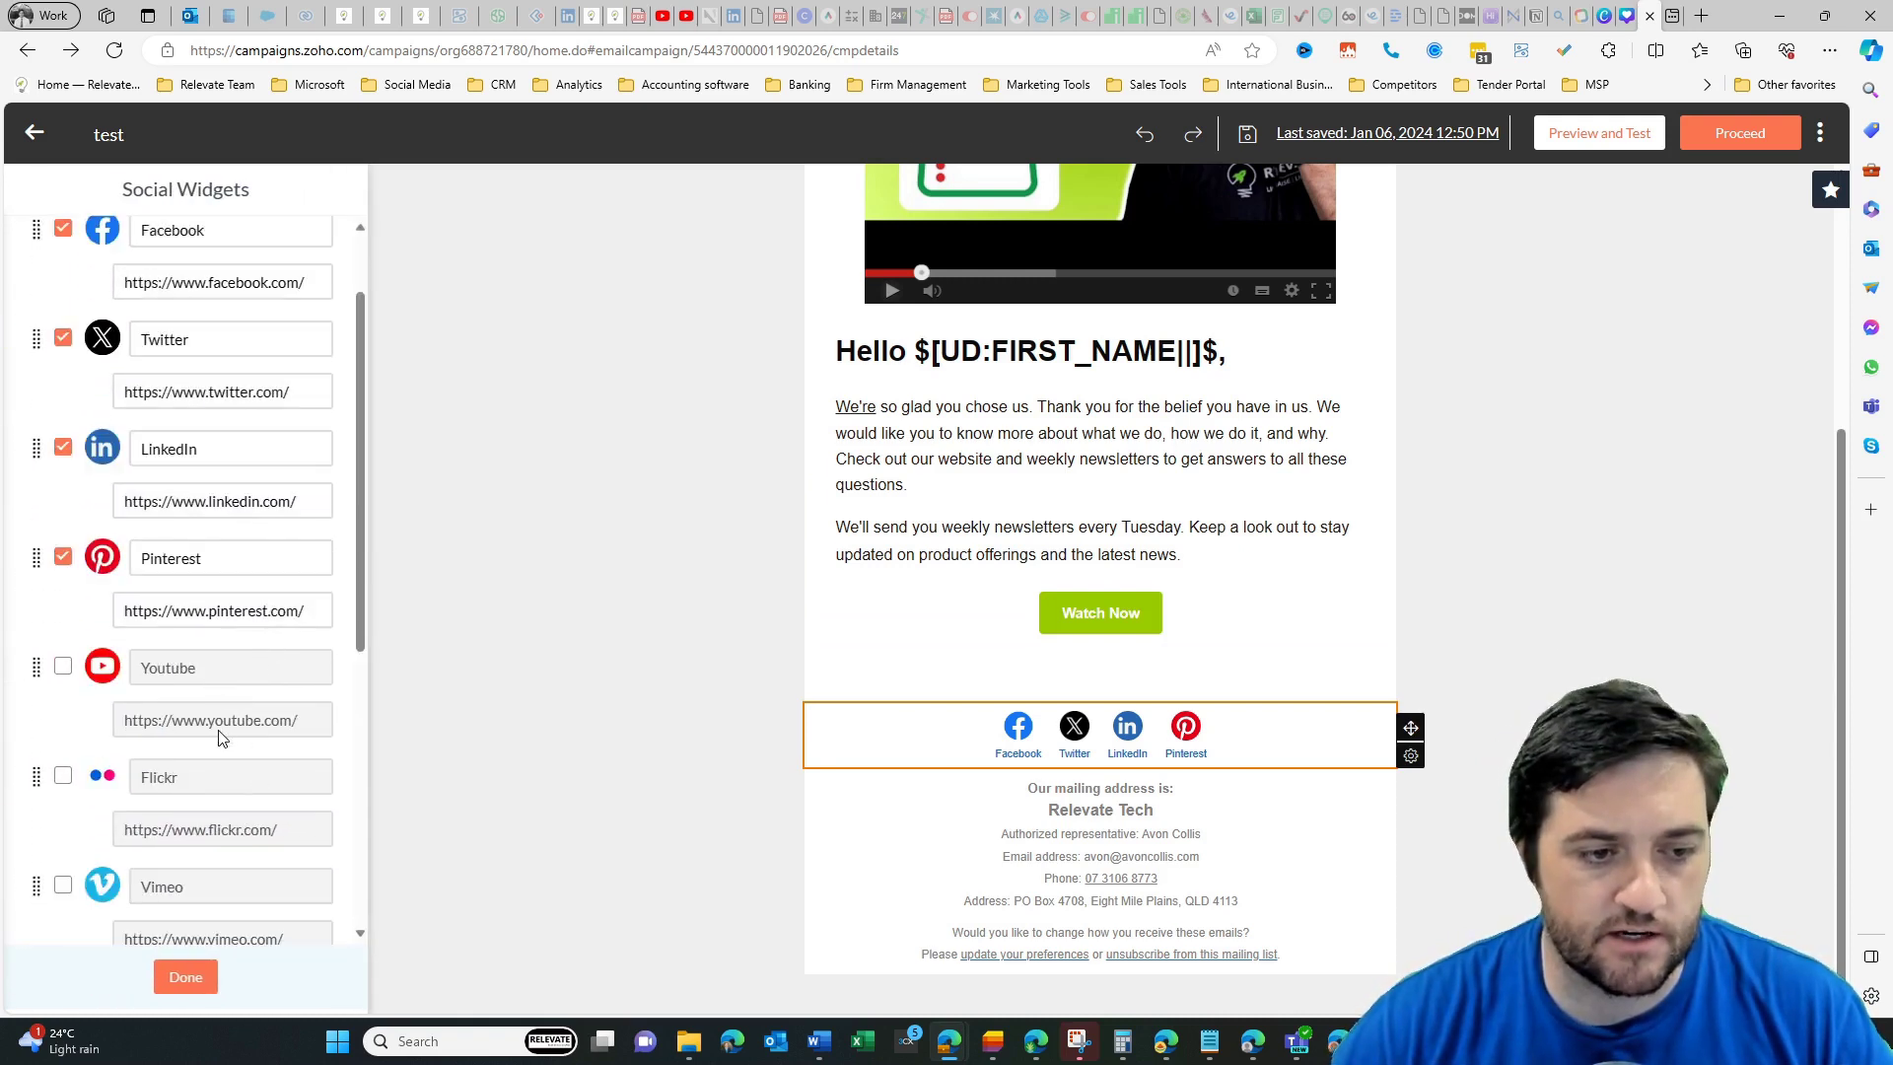
{"action": "left_click", "coordinate": [63, 671]}
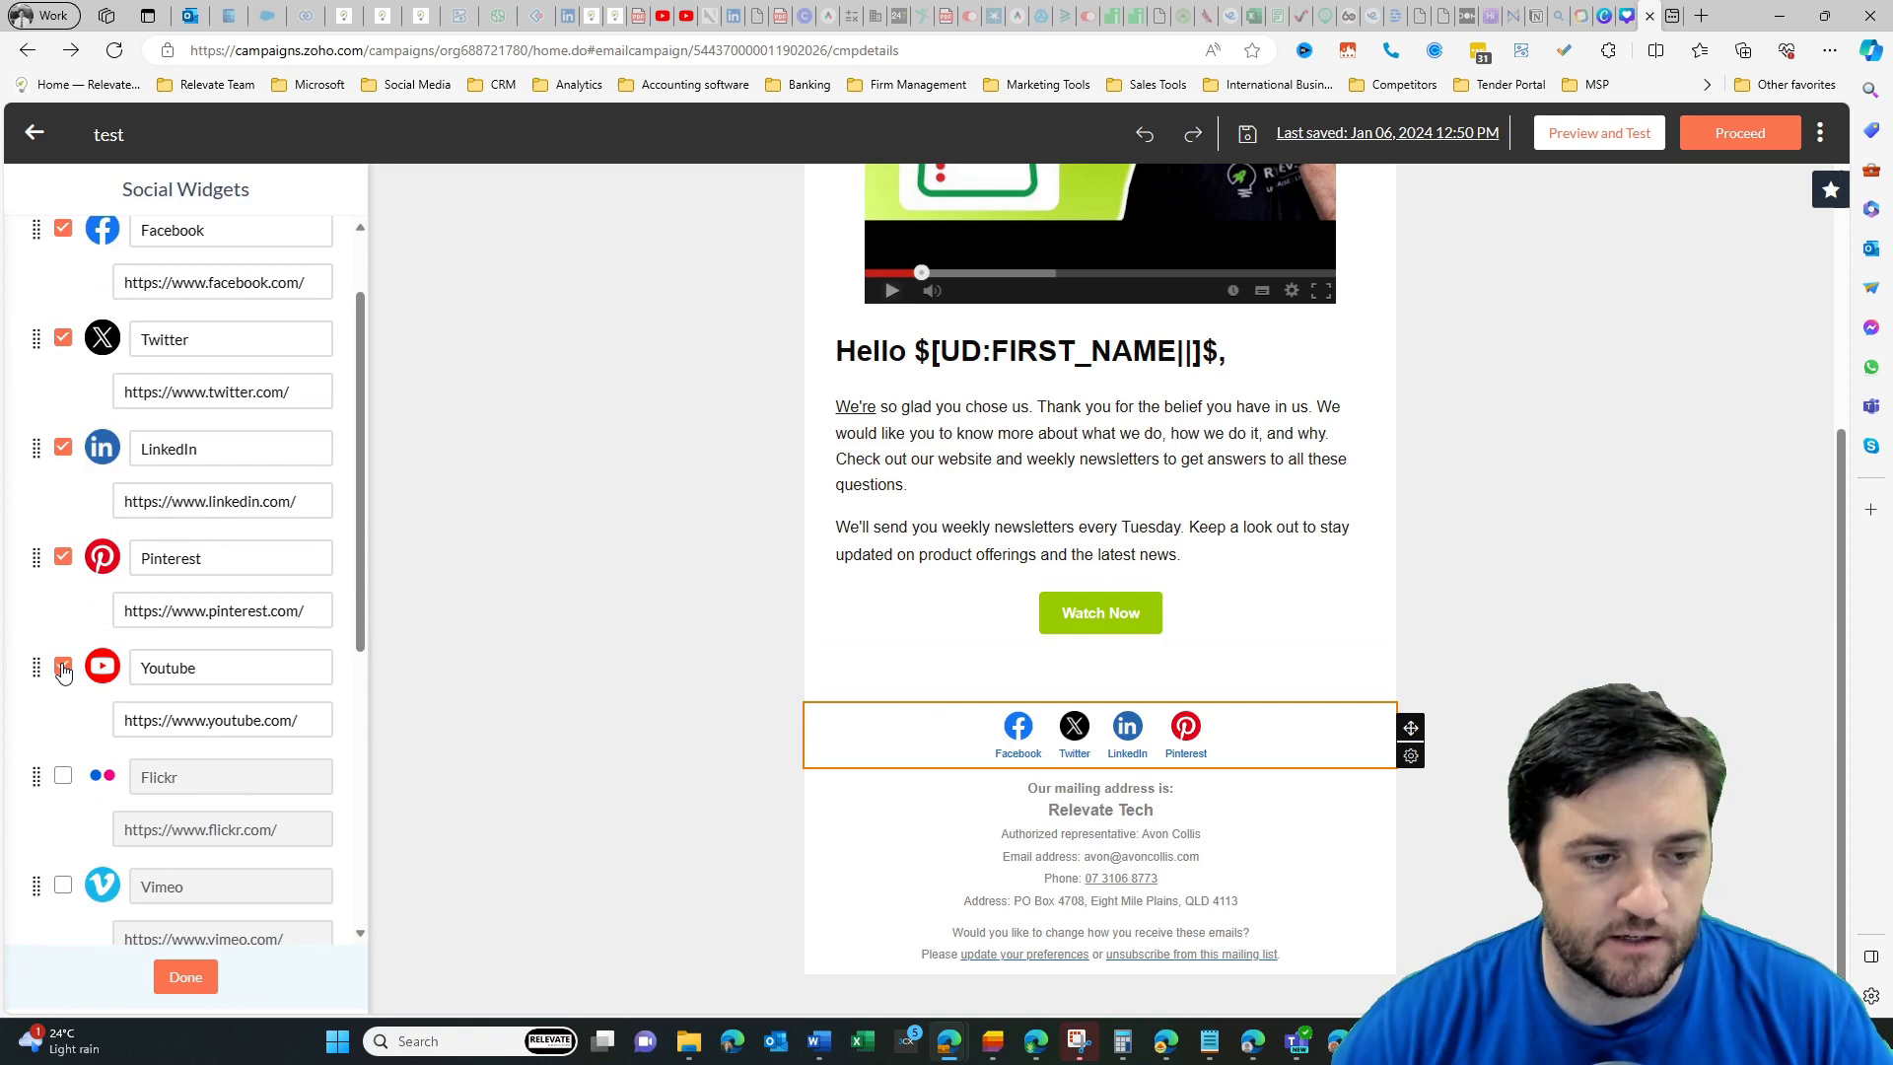
{"action": "left_click_drag", "start_coordinate": [299, 721], "coordinate": [86, 726]}
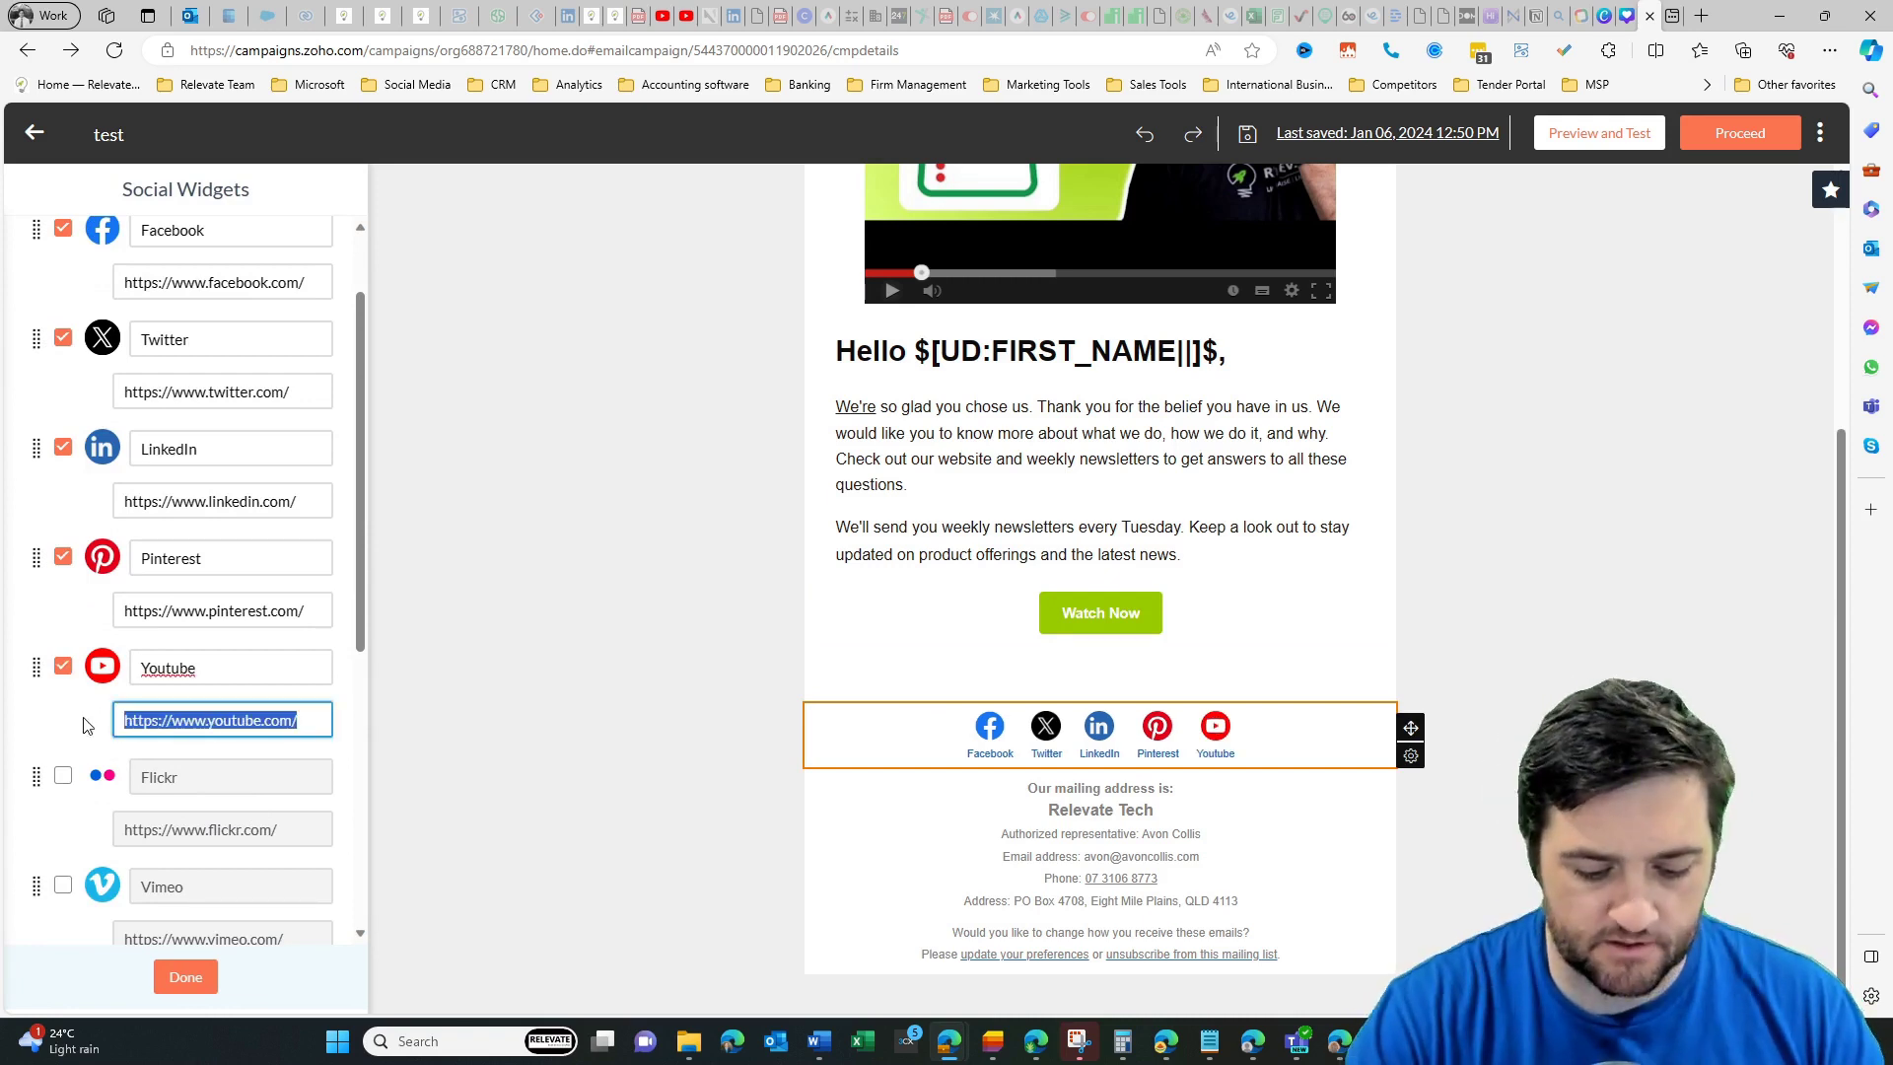
{"action": "key", "text": "ctrl+v"}
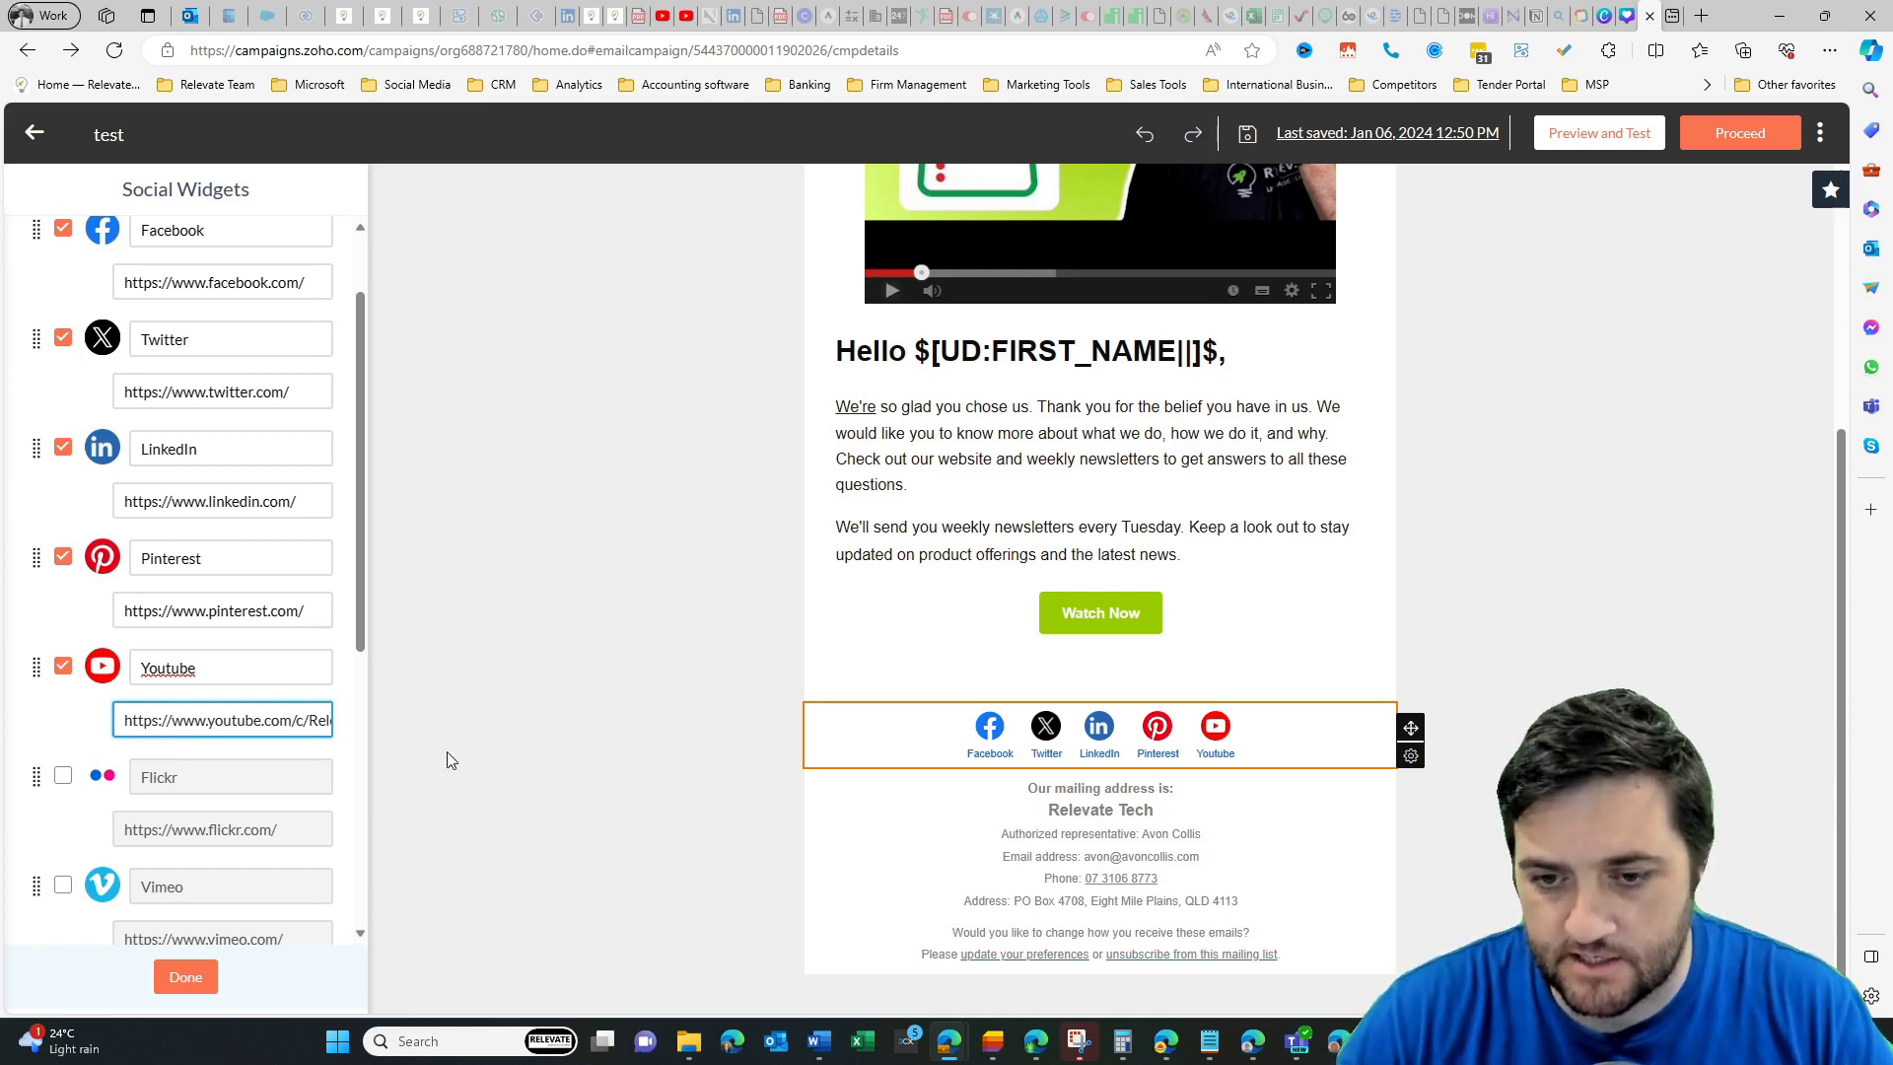
Step: Switch the social icons to the coloured circle style, enlarge them slightly, and make labels grey
{"action": "scroll", "coordinate": [135, 254], "scroll_direction": "up", "scroll_amount": 2}
{"action": "left_click", "coordinate": [133, 247]}
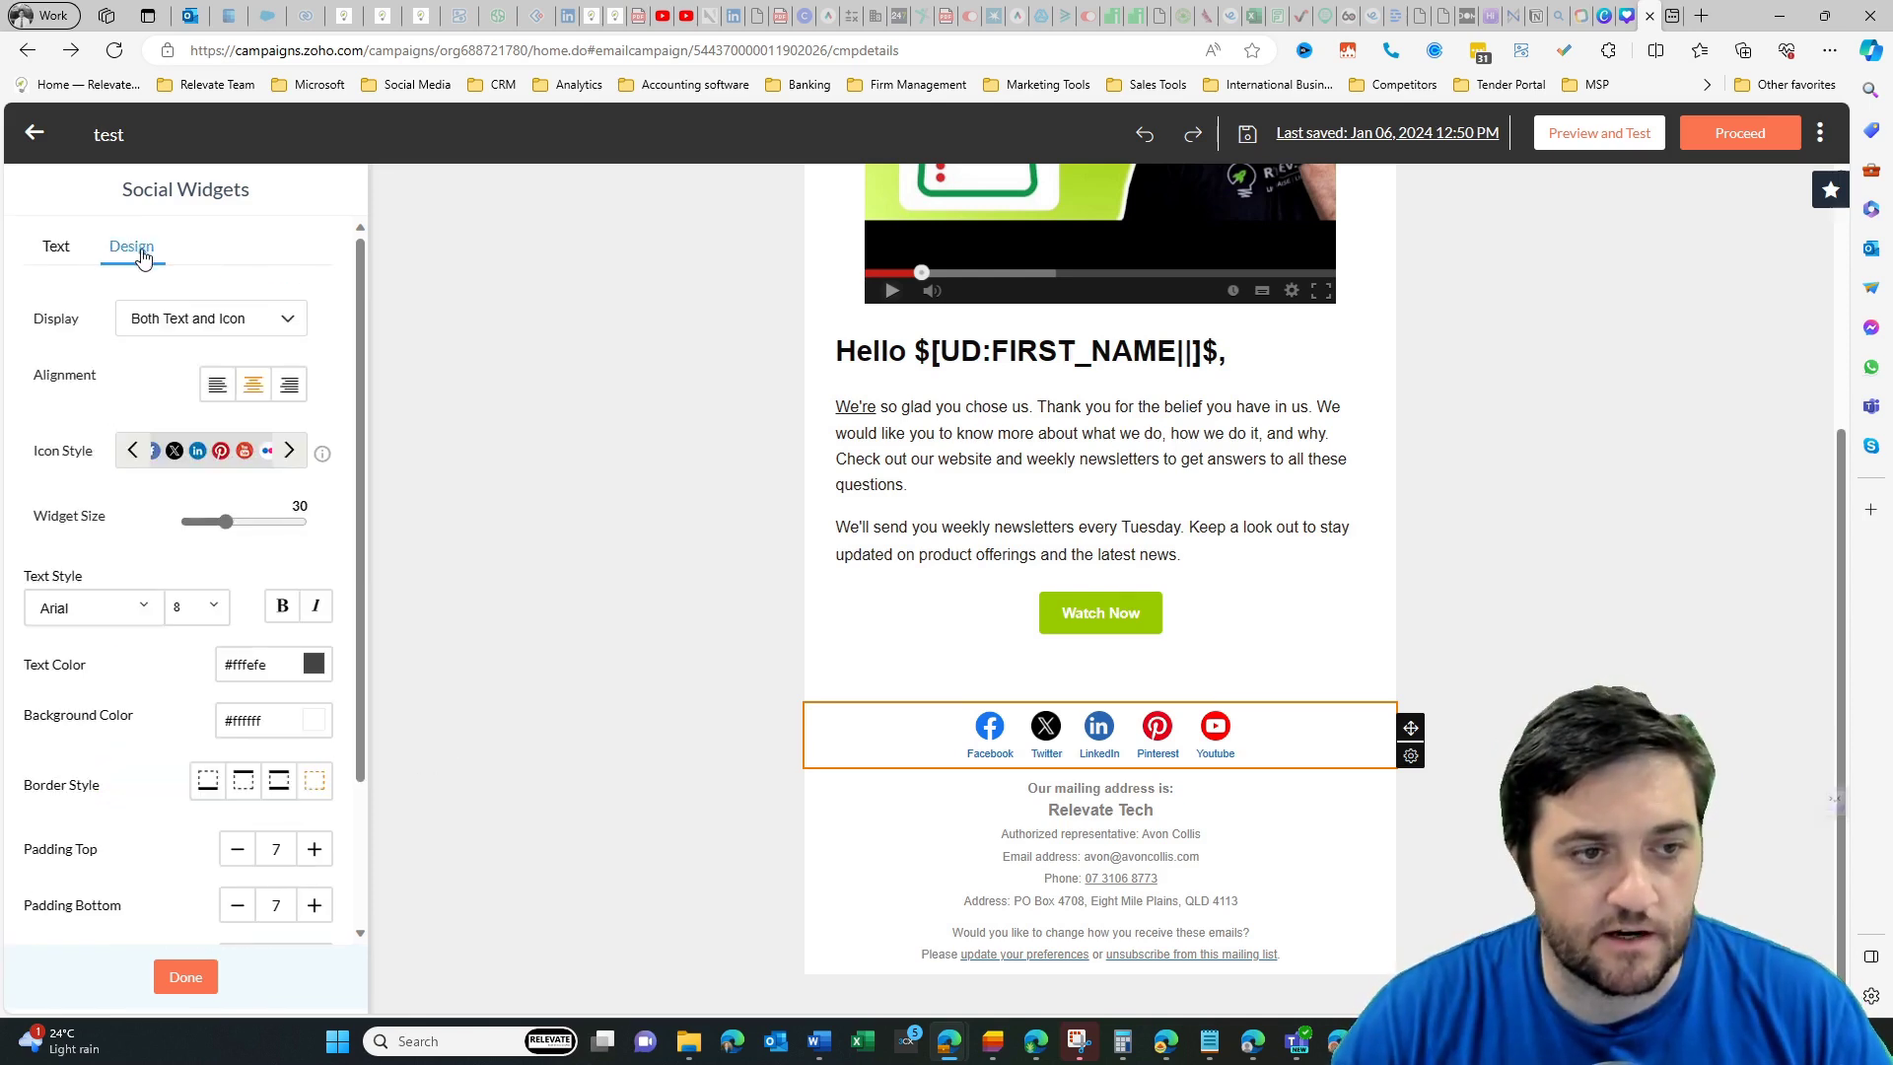
{"action": "left_click", "coordinate": [291, 455]}
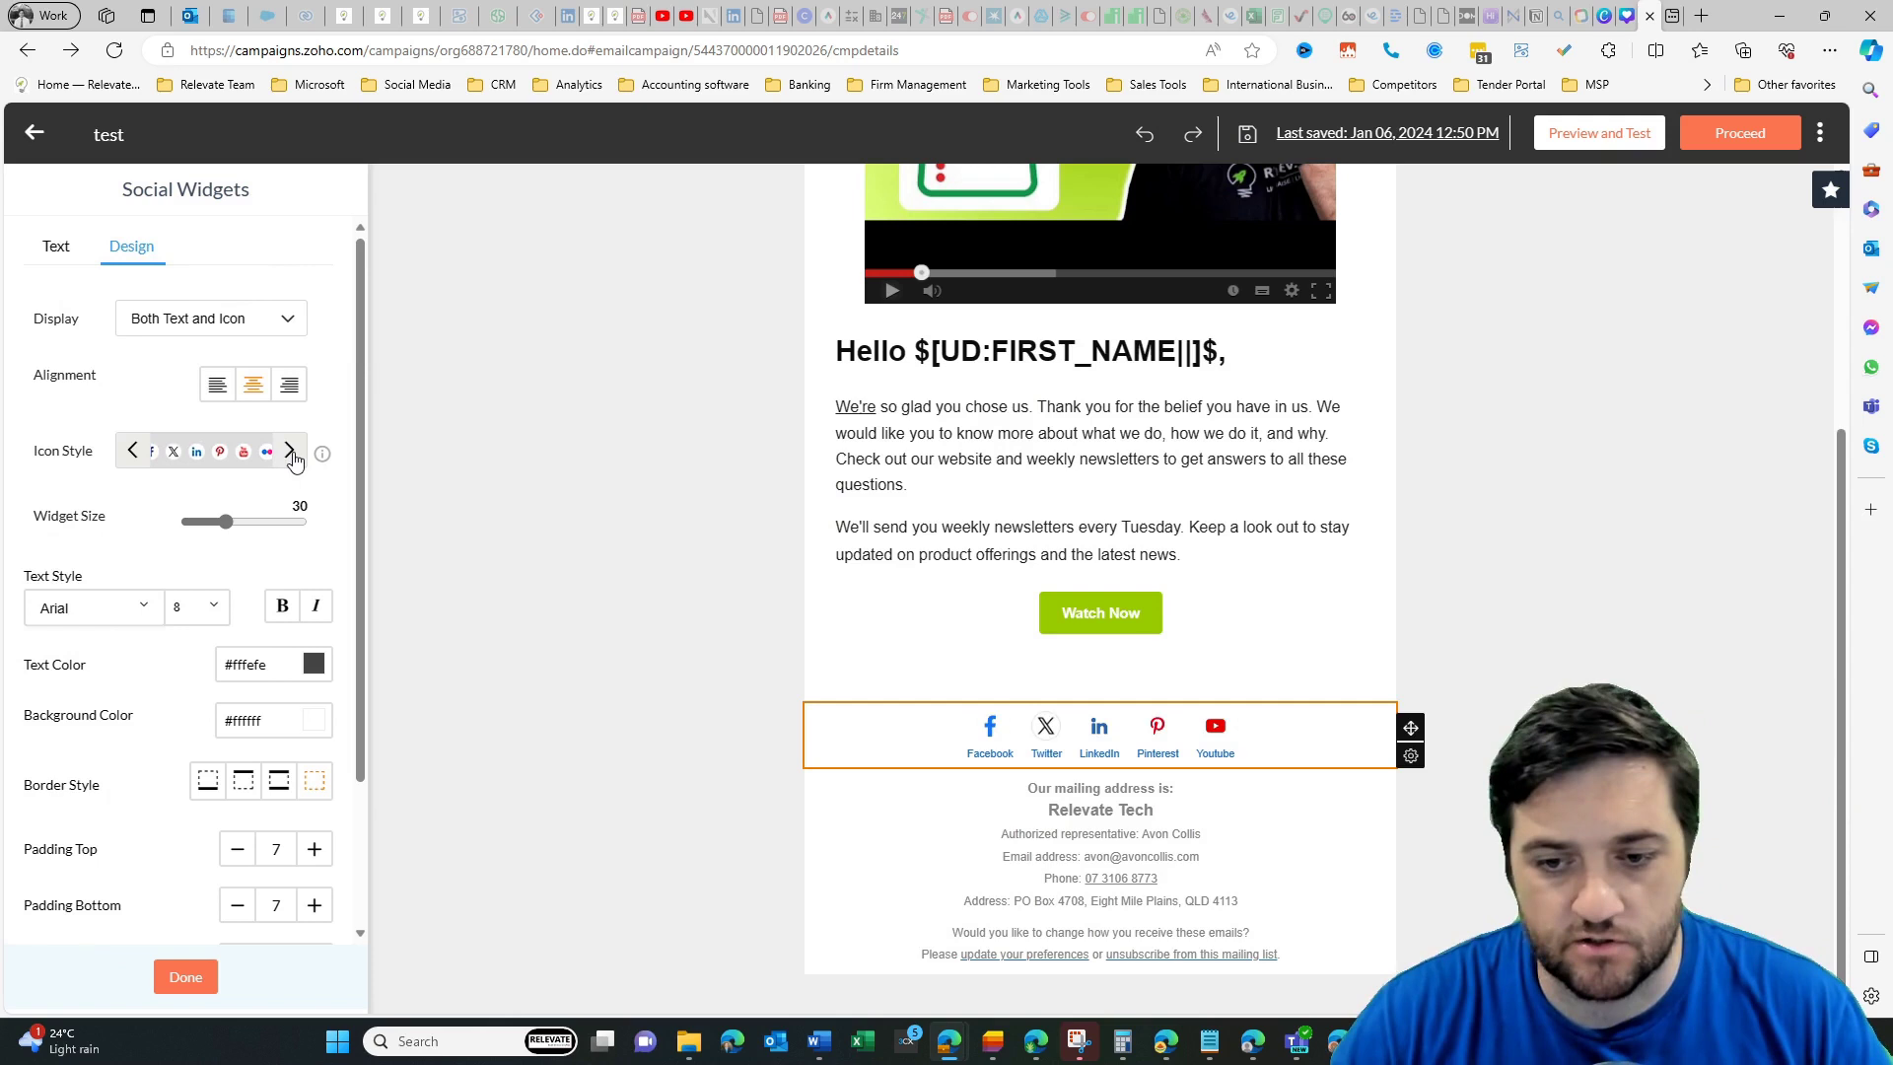
{"action": "left_click", "coordinate": [291, 454]}
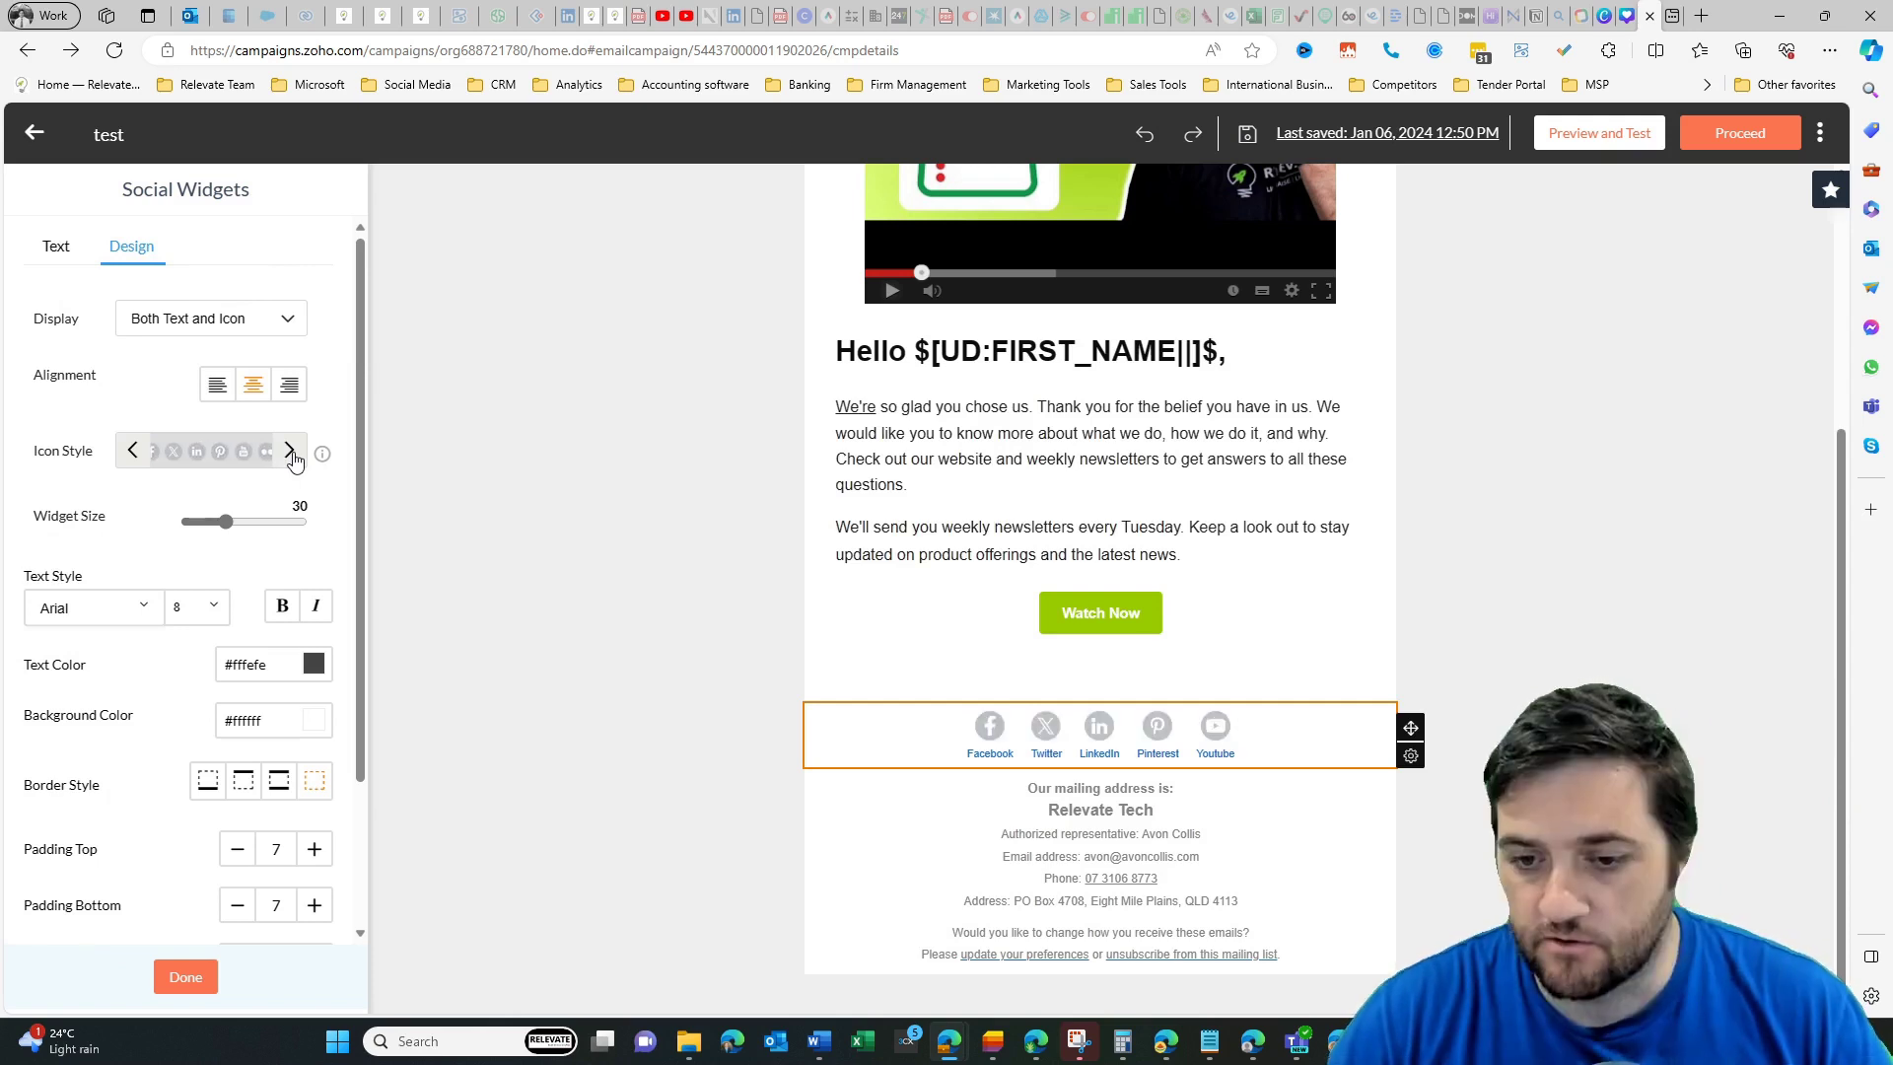
{"action": "left_click", "coordinate": [292, 453]}
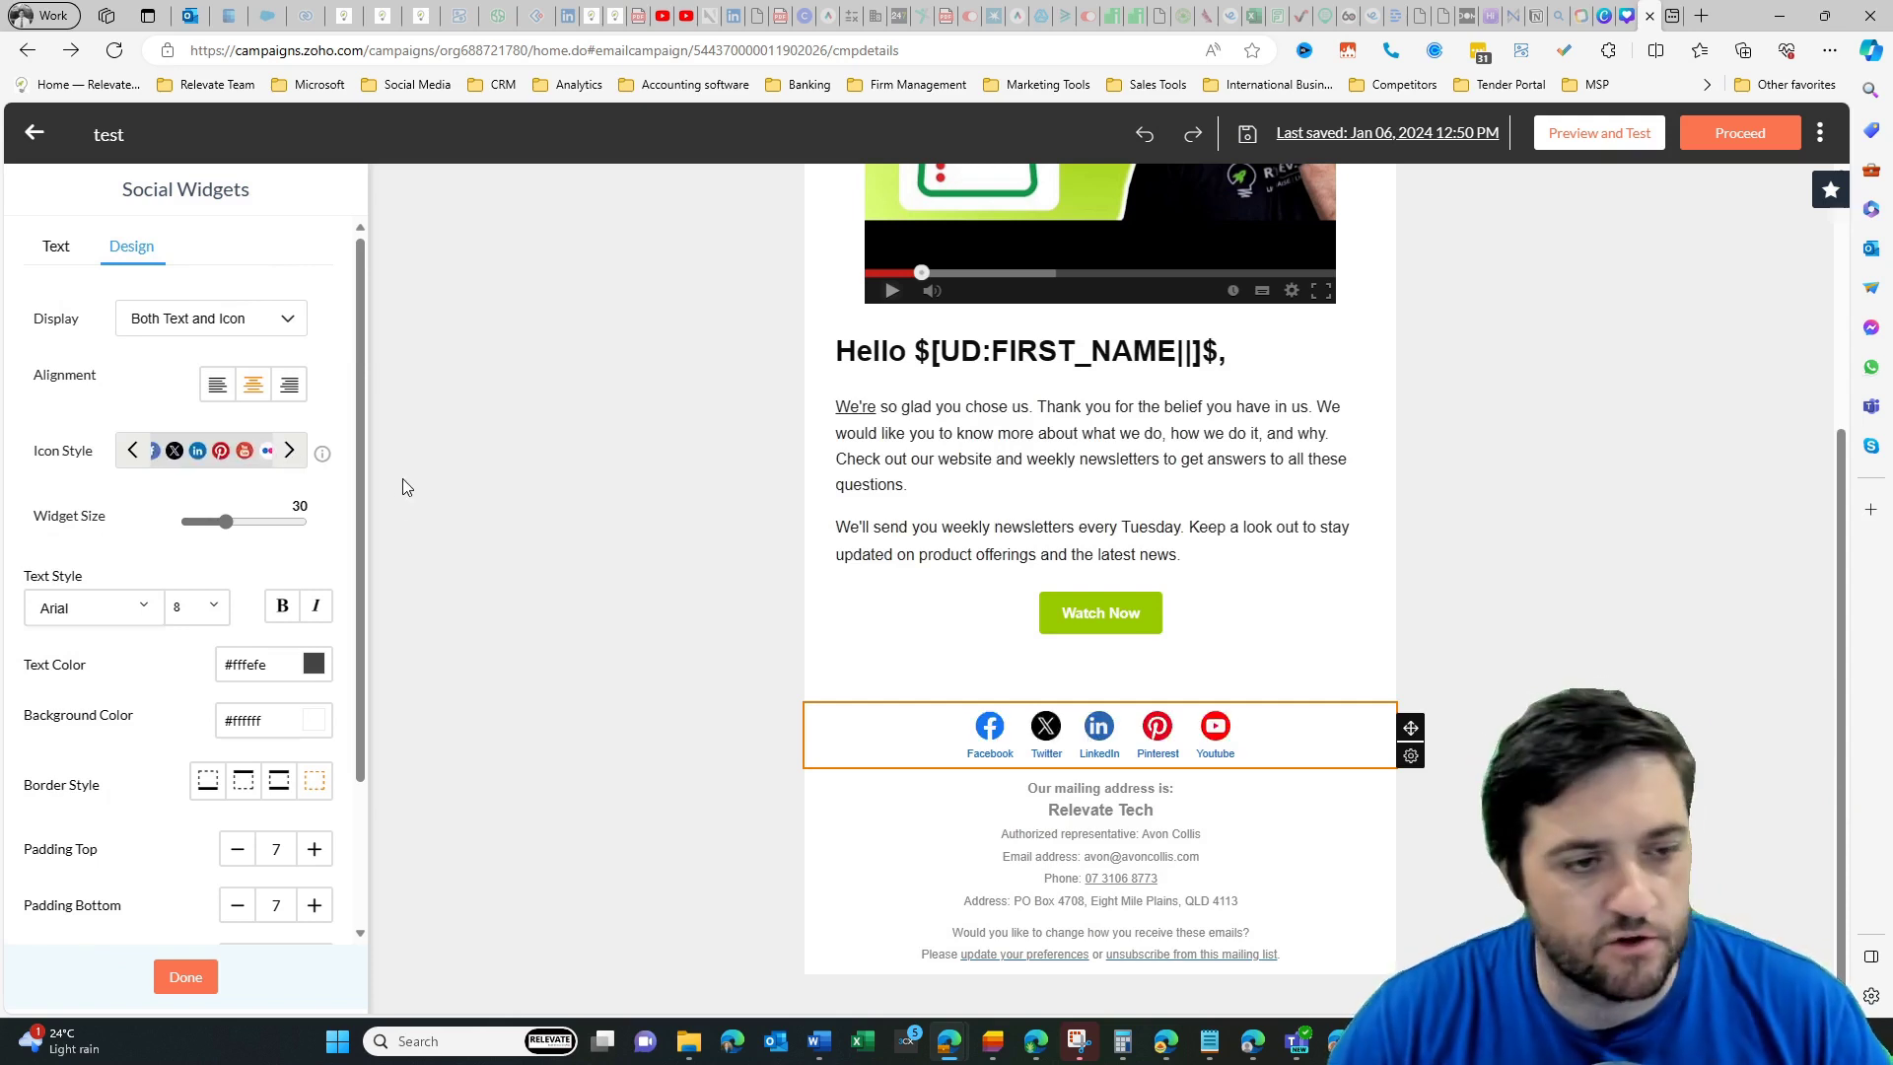
{"action": "left_click_drag", "start_coordinate": [226, 521], "coordinate": [301, 527]}
{"action": "scroll", "coordinate": [181, 589], "scroll_direction": "down", "scroll_amount": 2}
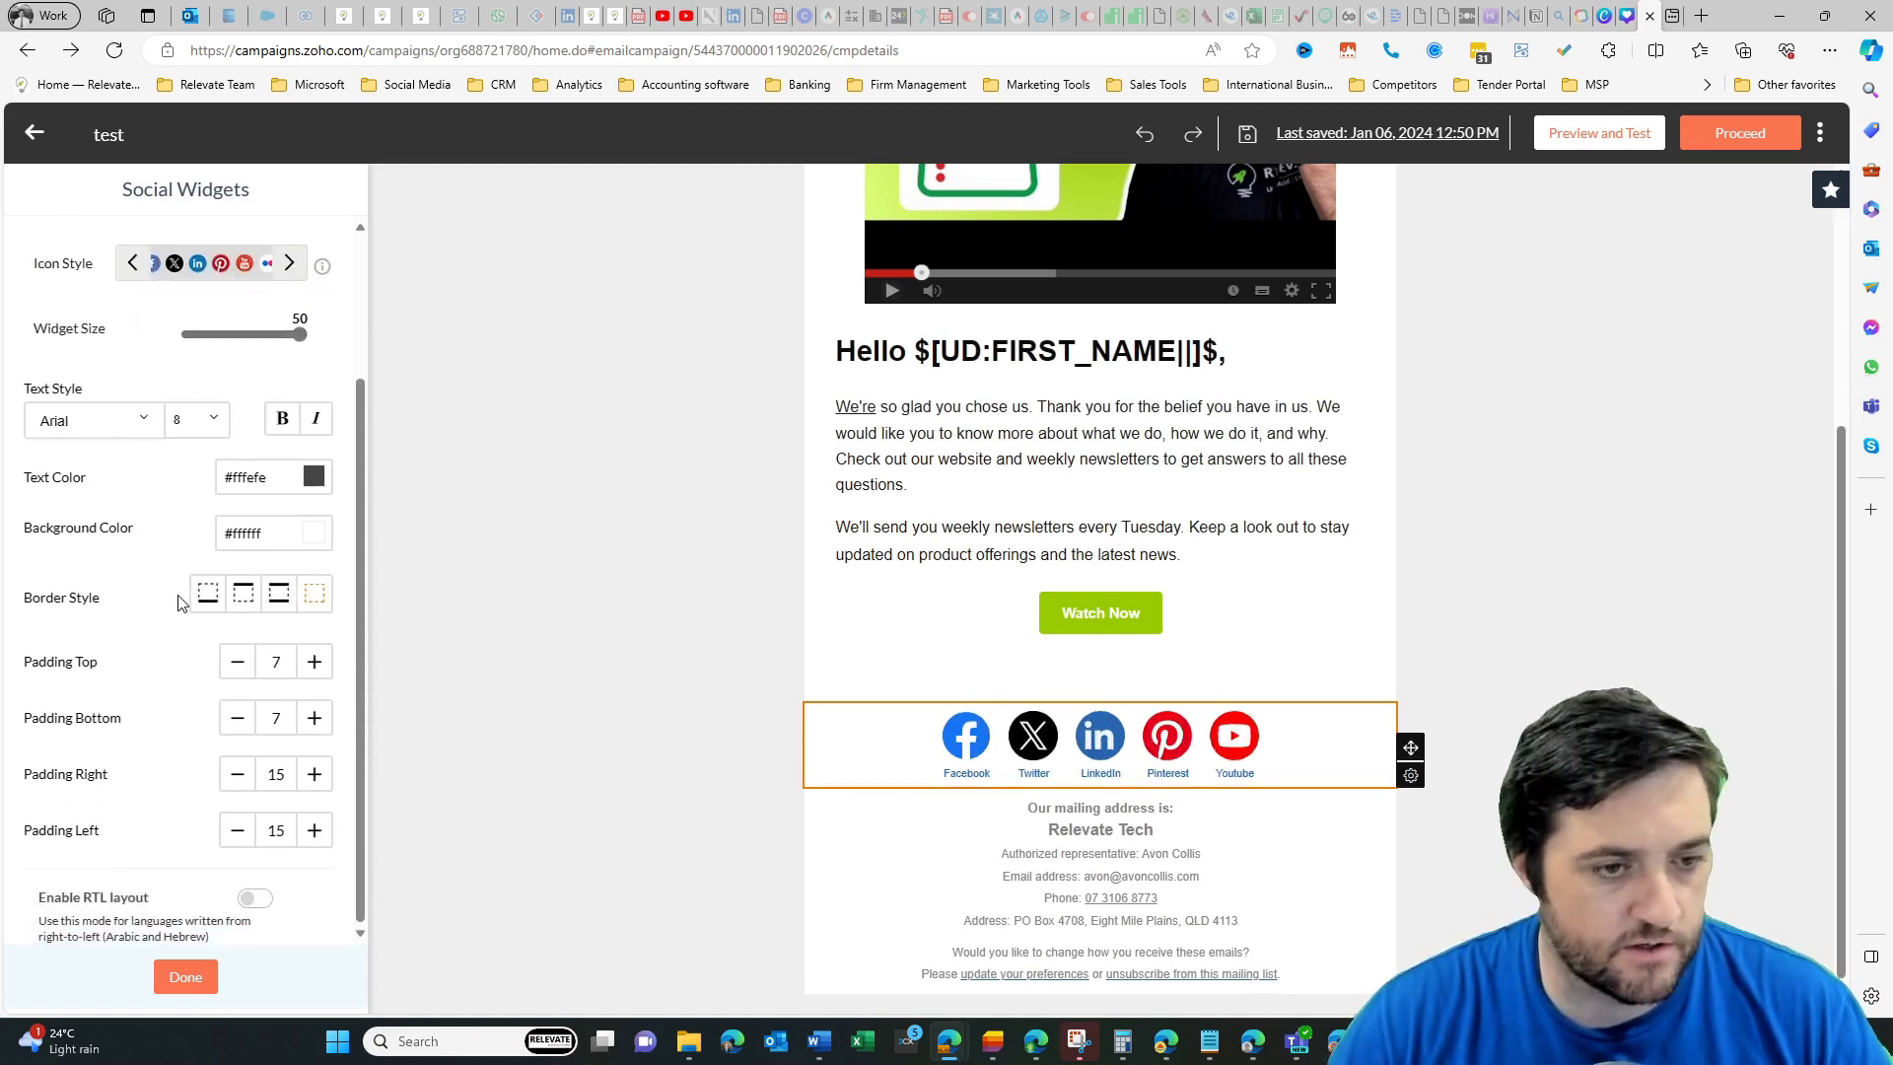
{"action": "left_click", "coordinate": [313, 477]}
{"action": "left_click", "coordinate": [273, 531]}
{"action": "left_click", "coordinate": [606, 417]}
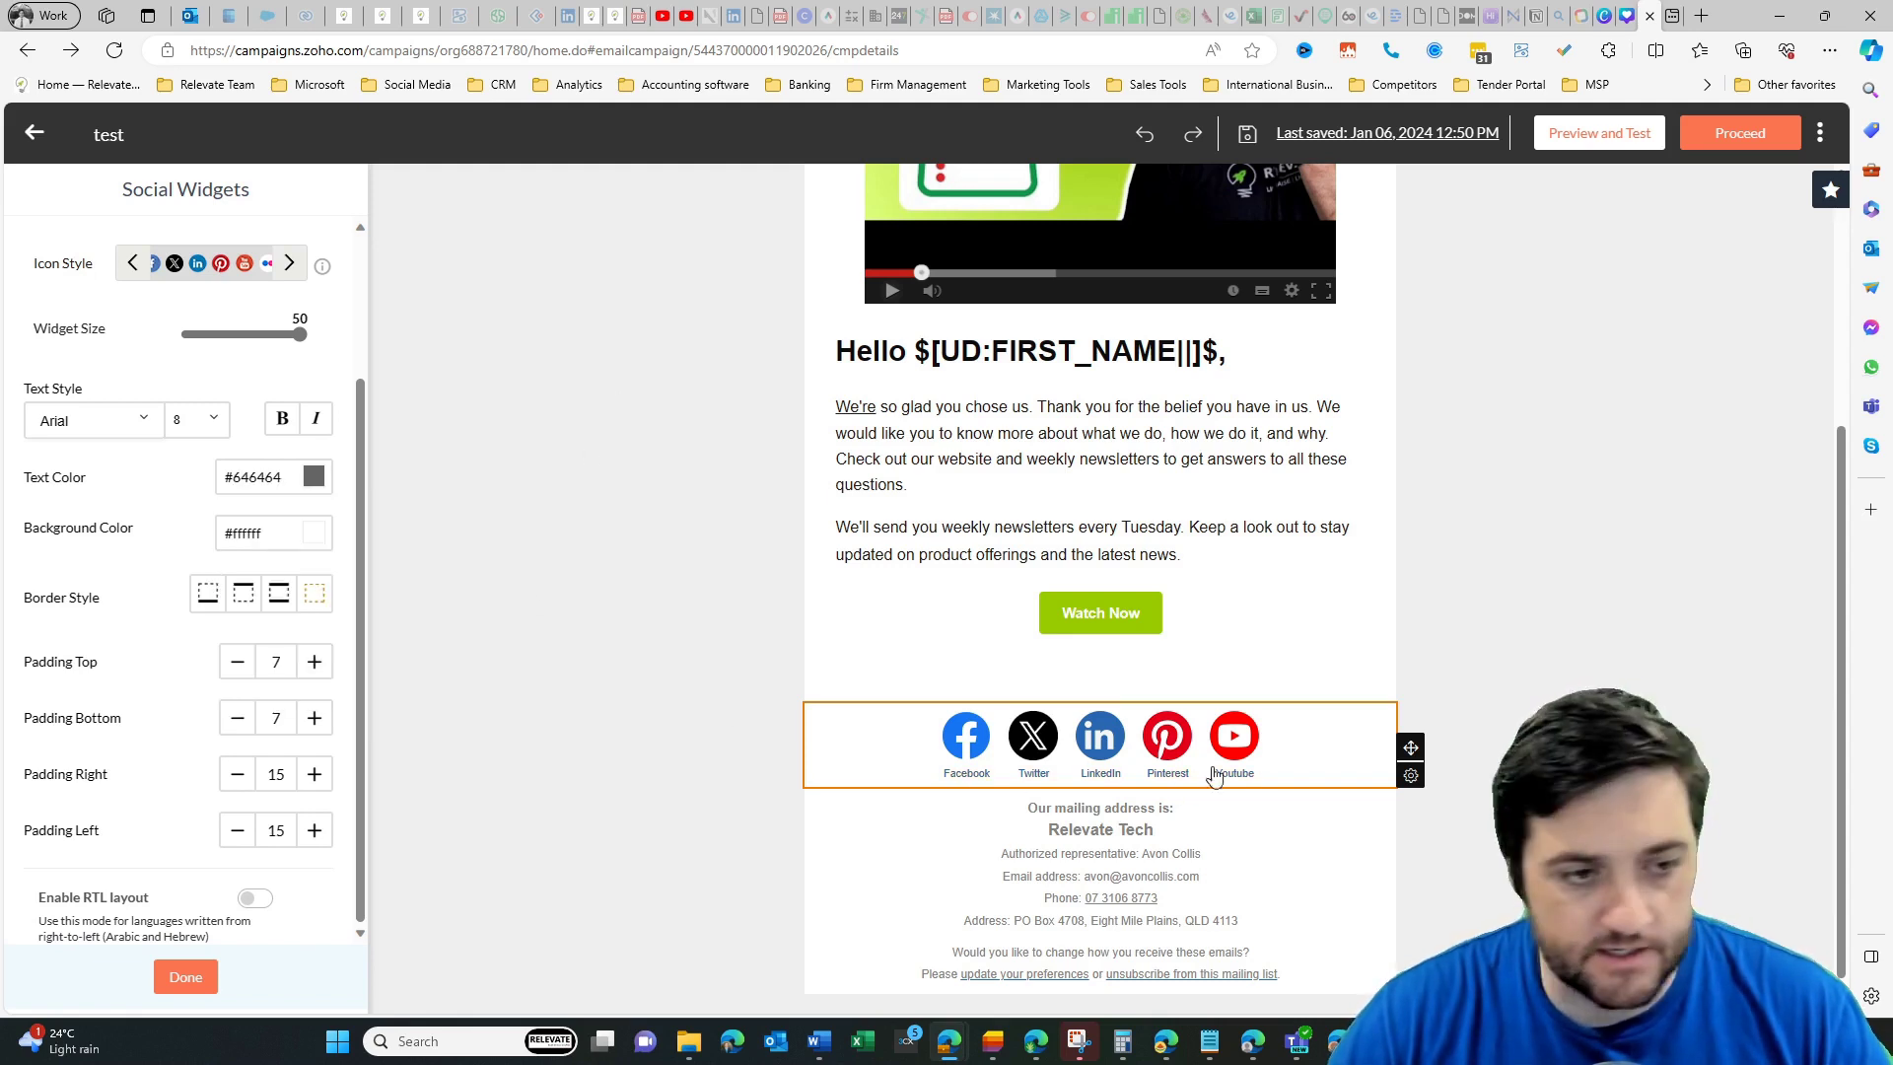
Step: Set the social icons to Icon Only display and shrink them to size 35
{"action": "scroll", "coordinate": [464, 591], "scroll_direction": "down", "scroll_amount": 1}
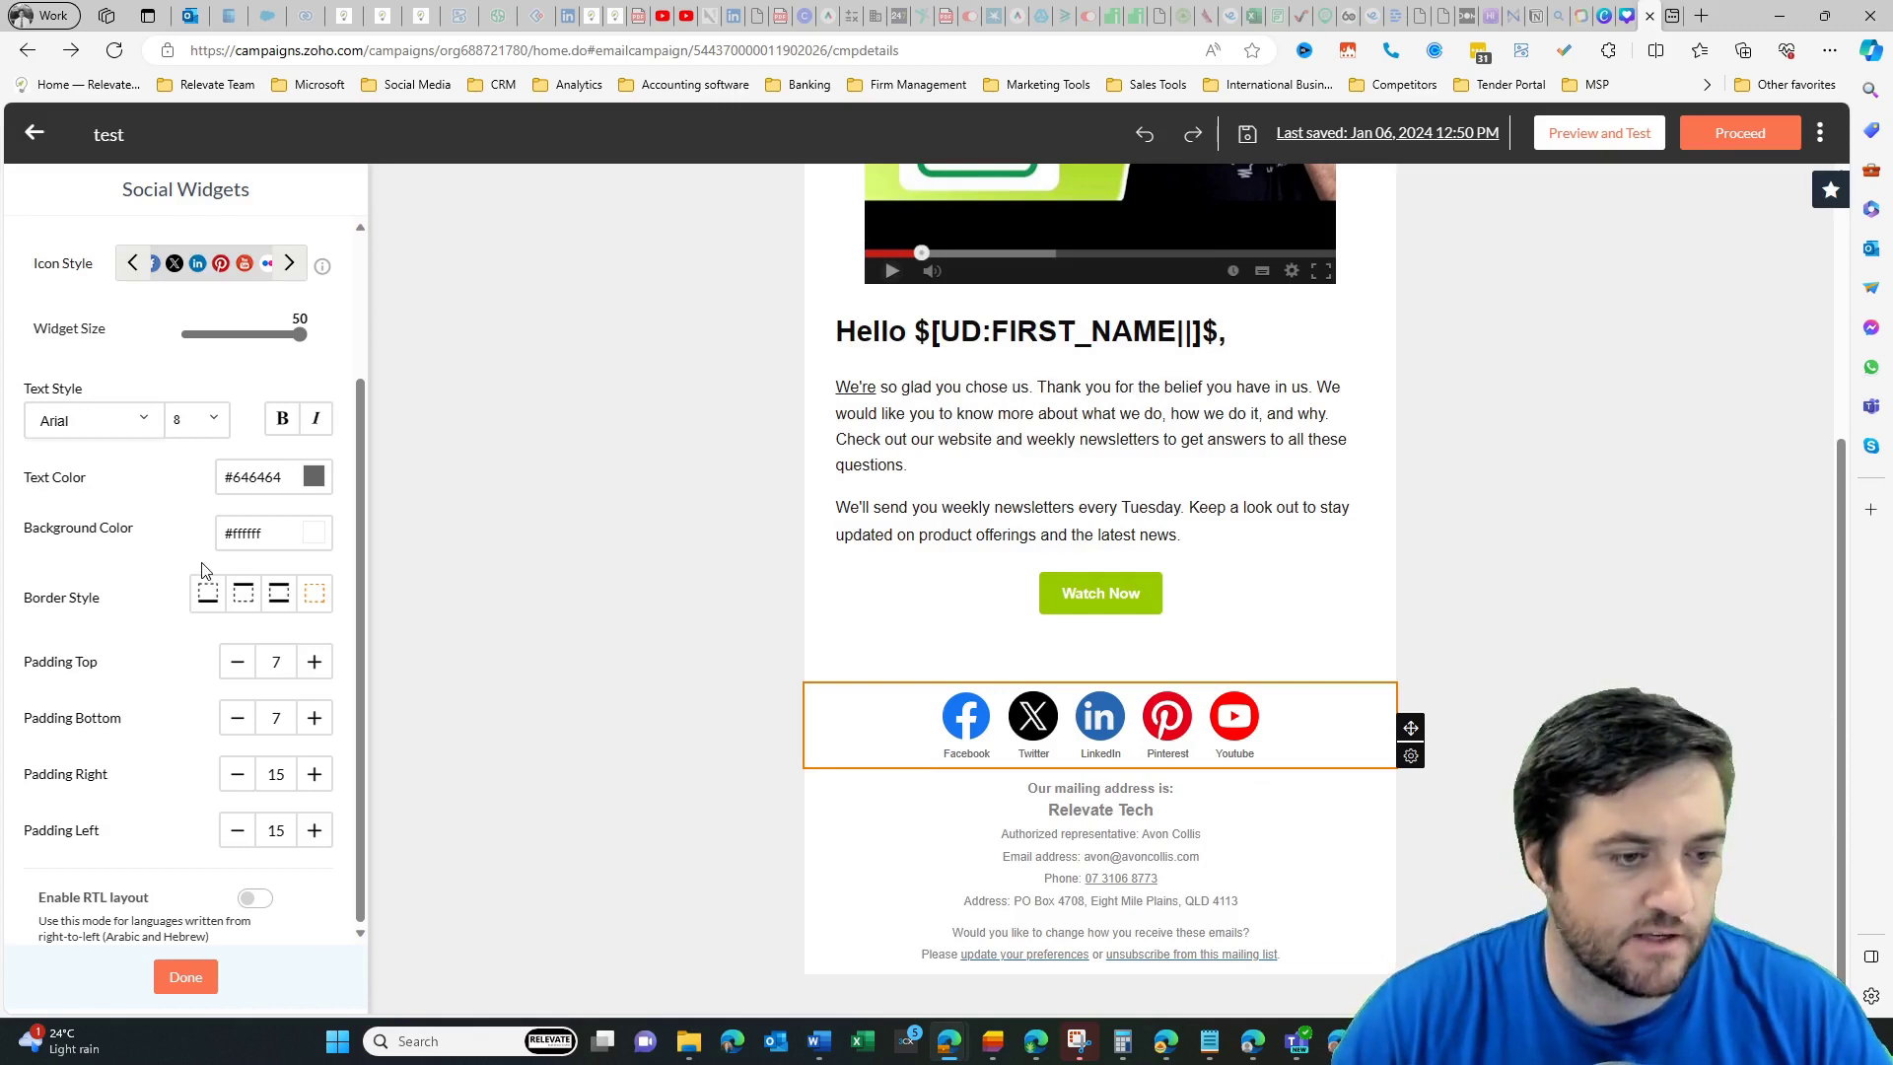
{"action": "scroll", "coordinate": [202, 570], "scroll_direction": "up", "scroll_amount": 3}
{"action": "left_click", "coordinate": [169, 318]}
{"action": "left_click", "coordinate": [163, 356]}
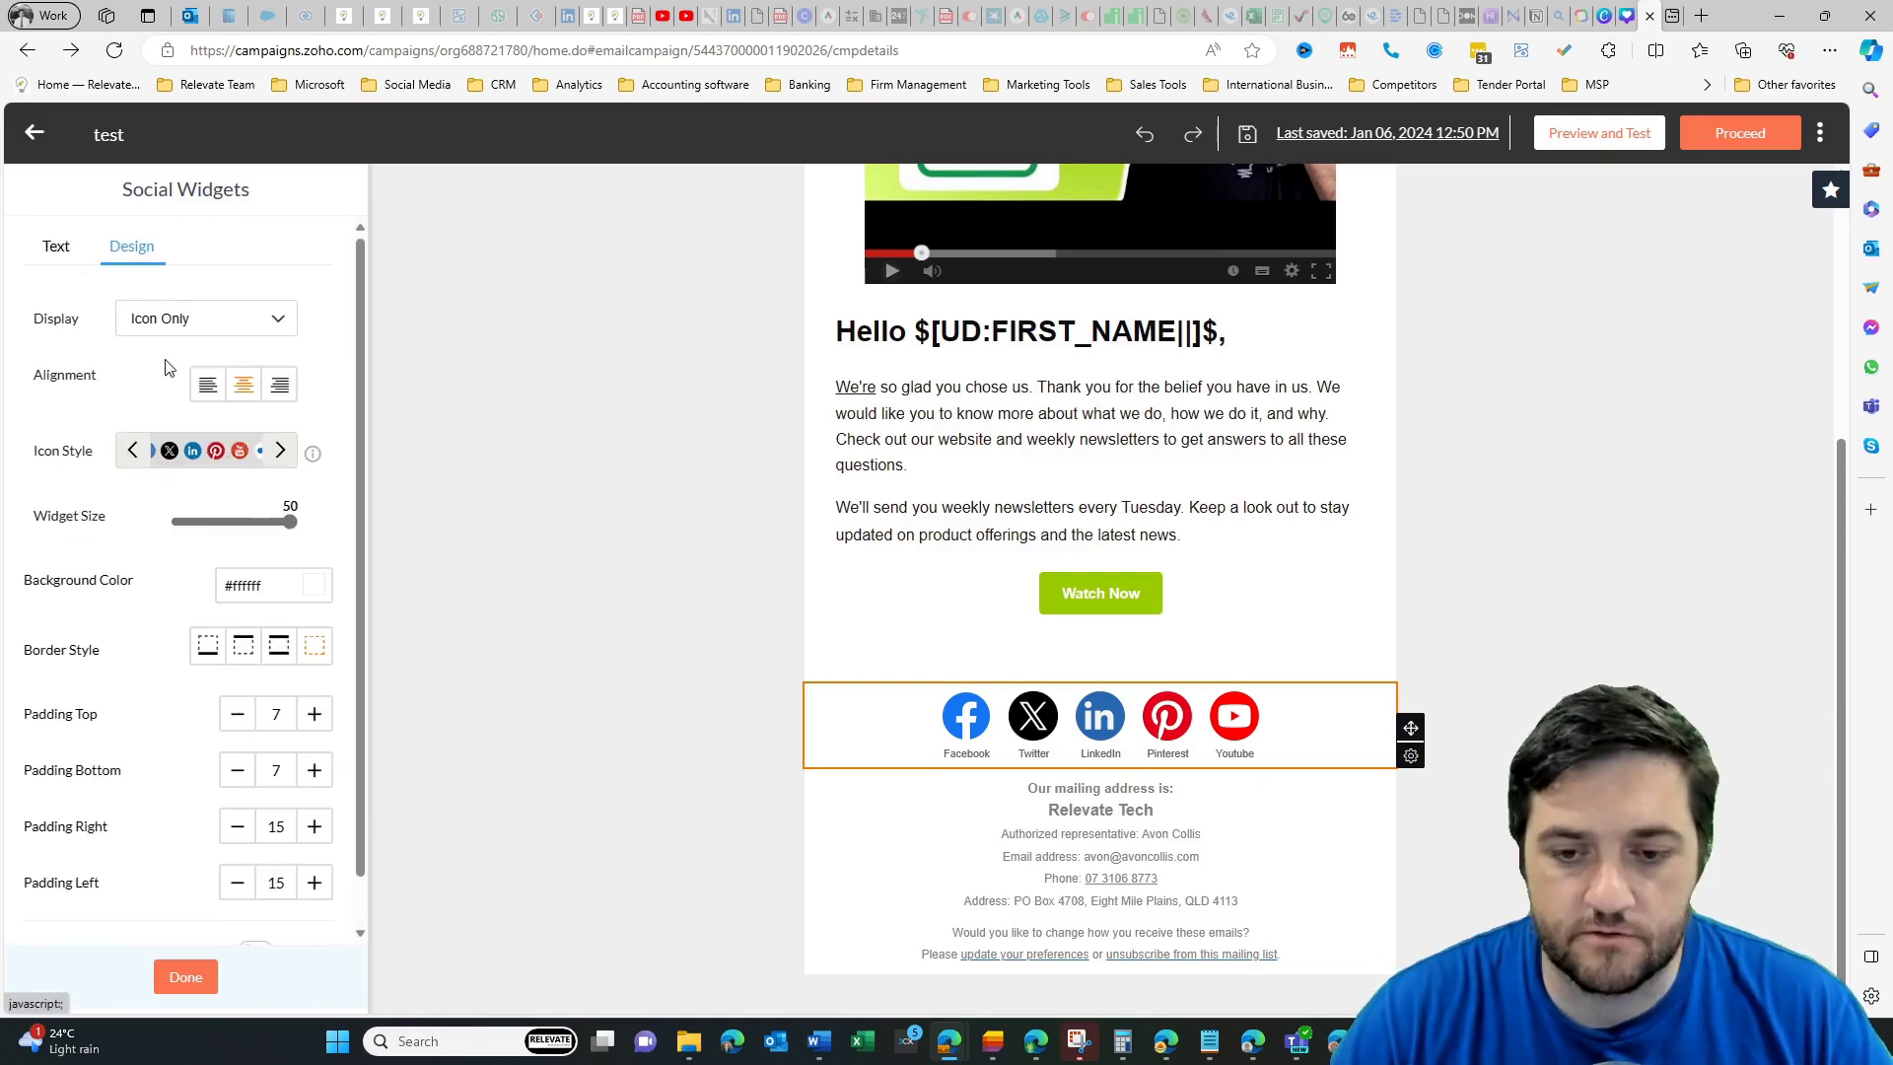
{"action": "left_click_drag", "start_coordinate": [290, 521], "coordinate": [229, 524]}
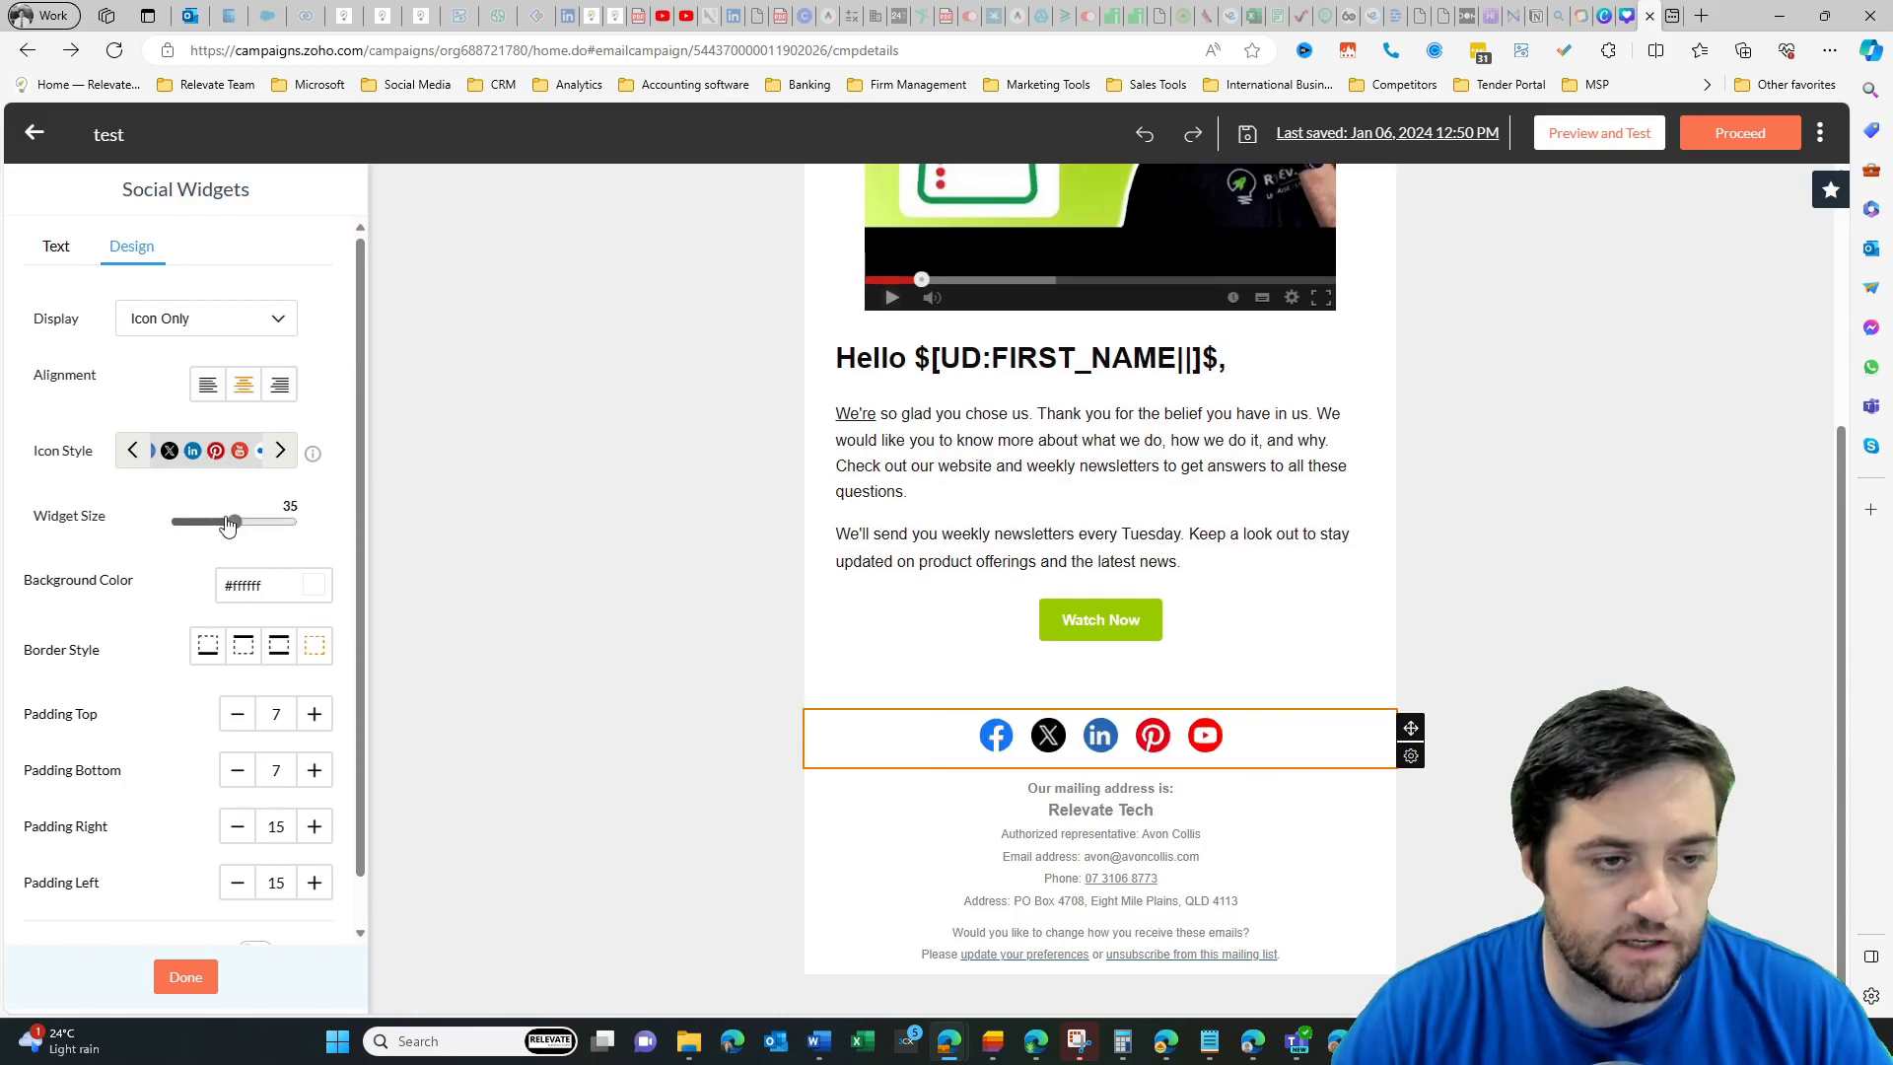
{"action": "left_click", "coordinate": [1101, 858]}
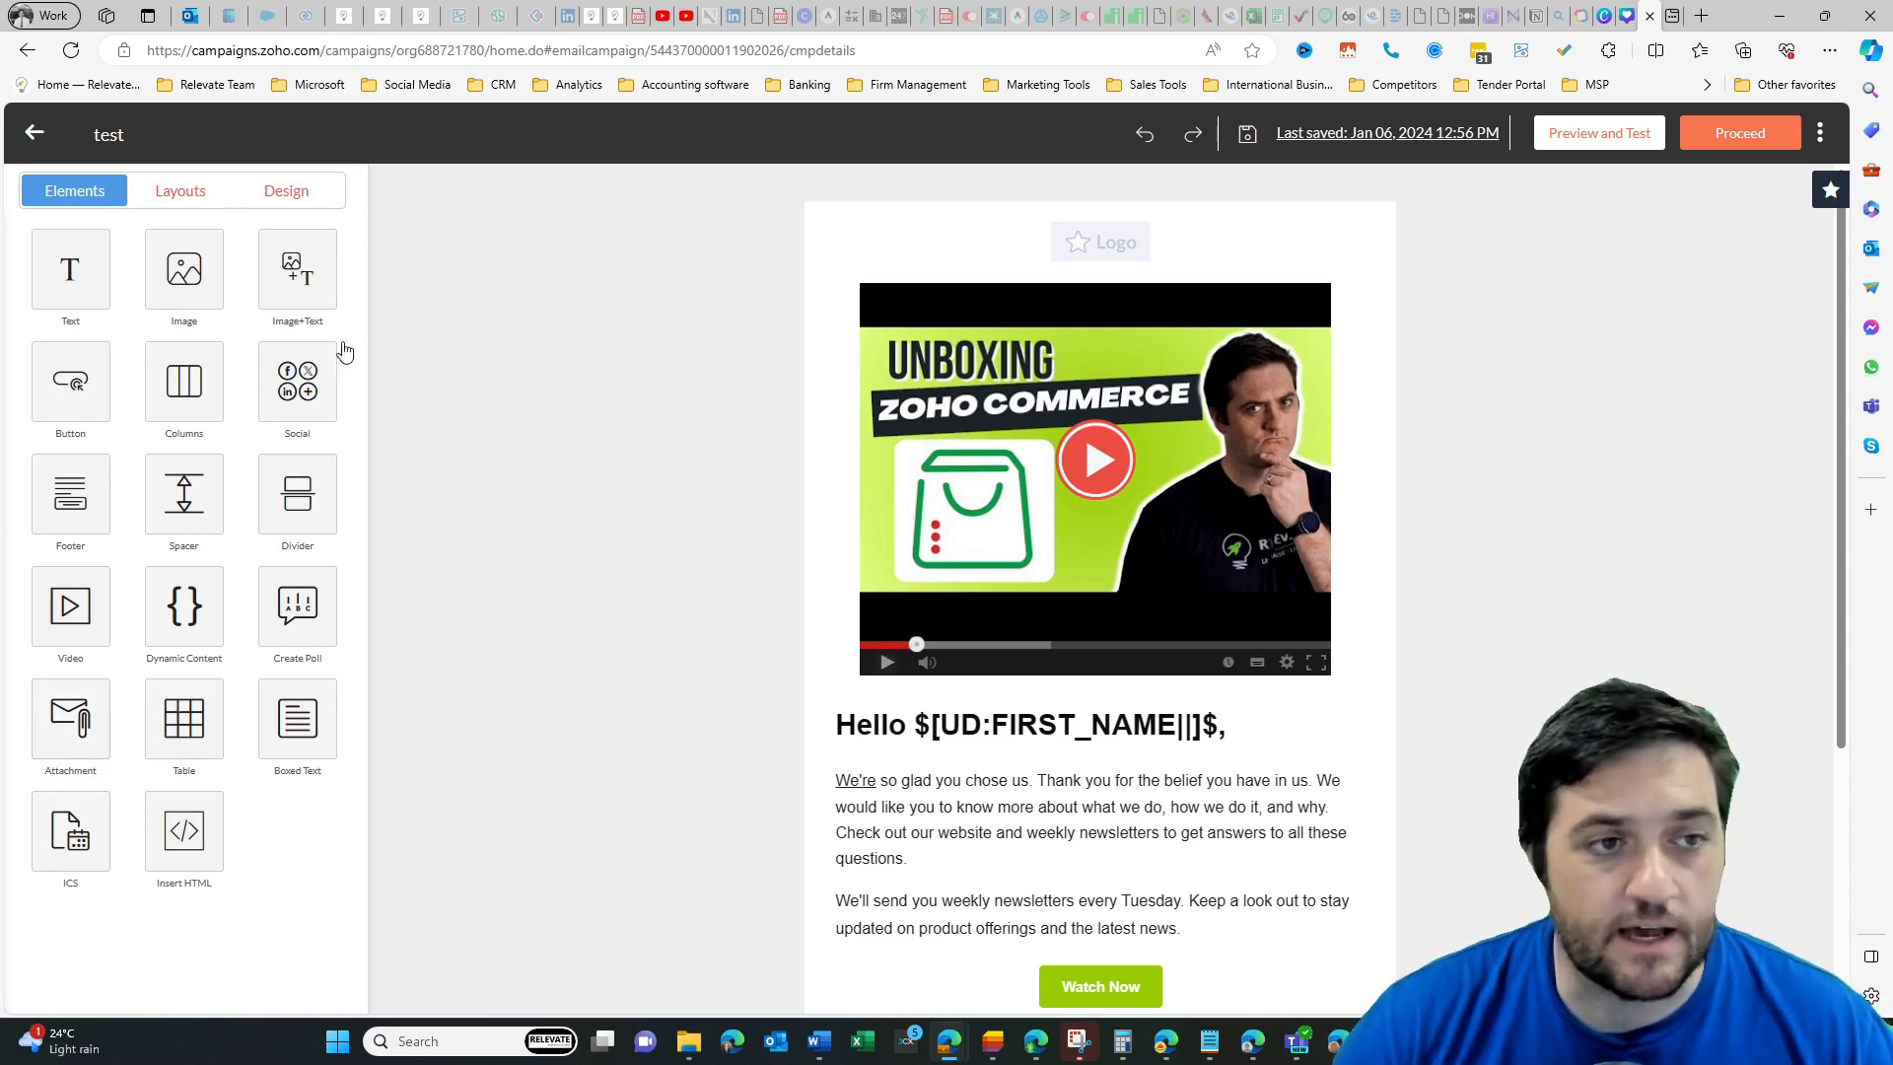
{"action": "left_click", "coordinate": [185, 192]}
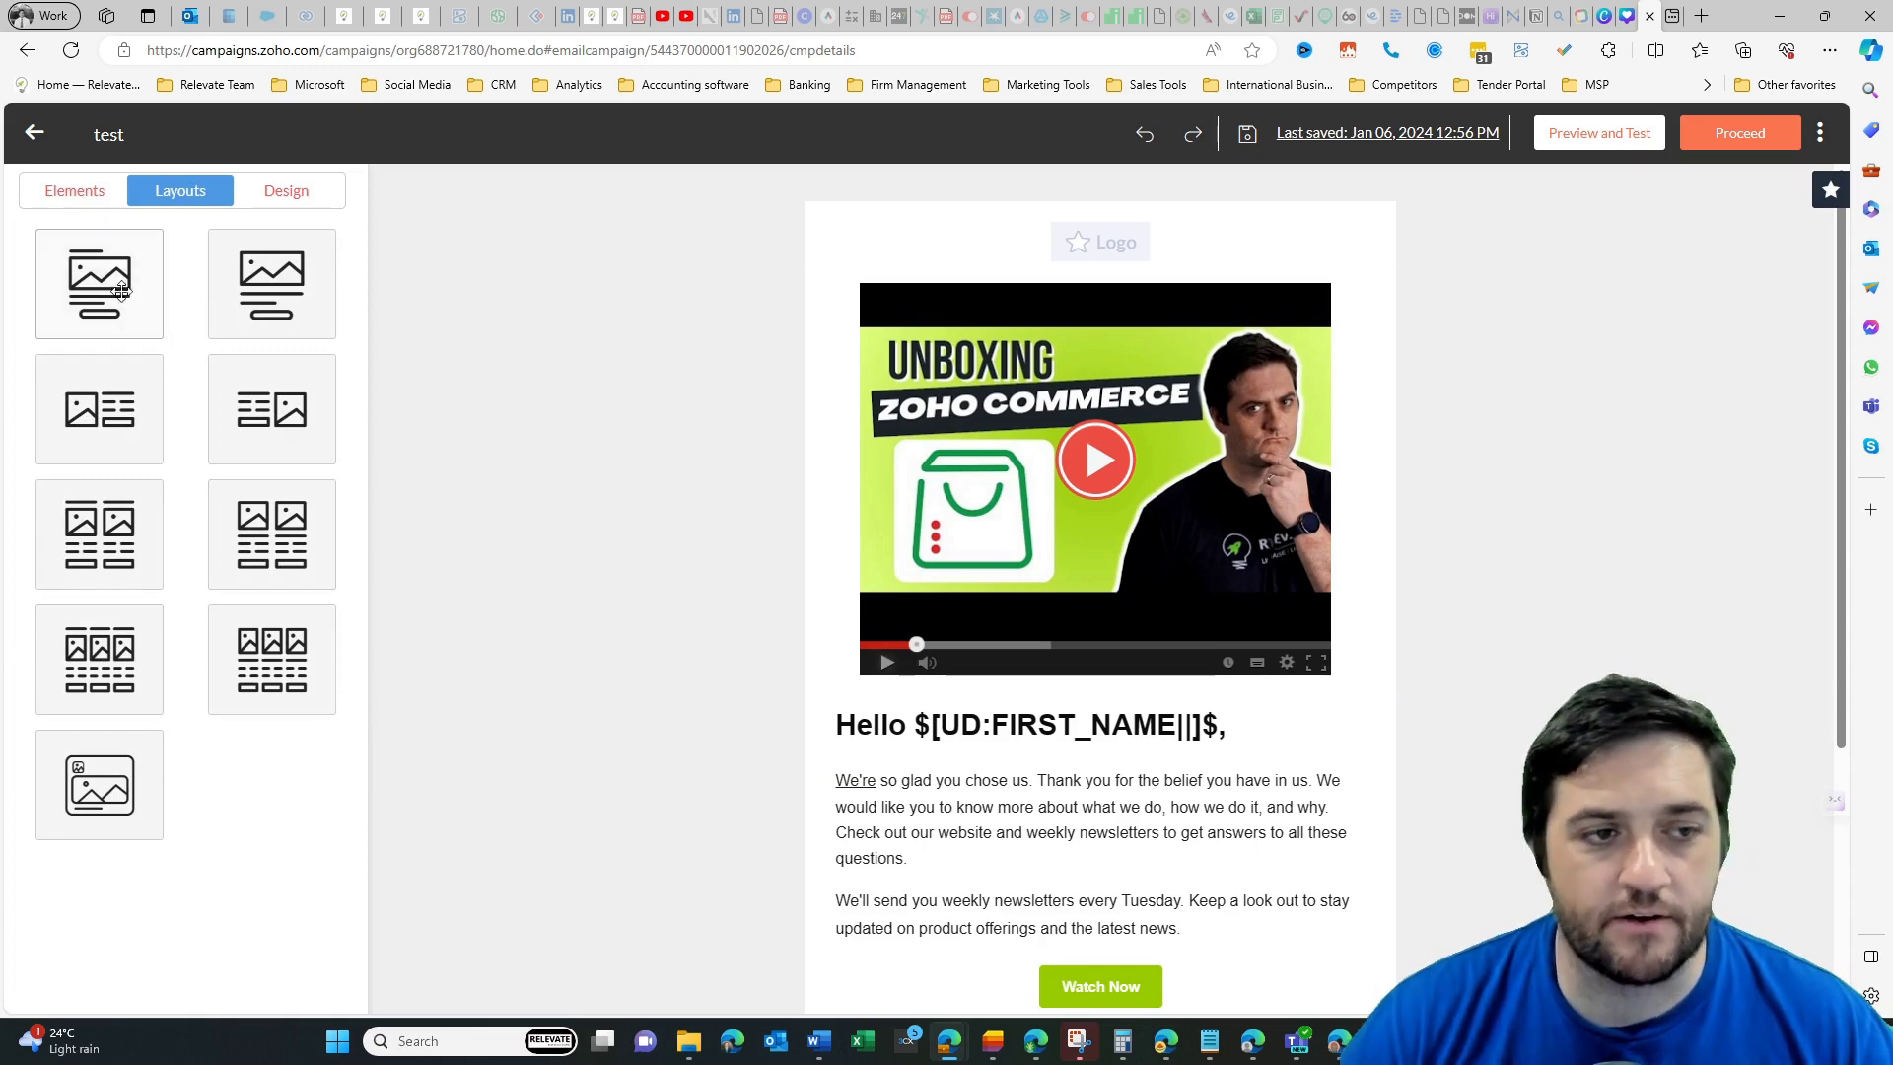
{"action": "scroll", "coordinate": [1380, 785], "scroll_direction": "down", "scroll_amount": 3}
{"action": "scroll", "coordinate": [1267, 799], "scroll_direction": "up", "scroll_amount": 3}
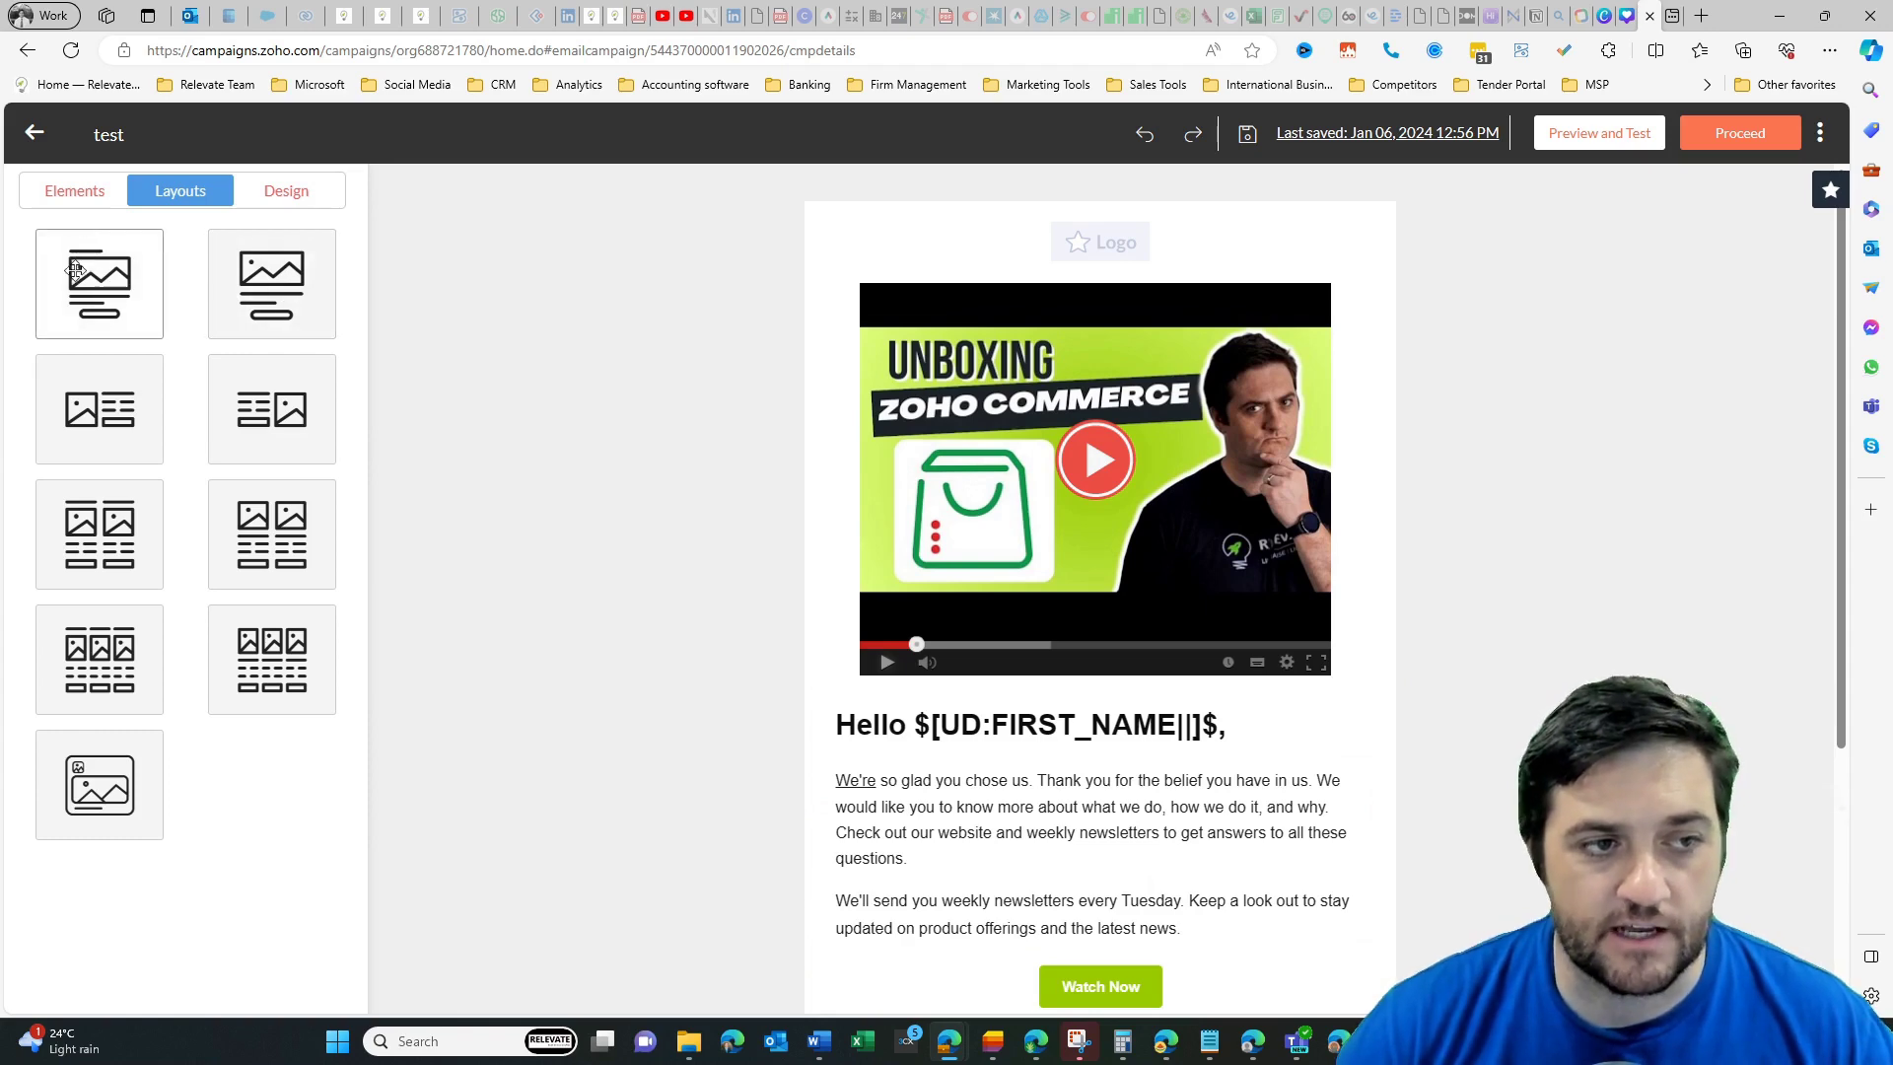
{"action": "scroll", "coordinate": [986, 592], "scroll_direction": "down", "scroll_amount": 3}
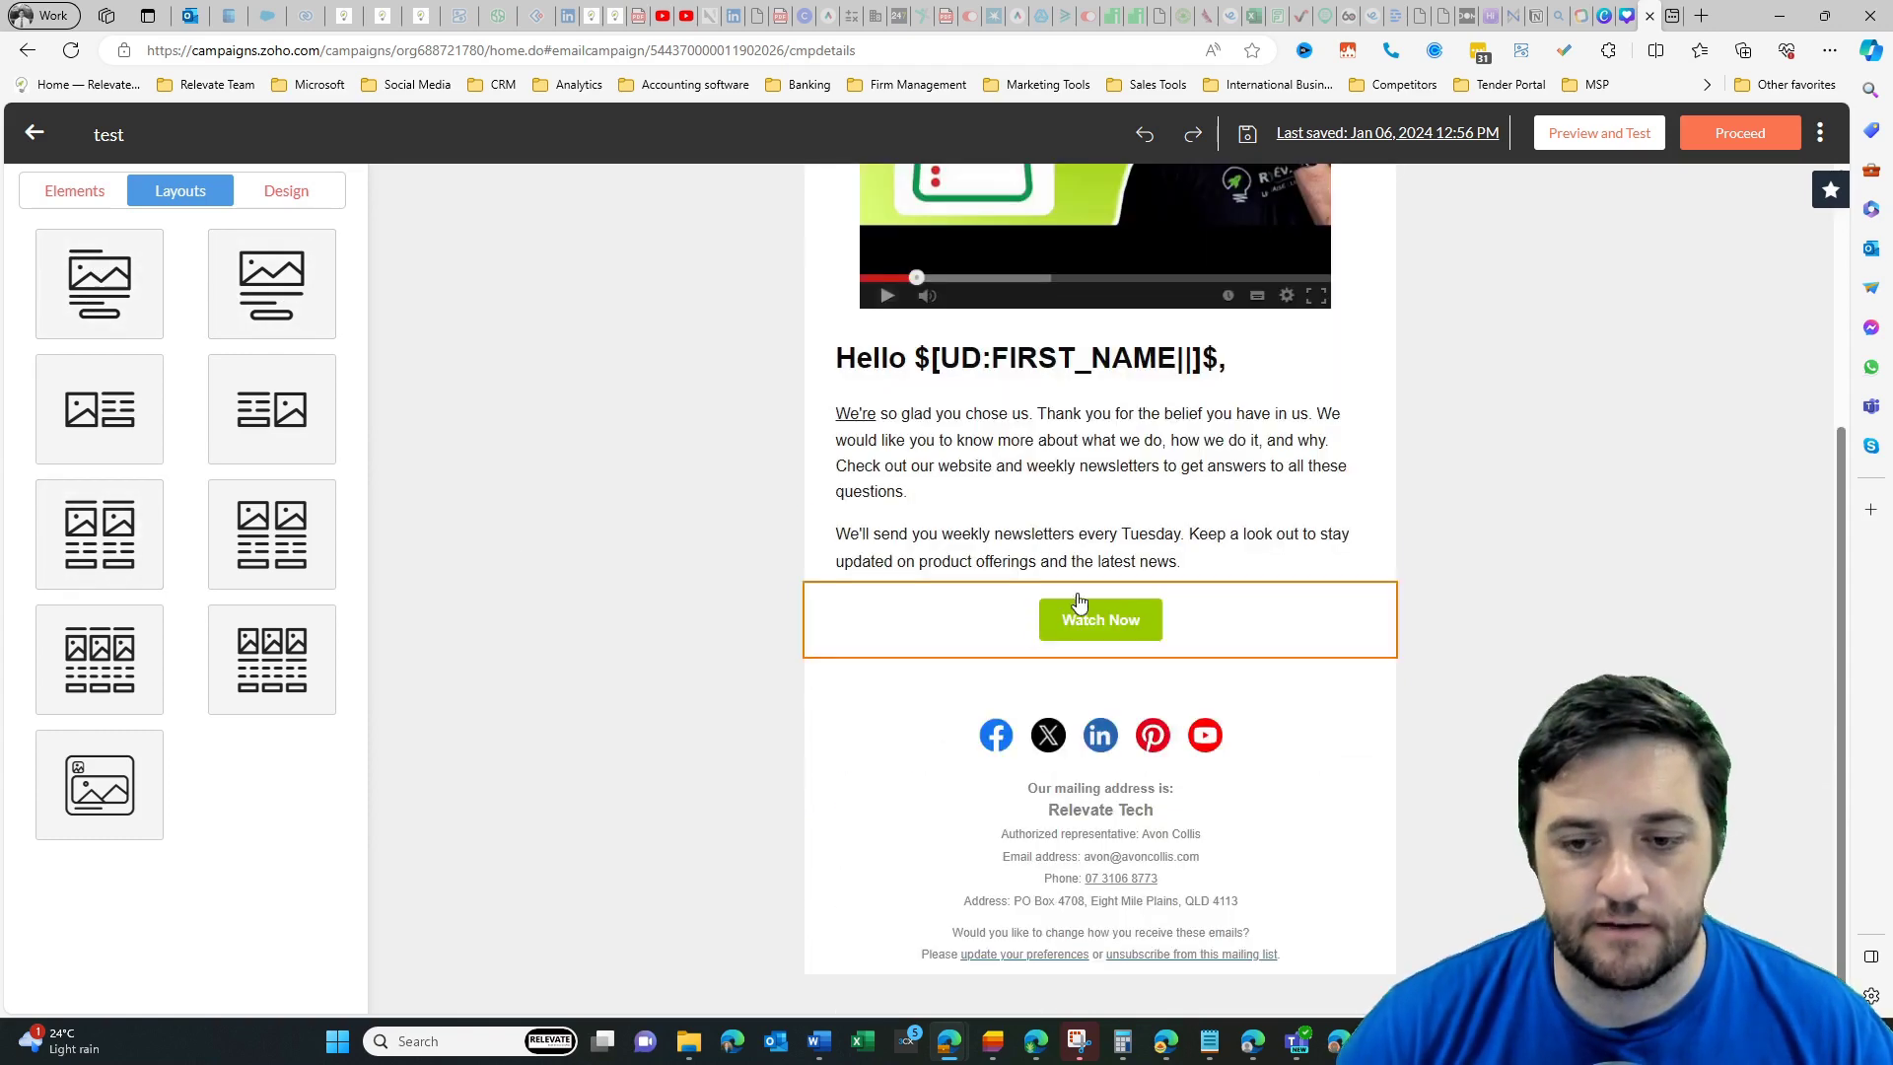
{"action": "left_click", "coordinate": [98, 409]}
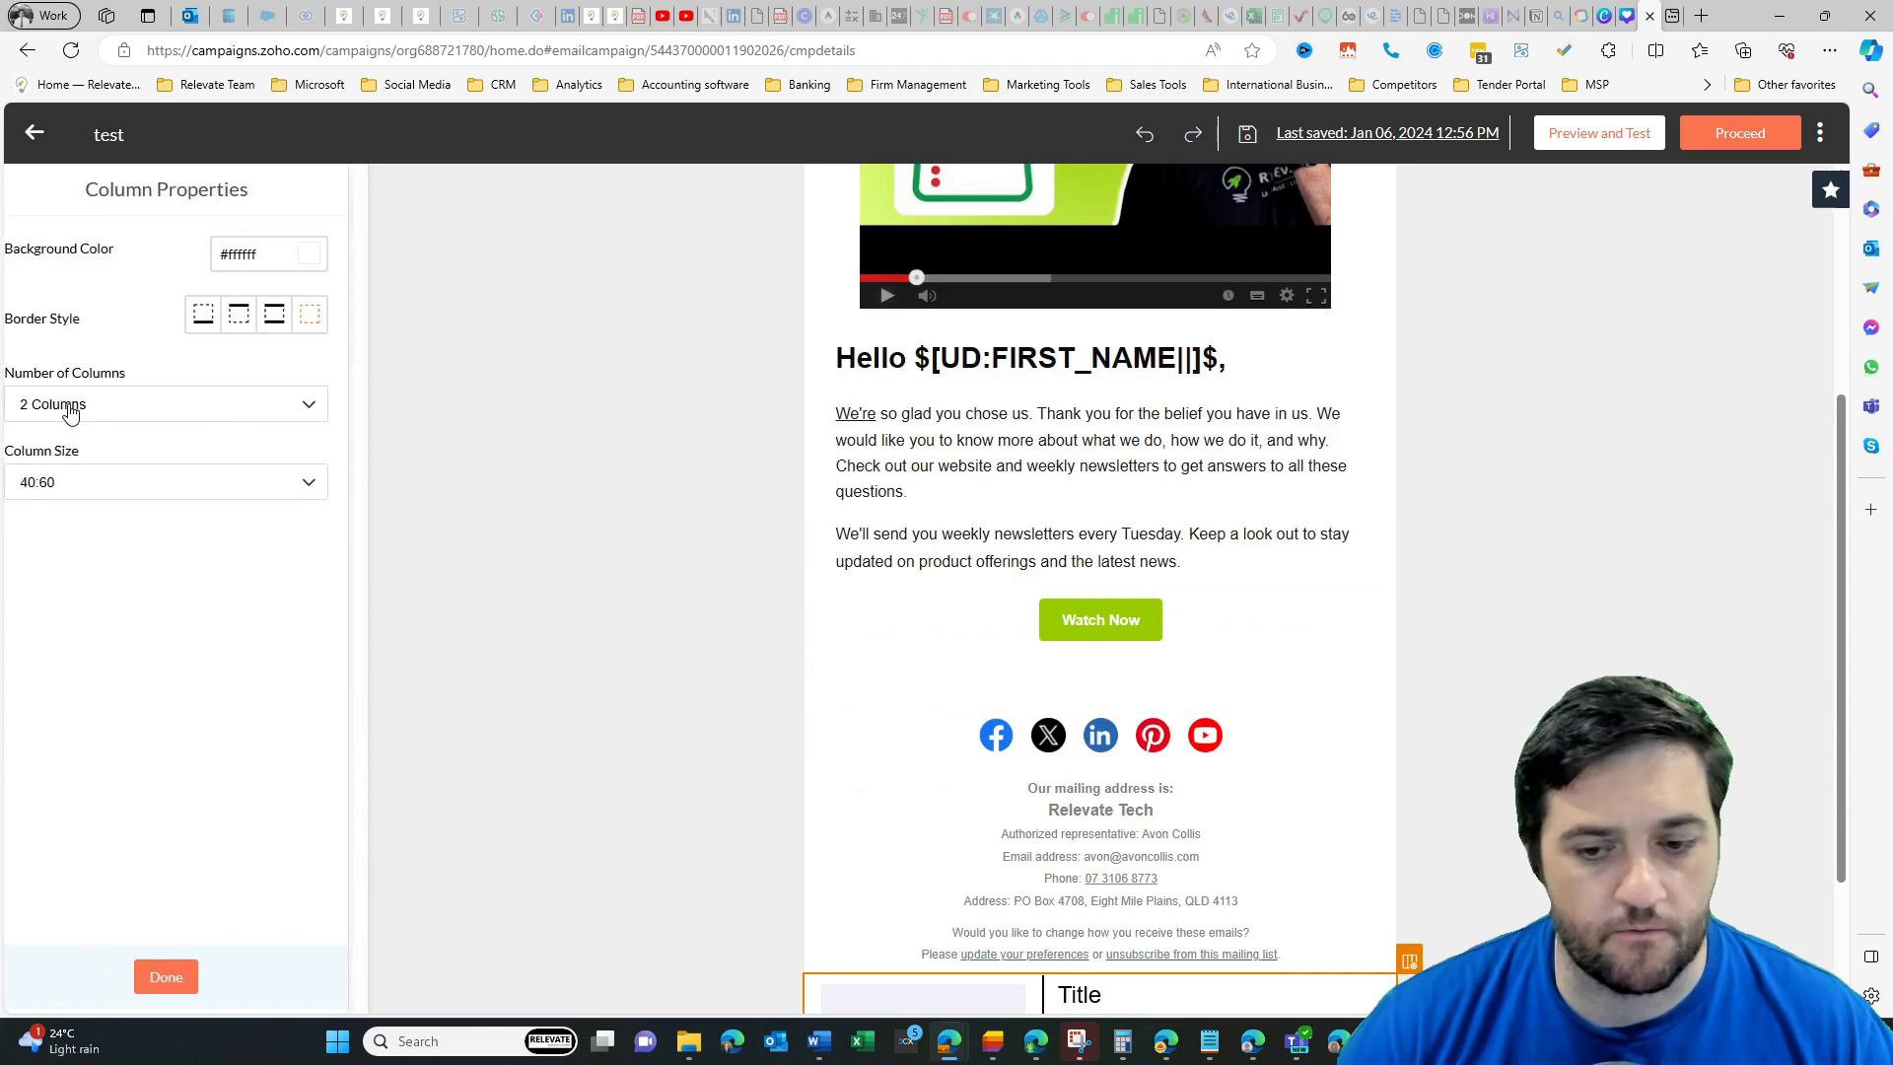
{"action": "scroll", "coordinate": [1040, 870], "scroll_direction": "down", "scroll_amount": 2}
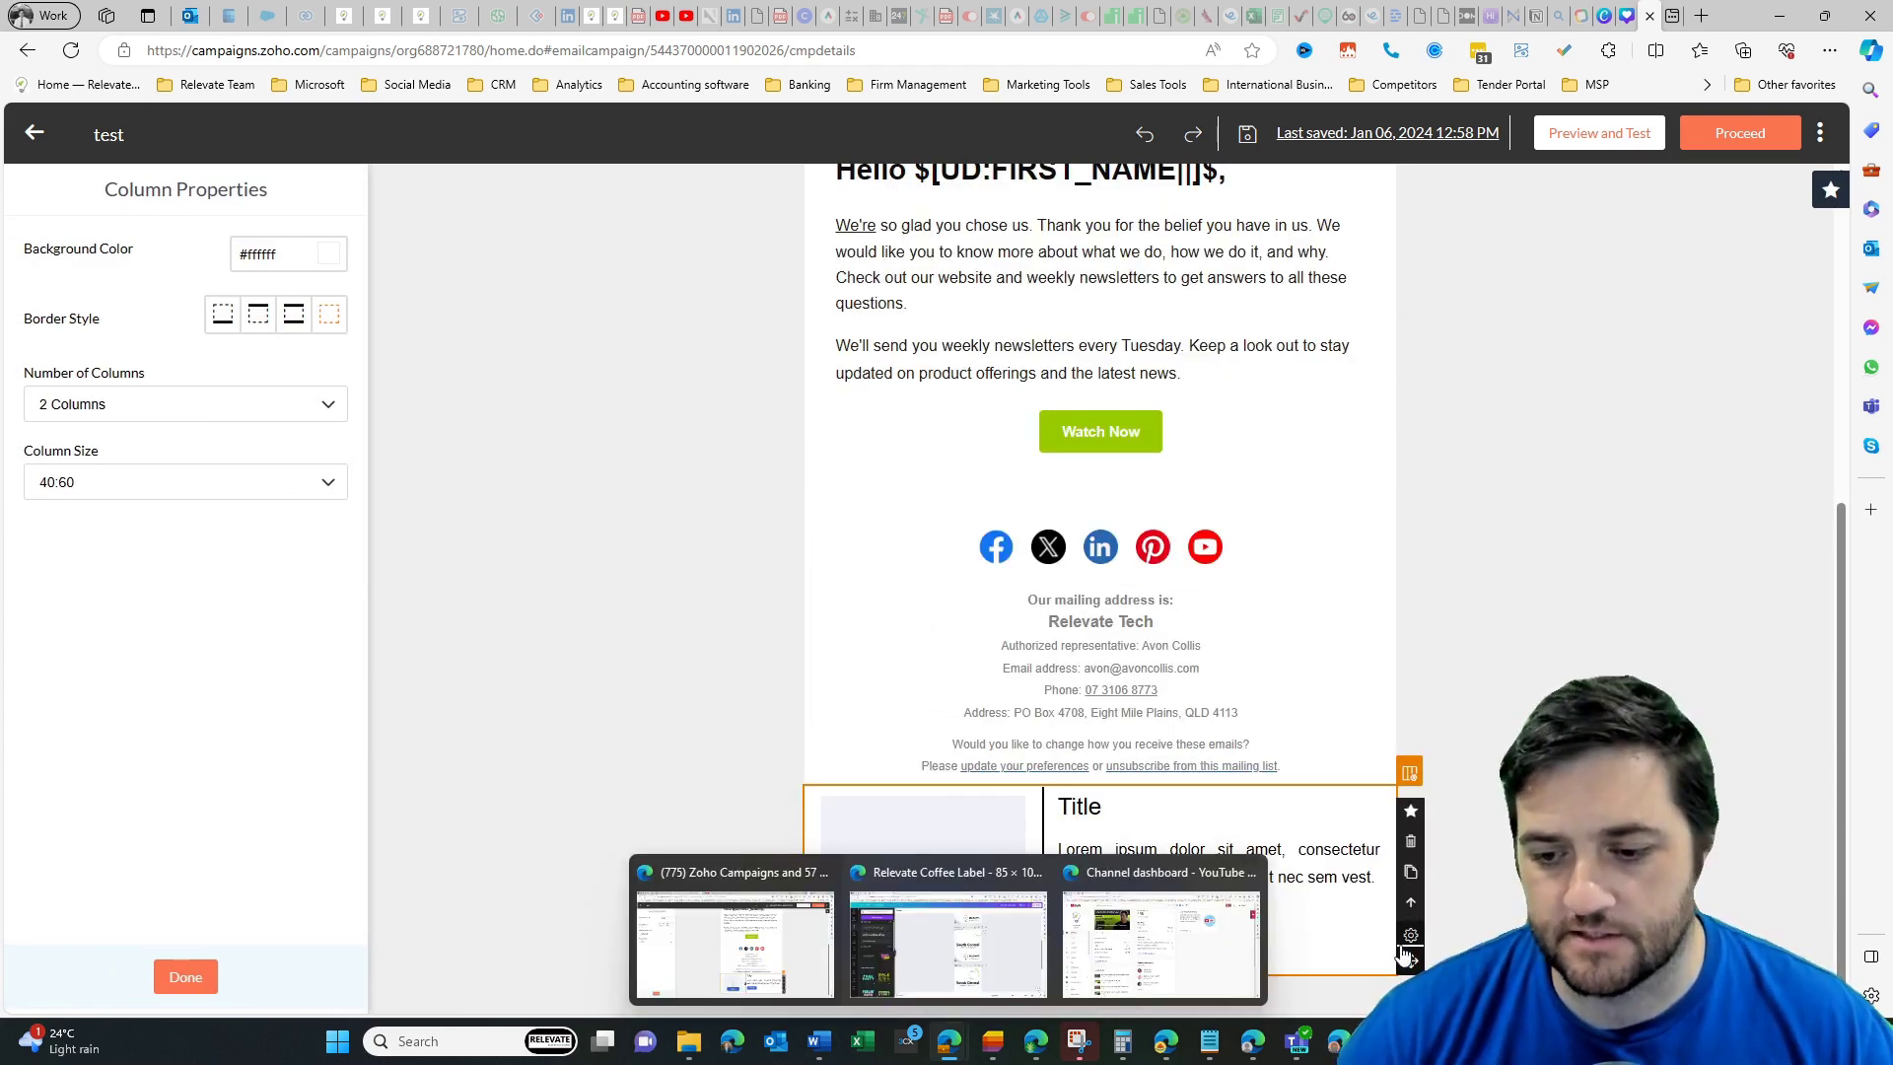
{"action": "left_click", "coordinate": [1410, 840]}
{"action": "left_click", "coordinate": [1120, 516]}
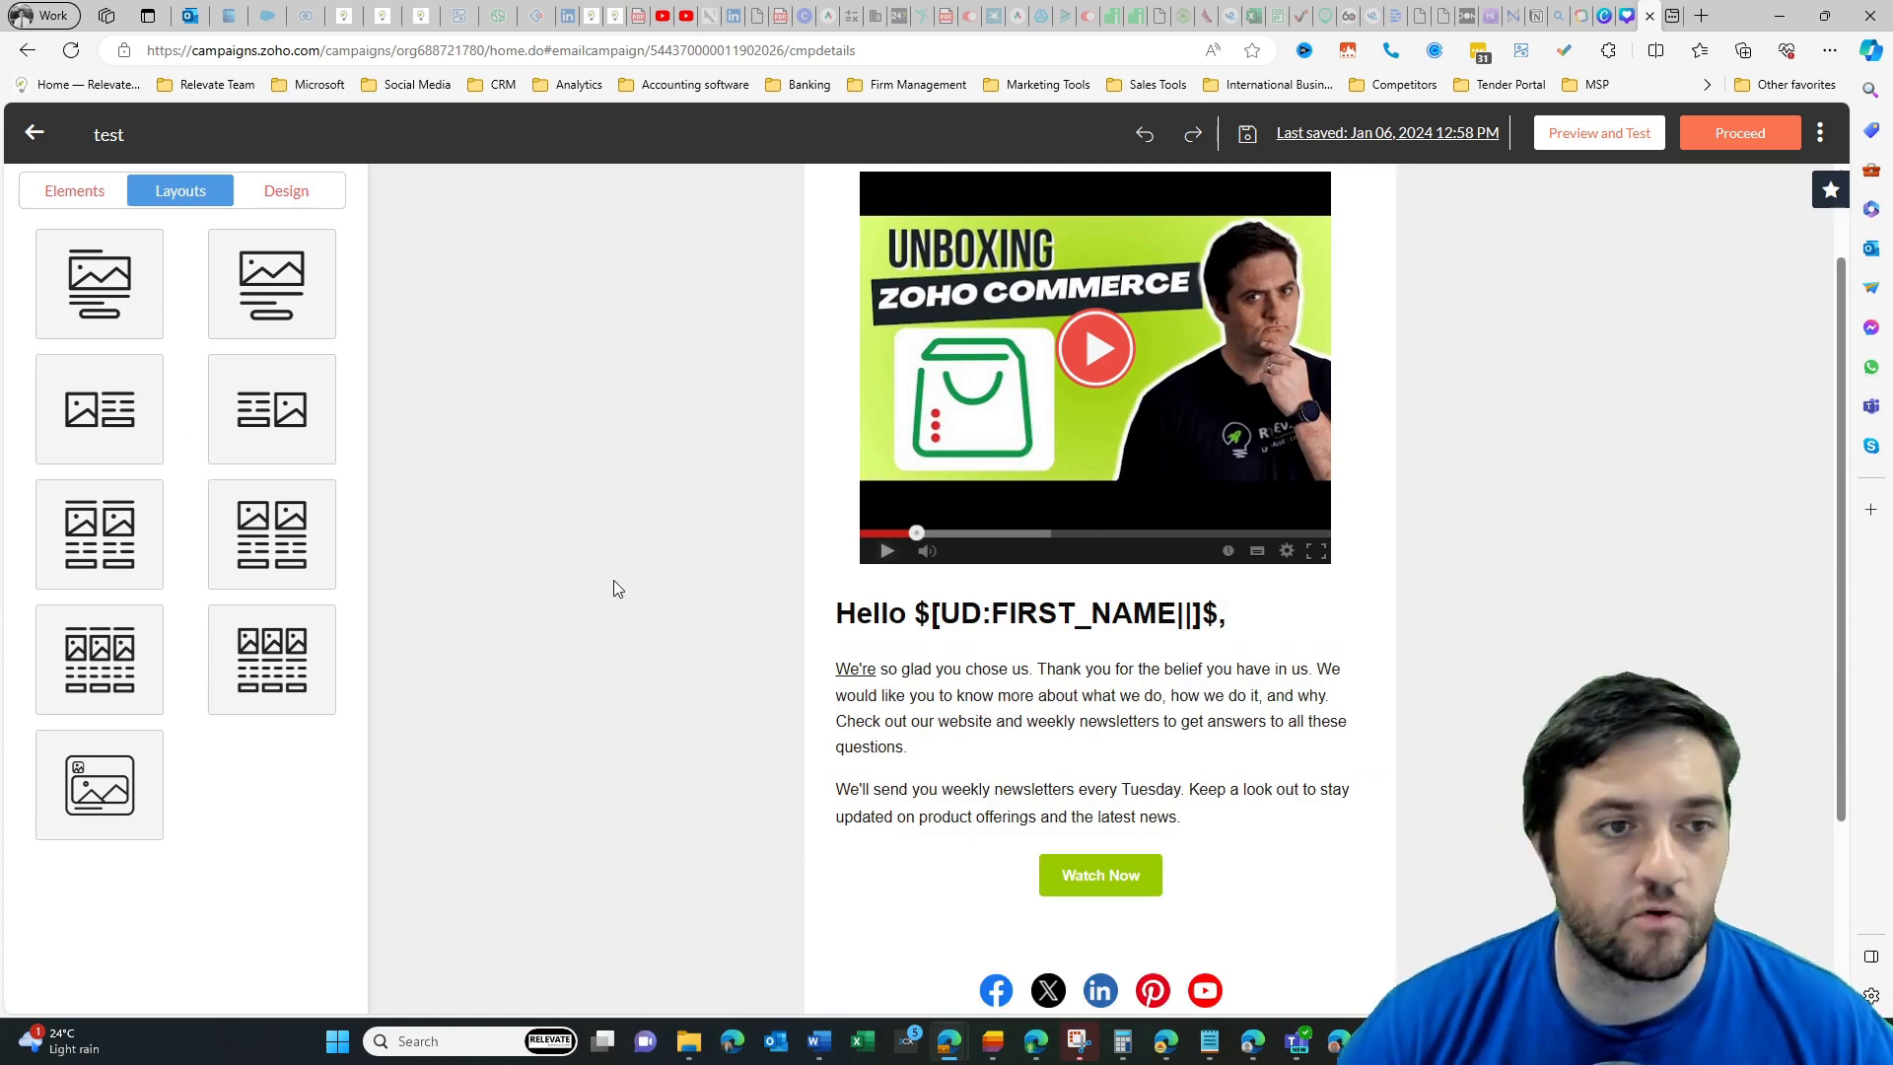
Step: In the template Design settings, try a black inner background, then restore it to white
{"action": "left_click", "coordinate": [288, 194]}
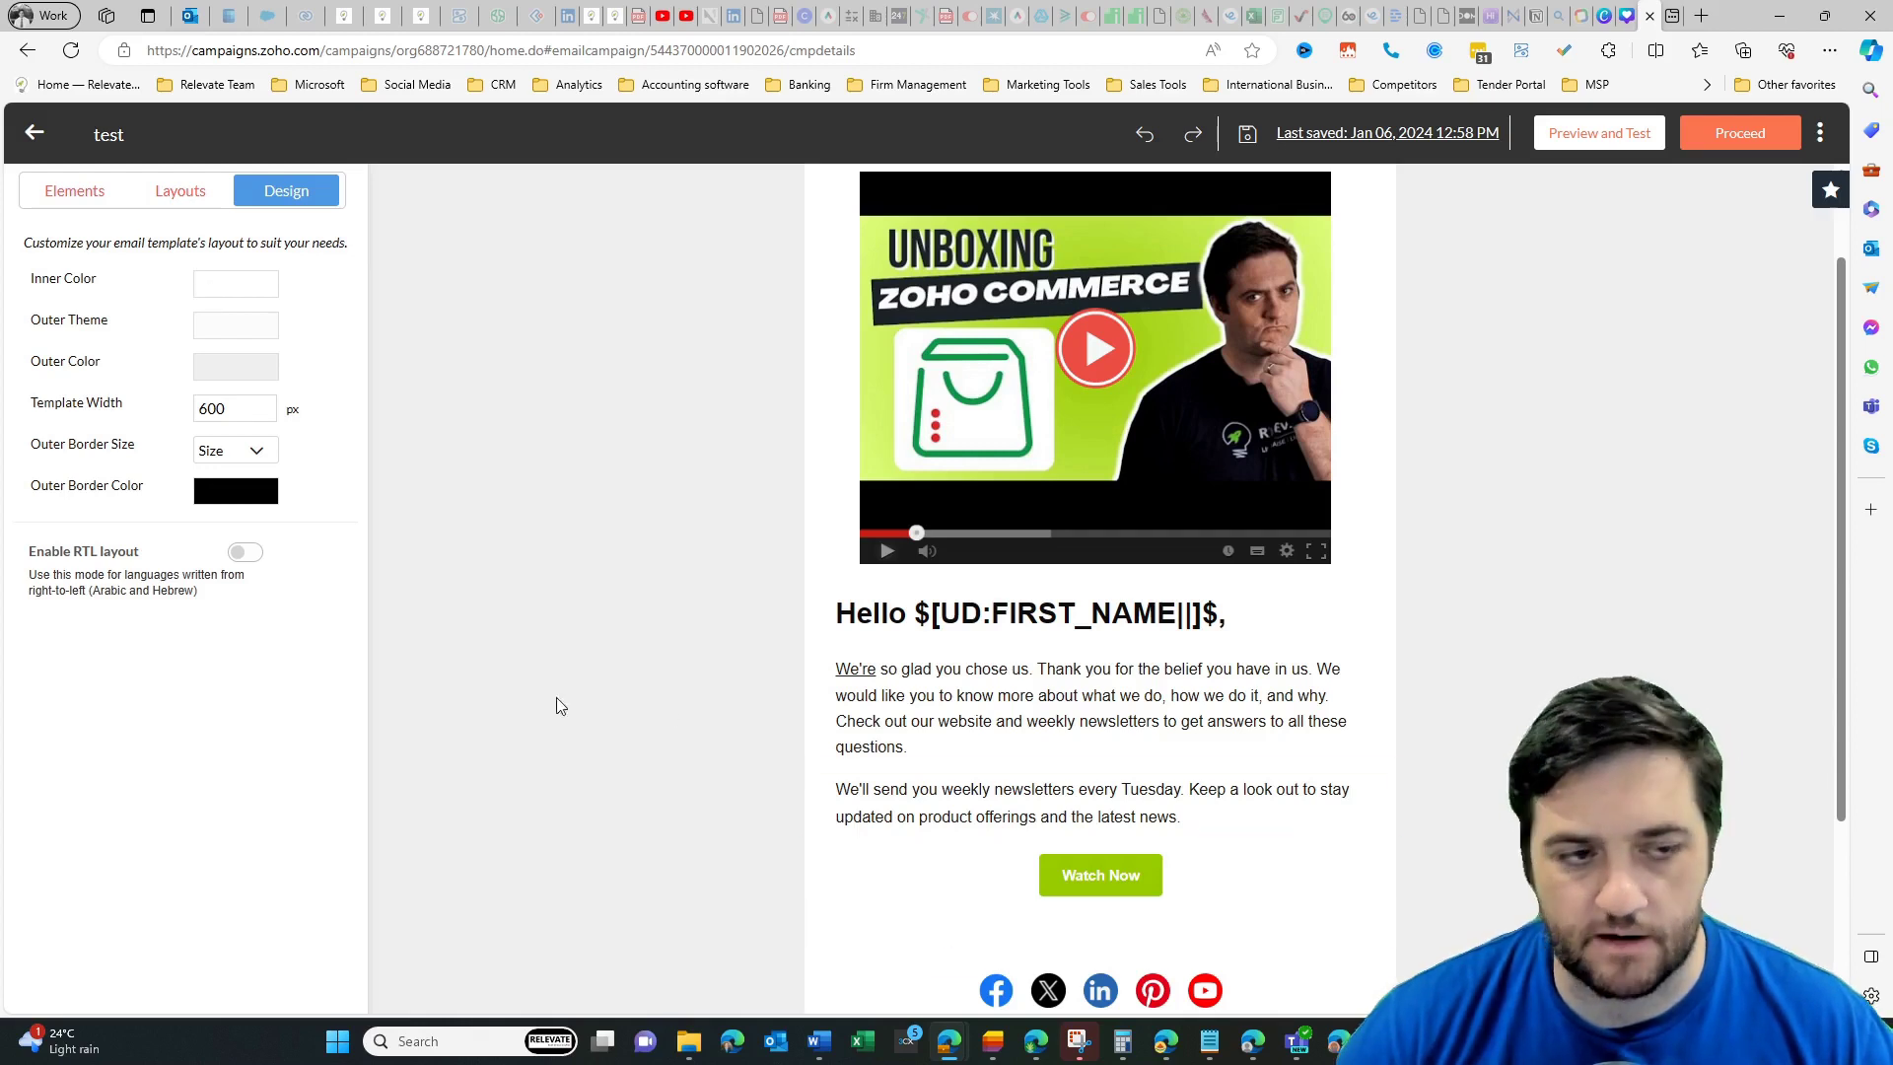
{"action": "left_click", "coordinate": [259, 286]}
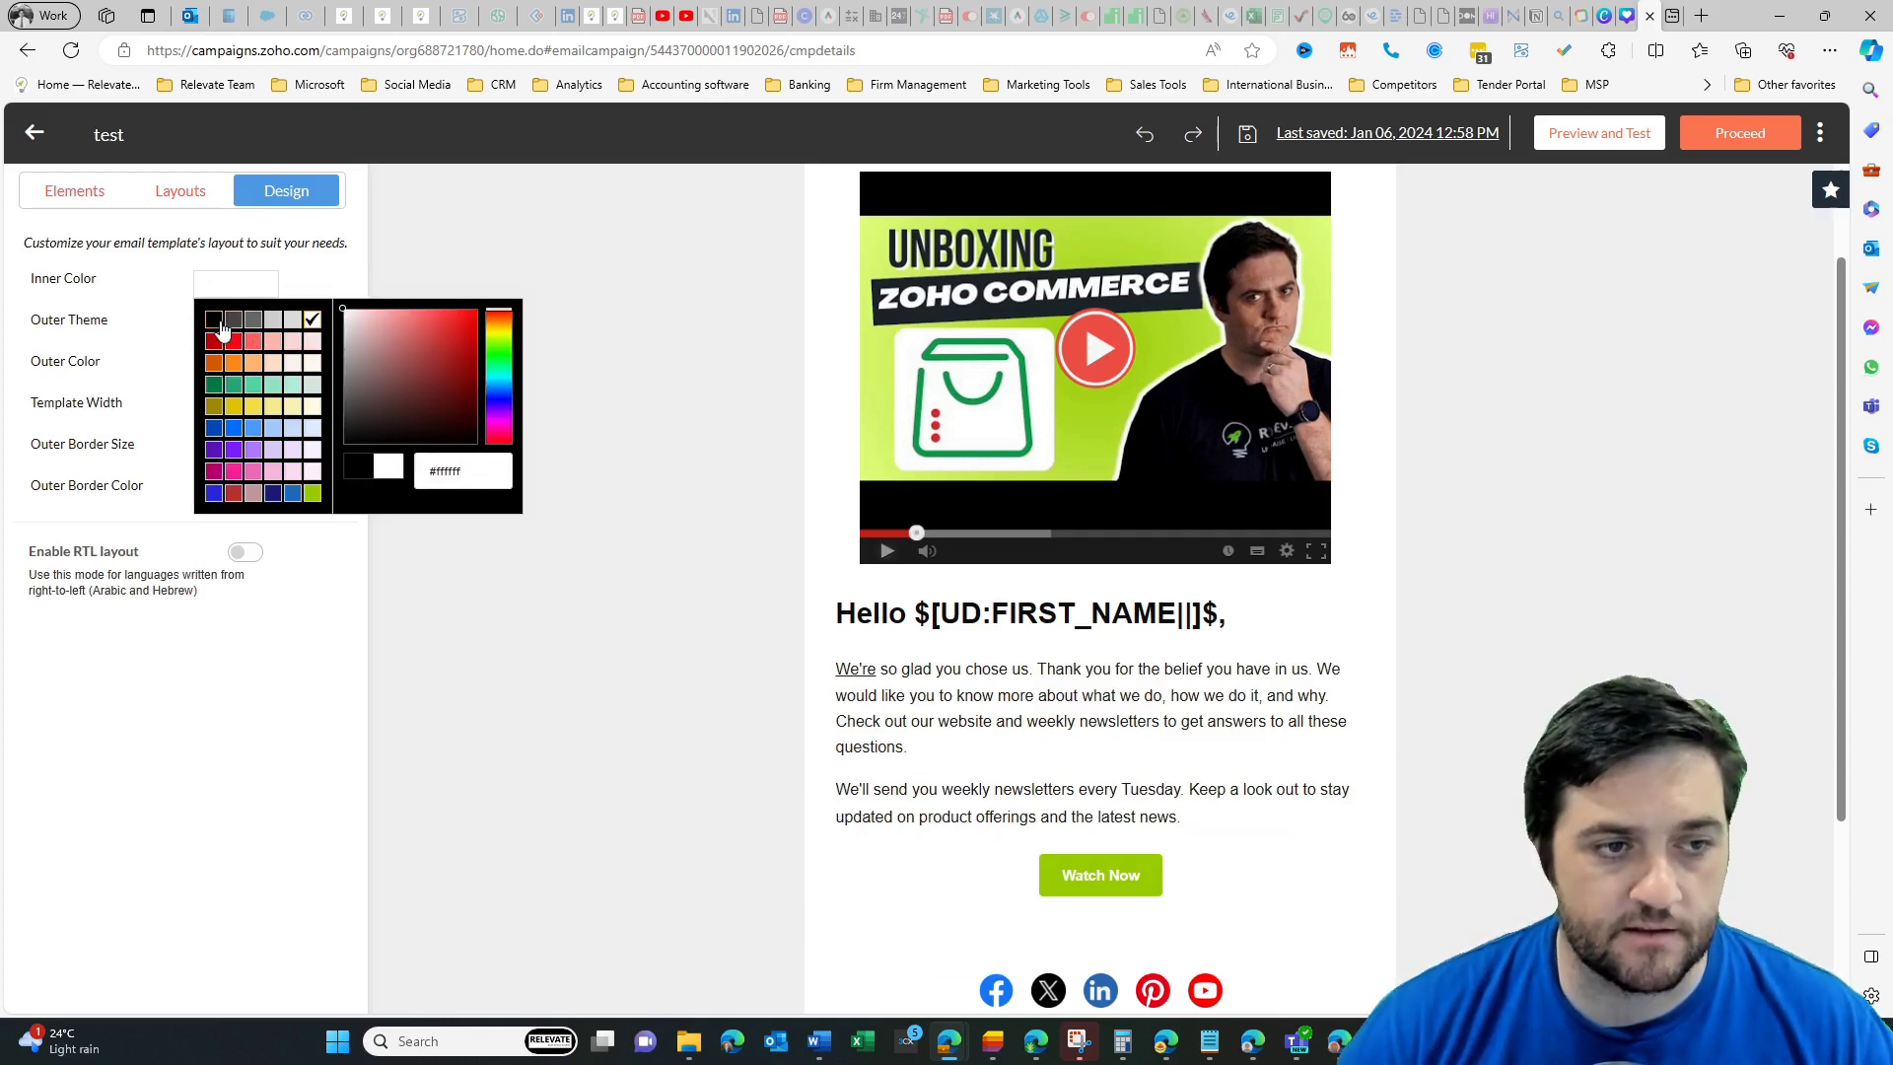
{"action": "left_click", "coordinate": [213, 319]}
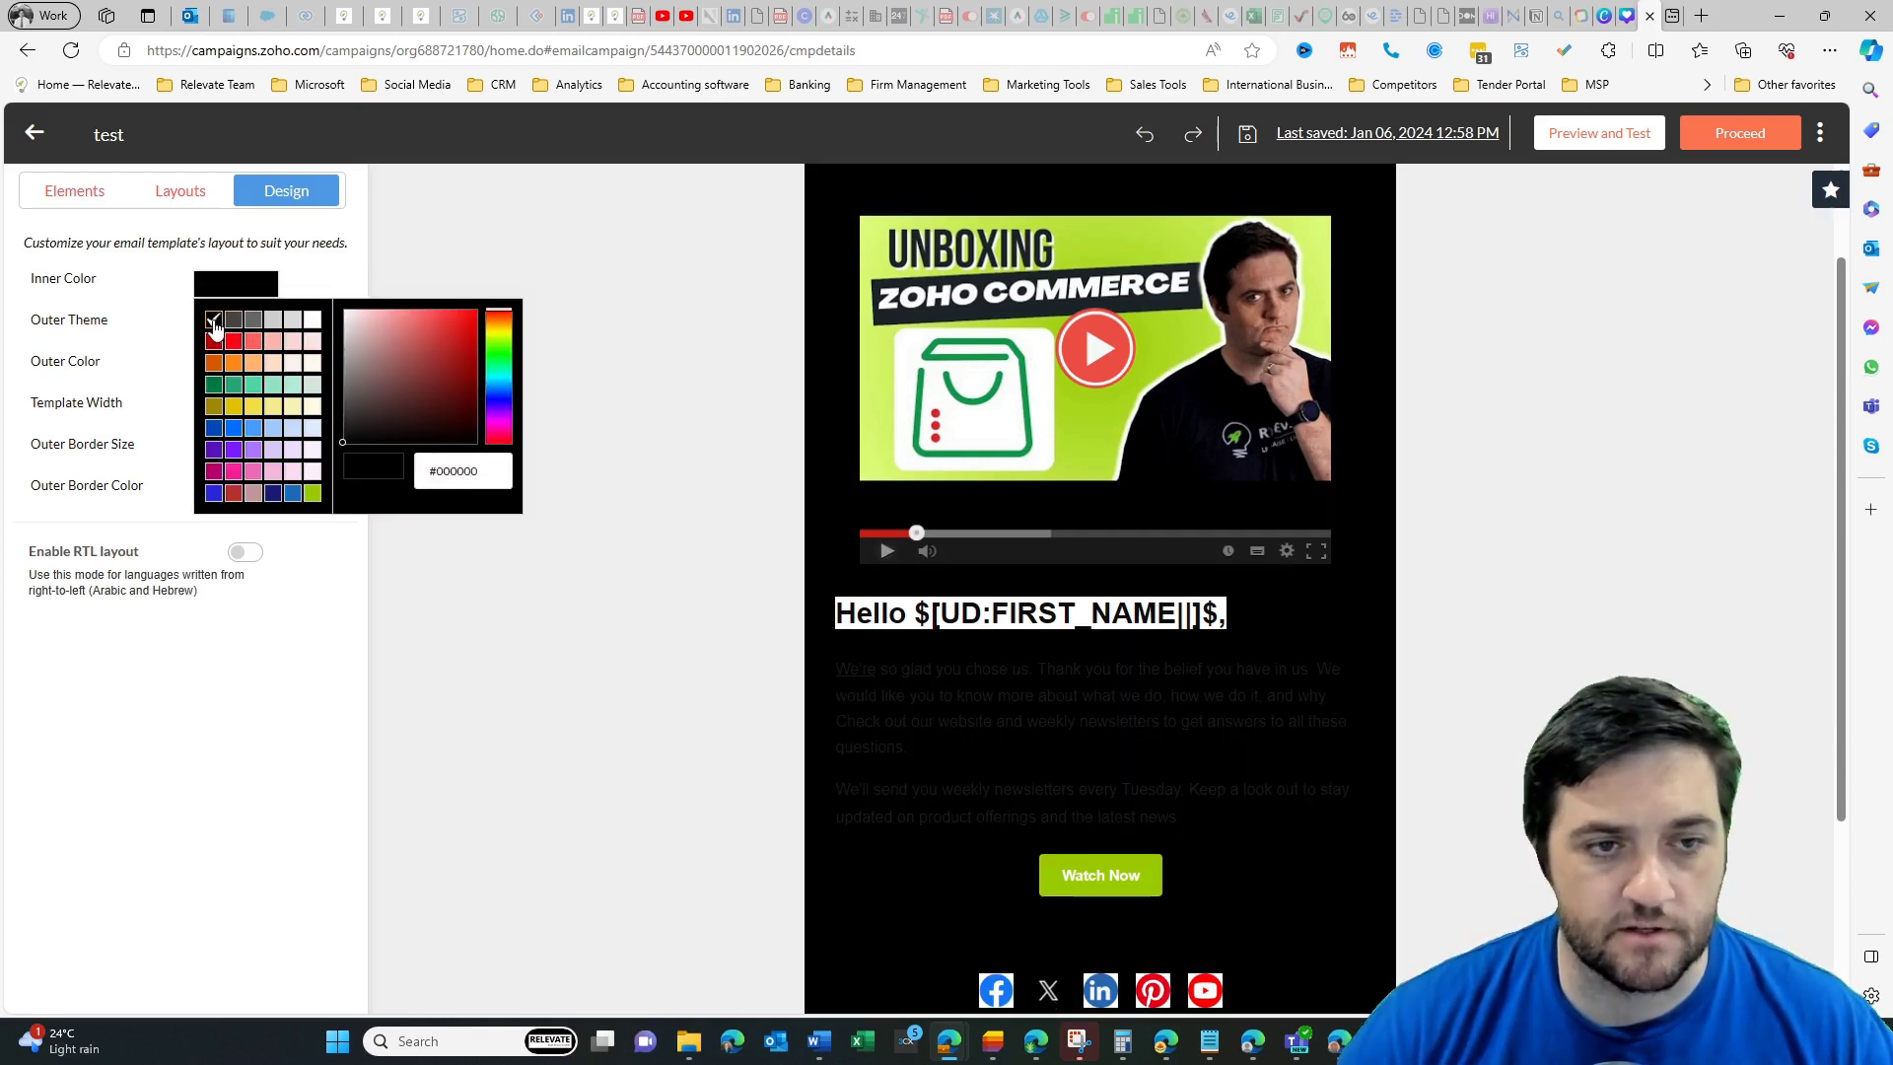
{"action": "left_click", "coordinate": [312, 322]}
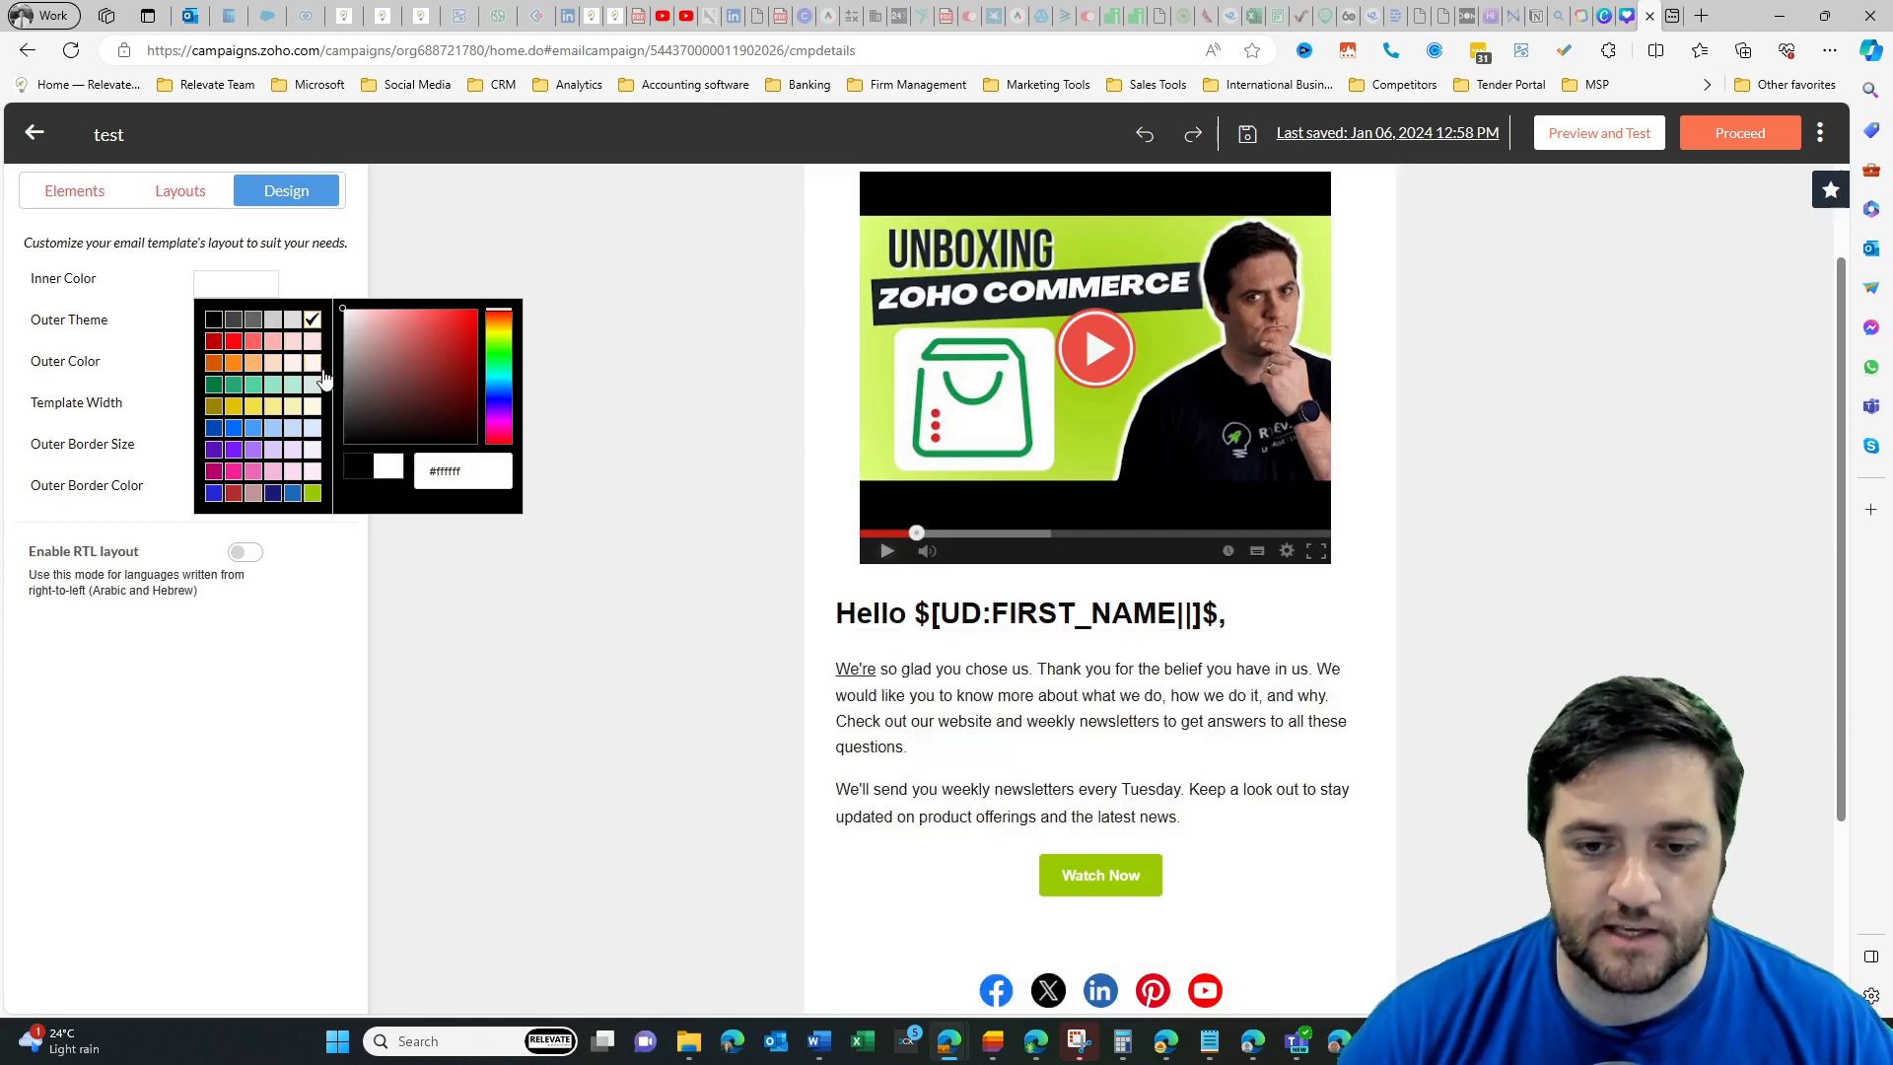
{"action": "left_click", "coordinate": [440, 248]}
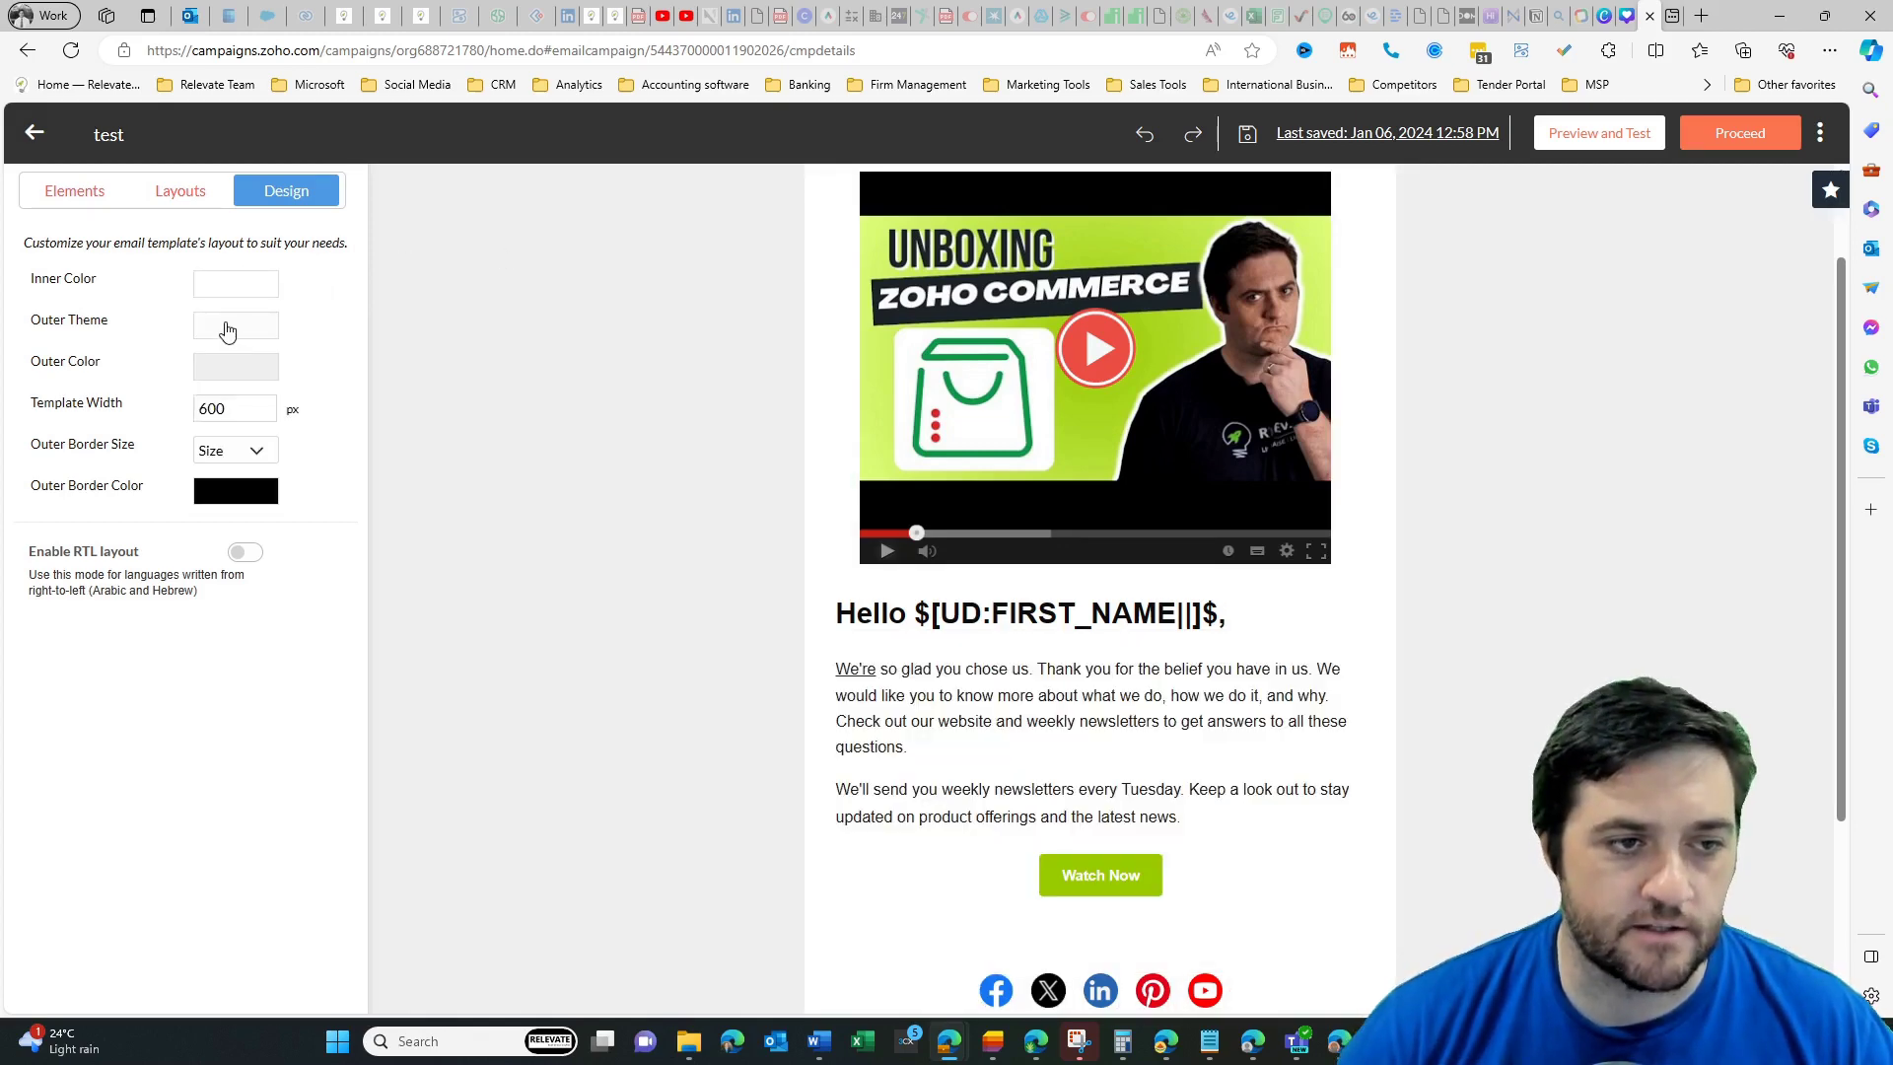
Step: Preview triangle, confetti and blue crosshatch outer patterns, then set the outer background to no pattern
{"action": "left_click", "coordinate": [226, 331]}
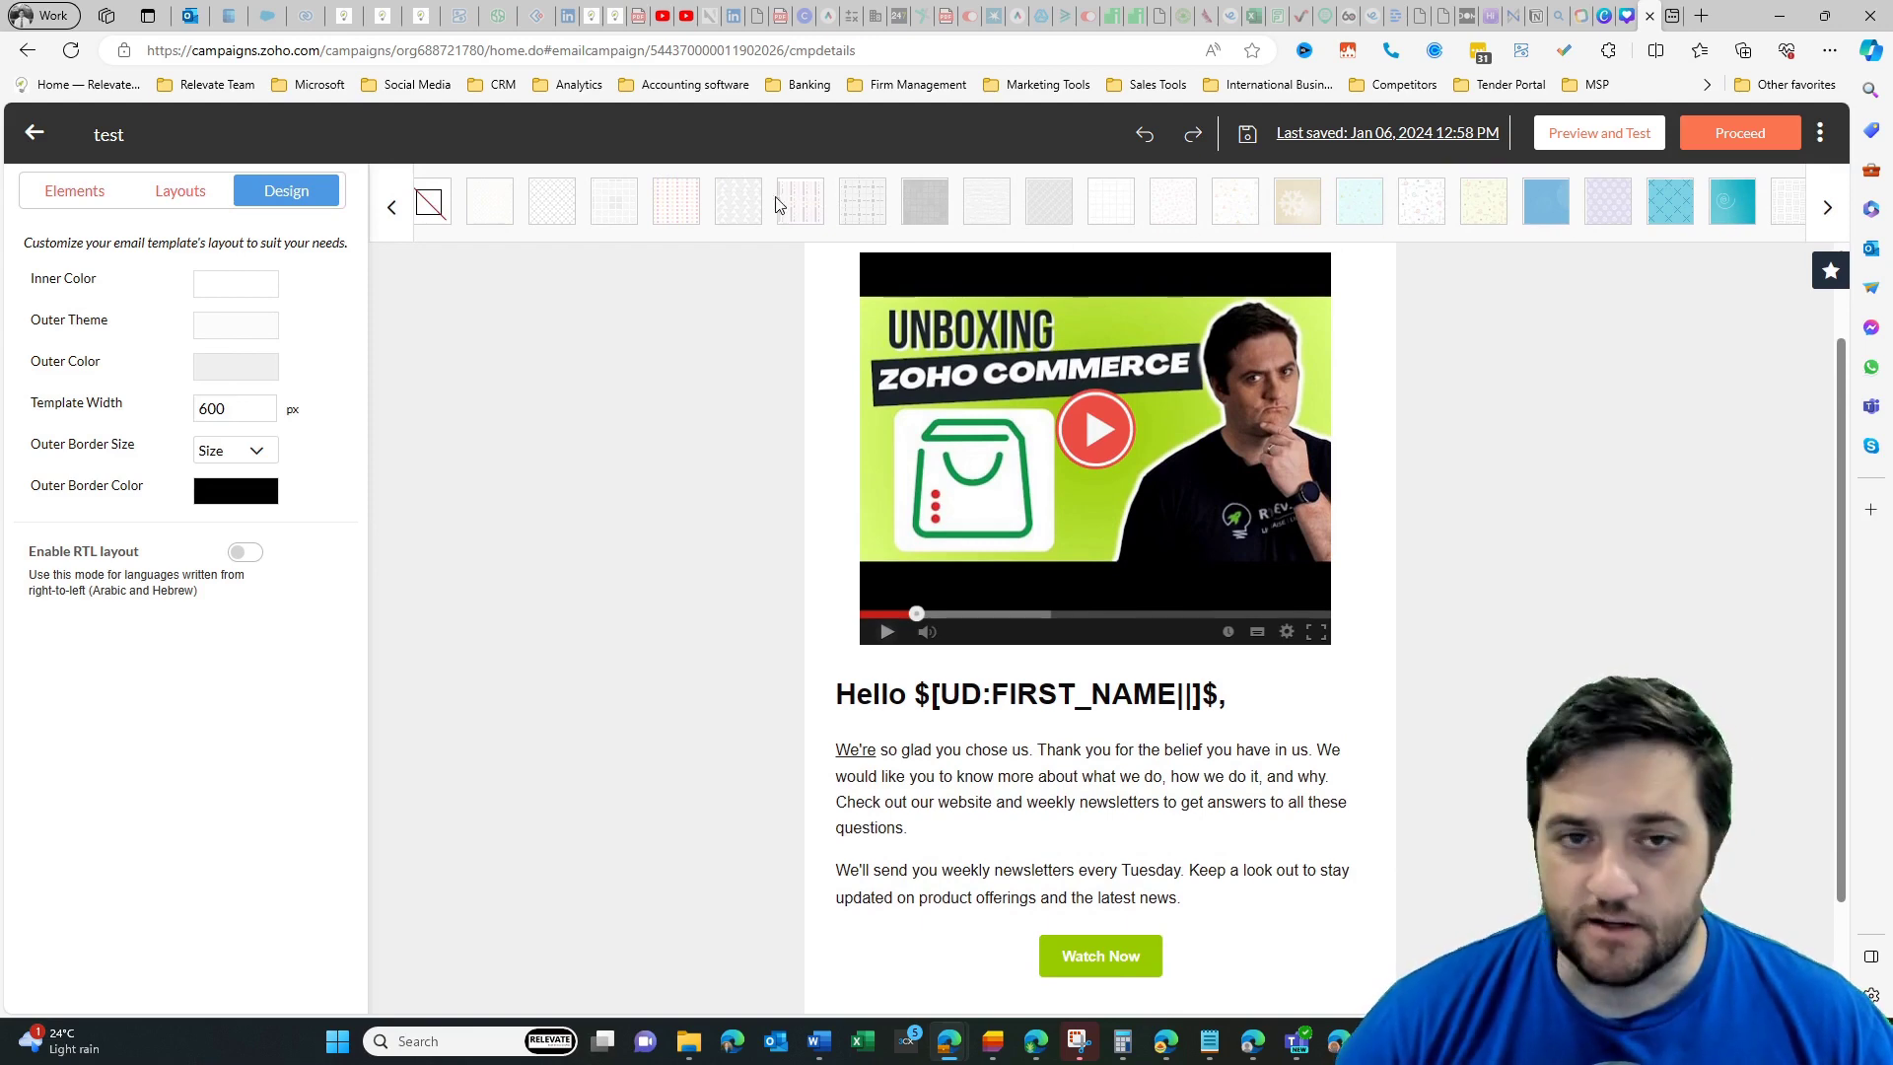
{"action": "left_click", "coordinate": [747, 205]}
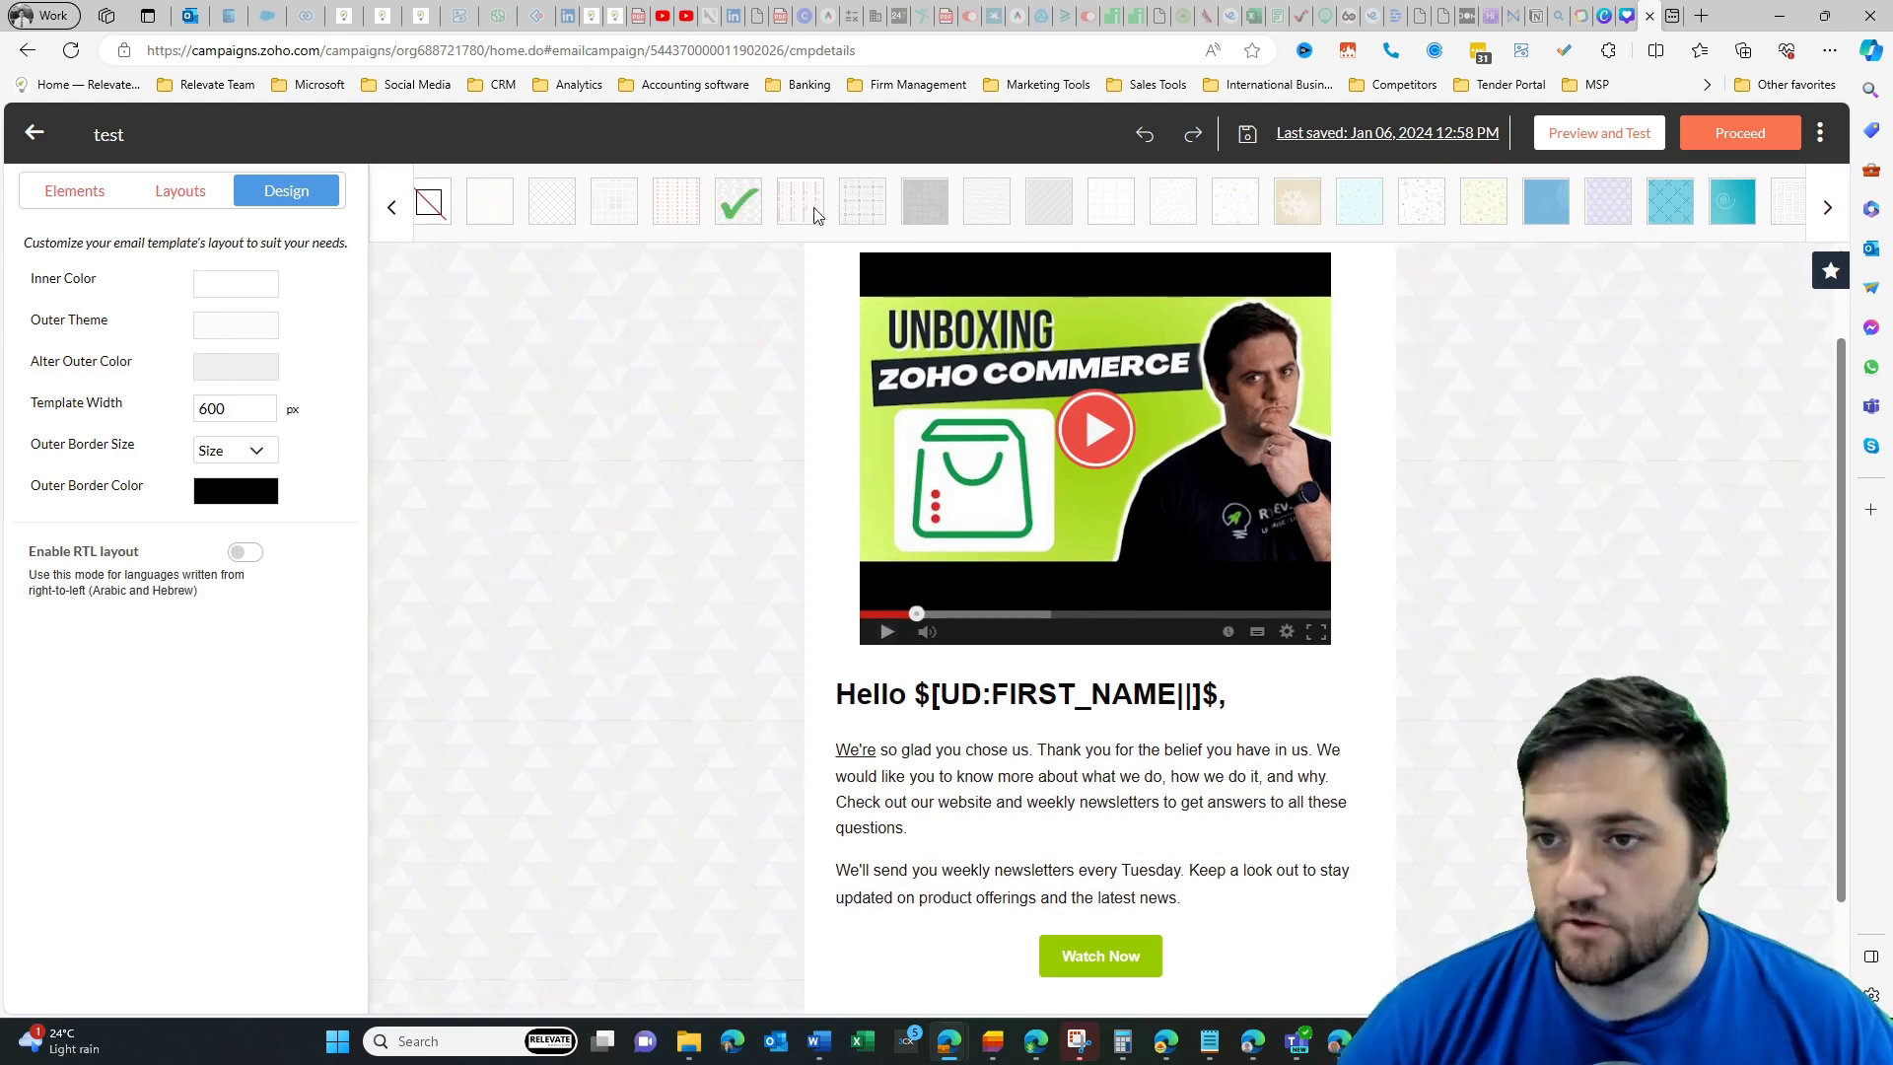
{"action": "left_click", "coordinate": [1498, 211]}
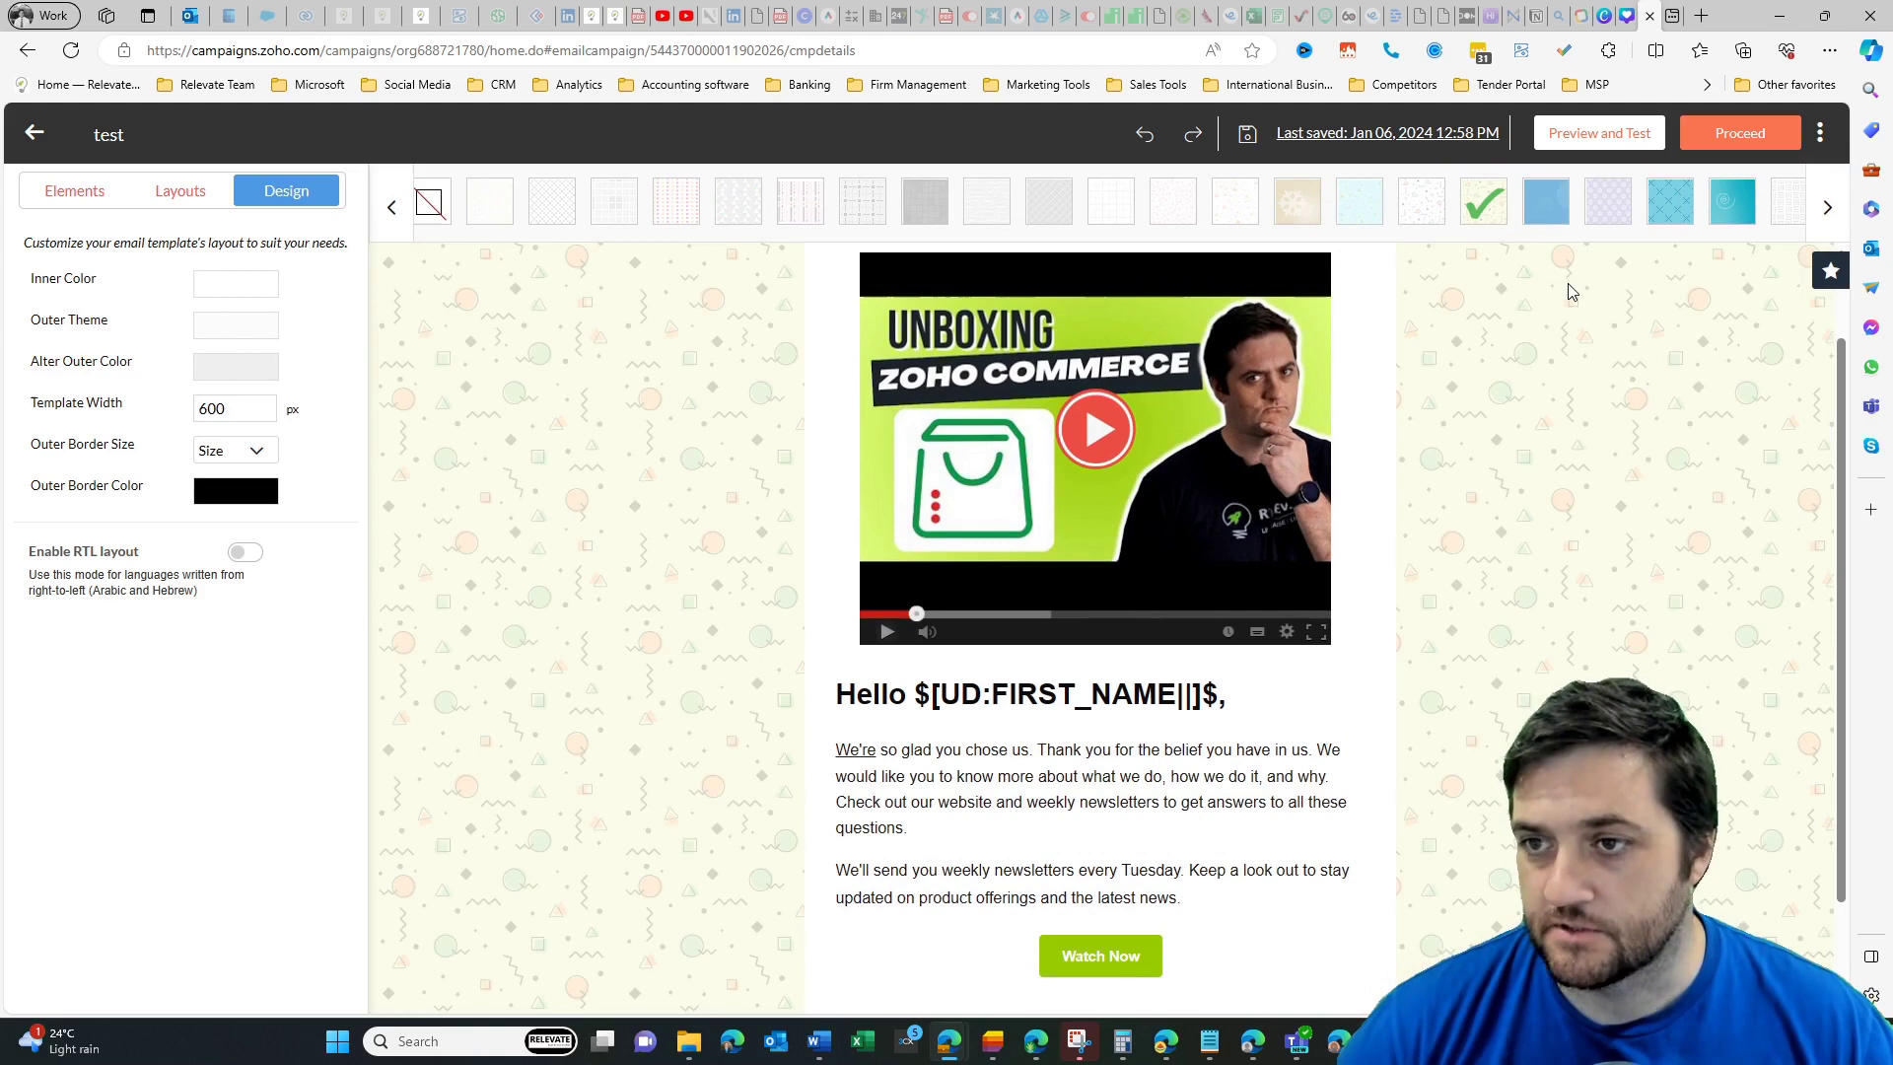
{"action": "left_click", "coordinate": [1683, 209]}
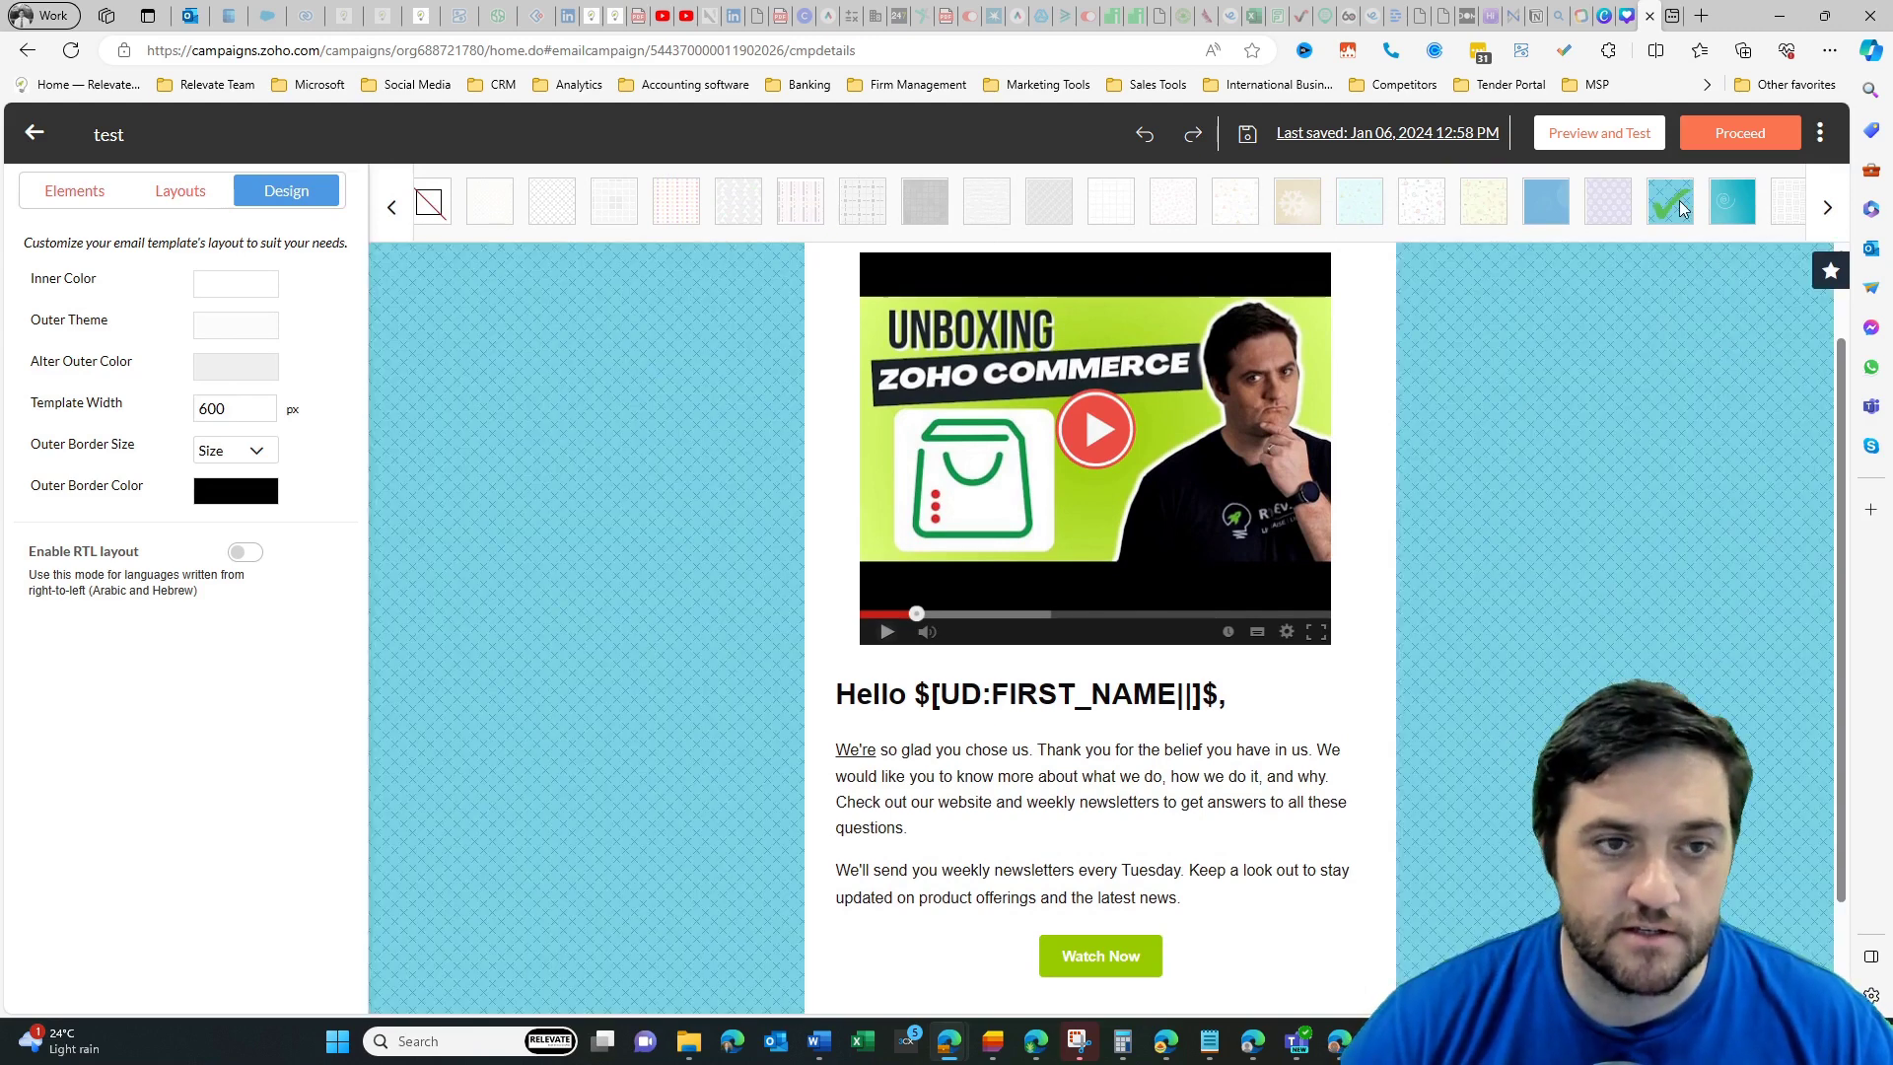
{"action": "left_click", "coordinate": [434, 204]}
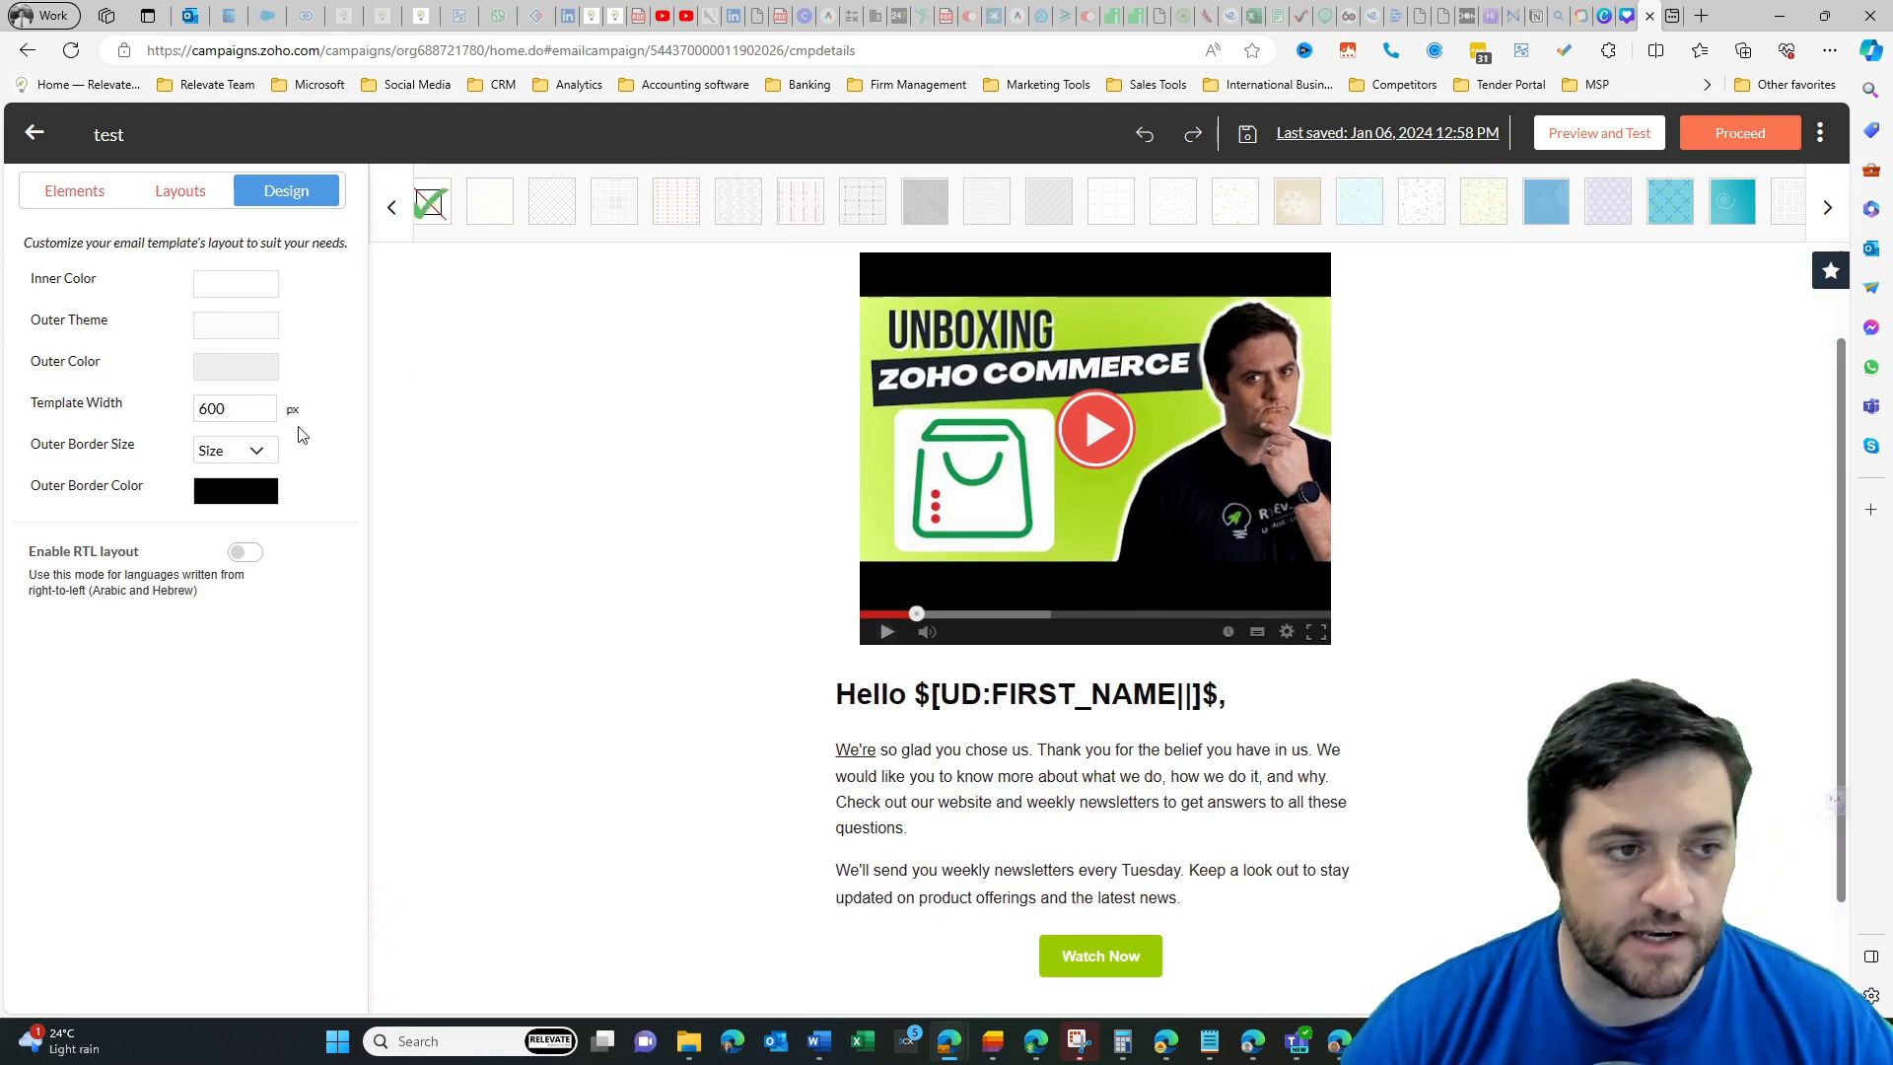
{"action": "scroll", "coordinate": [573, 418], "scroll_direction": "up", "scroll_amount": 1}
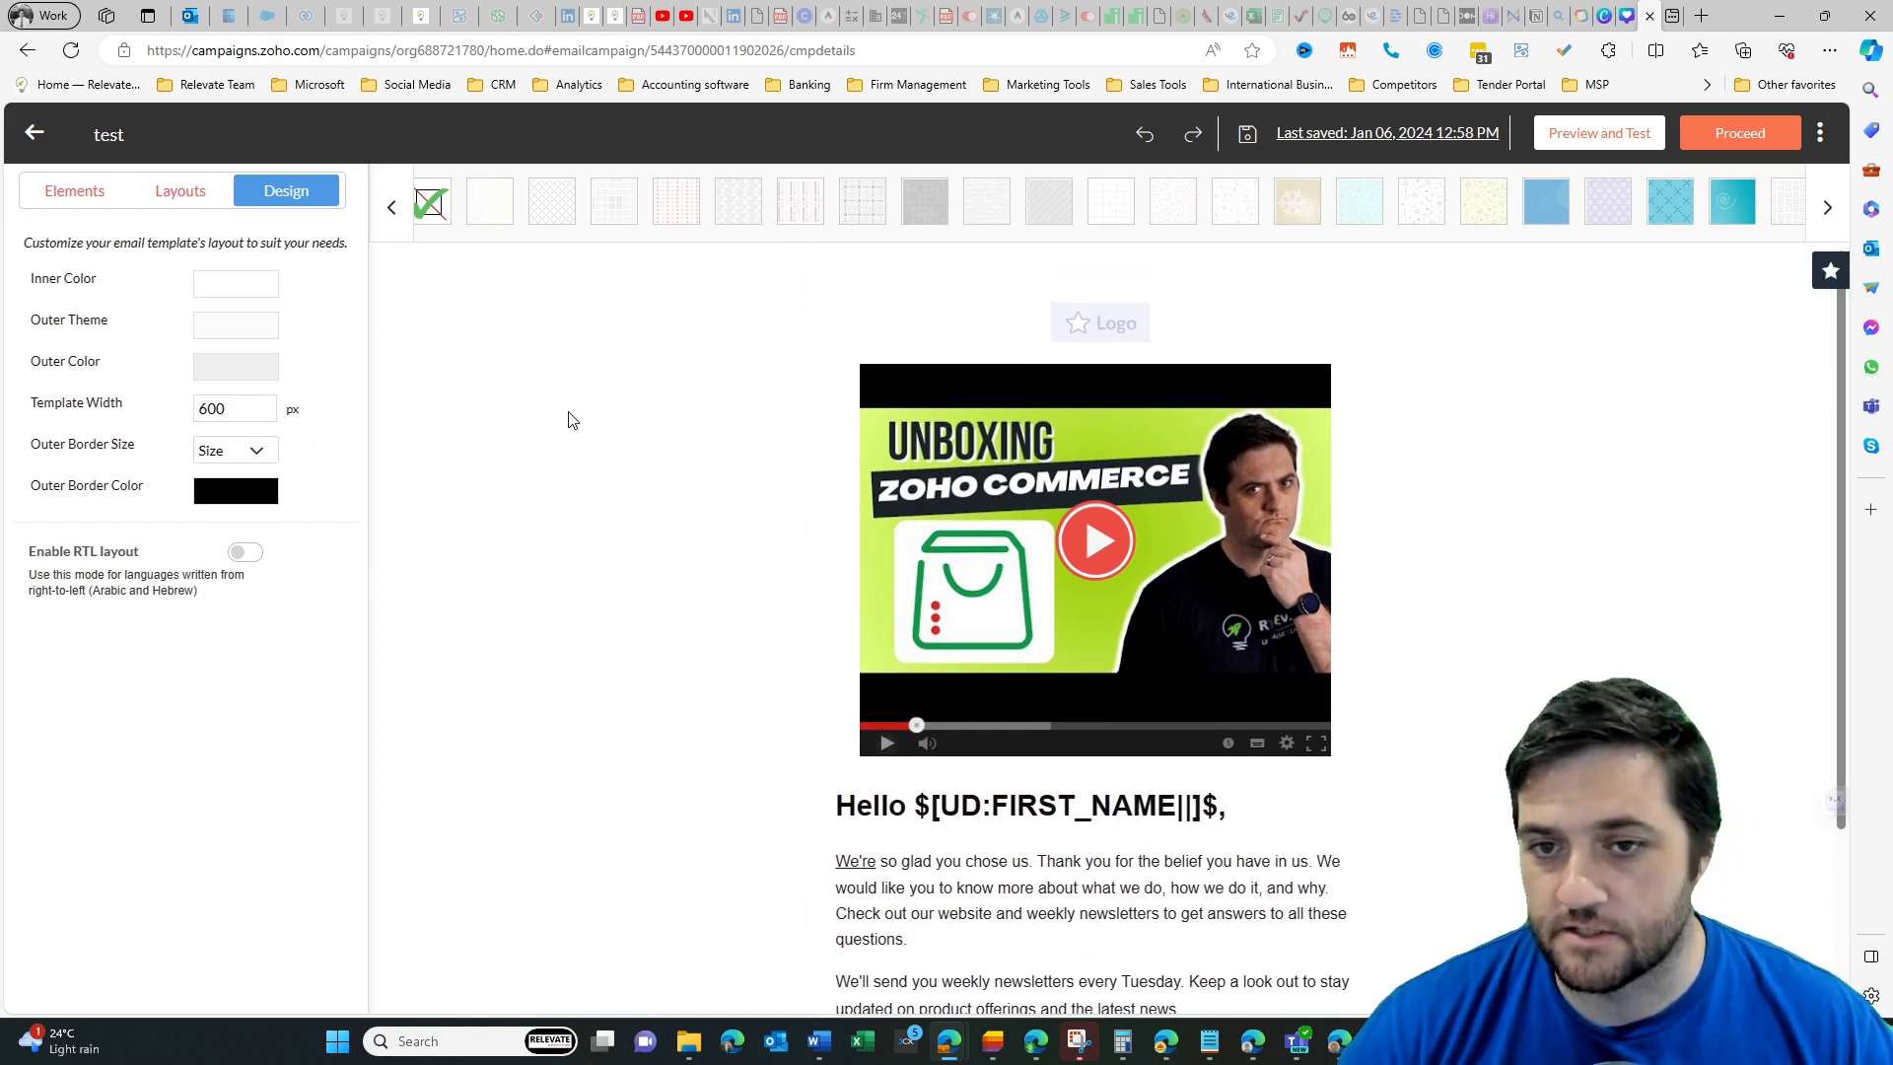
{"action": "left_click", "coordinate": [218, 372]}
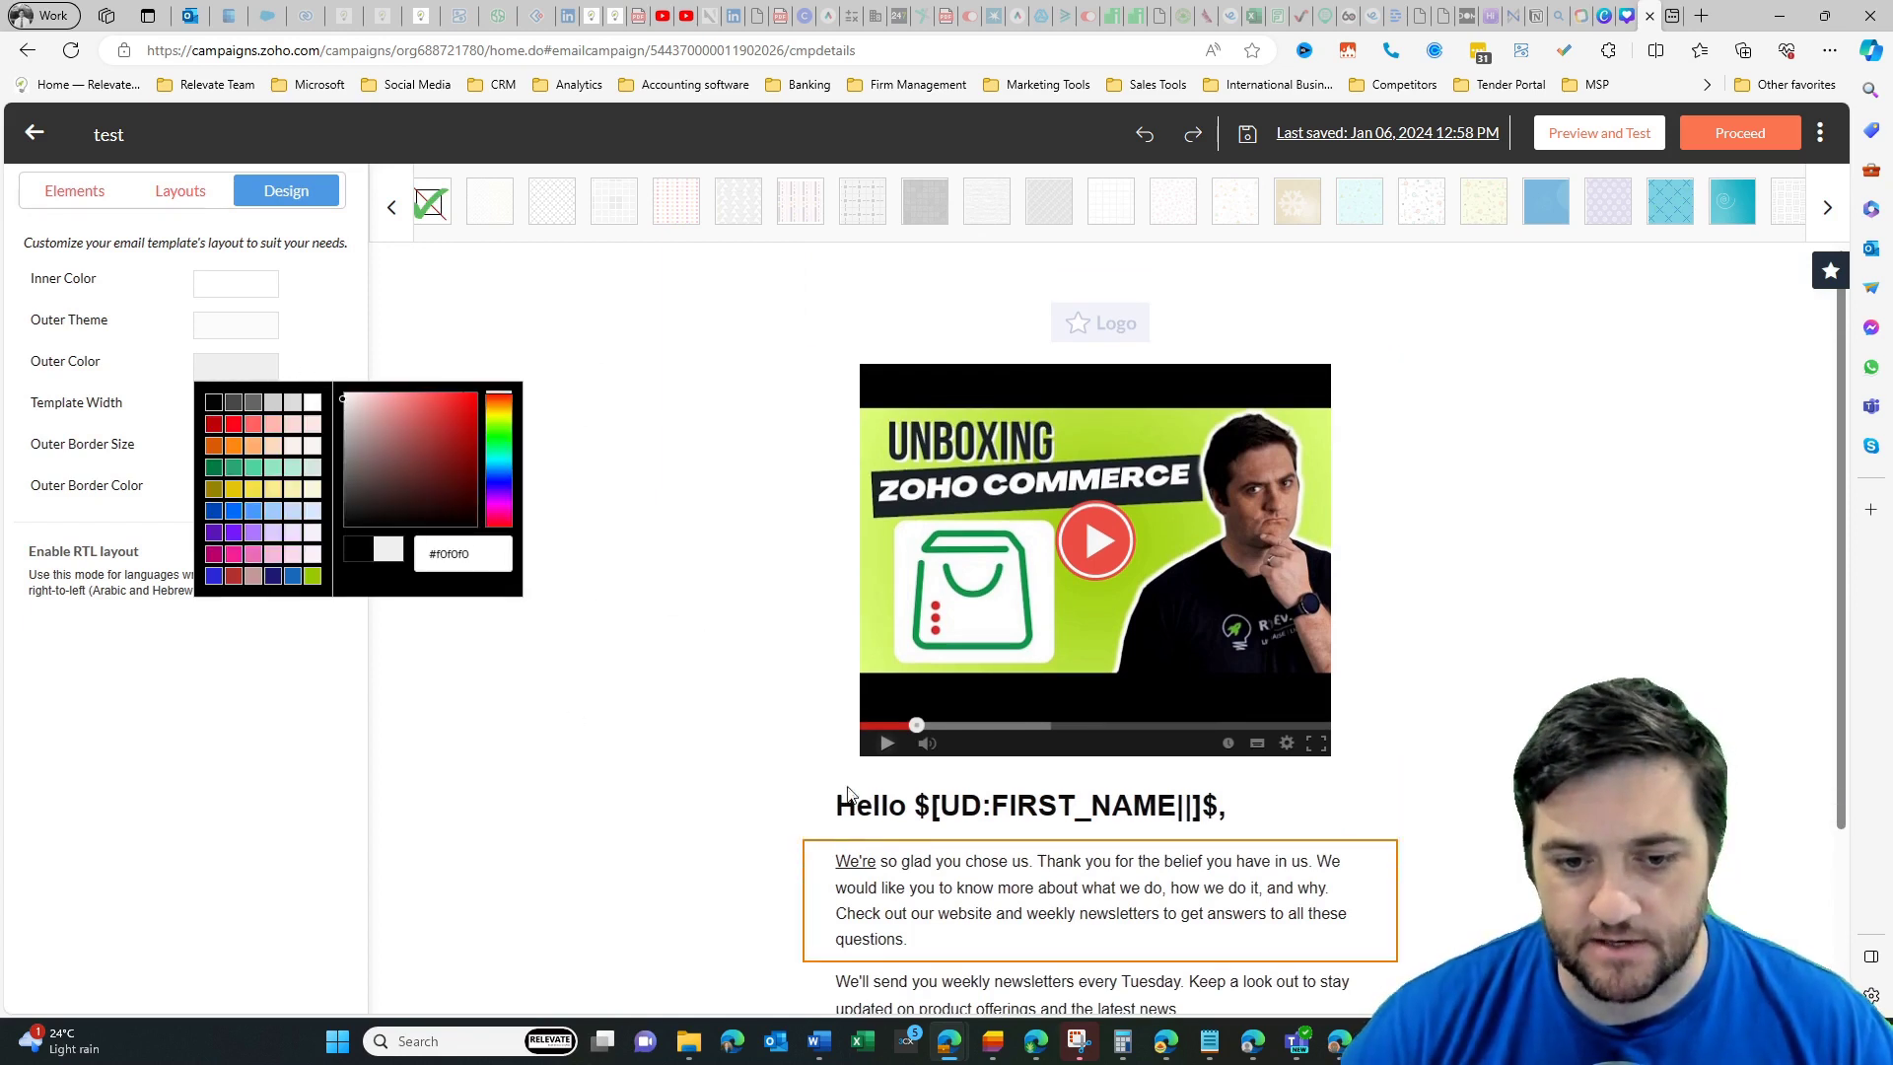
{"action": "left_click", "coordinate": [392, 206]}
{"action": "left_click", "coordinate": [248, 368]}
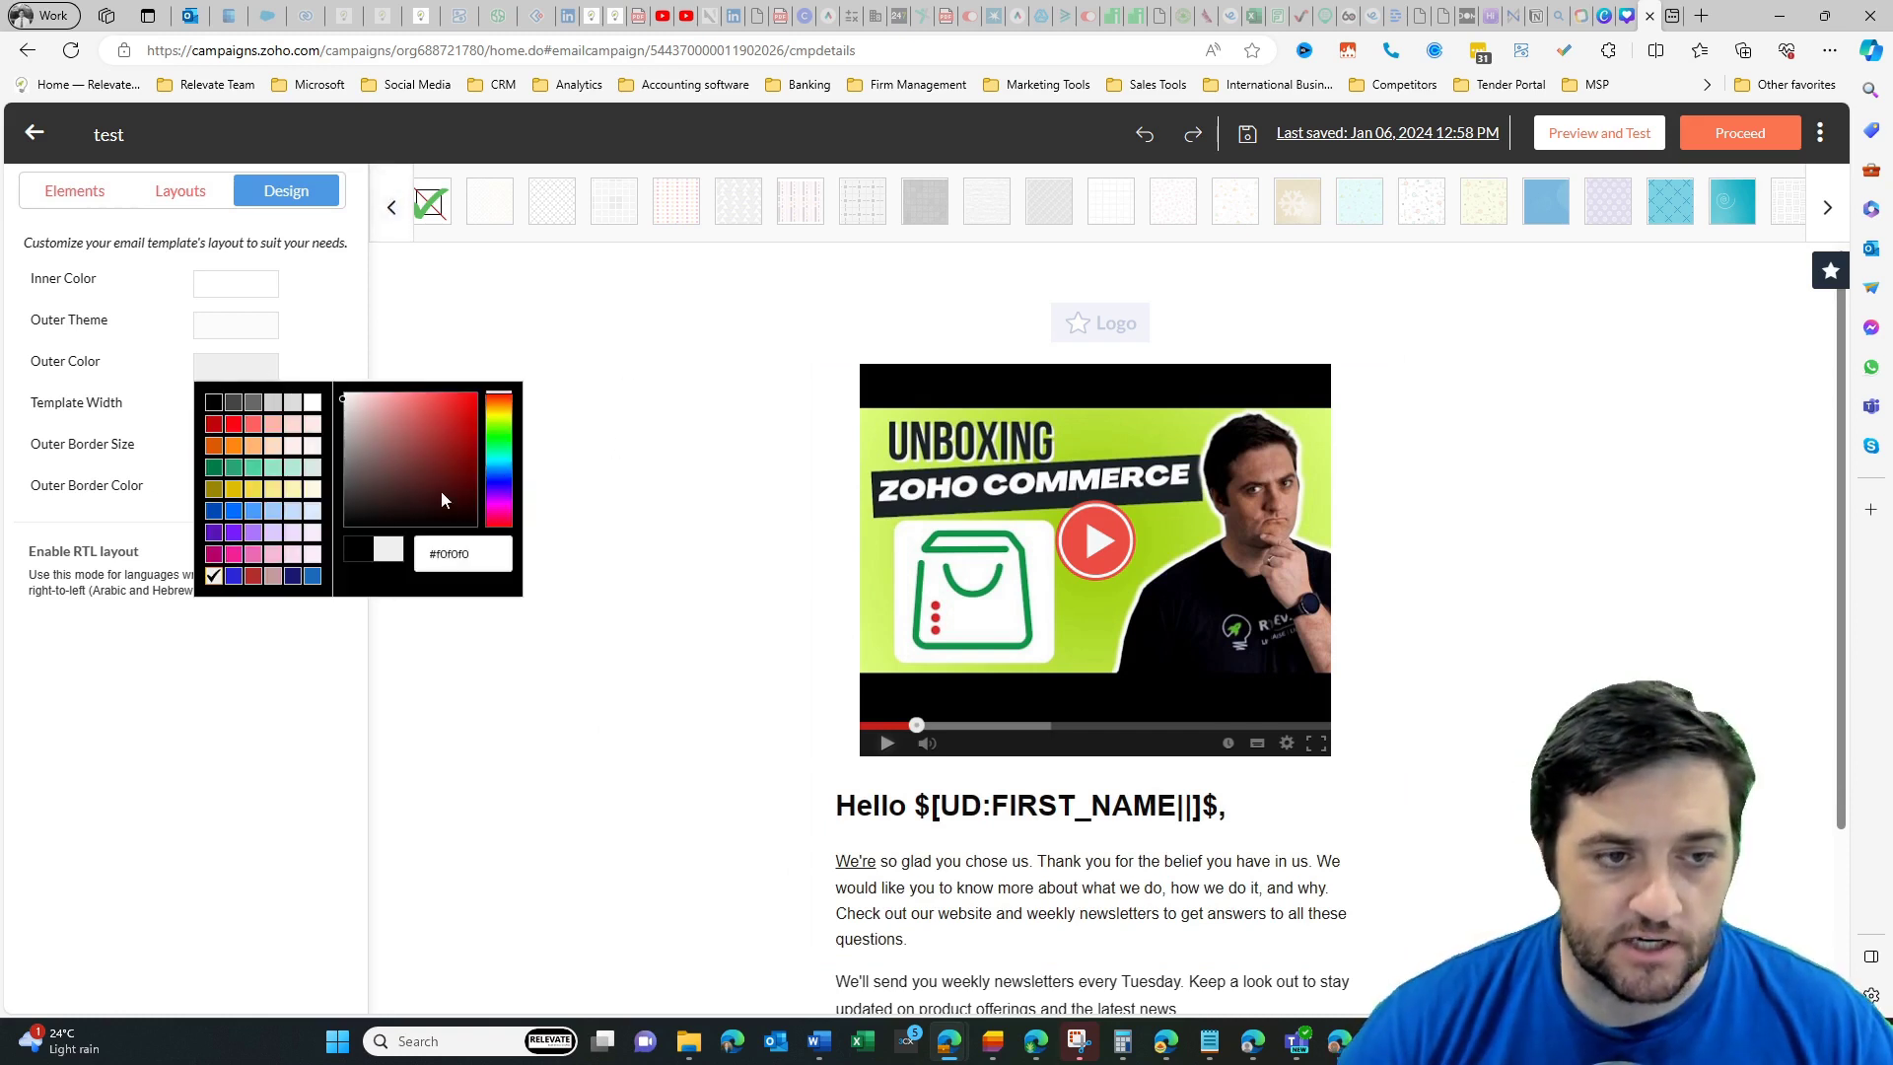
{"action": "left_click", "coordinate": [253, 553]}
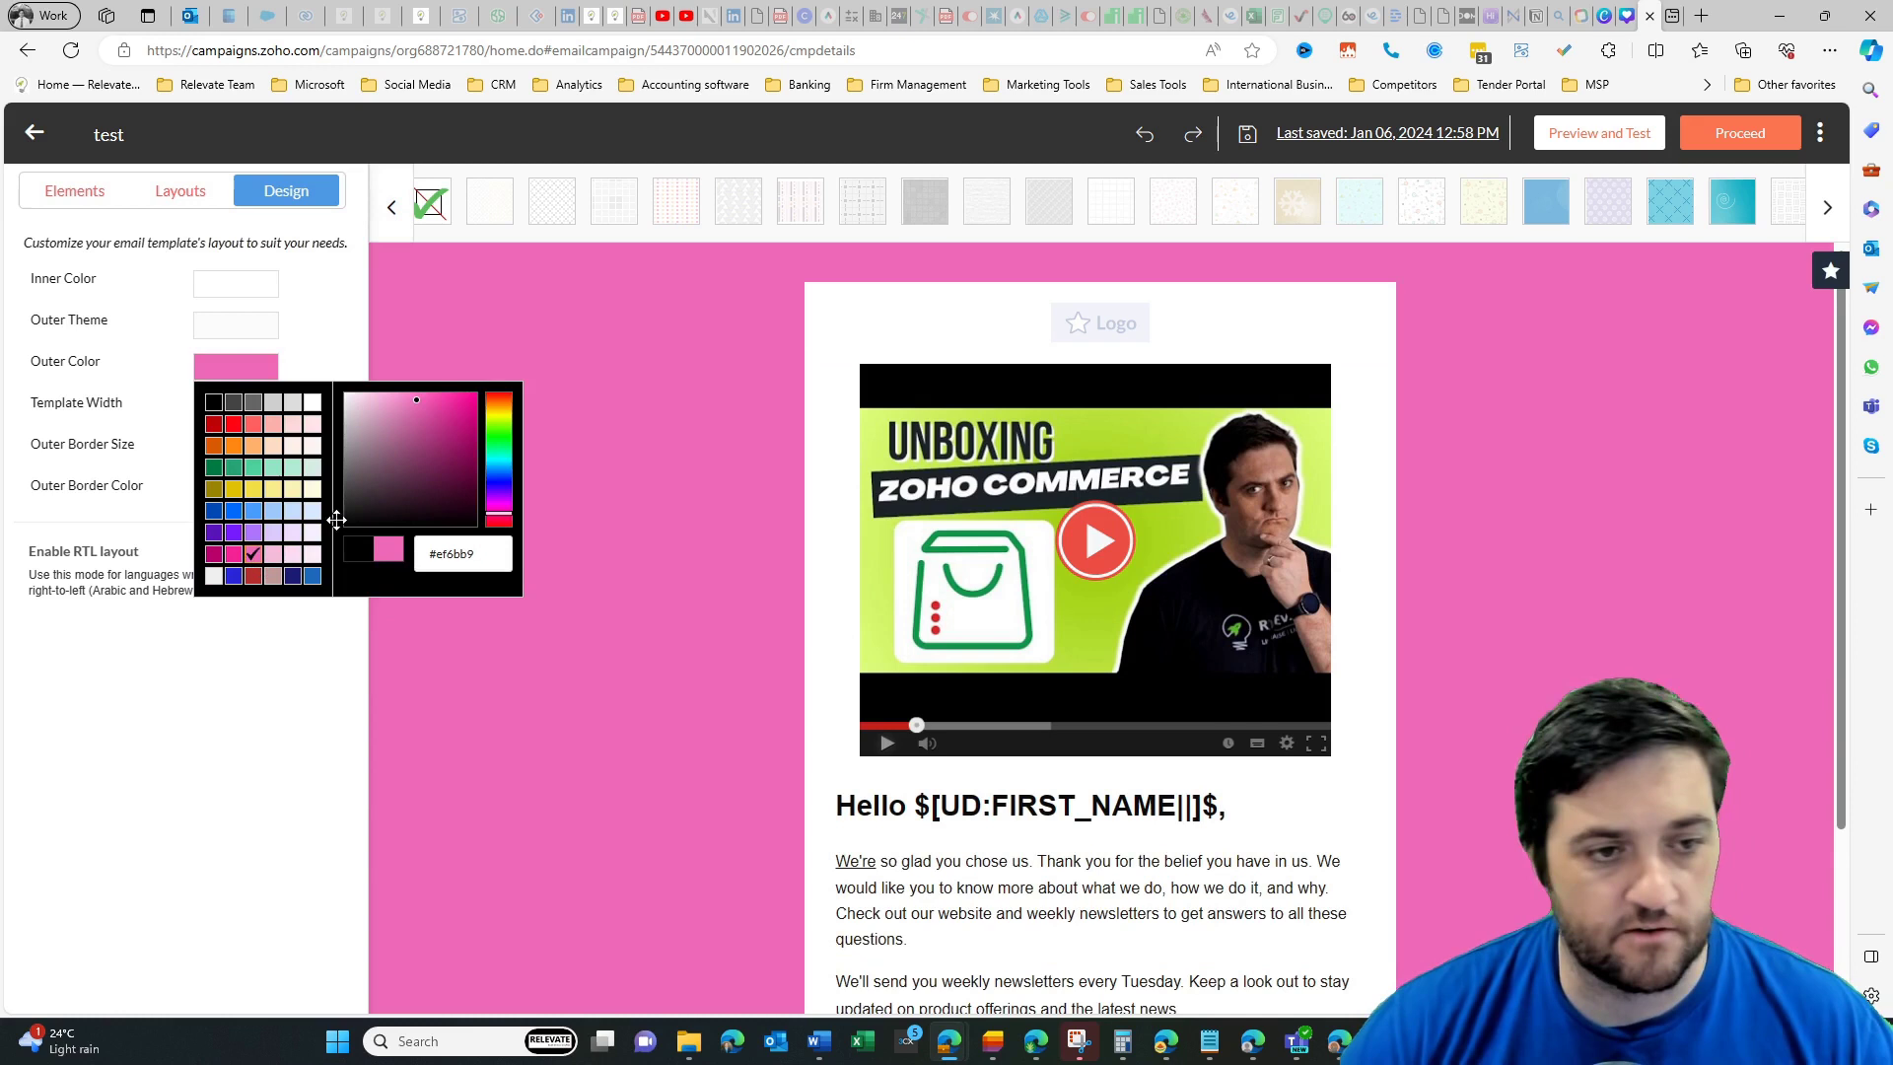
{"action": "left_click", "coordinate": [268, 426]}
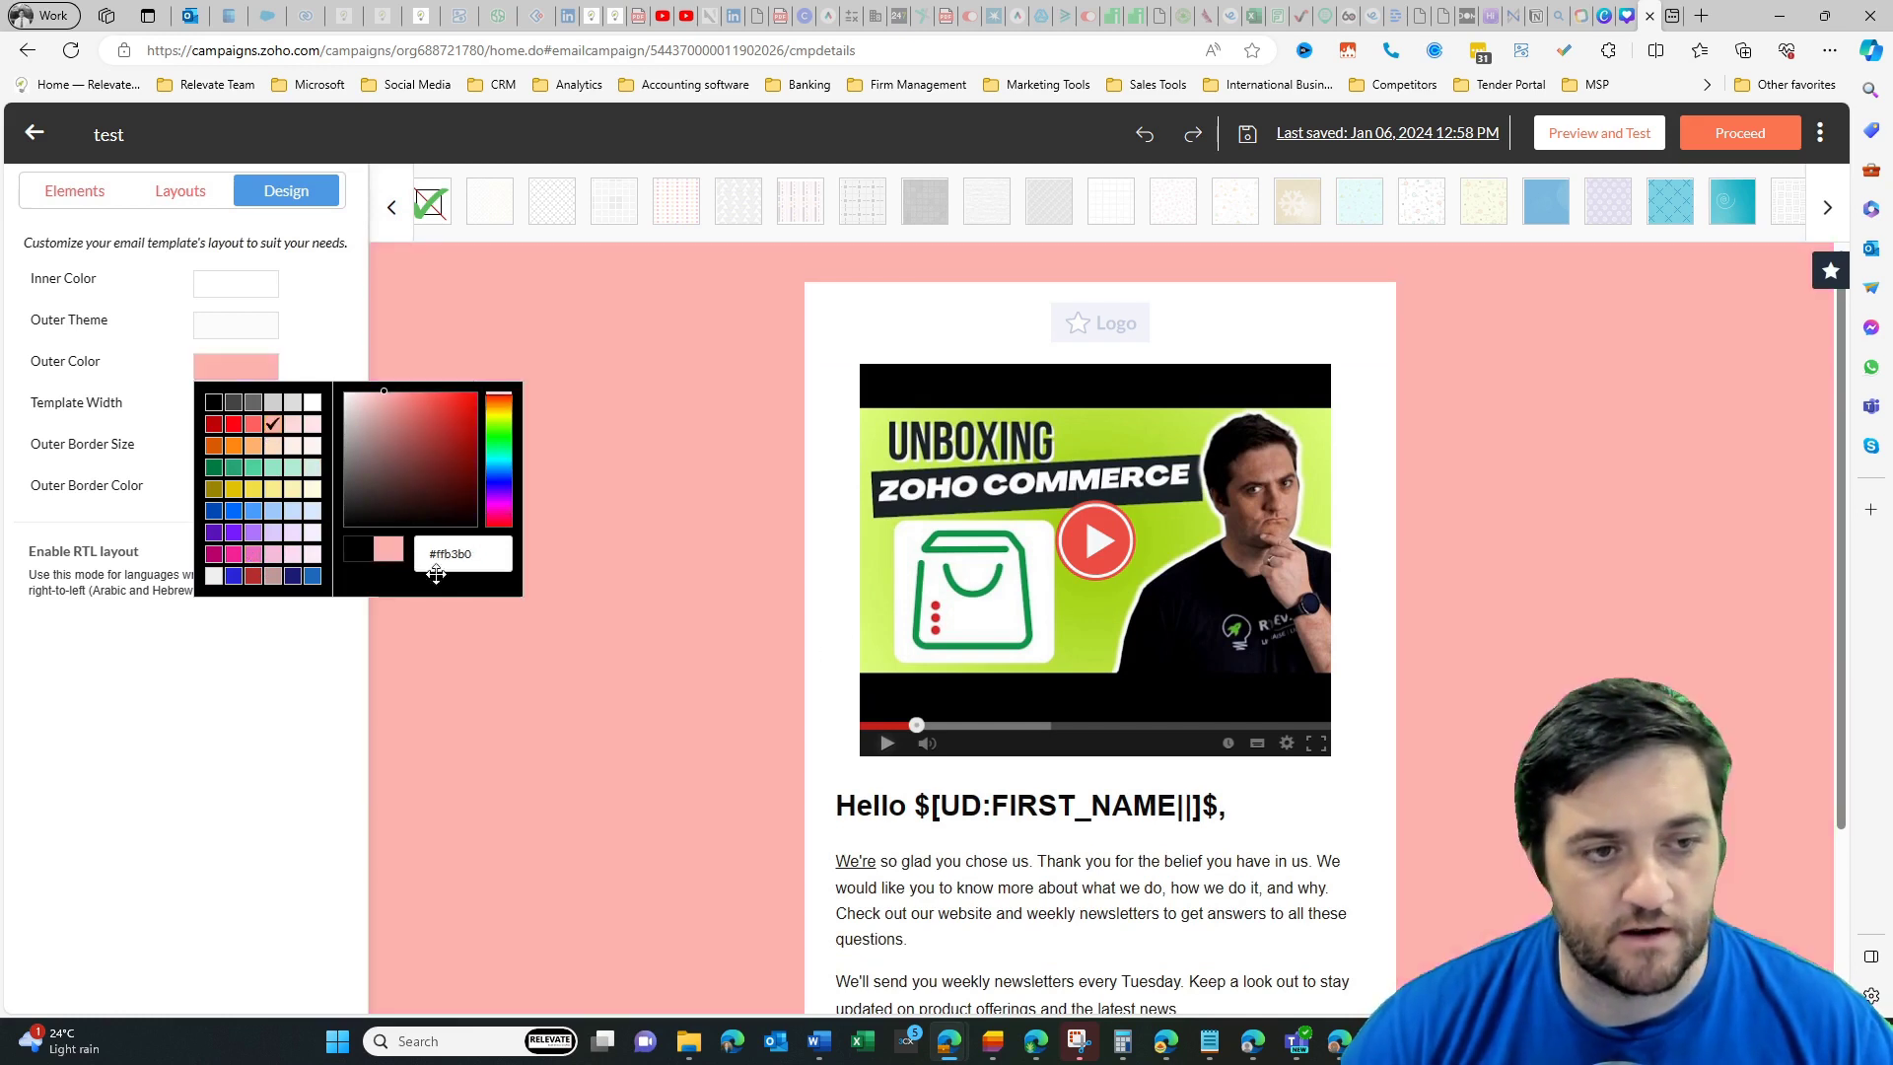
{"action": "left_click", "coordinate": [250, 404]}
{"action": "left_click", "coordinate": [213, 401]}
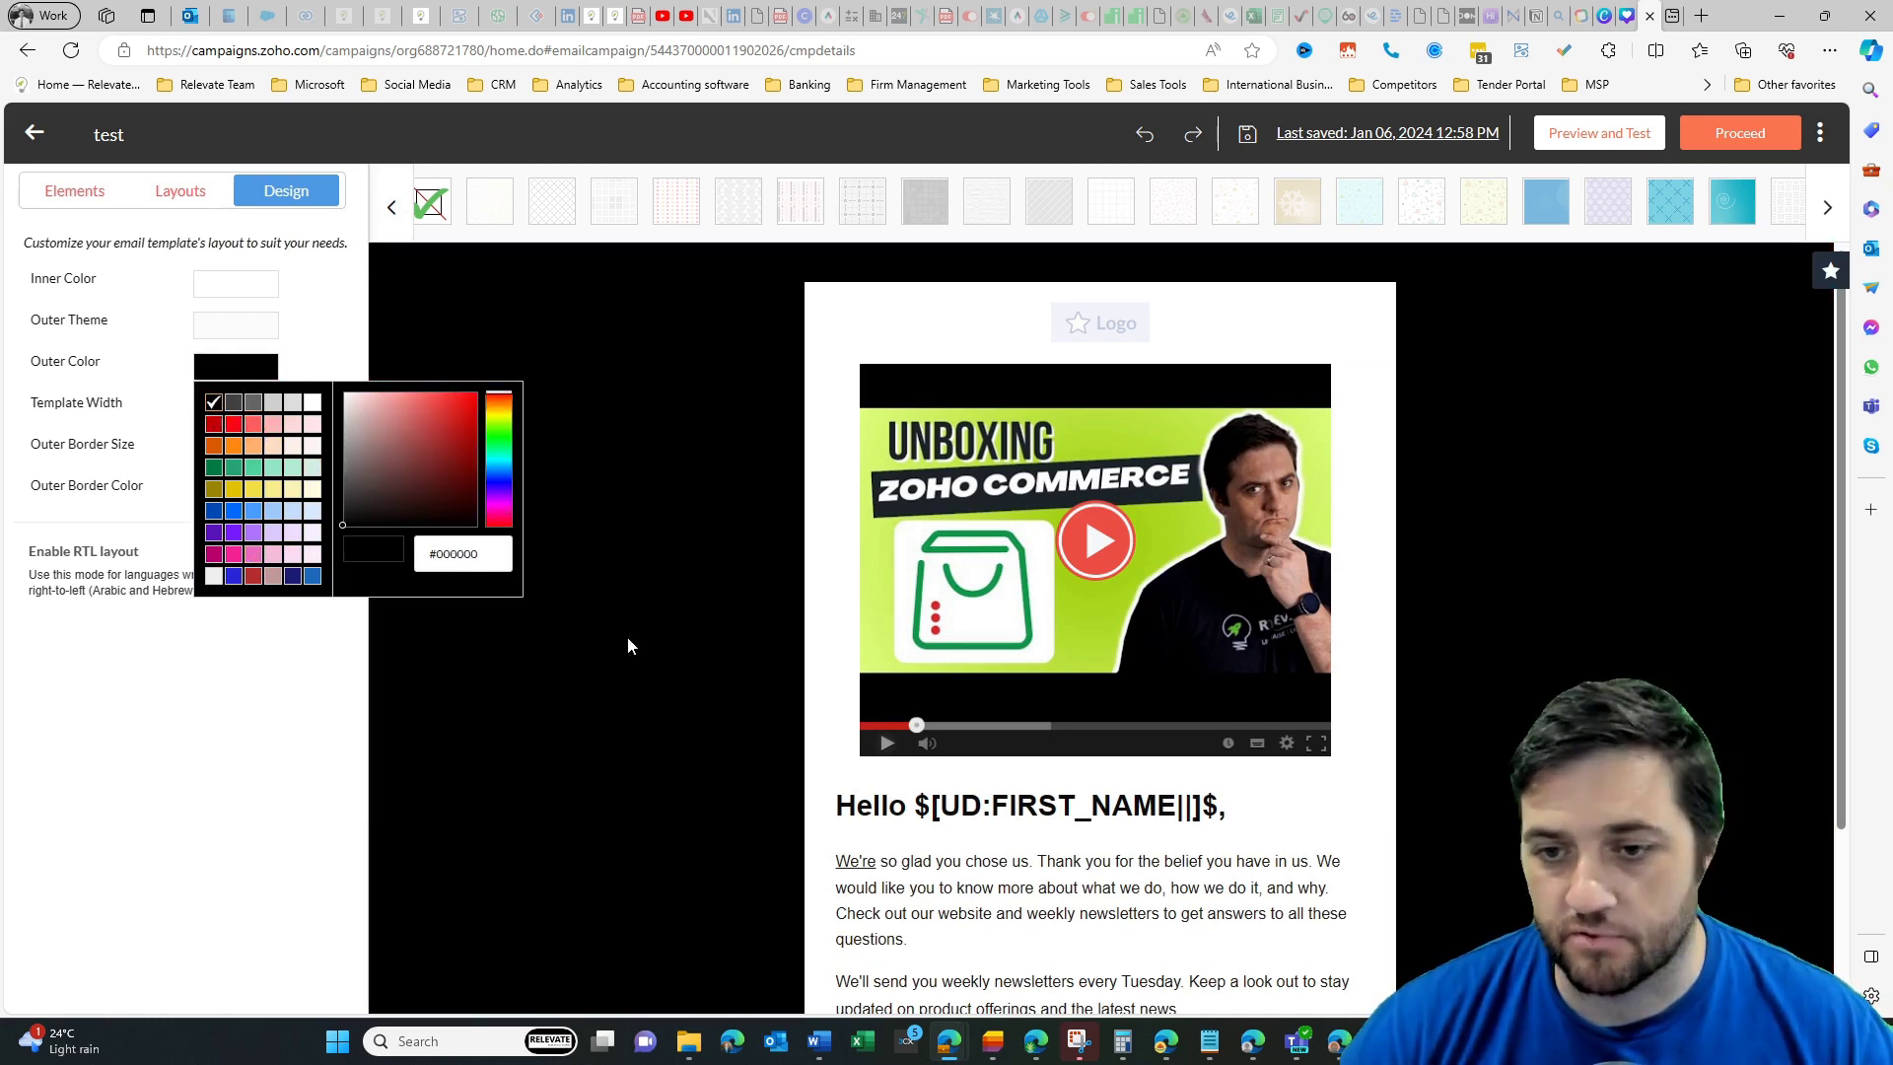
{"action": "left_click", "coordinate": [456, 553]}
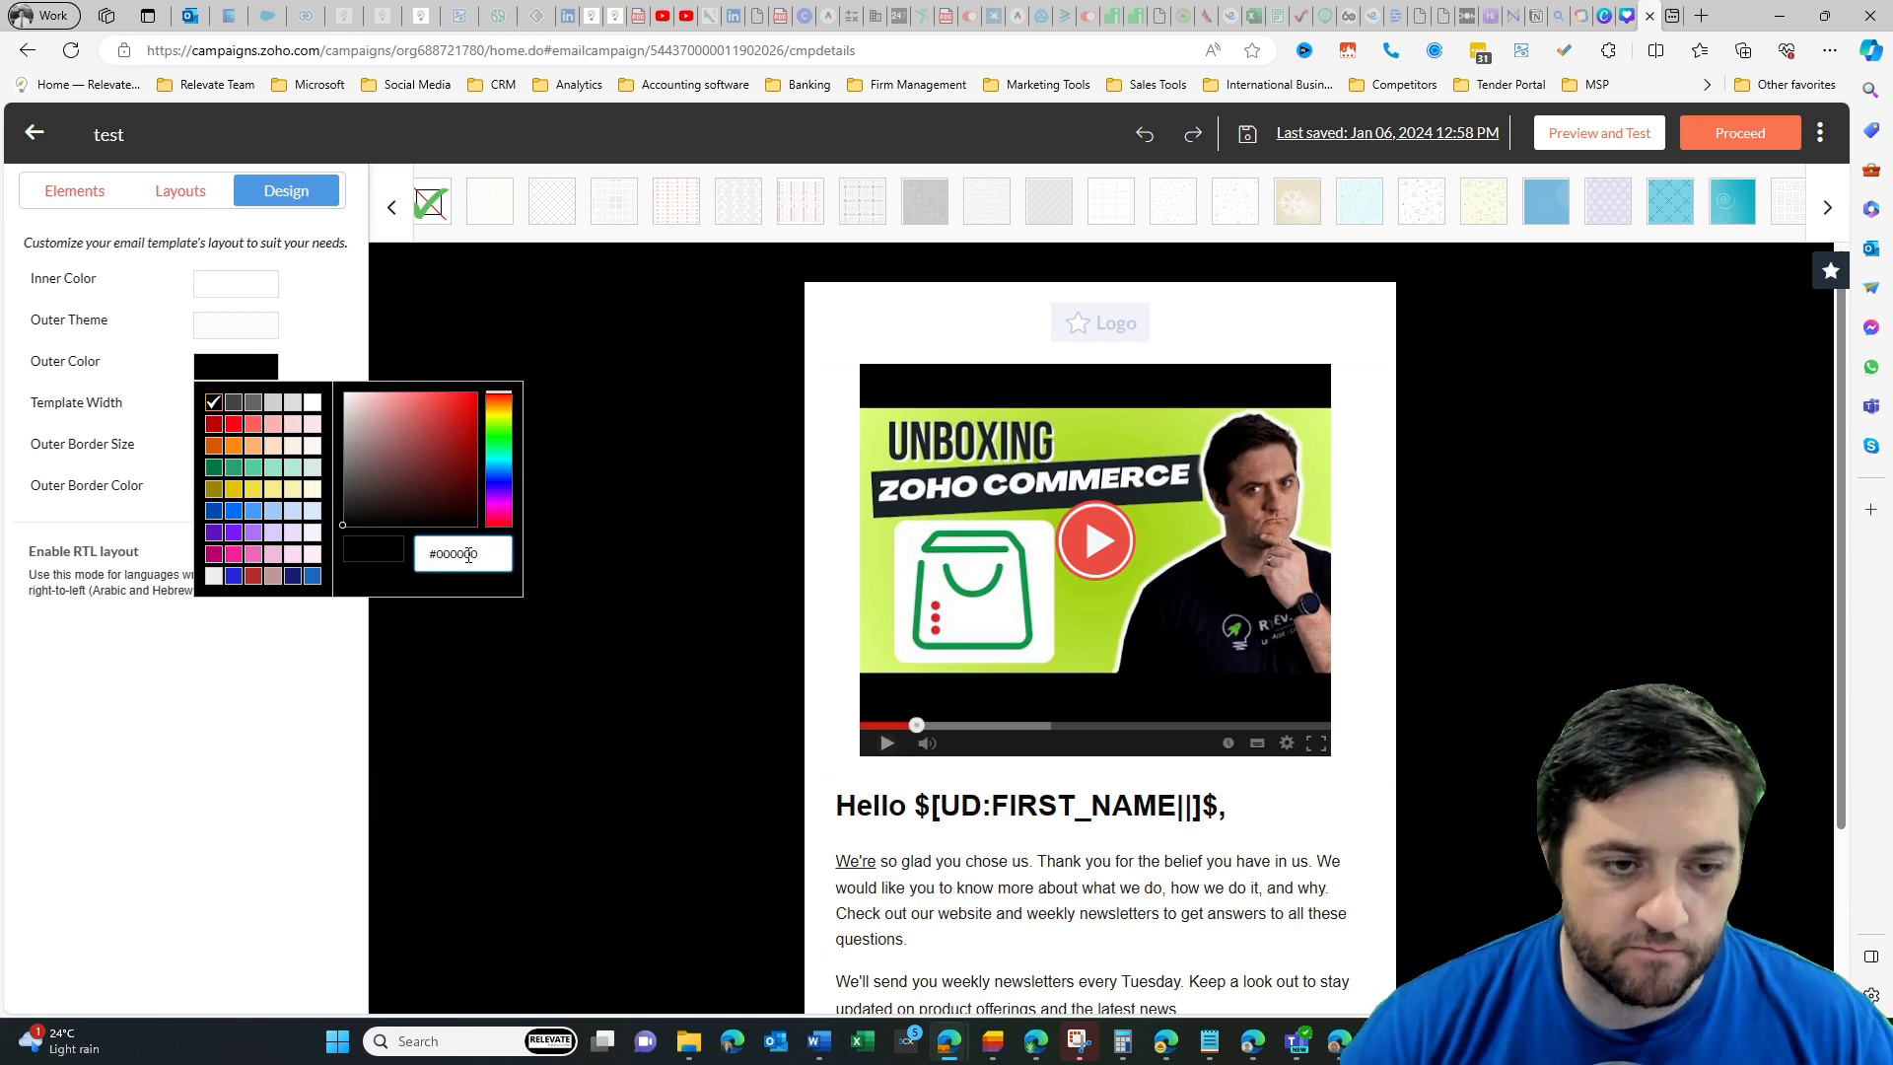
{"action": "key", "text": "ctrl+v"}
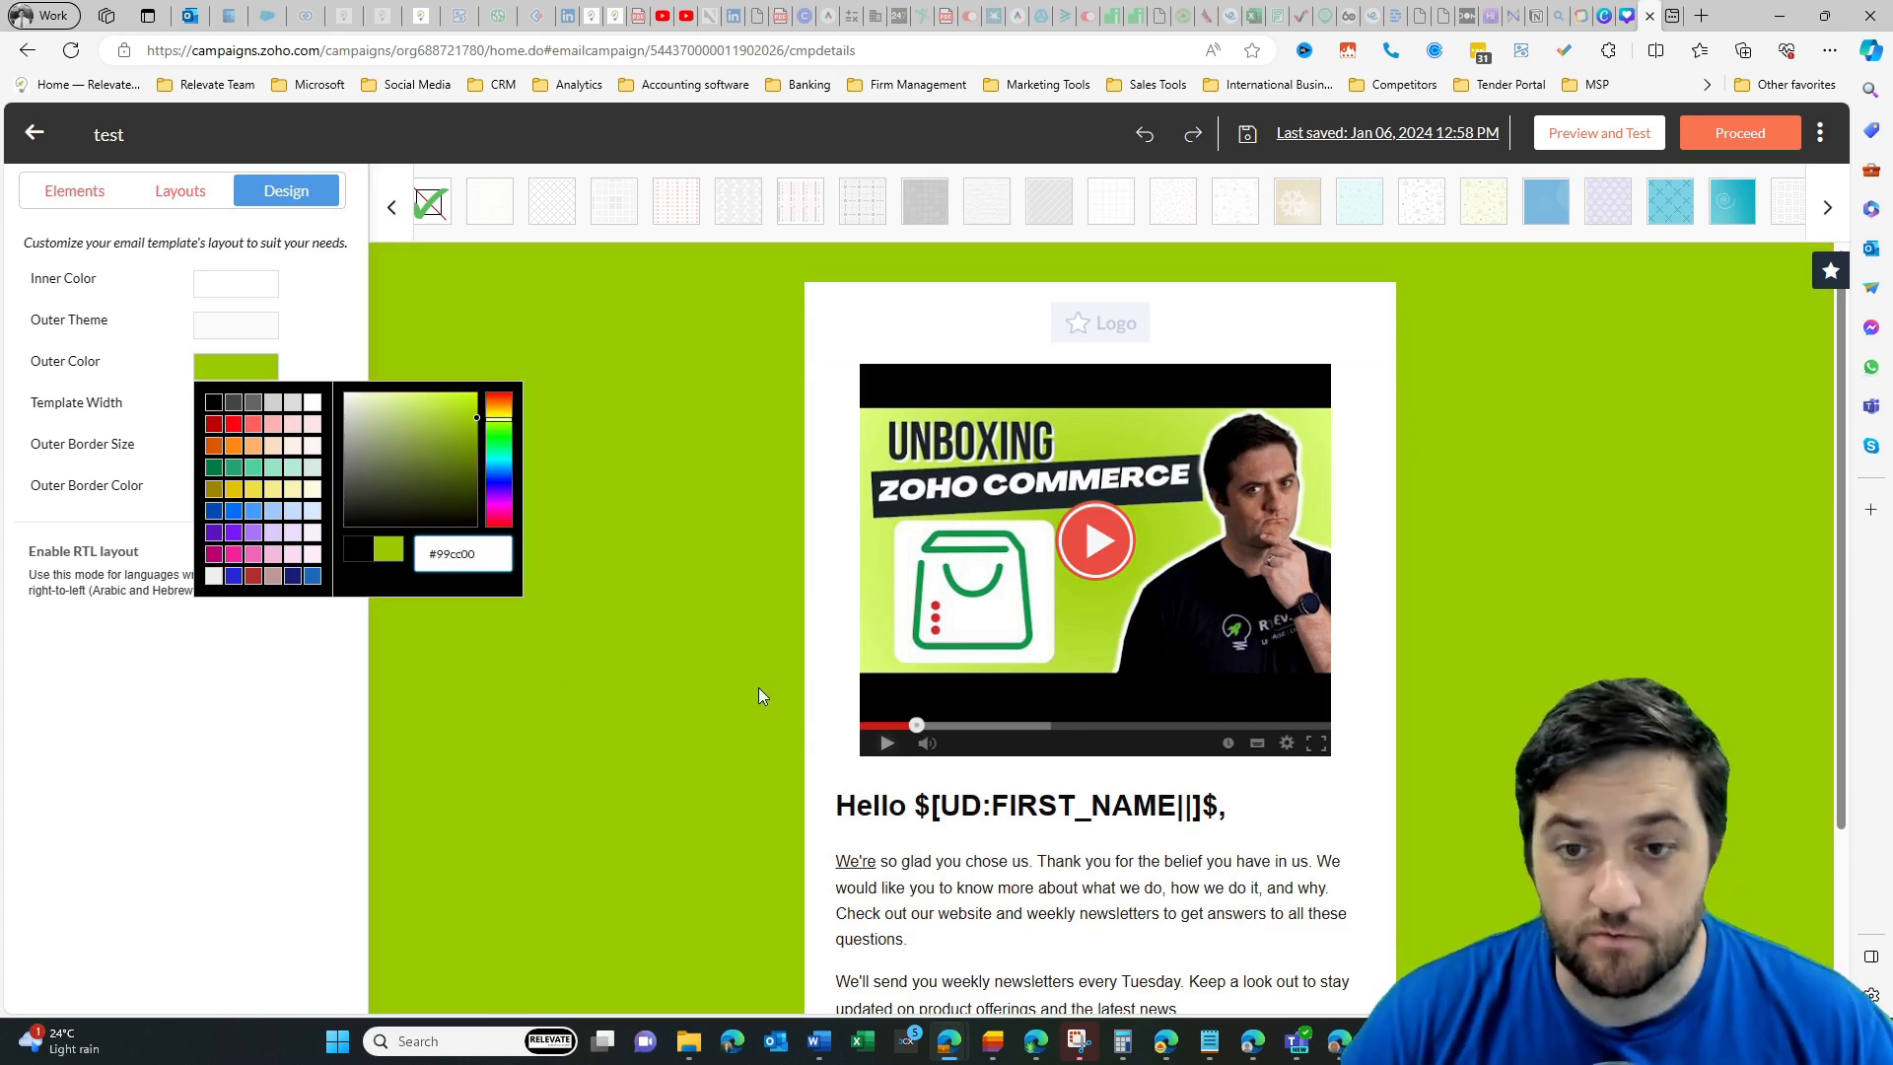
{"action": "left_click", "coordinate": [312, 402]}
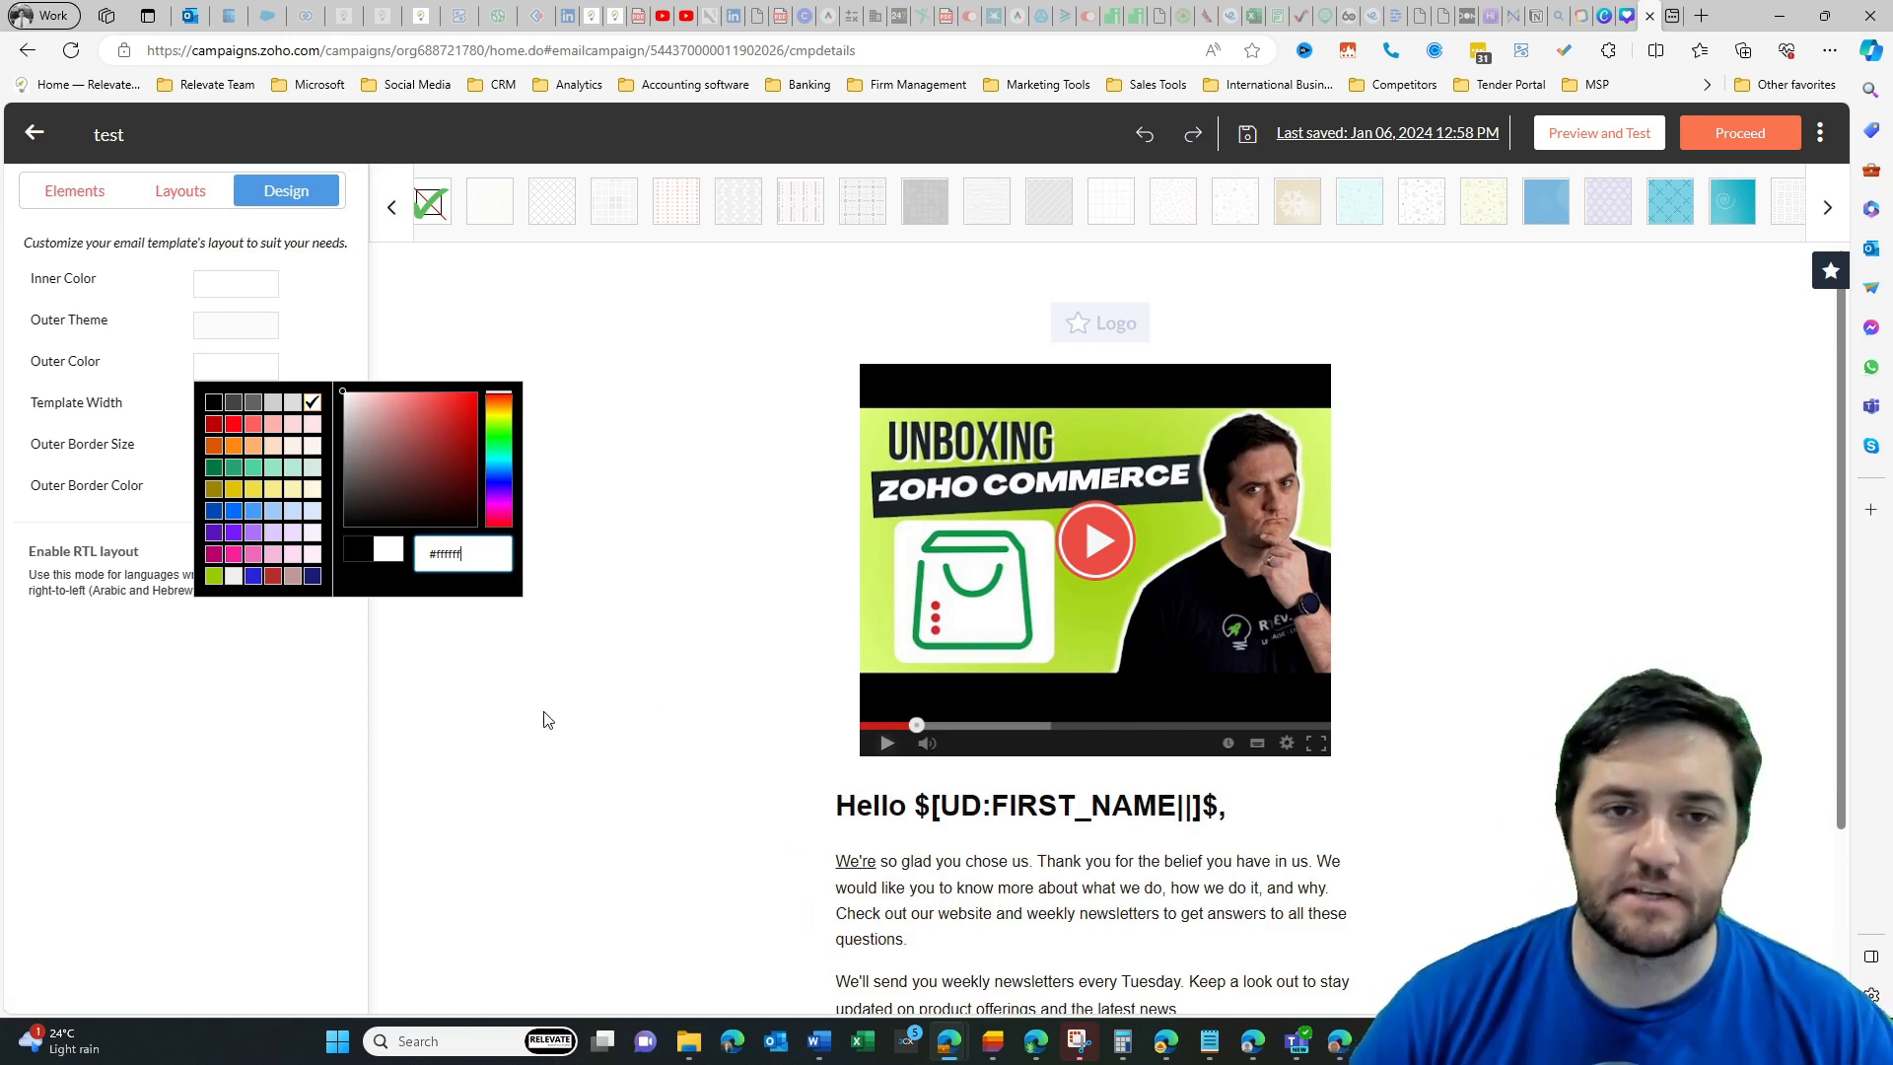
{"action": "left_click", "coordinate": [1828, 207]}
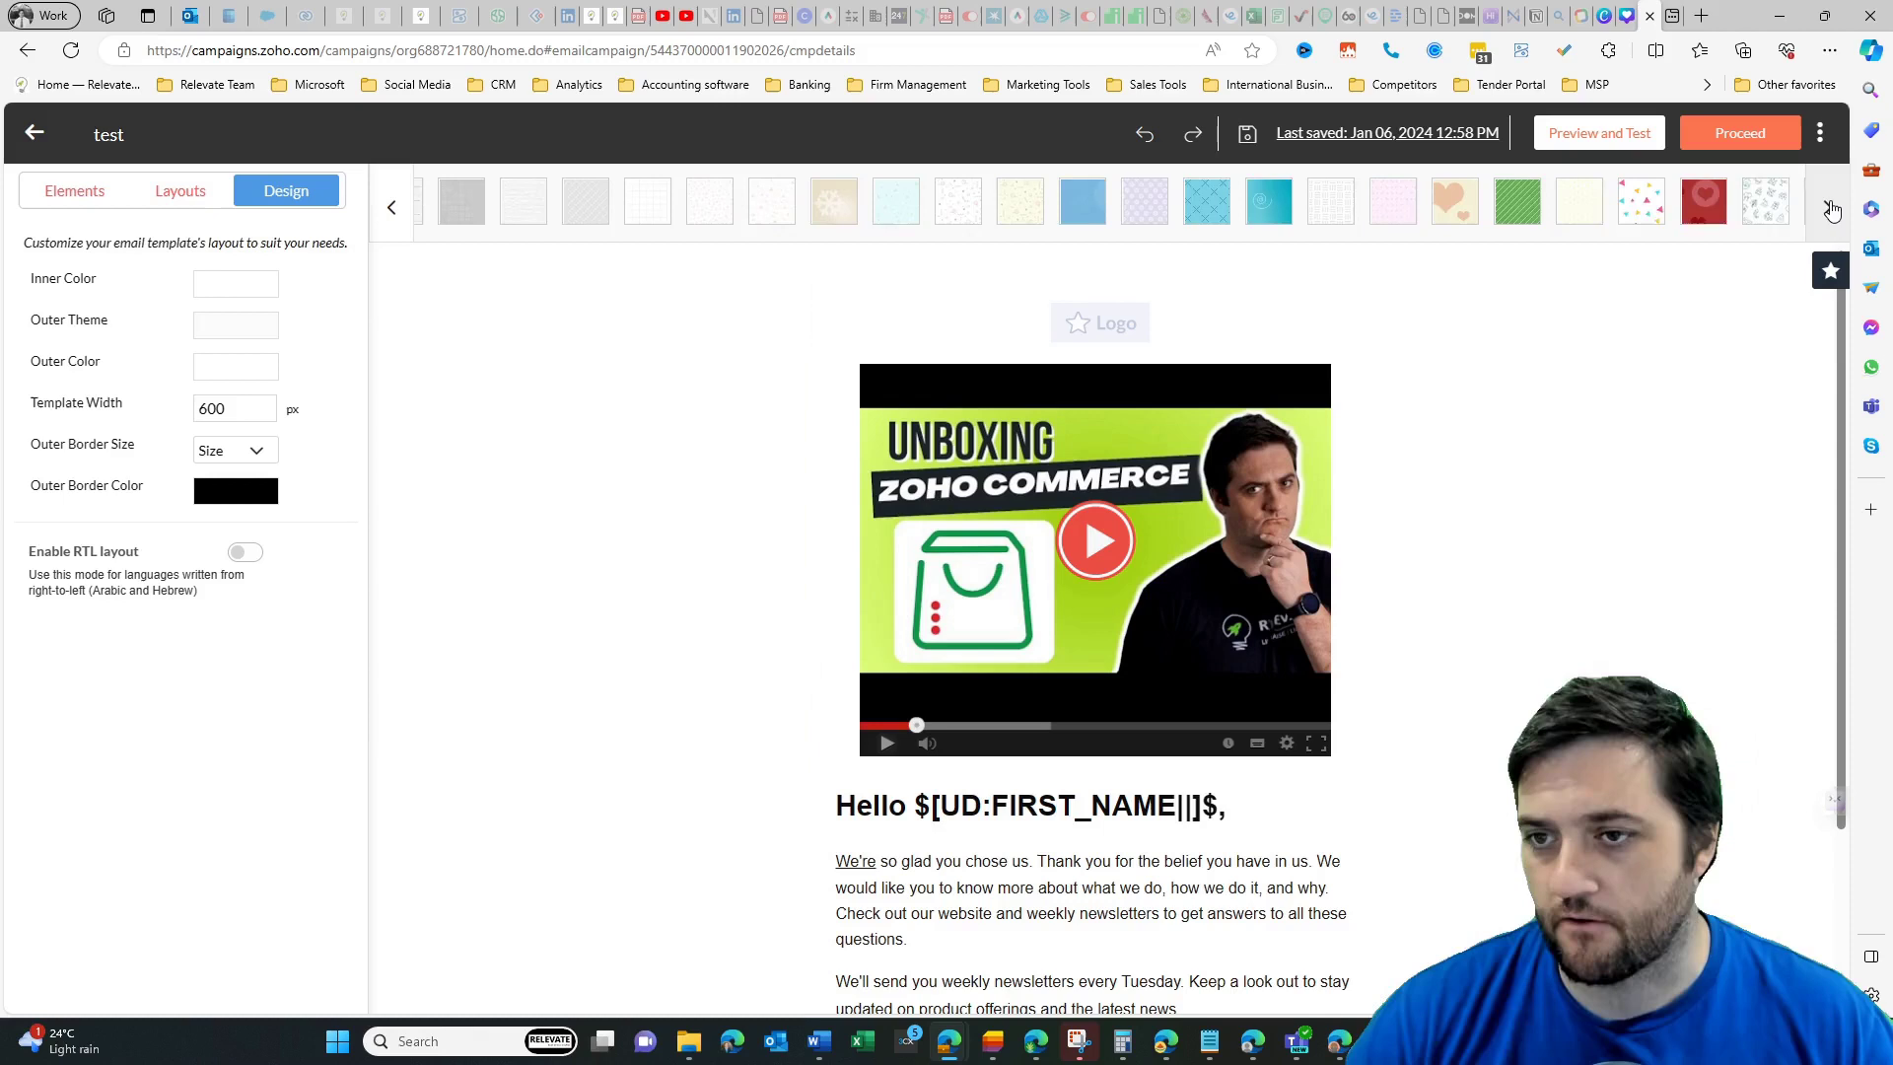
{"action": "left_click", "coordinate": [1831, 209]}
{"action": "left_click", "coordinate": [1549, 212]}
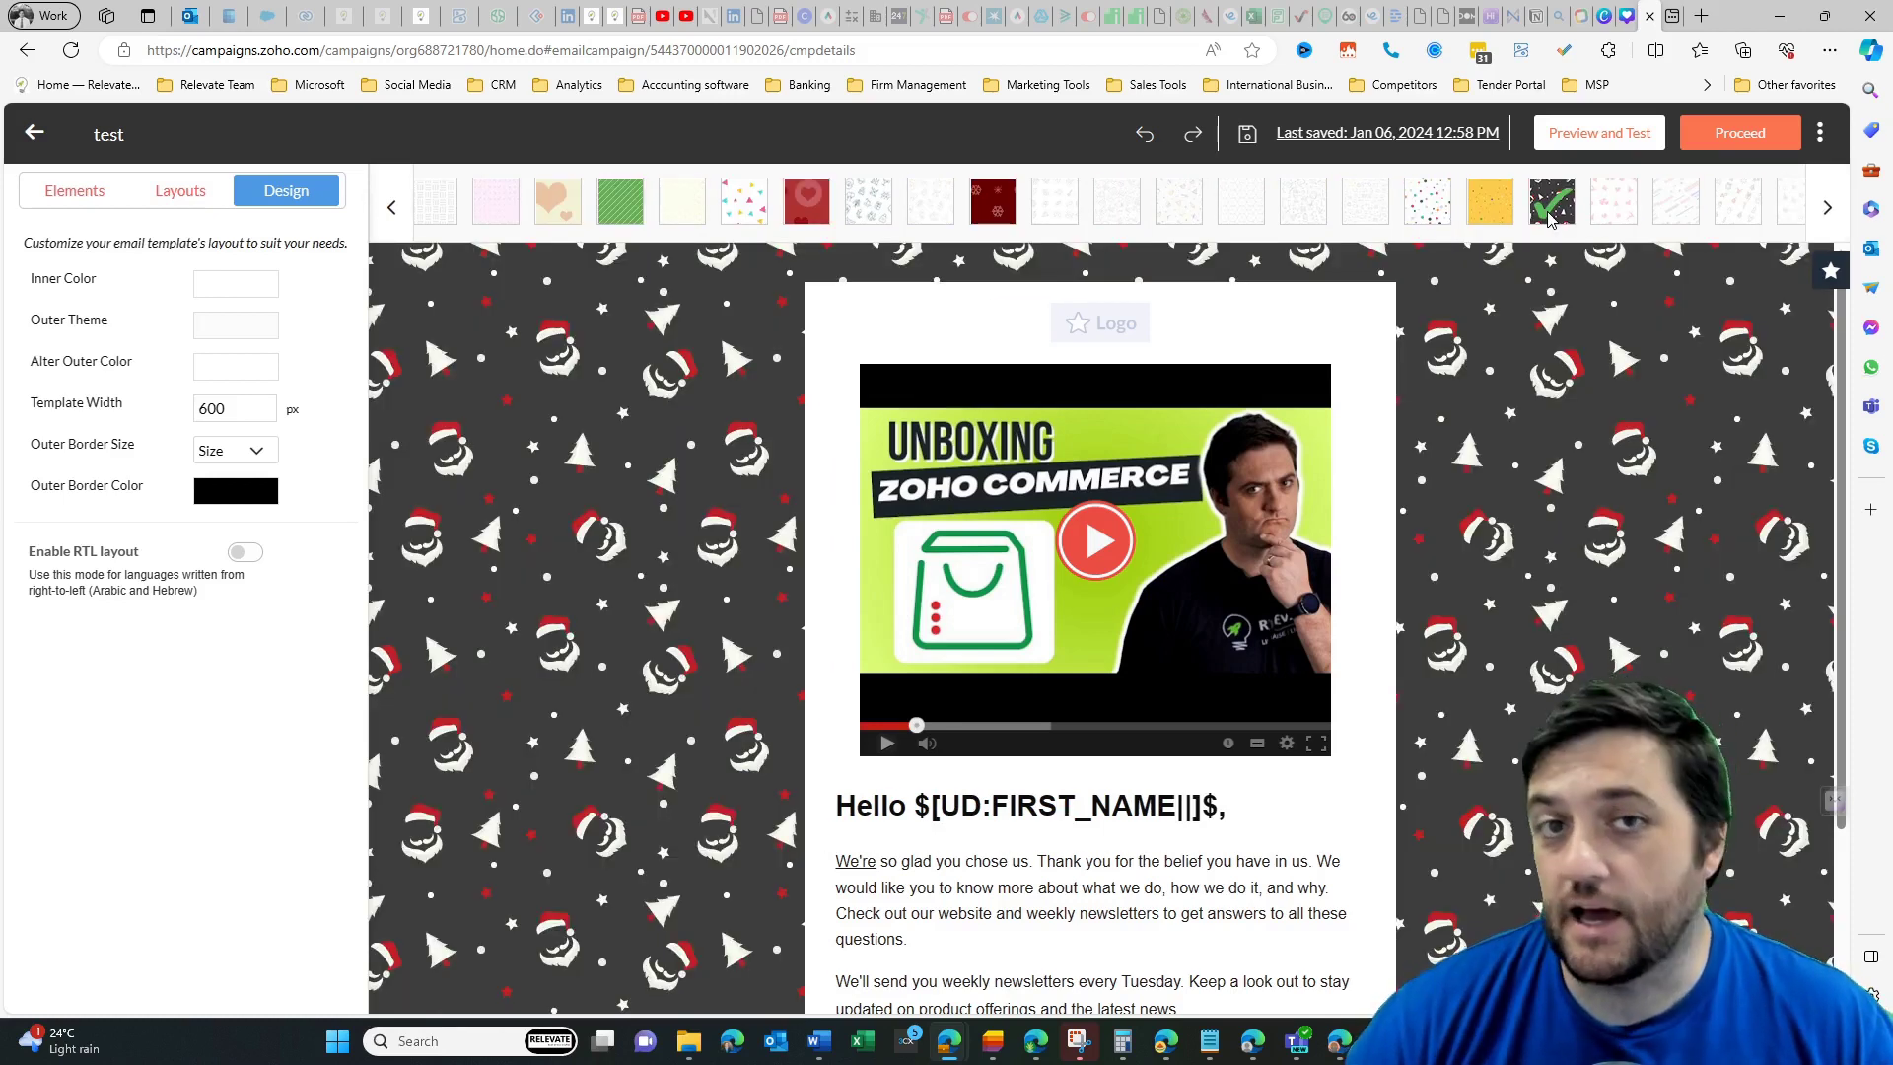
{"action": "left_click", "coordinate": [1549, 212]}
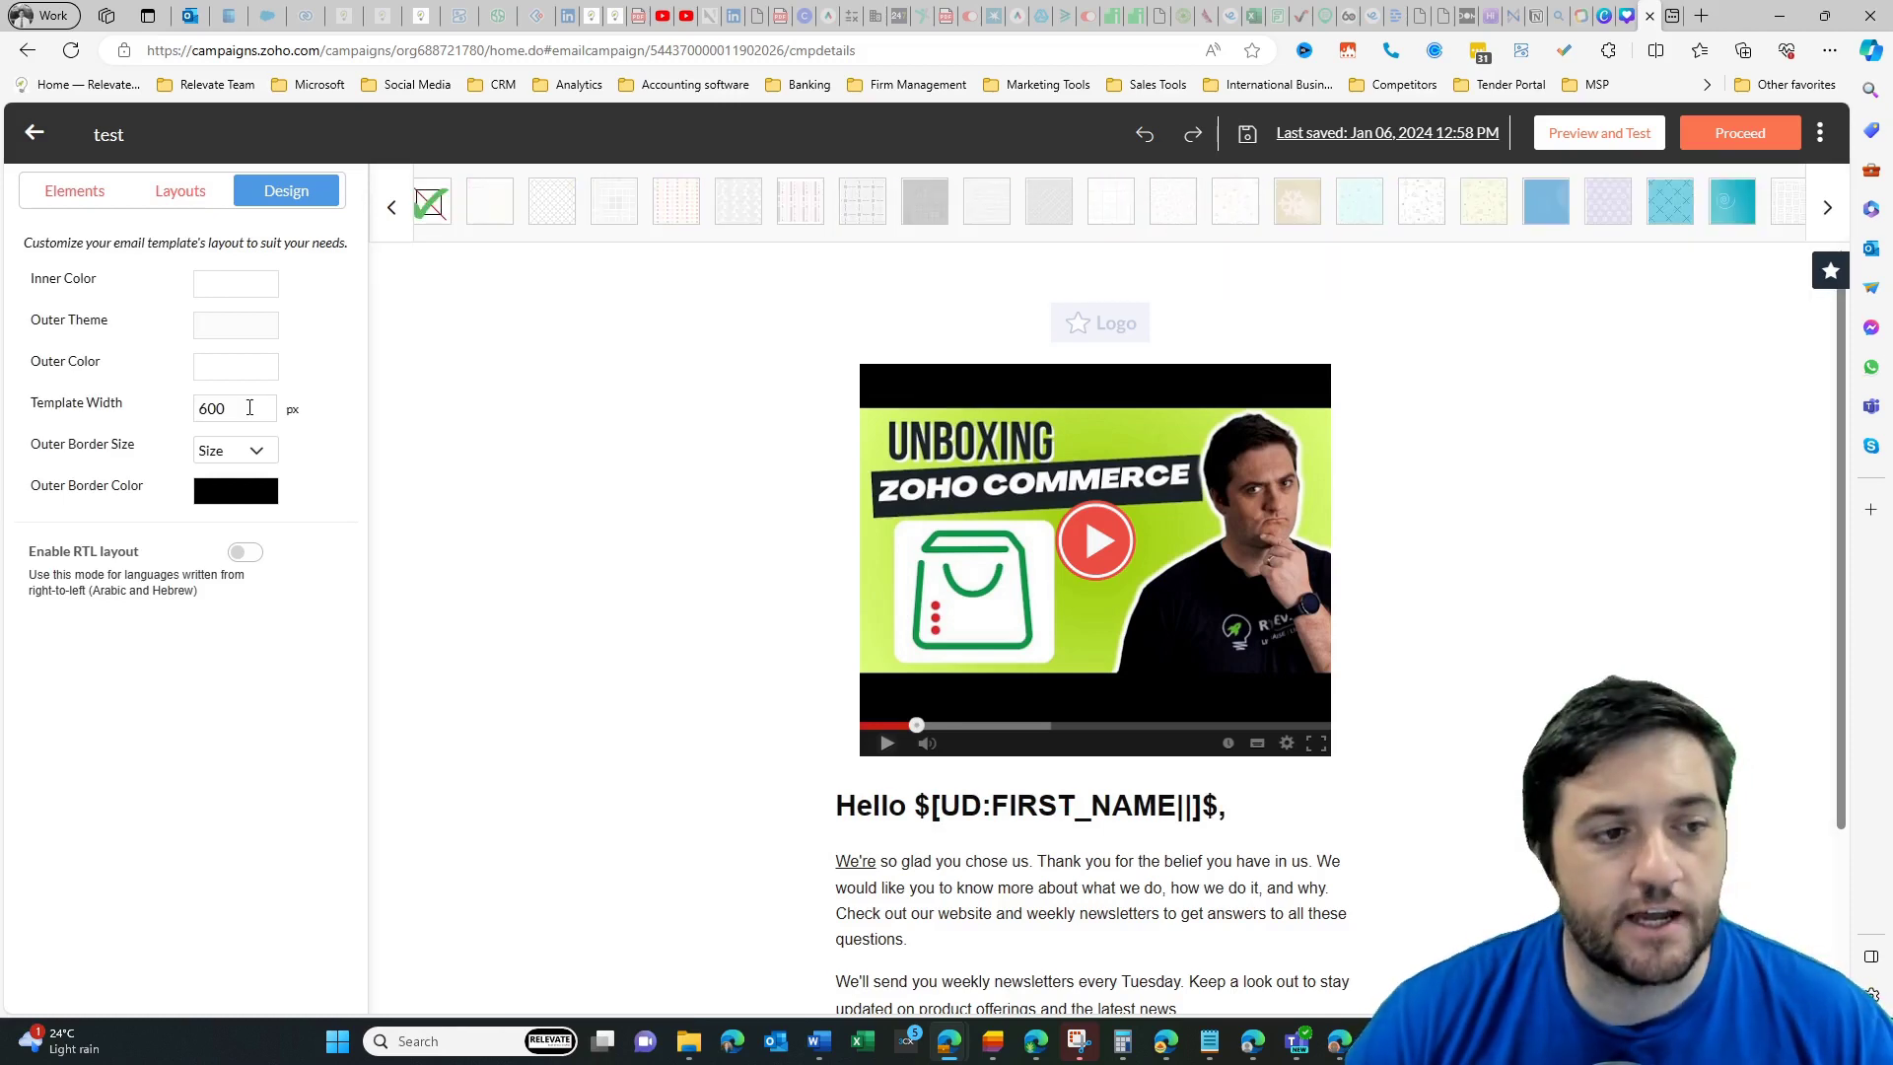
Step: Set the template width to 800 px and make the video Banner size across the full width
{"action": "left_click_drag", "start_coordinate": [249, 407], "coordinate": [188, 417]}
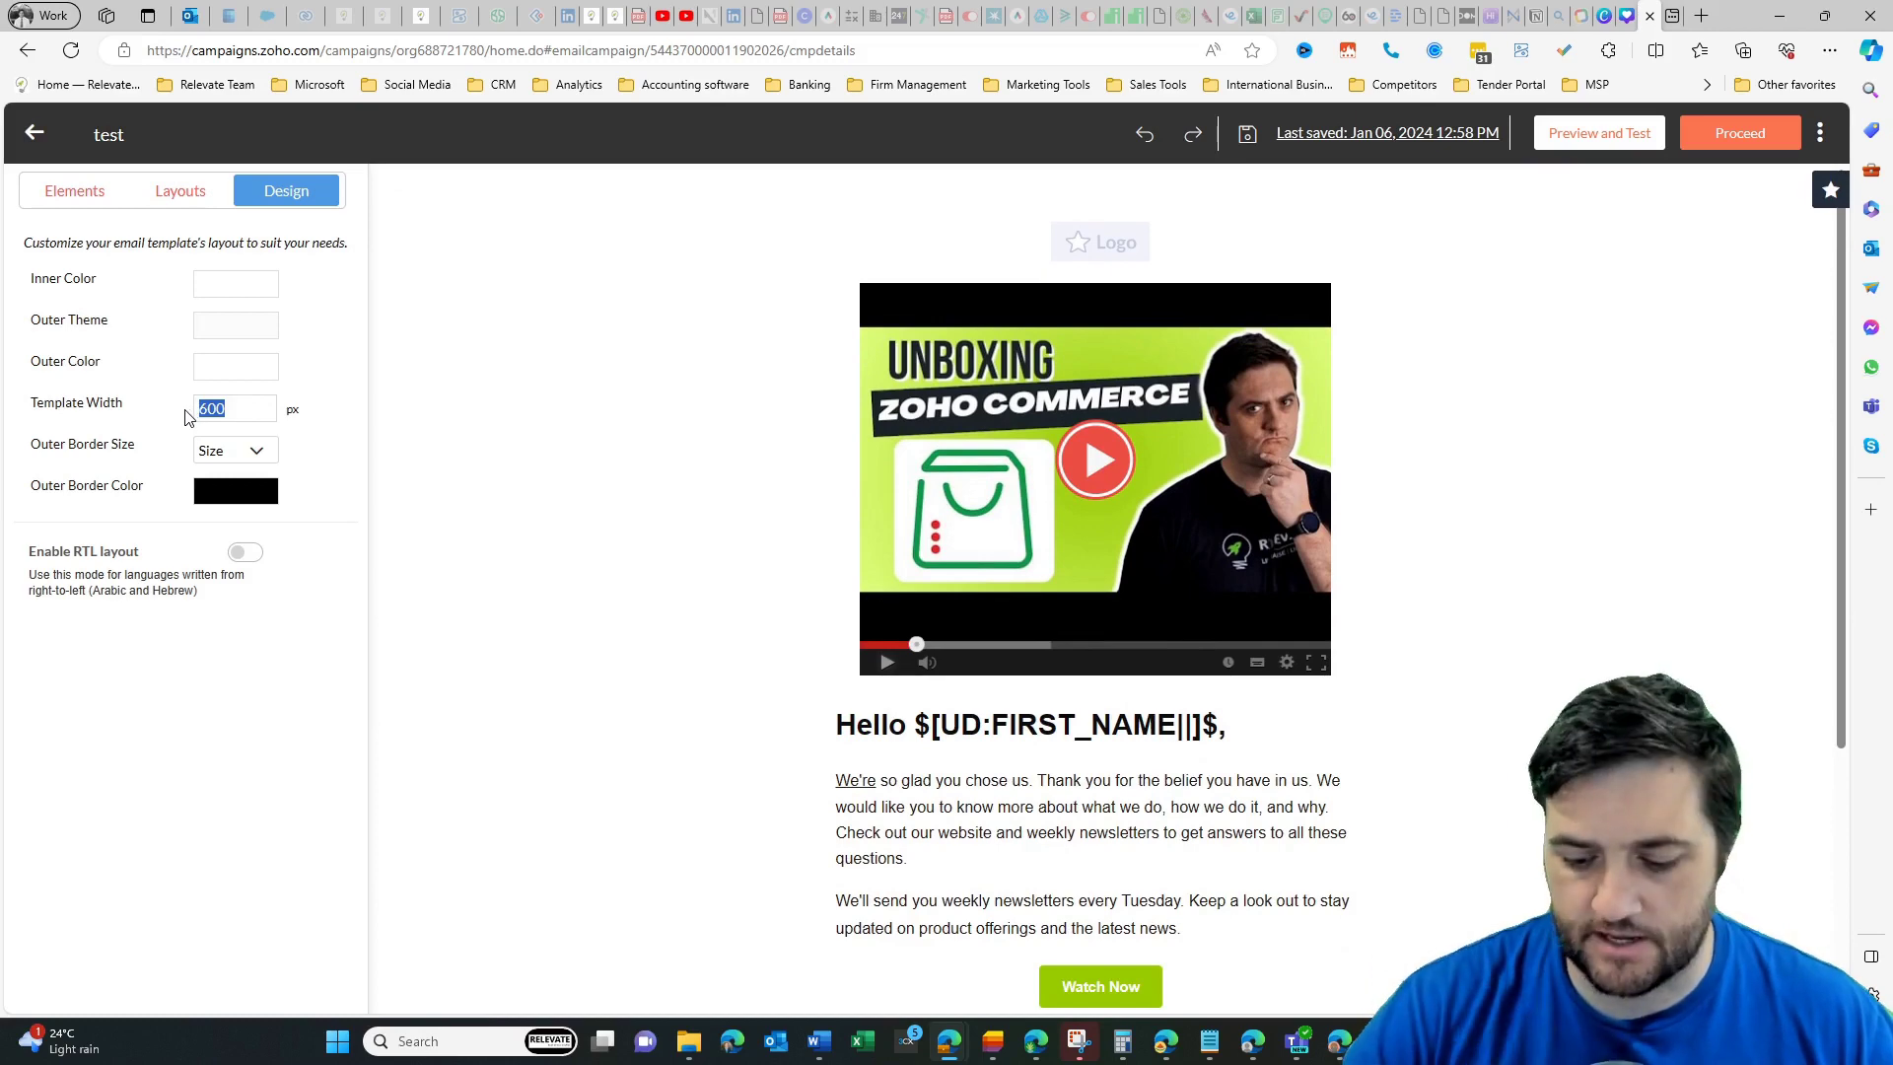
{"action": "type", "text": "800"}
{"action": "scroll", "coordinate": [743, 654], "scroll_direction": "down", "scroll_amount": 4}
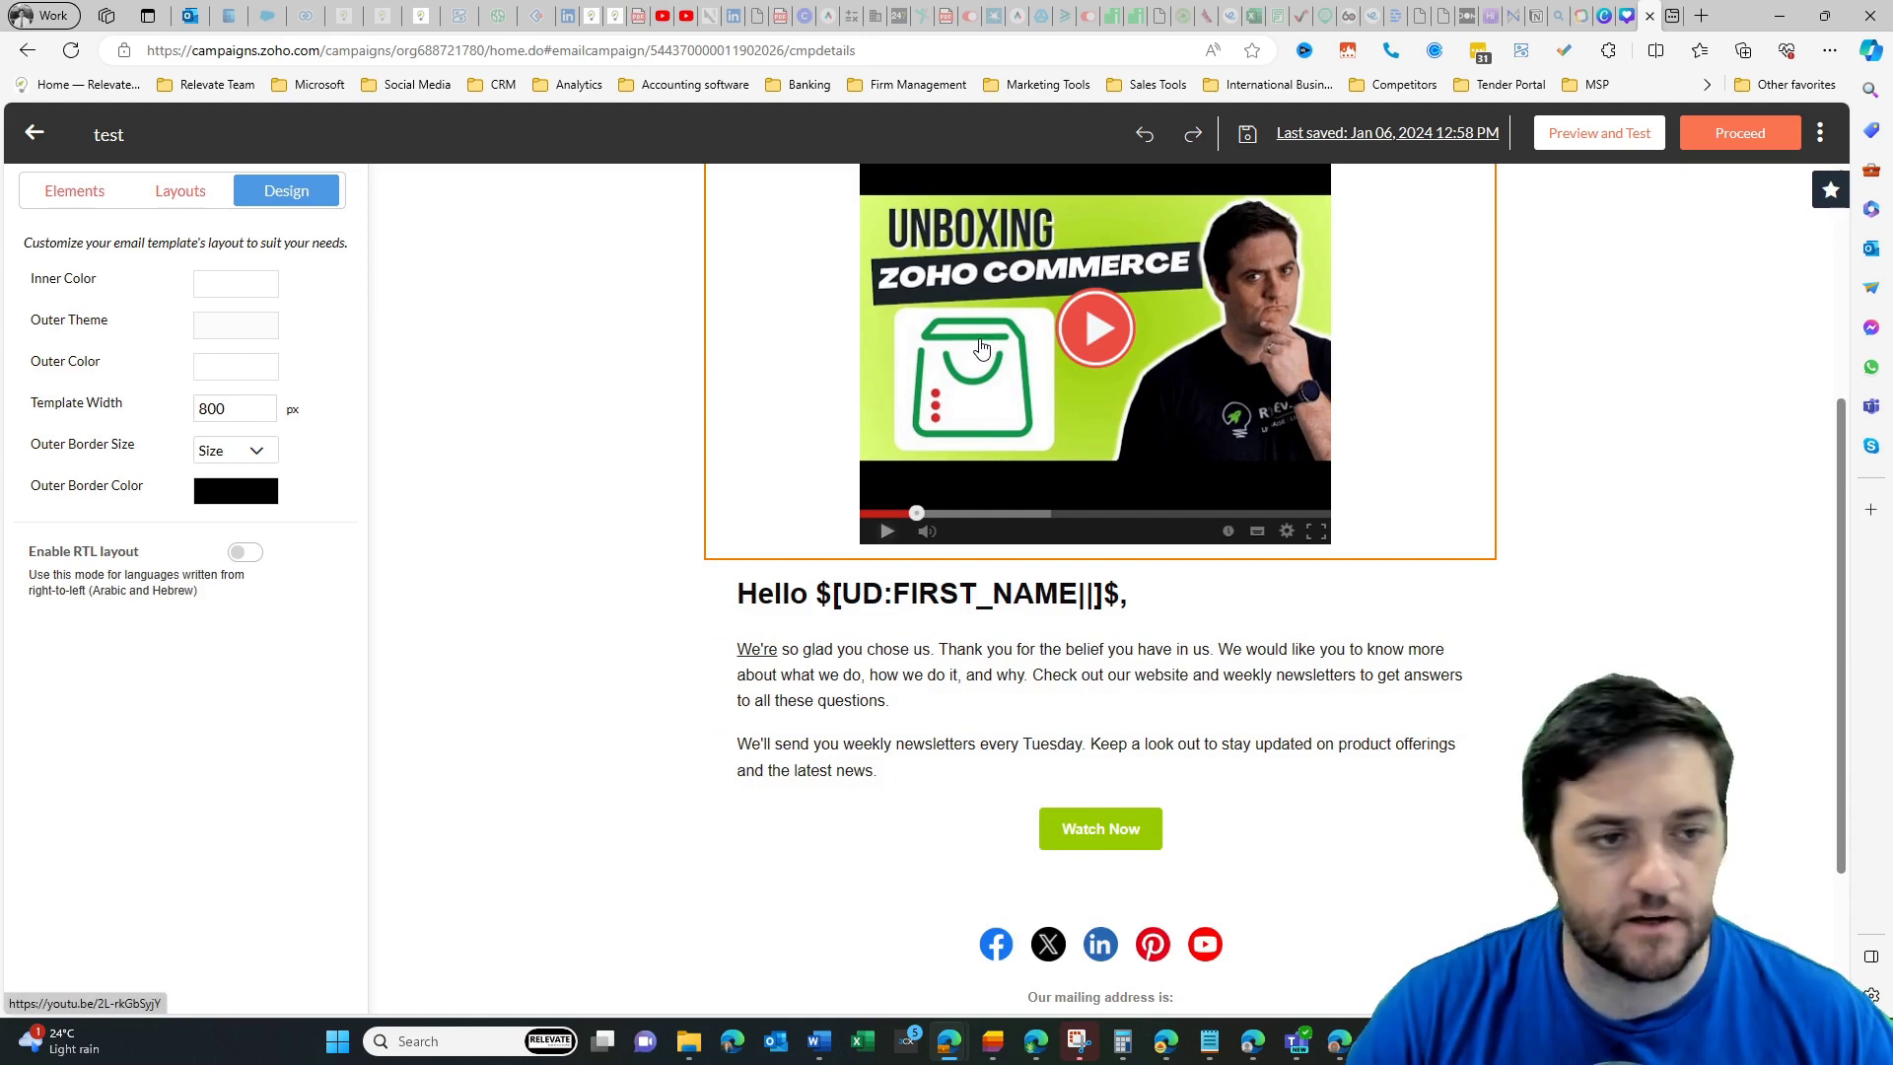
{"action": "left_click", "coordinate": [867, 352]}
{"action": "left_click", "coordinate": [303, 340]}
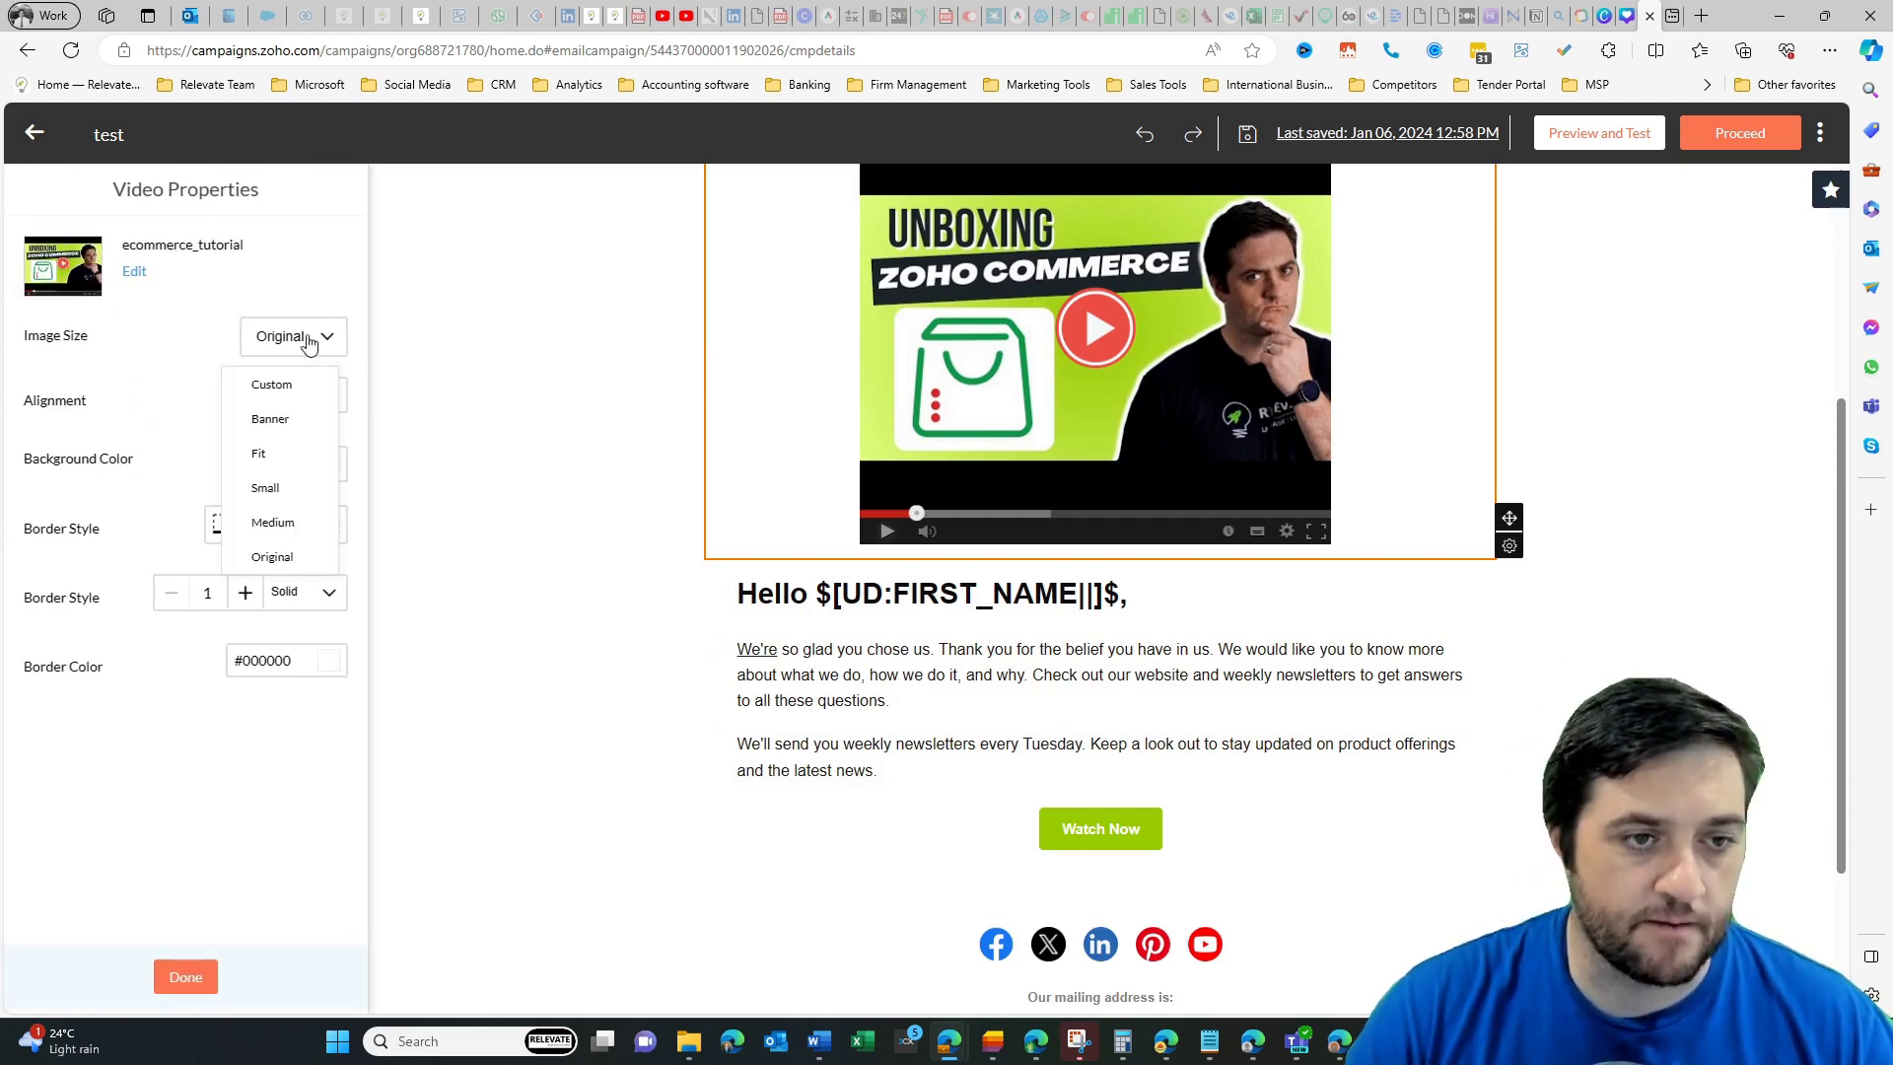
{"action": "left_click", "coordinate": [271, 419]}
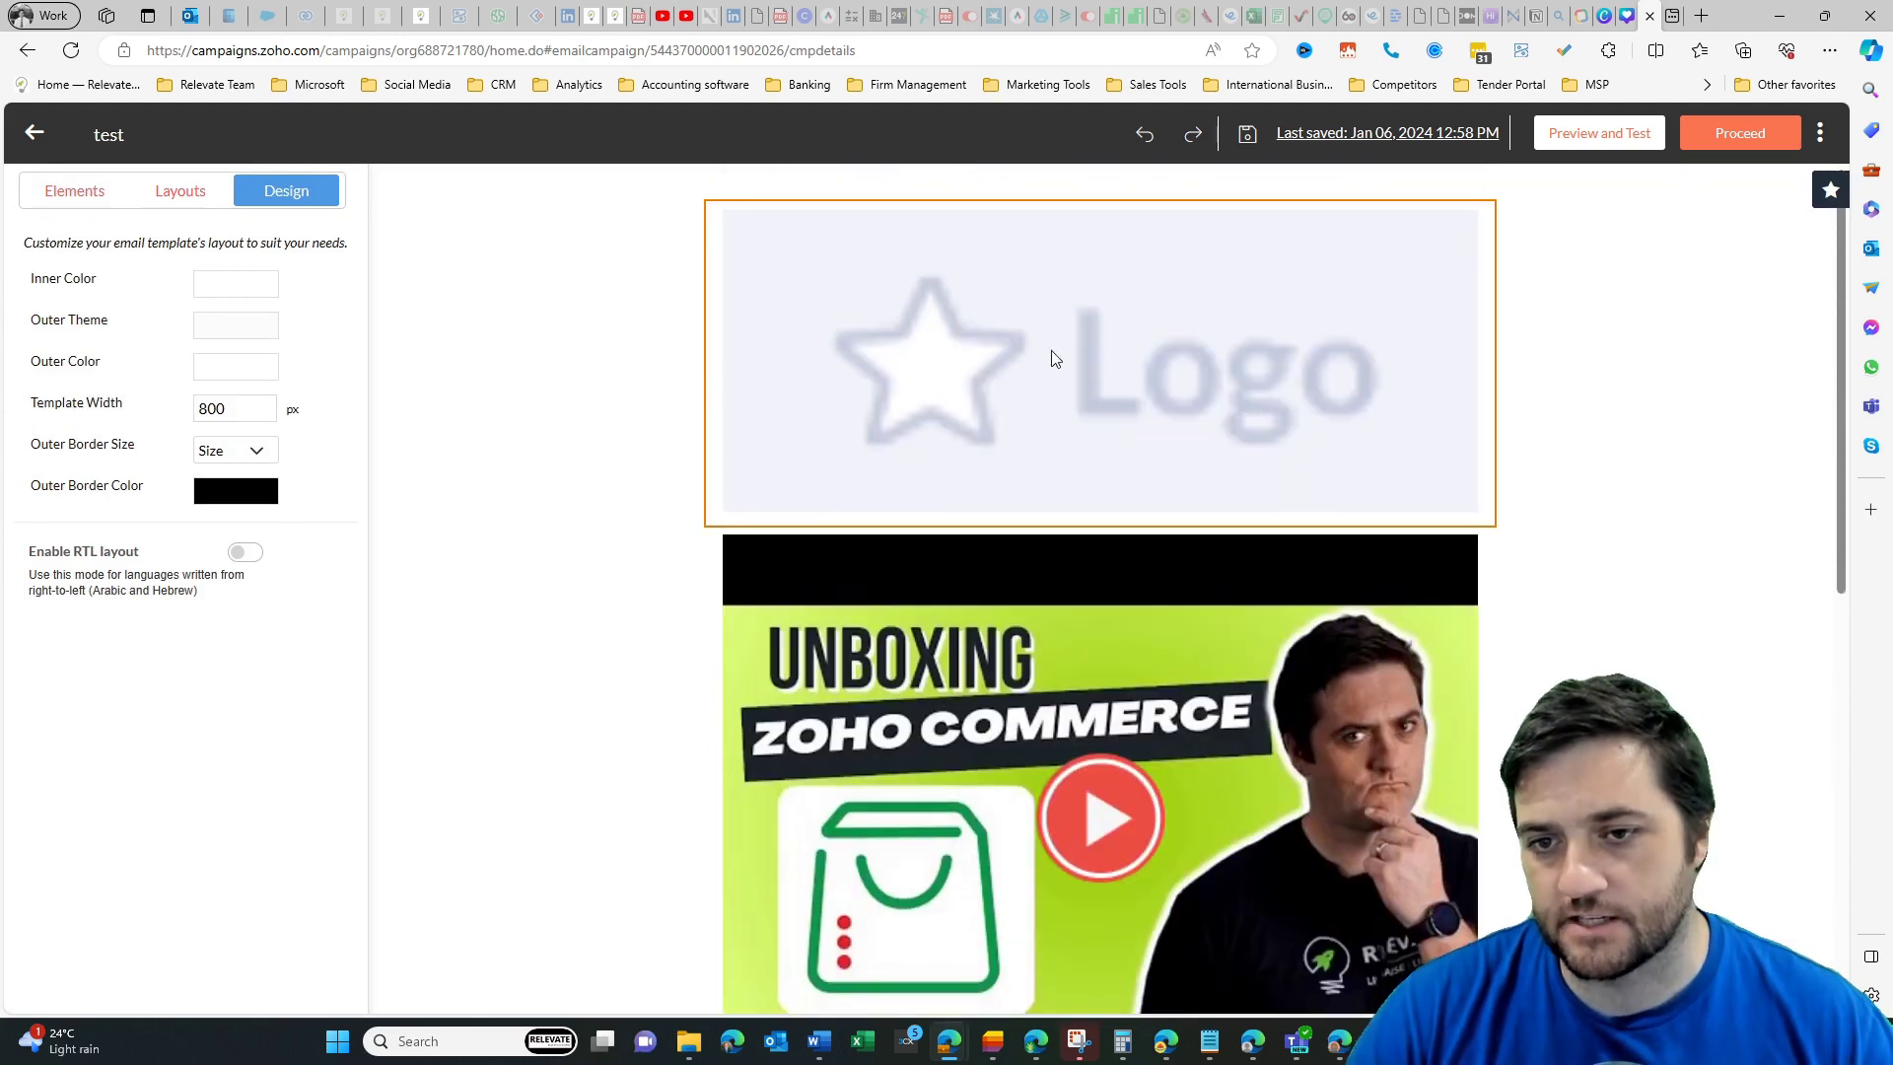
Step: Set the logo's image size back to Fit
{"action": "left_click", "coordinate": [1071, 353]}
{"action": "left_click", "coordinate": [295, 404]}
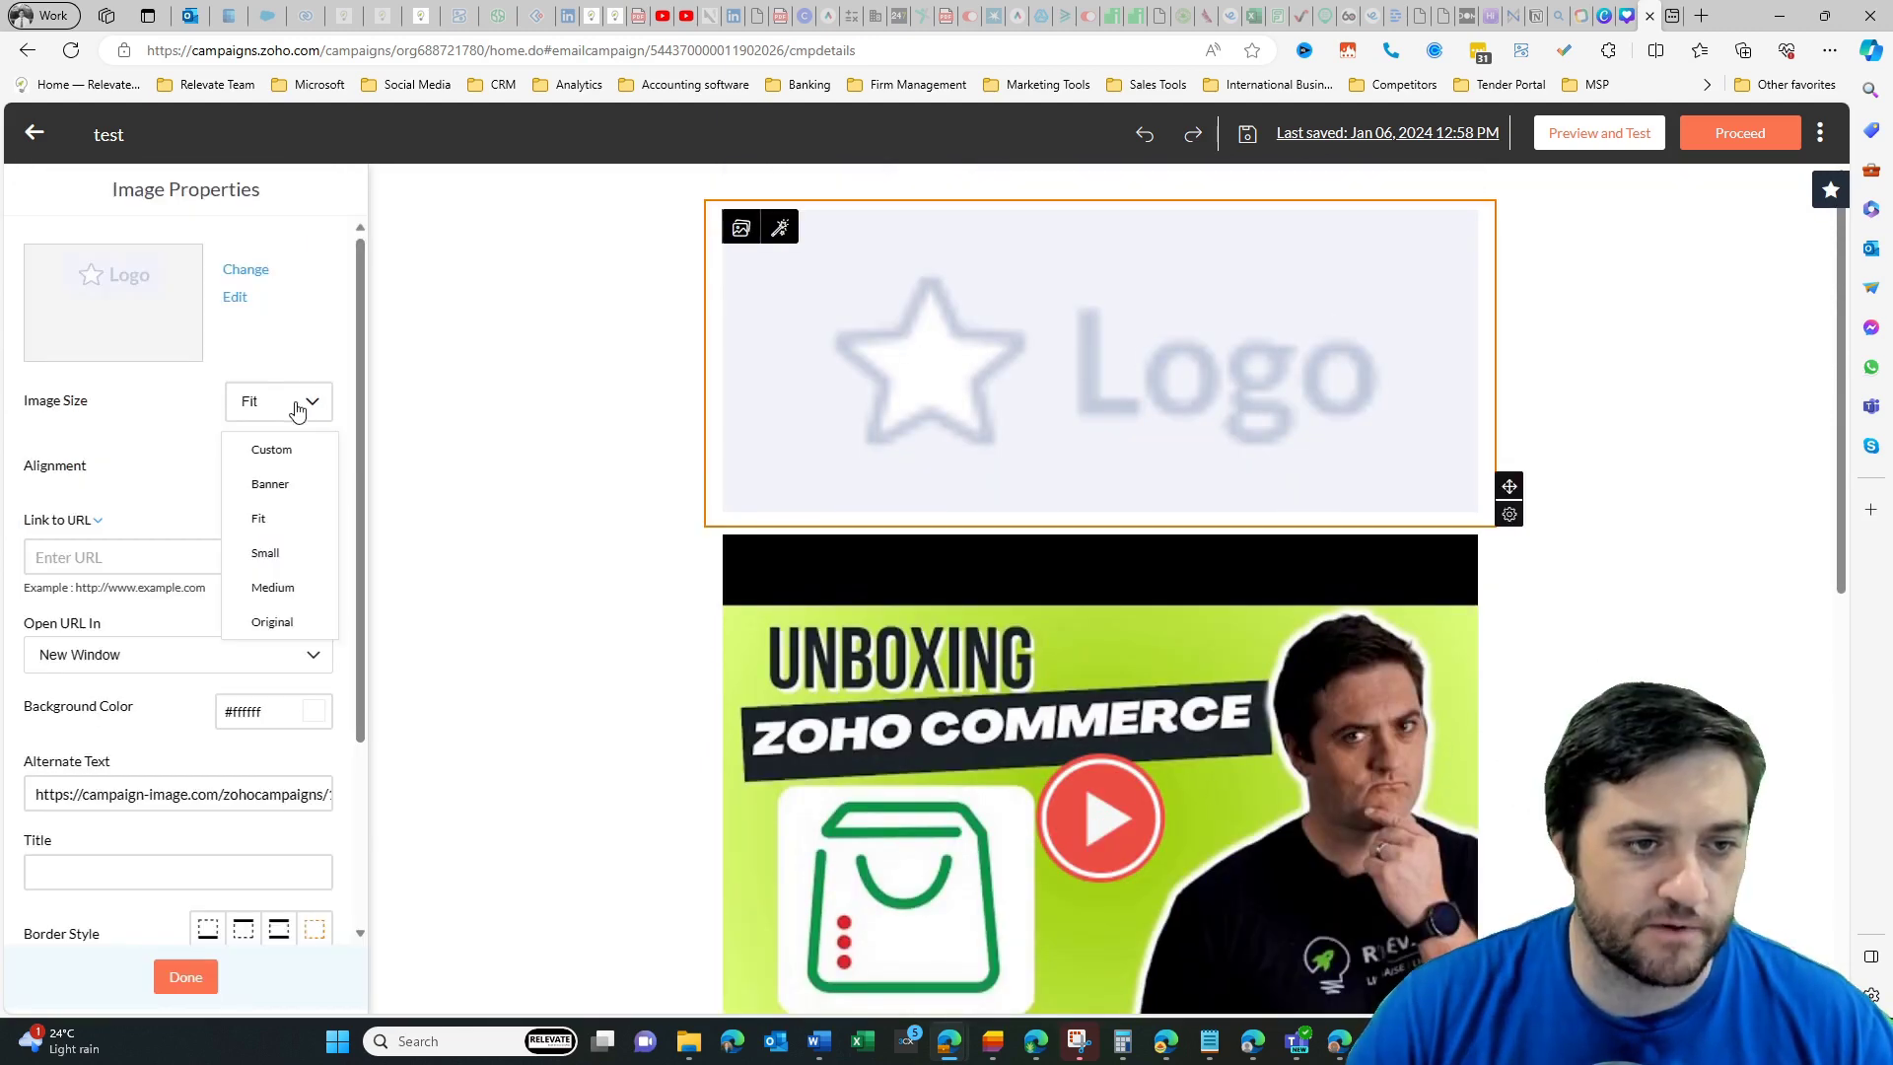
{"action": "left_click", "coordinate": [261, 518]}
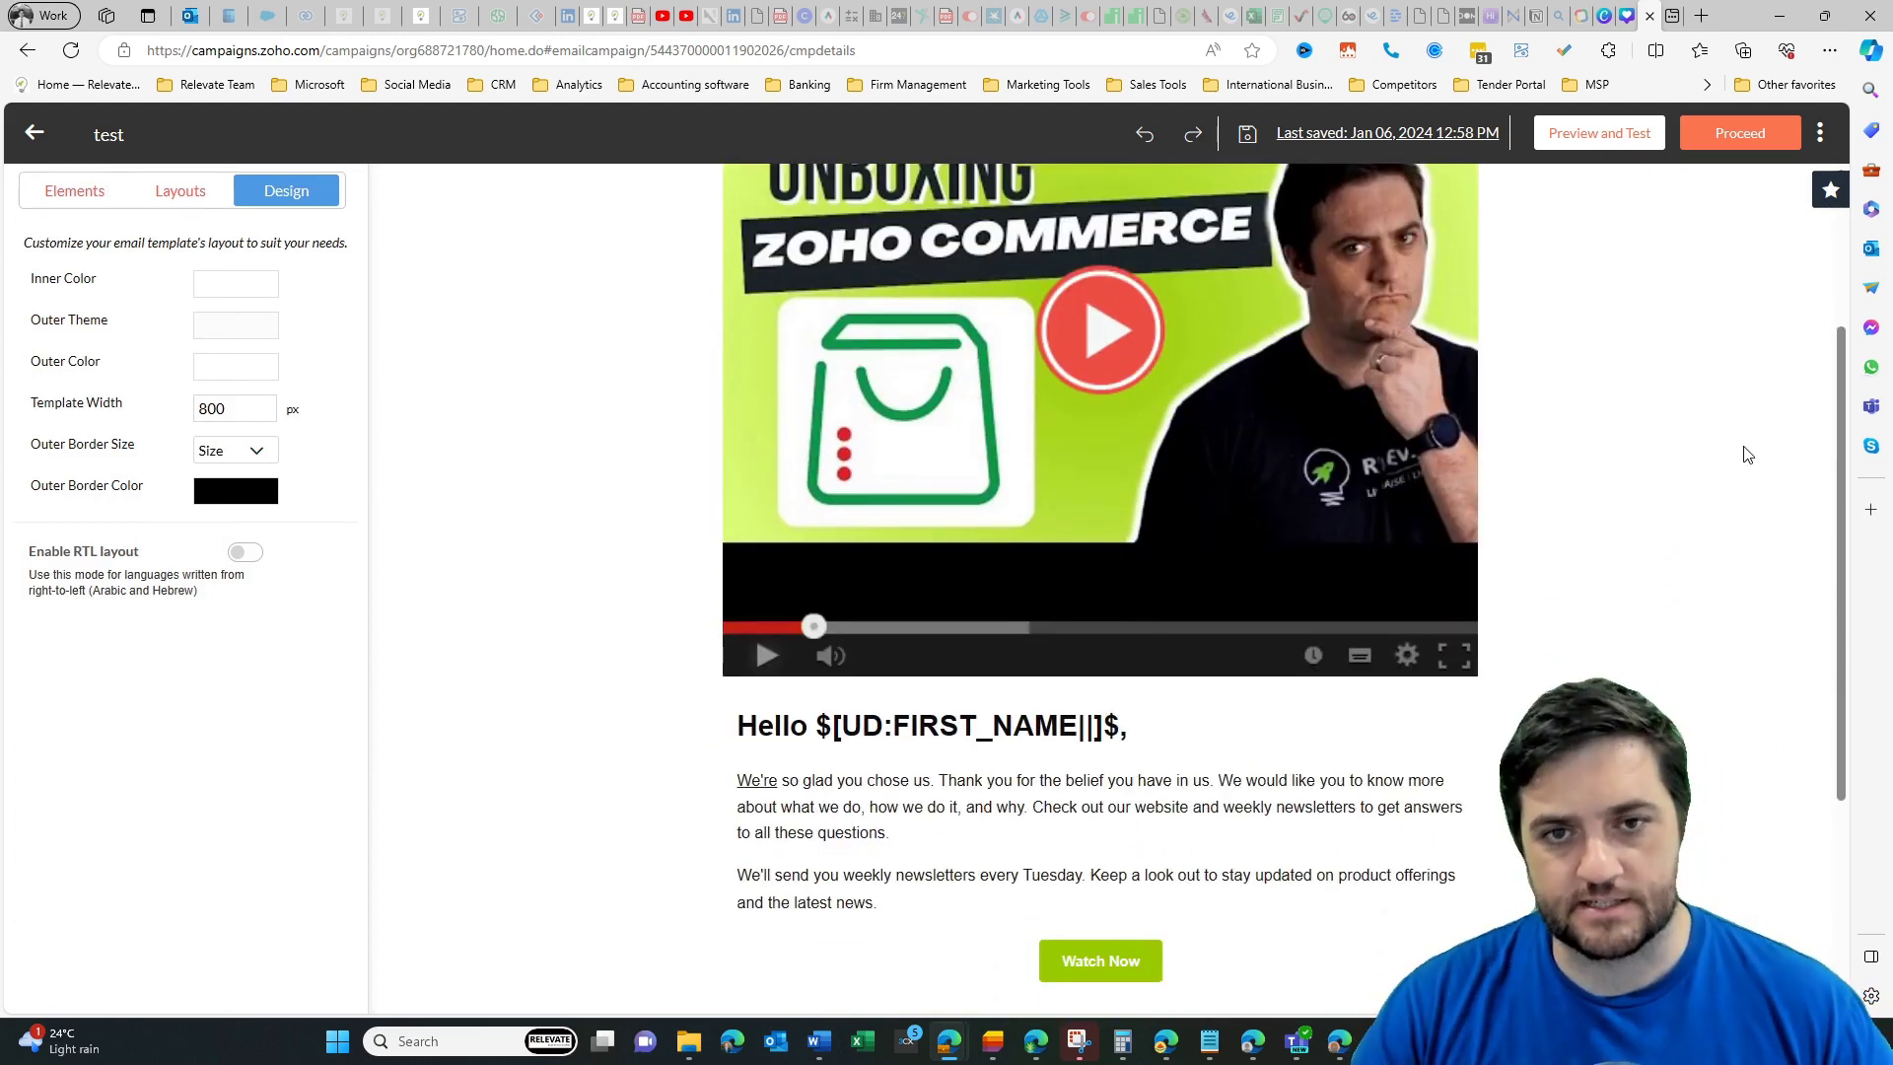
{"action": "scroll", "coordinate": [1747, 453], "scroll_direction": "down", "scroll_amount": 3}
{"action": "scroll", "coordinate": [1676, 611], "scroll_direction": "up", "scroll_amount": 4}
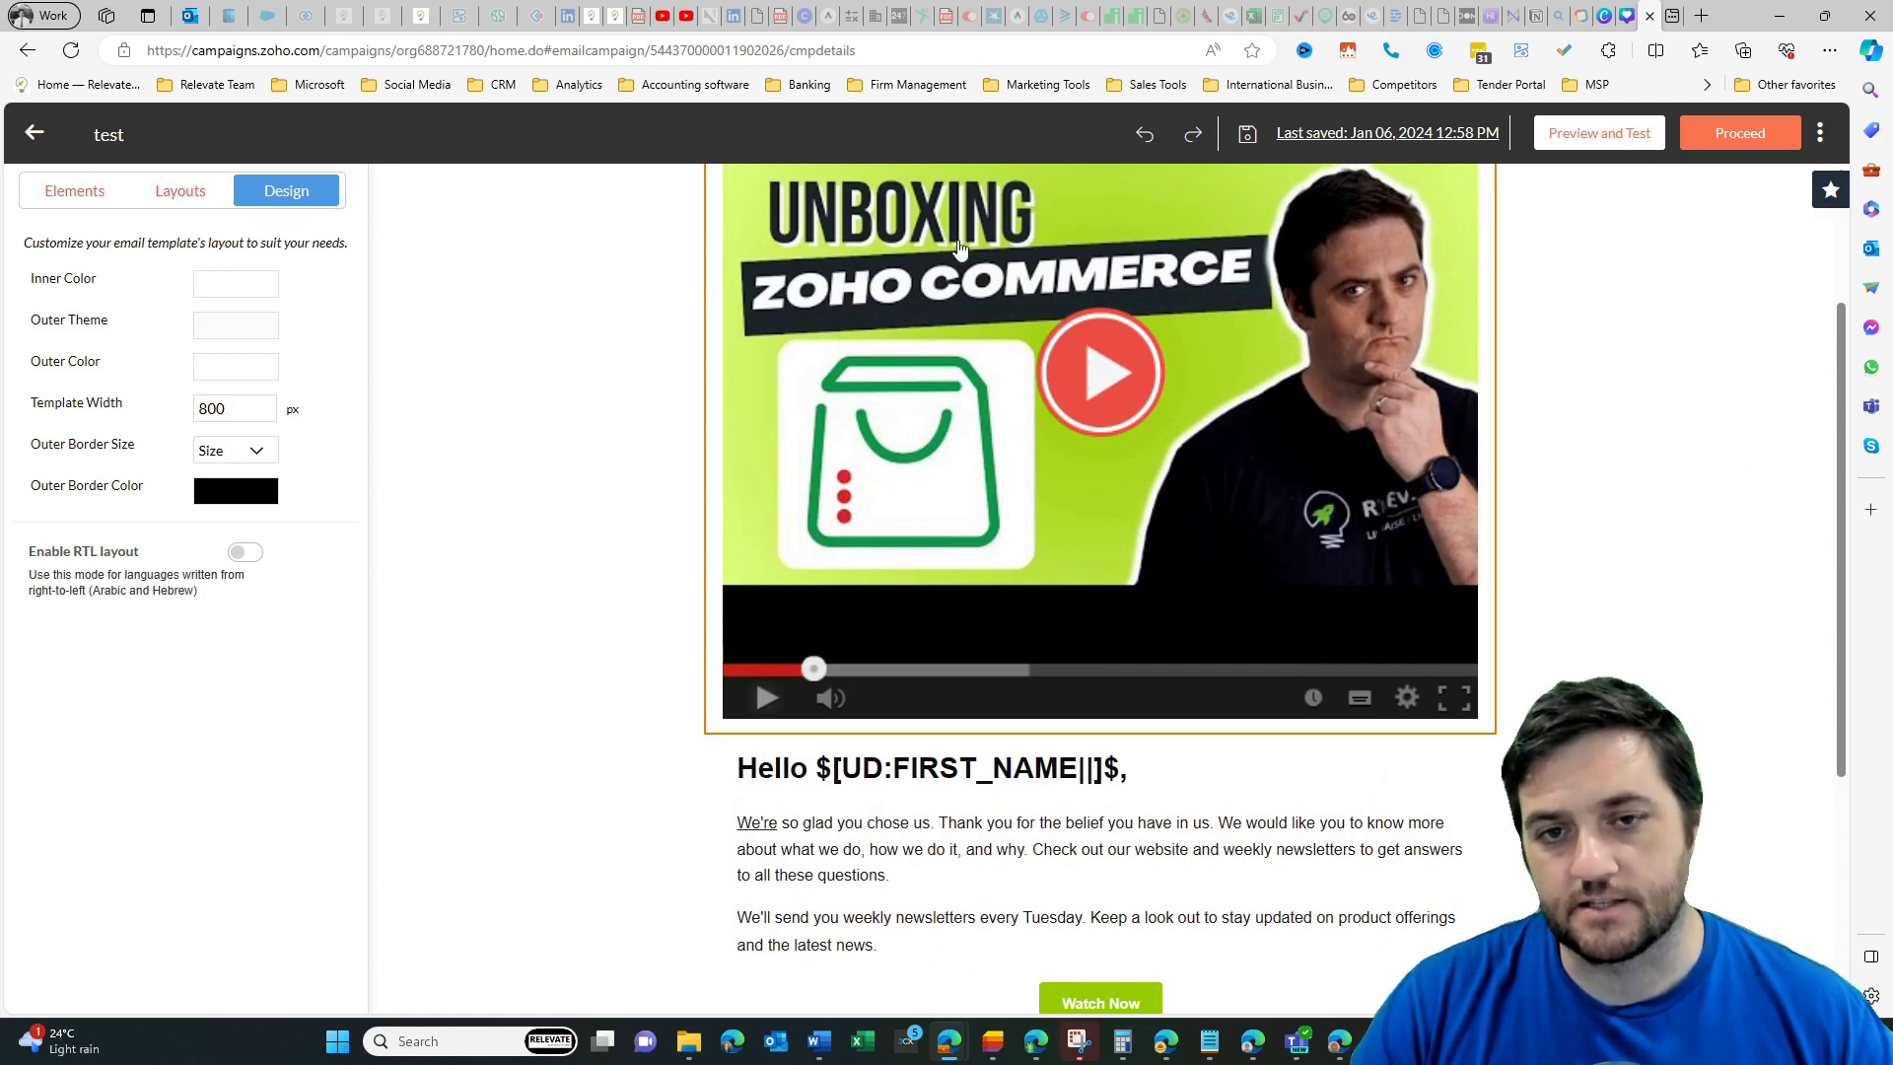
{"action": "scroll", "coordinate": [1134, 433], "scroll_direction": "up", "scroll_amount": 2}
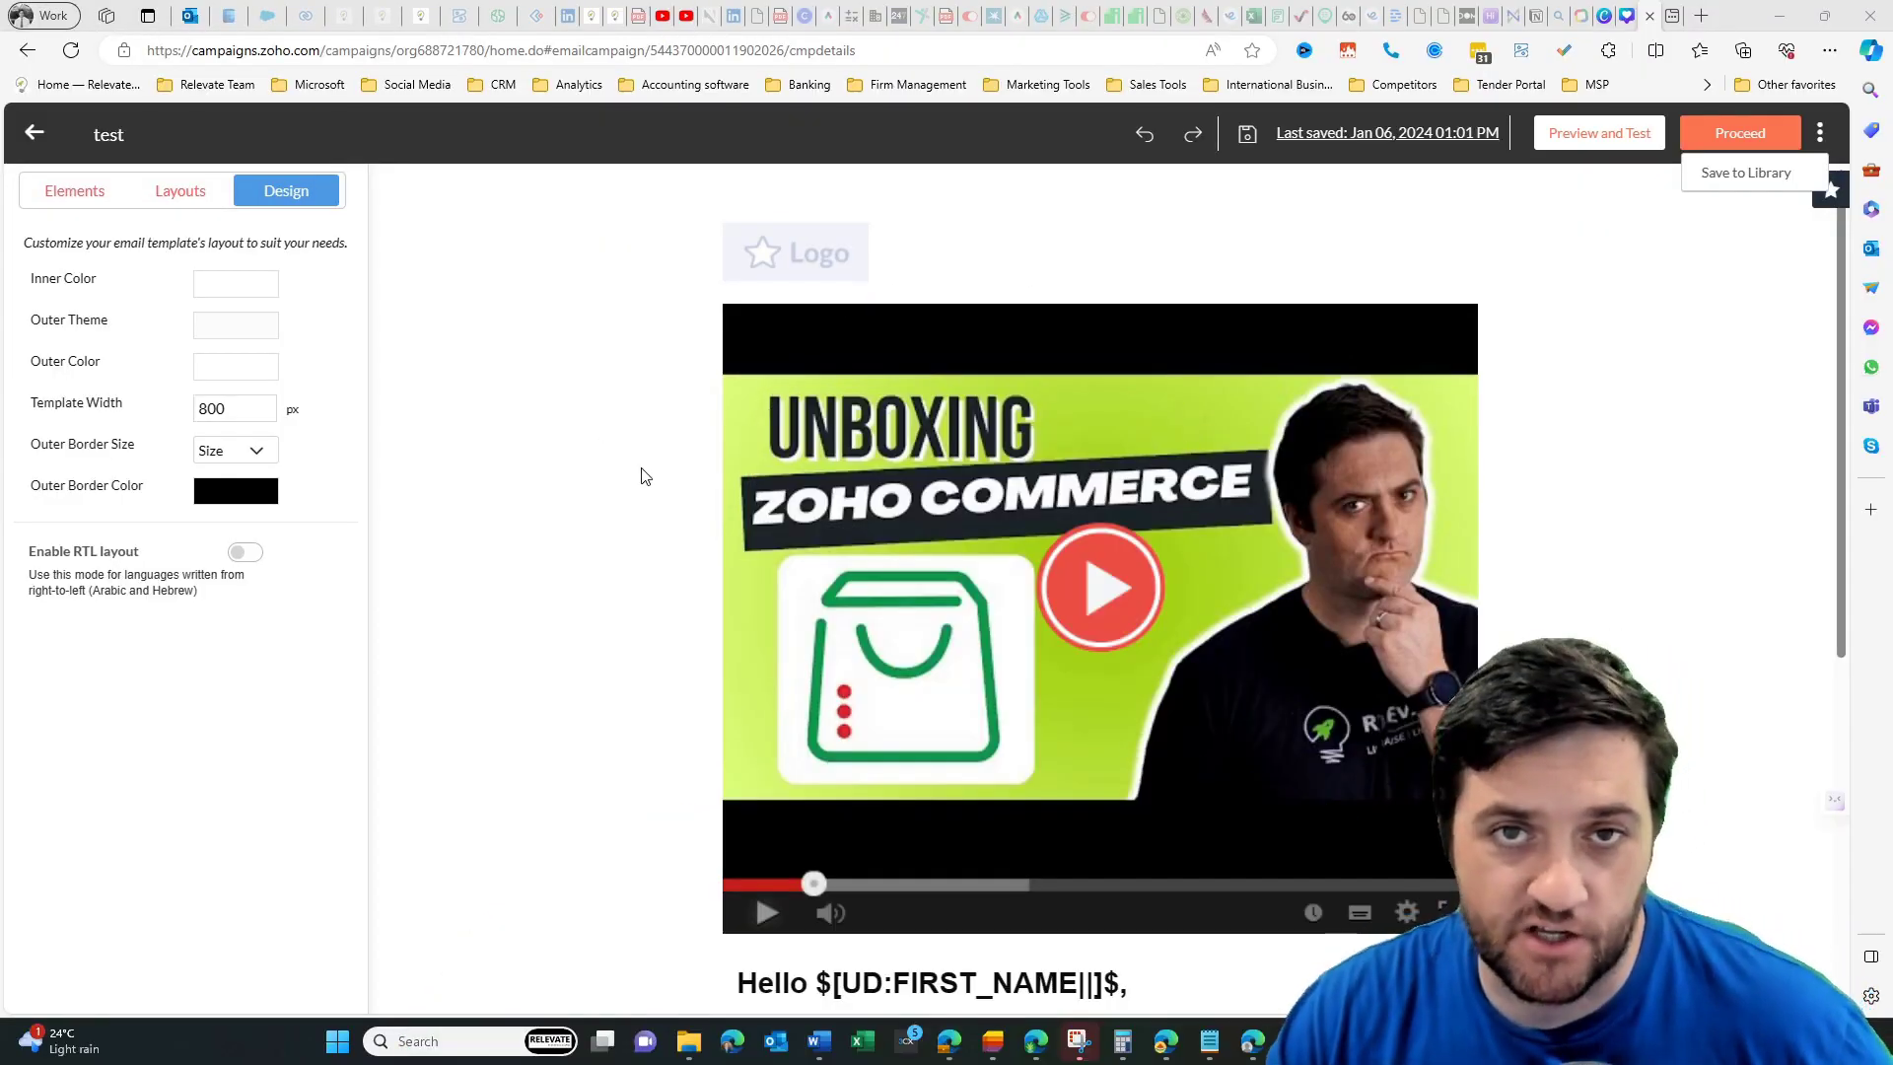
Step: Review the finished video email and choose Save to Library from the three-dot menu
{"action": "scroll", "coordinate": [579, 475], "scroll_direction": "down", "scroll_amount": 5}
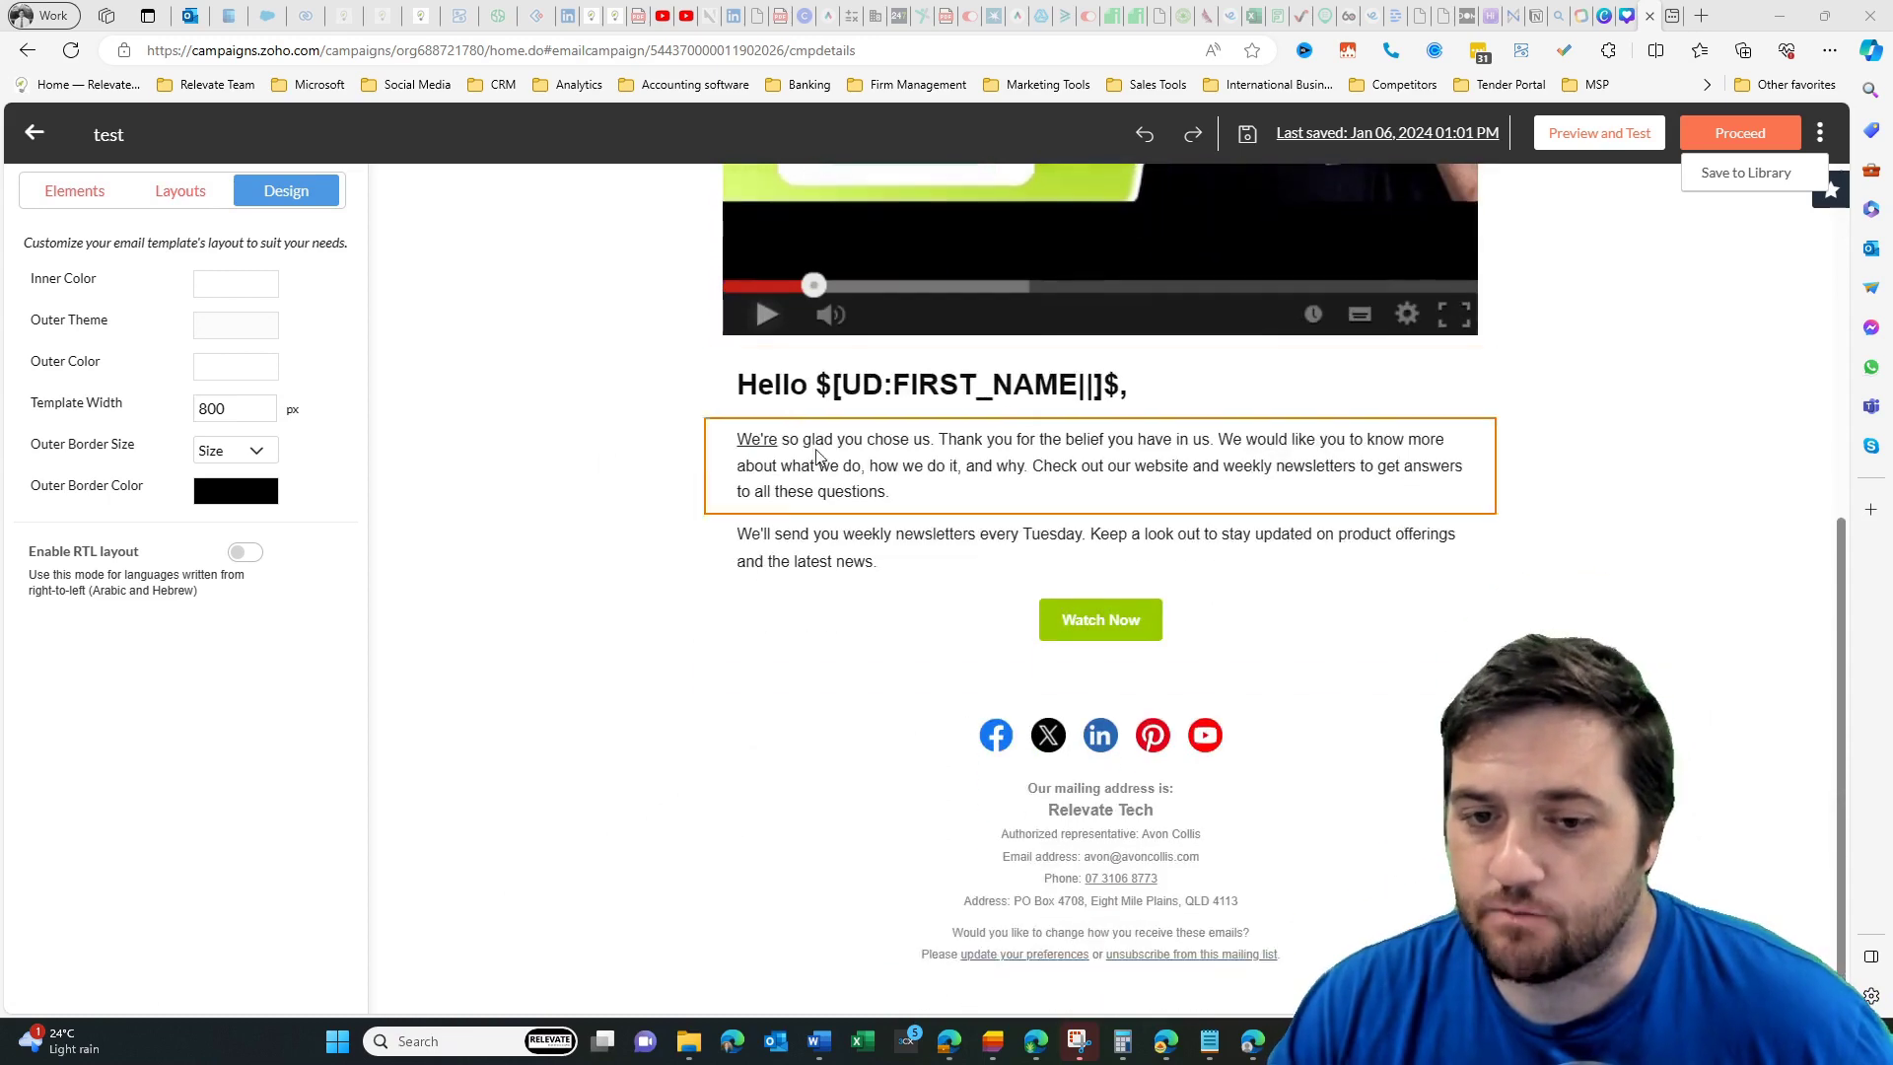
{"action": "scroll", "coordinate": [619, 290], "scroll_direction": "up", "scroll_amount": 4}
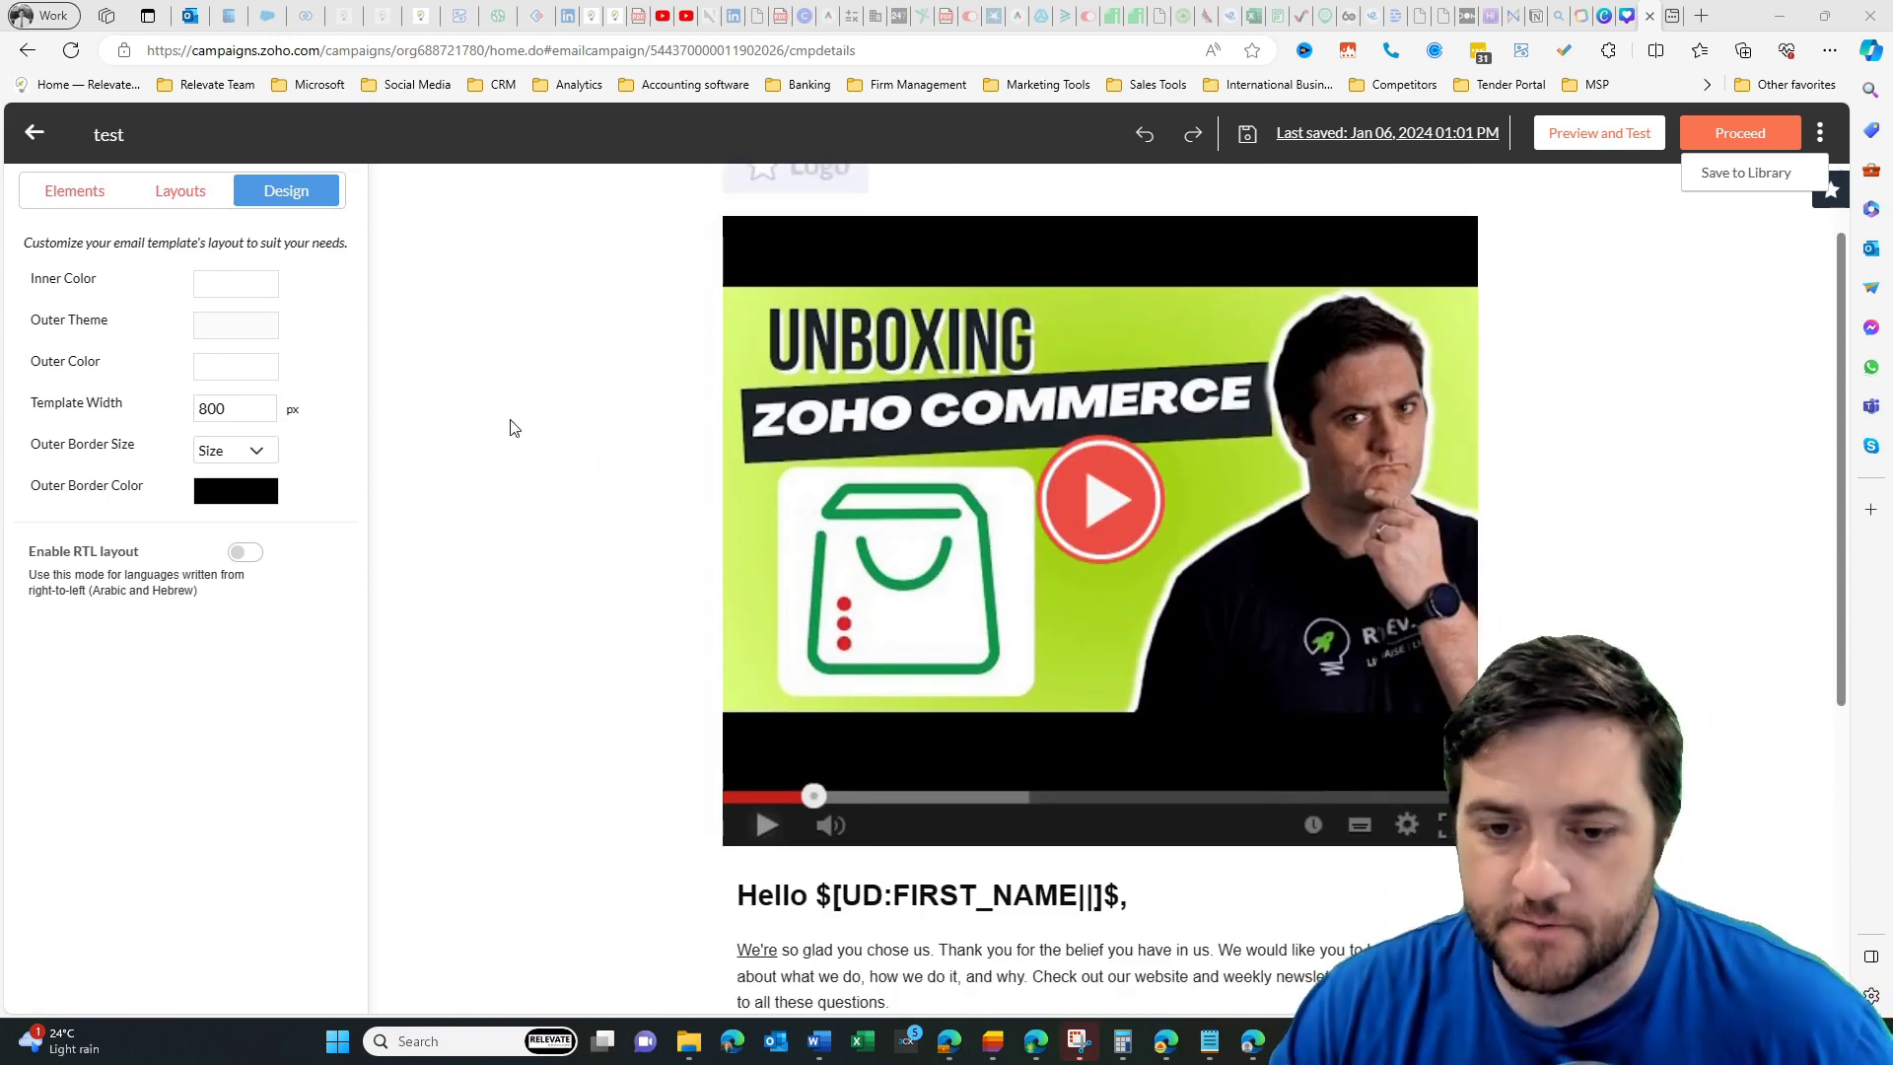
{"action": "scroll", "coordinate": [1242, 538], "scroll_direction": "down", "scroll_amount": 4}
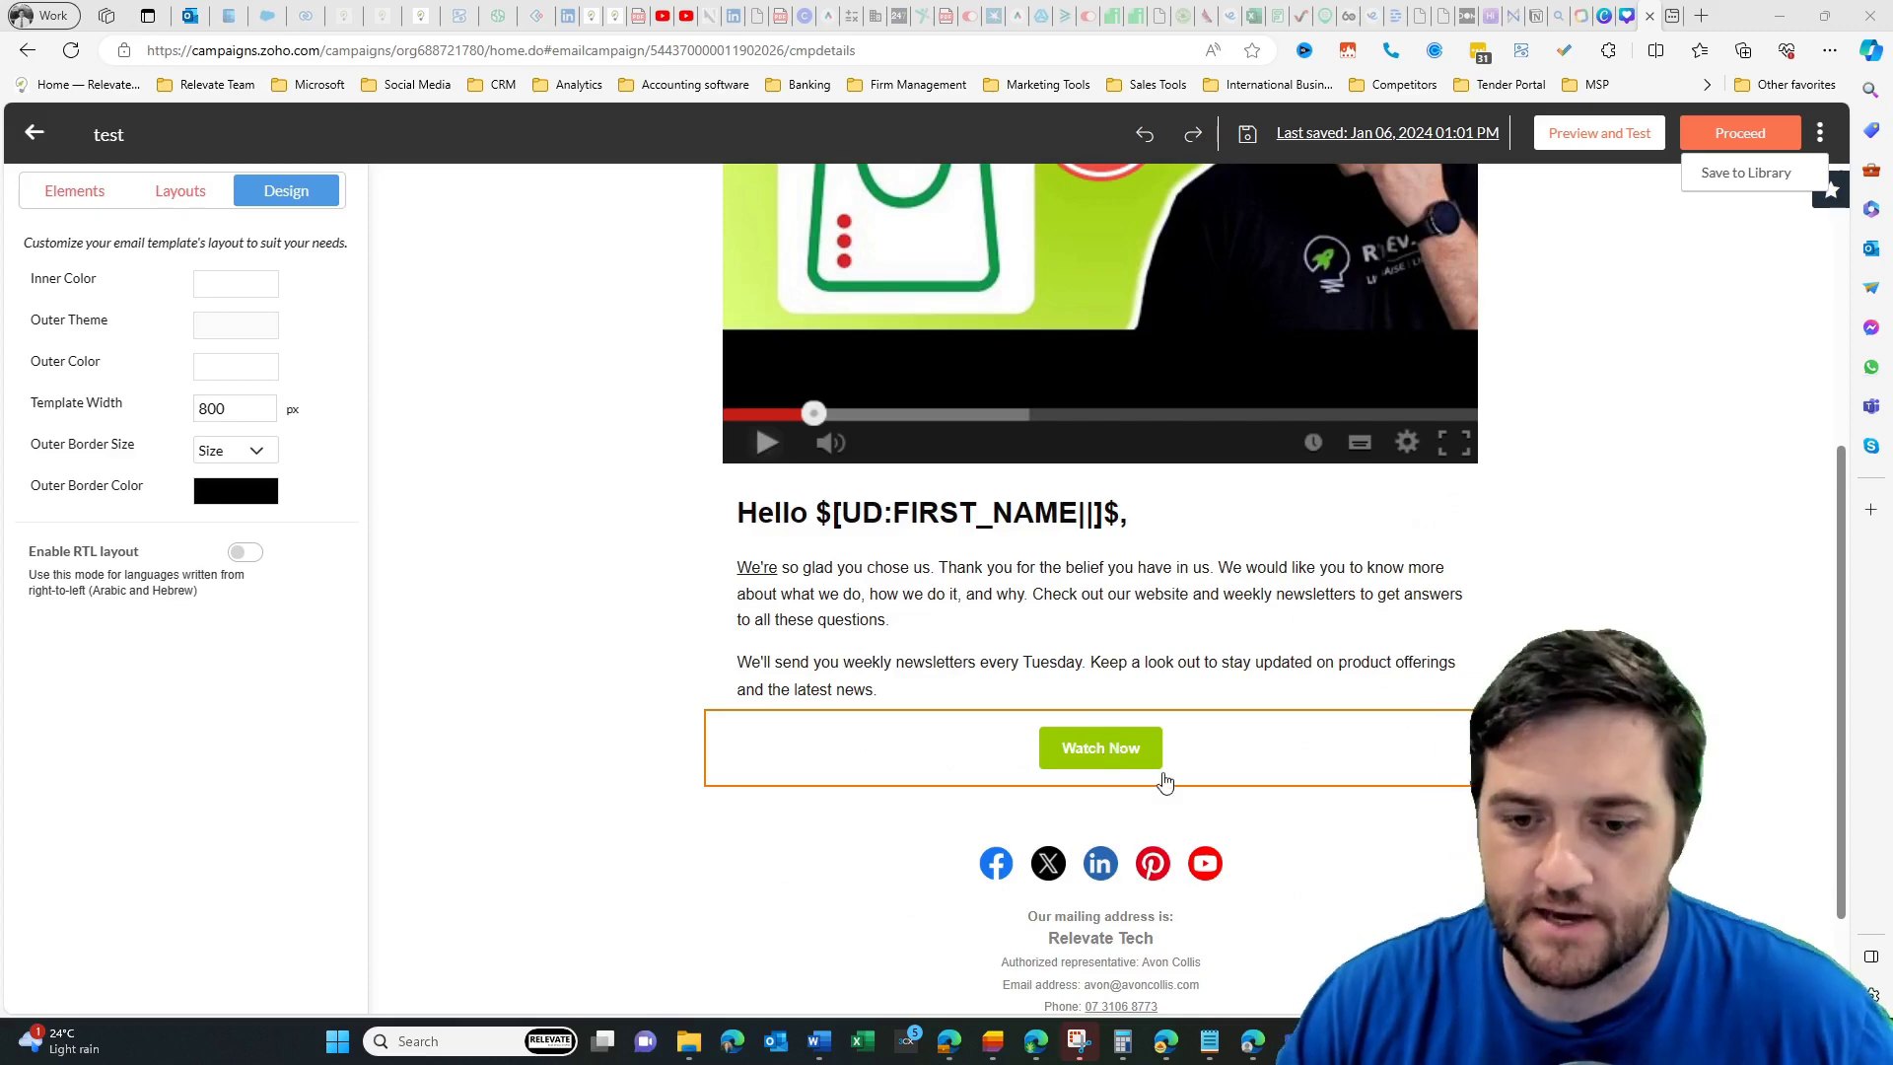
{"action": "scroll", "coordinate": [1165, 782], "scroll_direction": "down", "scroll_amount": 1}
{"action": "scroll", "coordinate": [1133, 759], "scroll_direction": "up", "scroll_amount": 6}
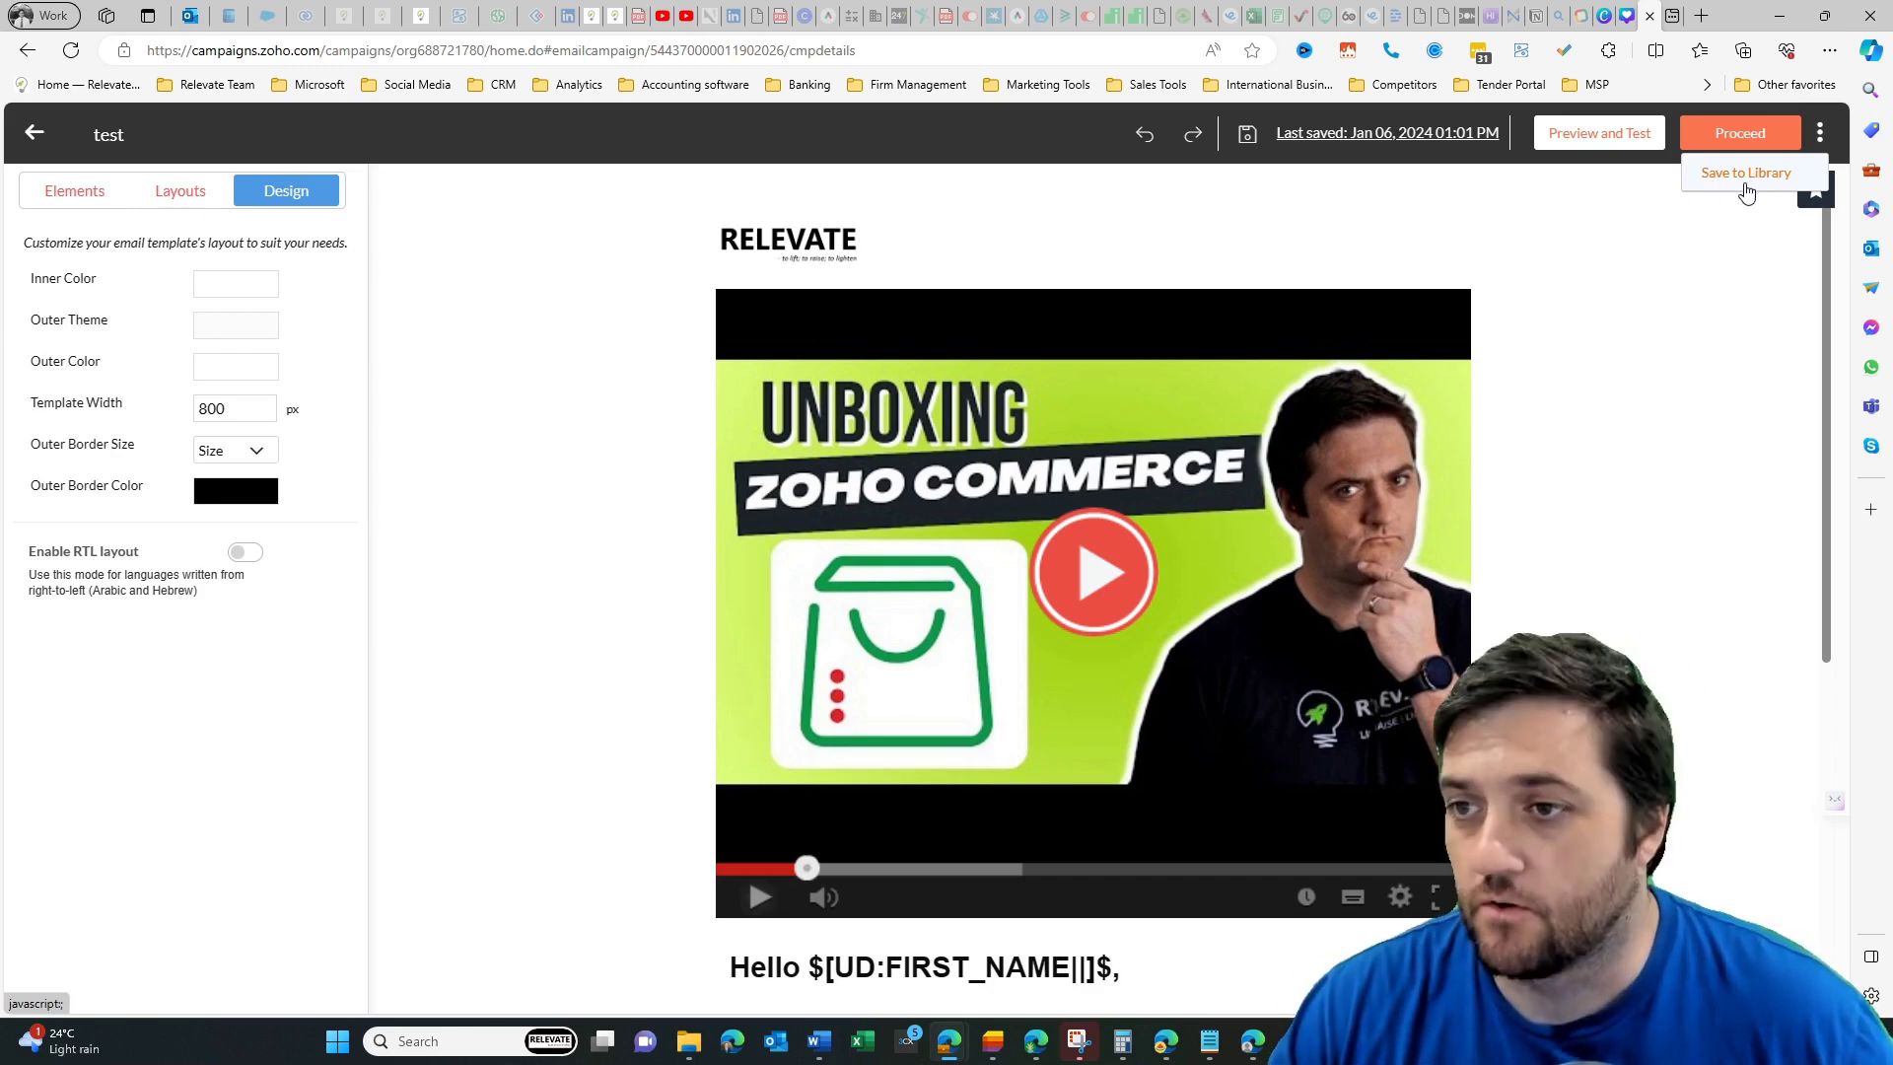
{"action": "left_click", "coordinate": [1746, 174]}
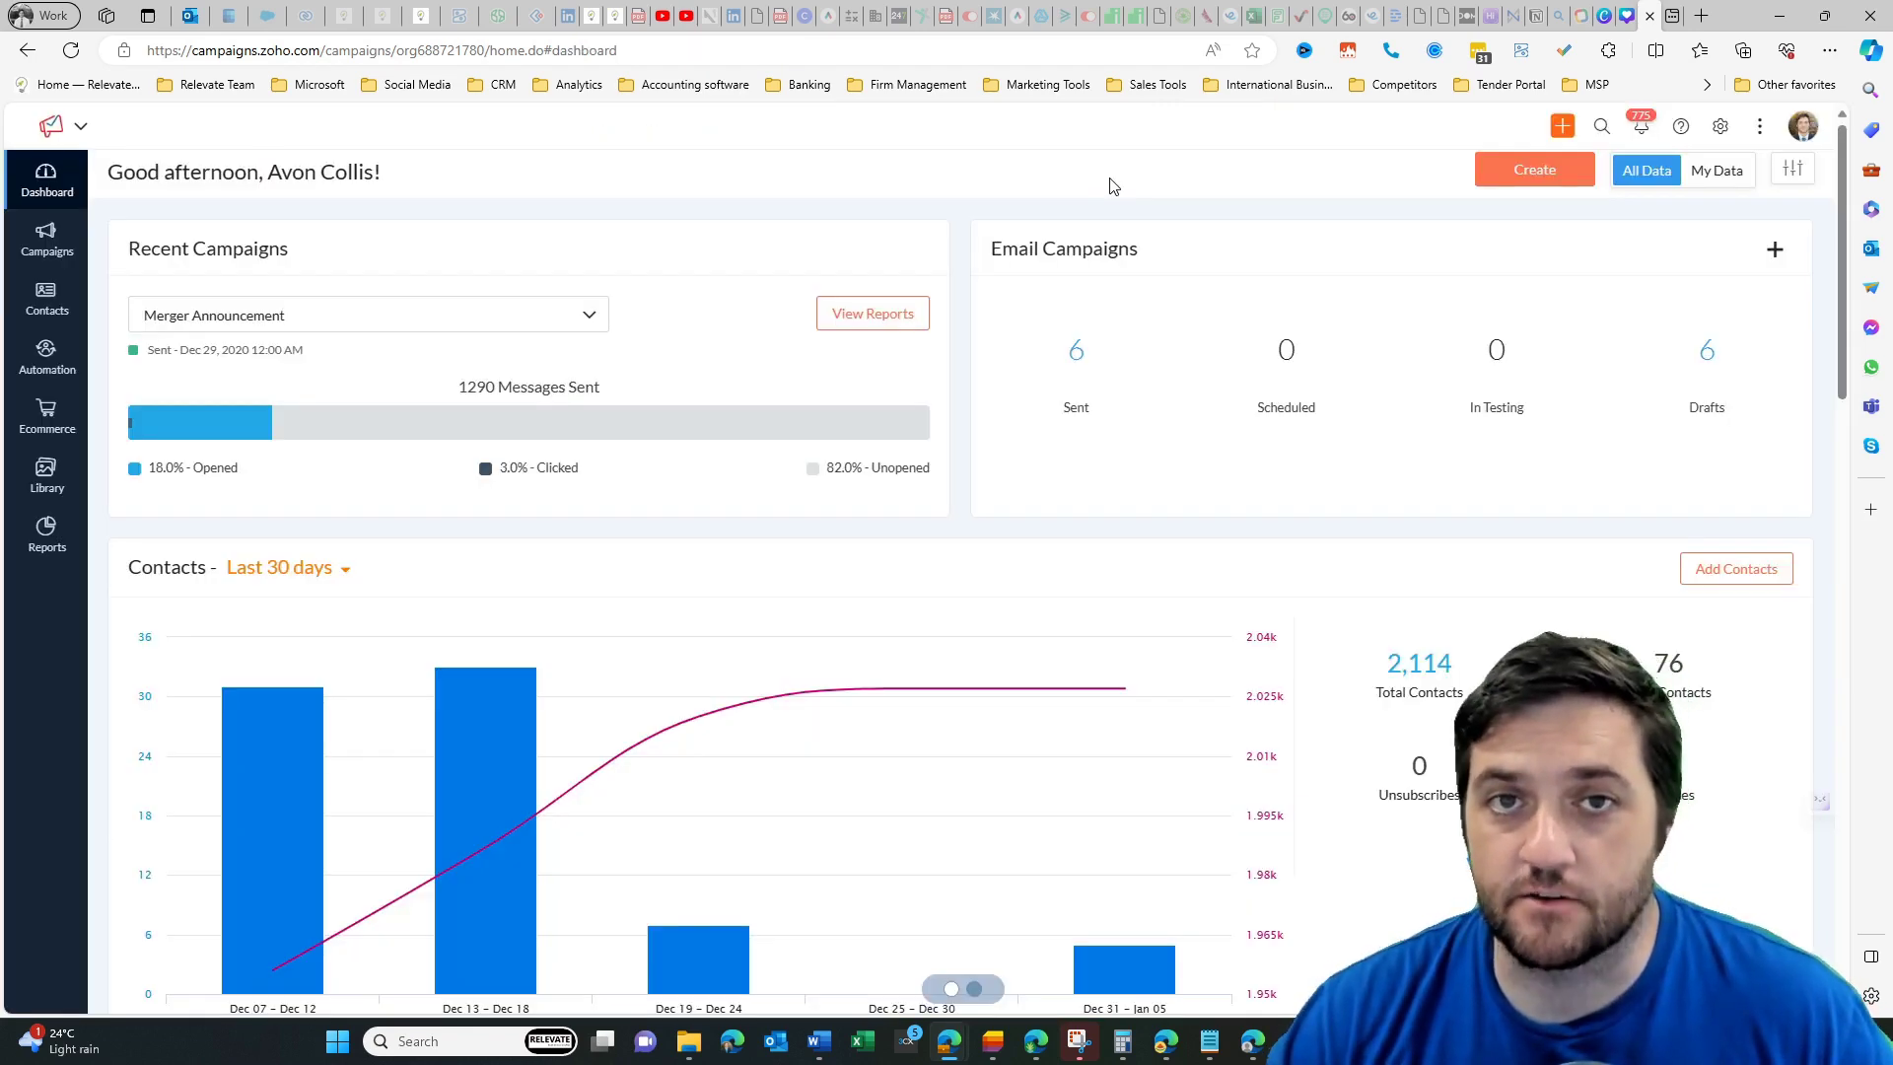
Step: Create a new regular email campaign assigned to the Marketing topic
{"action": "left_click", "coordinate": [1544, 175]}
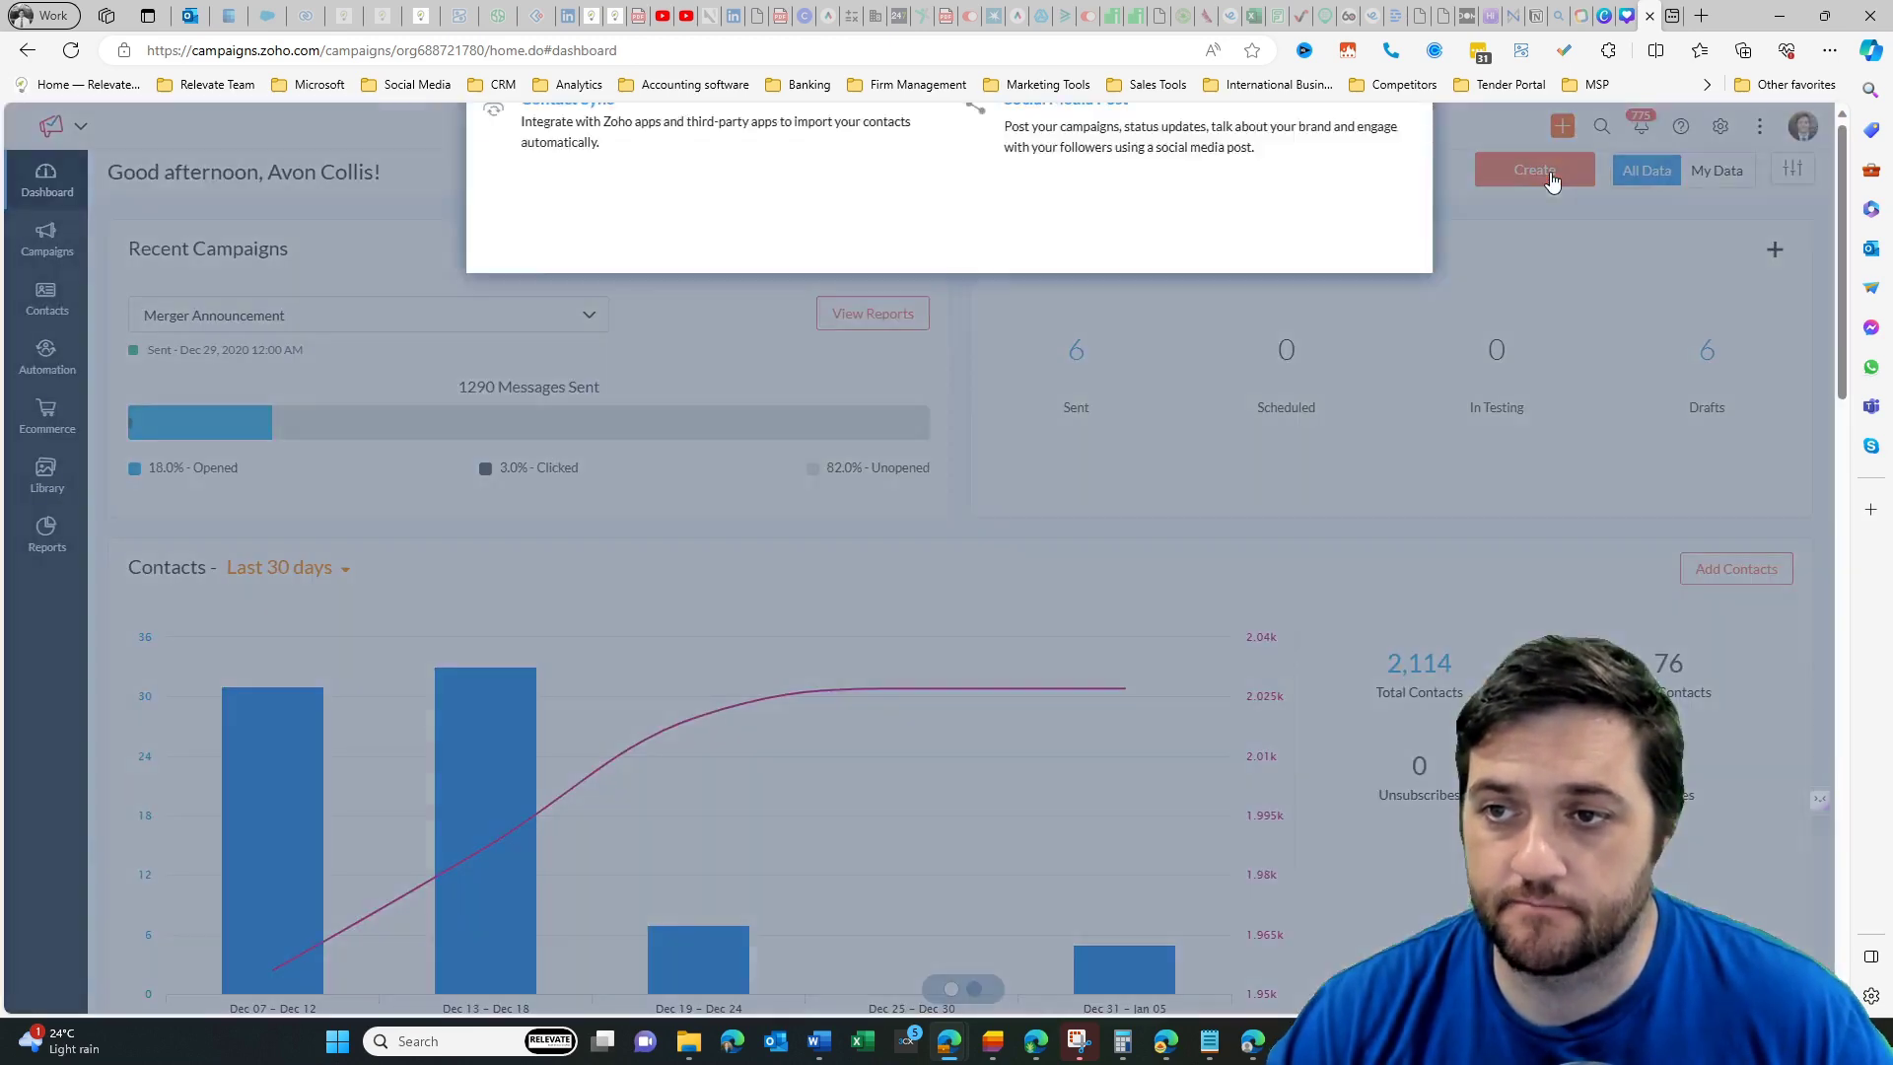
{"action": "left_click", "coordinate": [678, 212]}
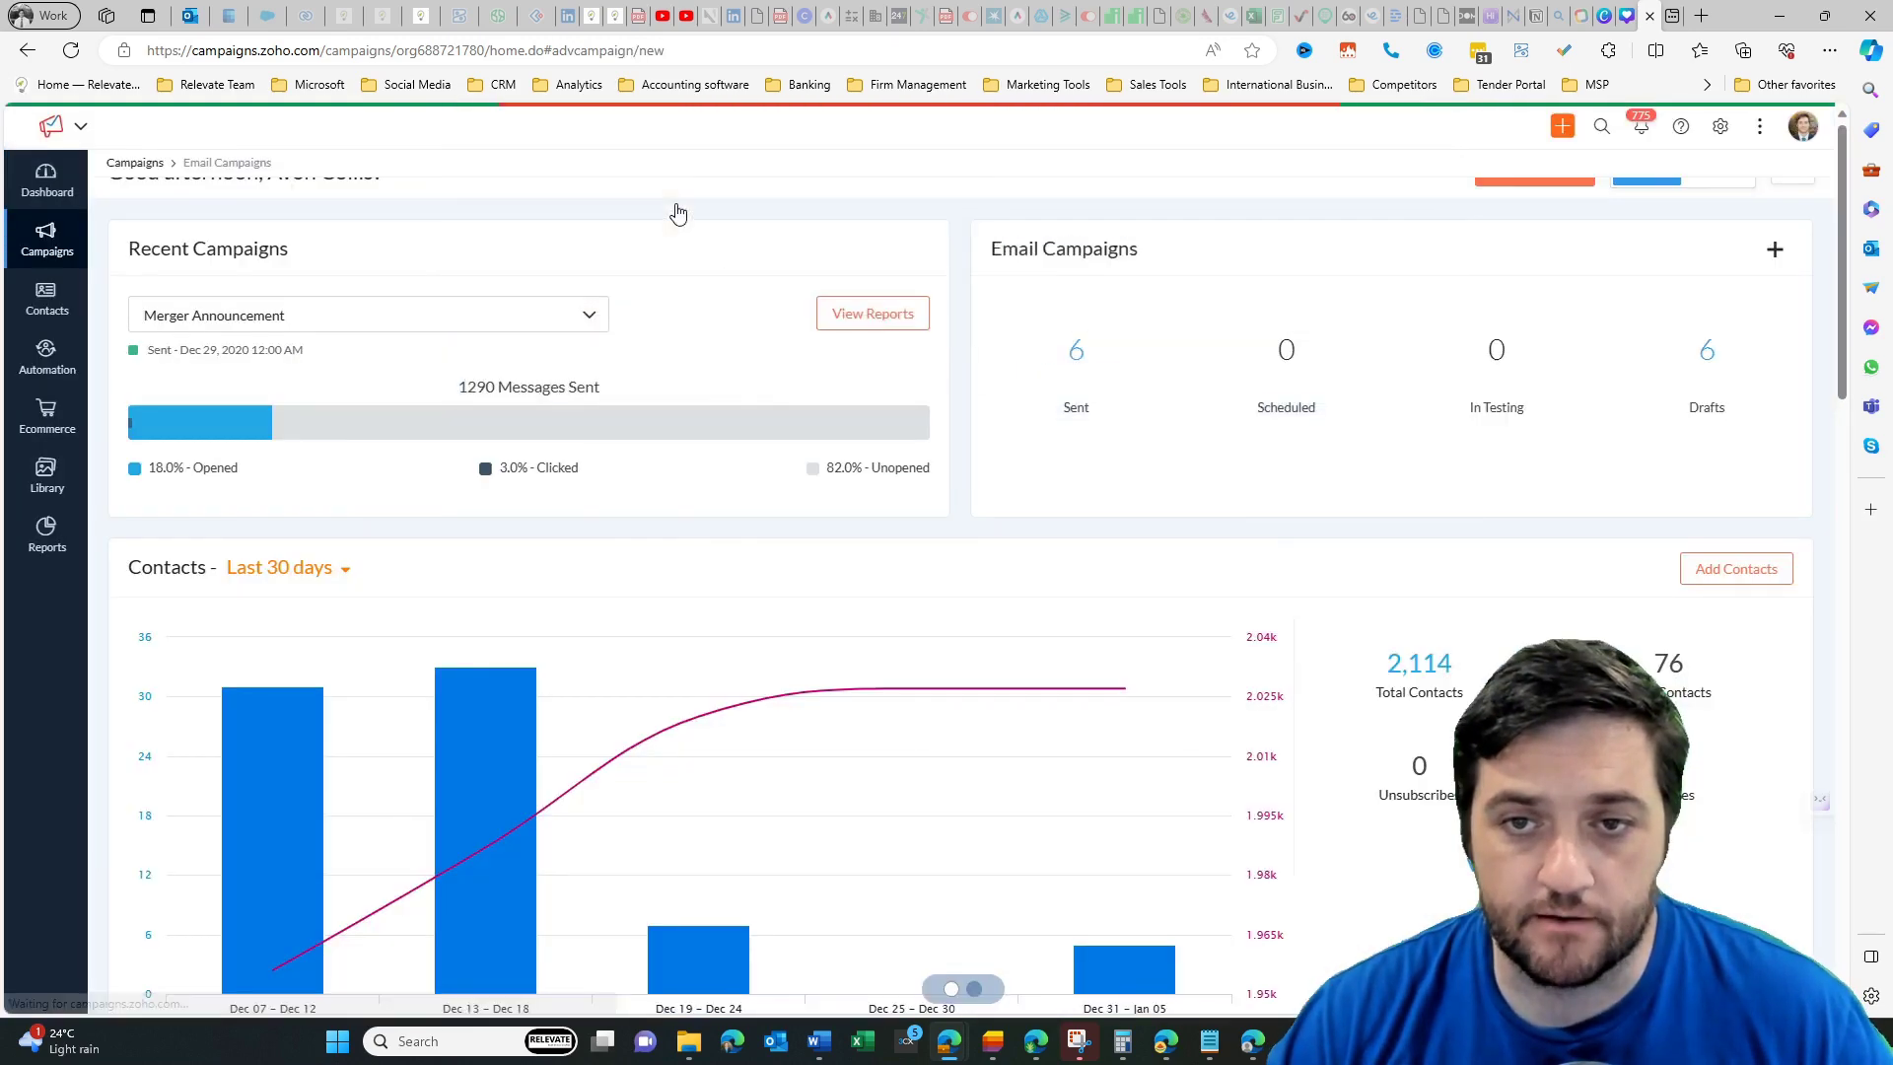
{"action": "left_click", "coordinate": [430, 394]}
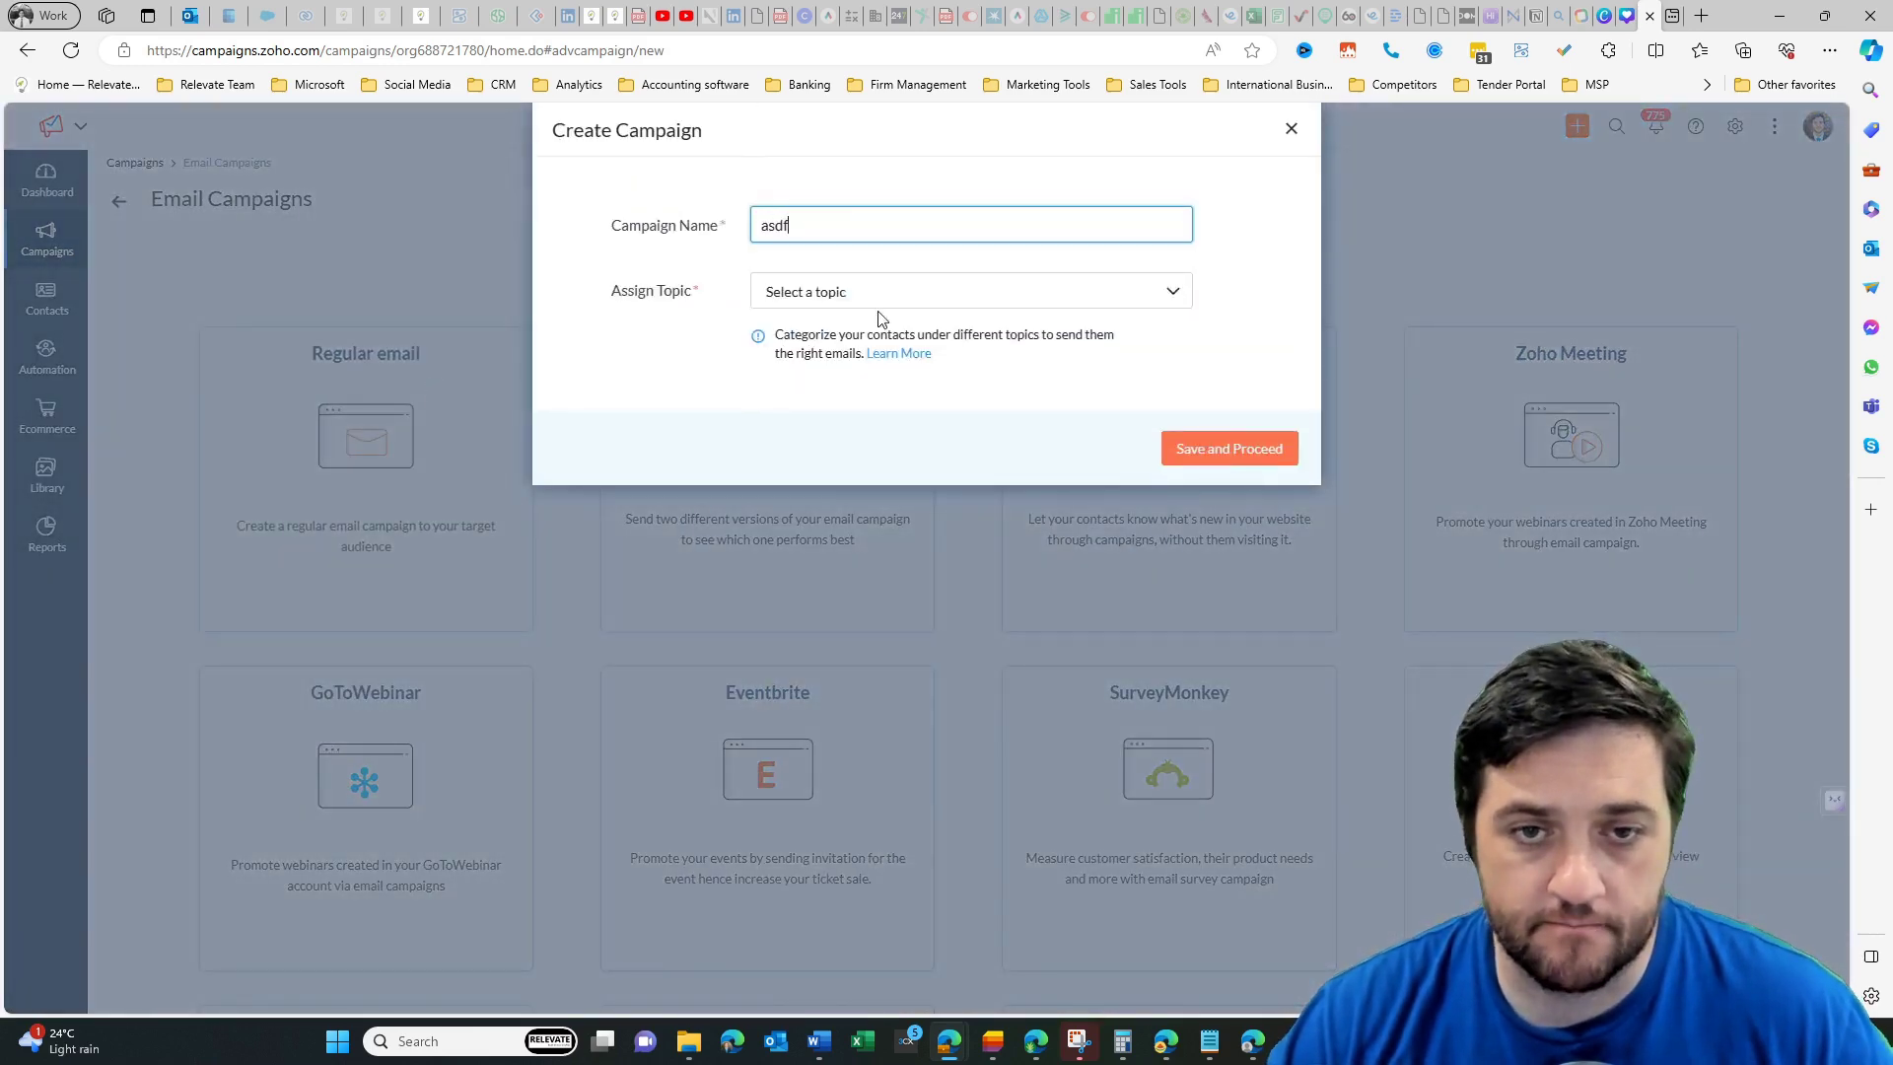
{"action": "left_click", "coordinate": [899, 301]}
{"action": "left_click", "coordinate": [875, 365]}
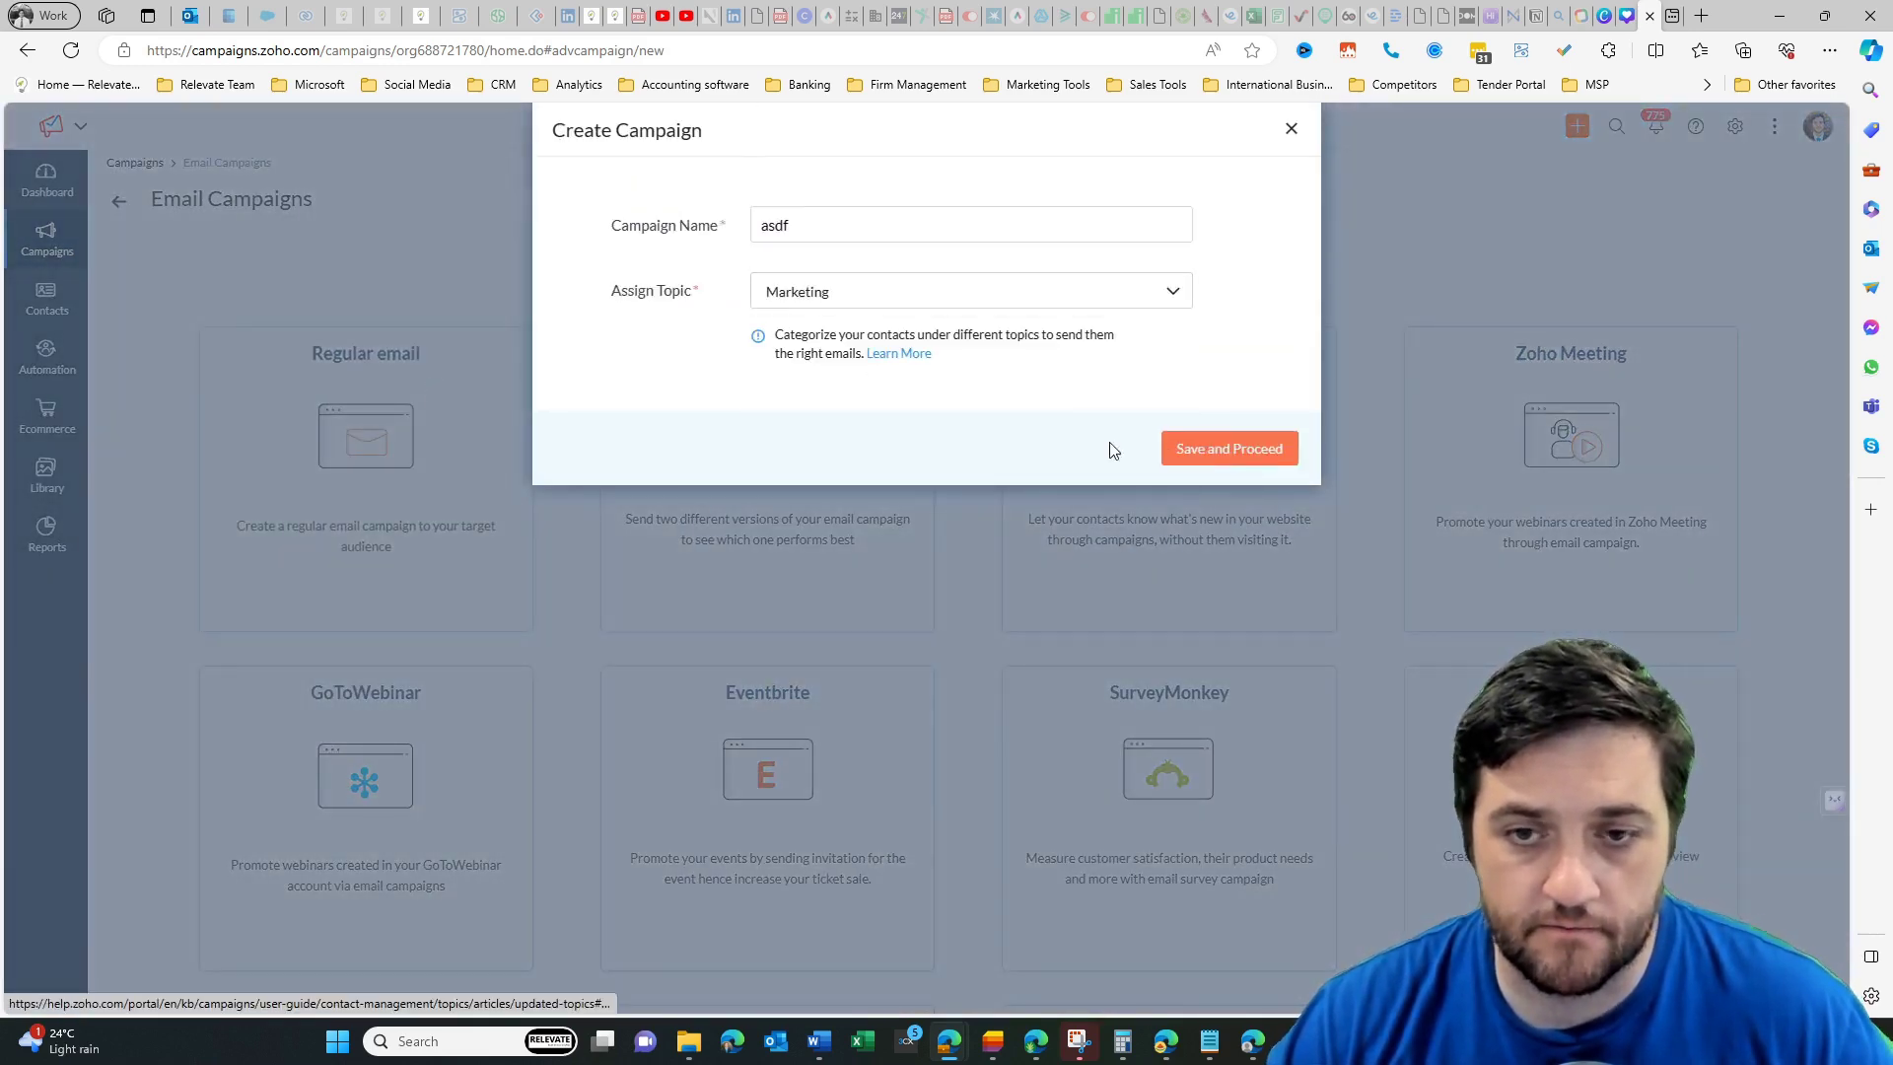
{"action": "left_click", "coordinate": [1196, 450]}
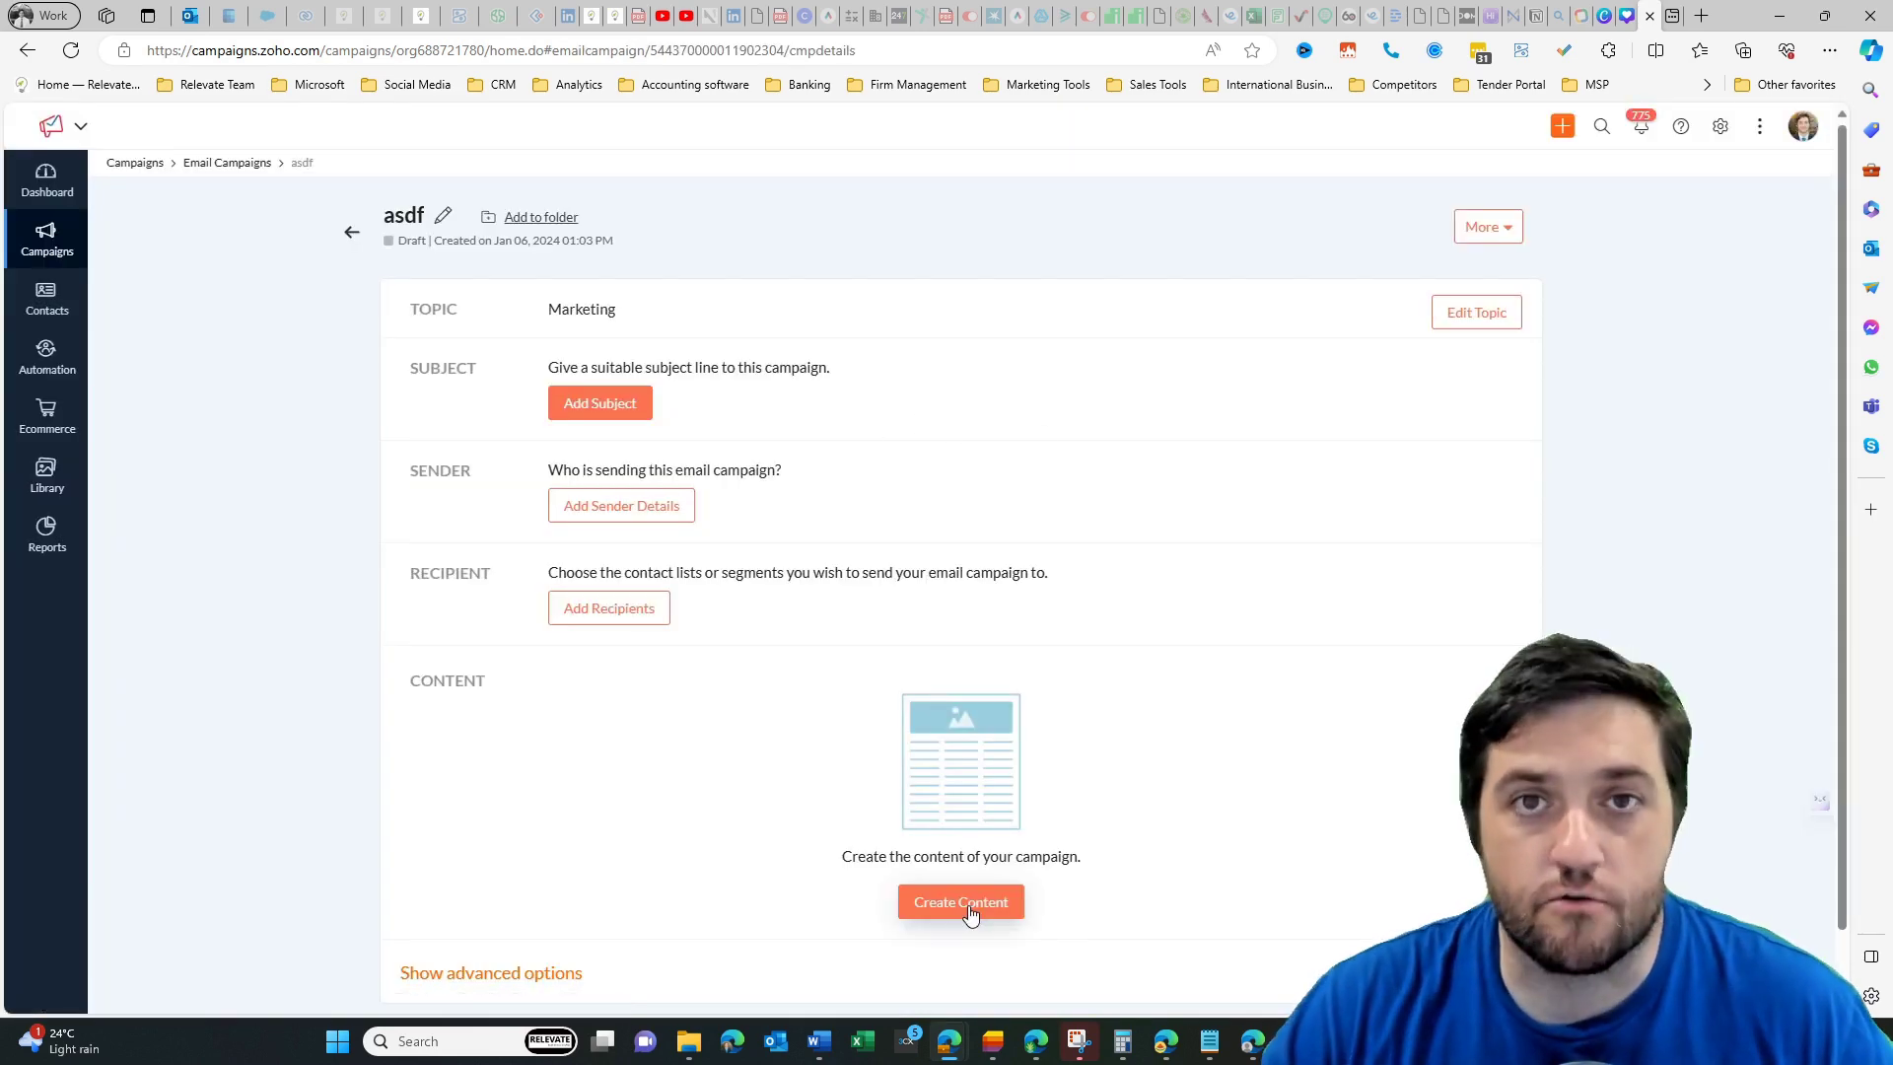
Step: Use the saved Video Email Template as the campaign's content
{"action": "left_click", "coordinate": [965, 901]}
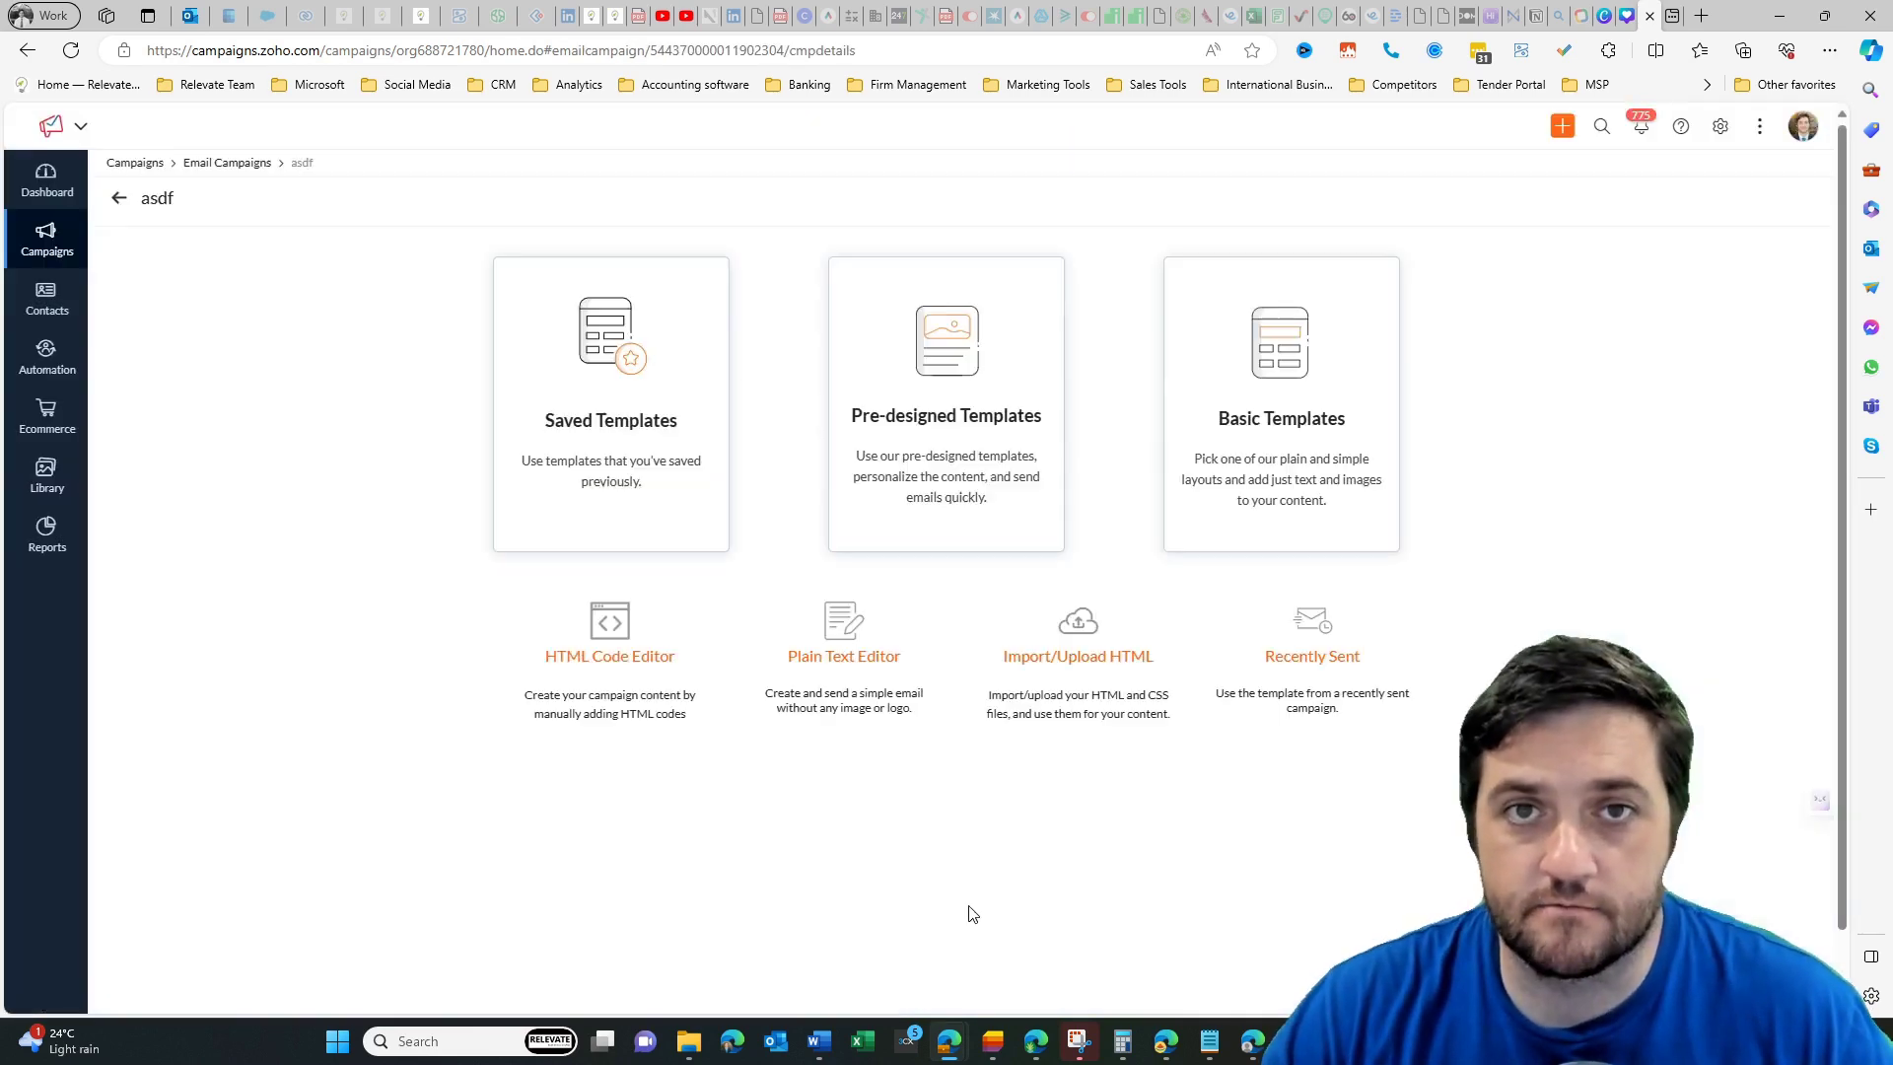
{"action": "left_click", "coordinate": [663, 414]}
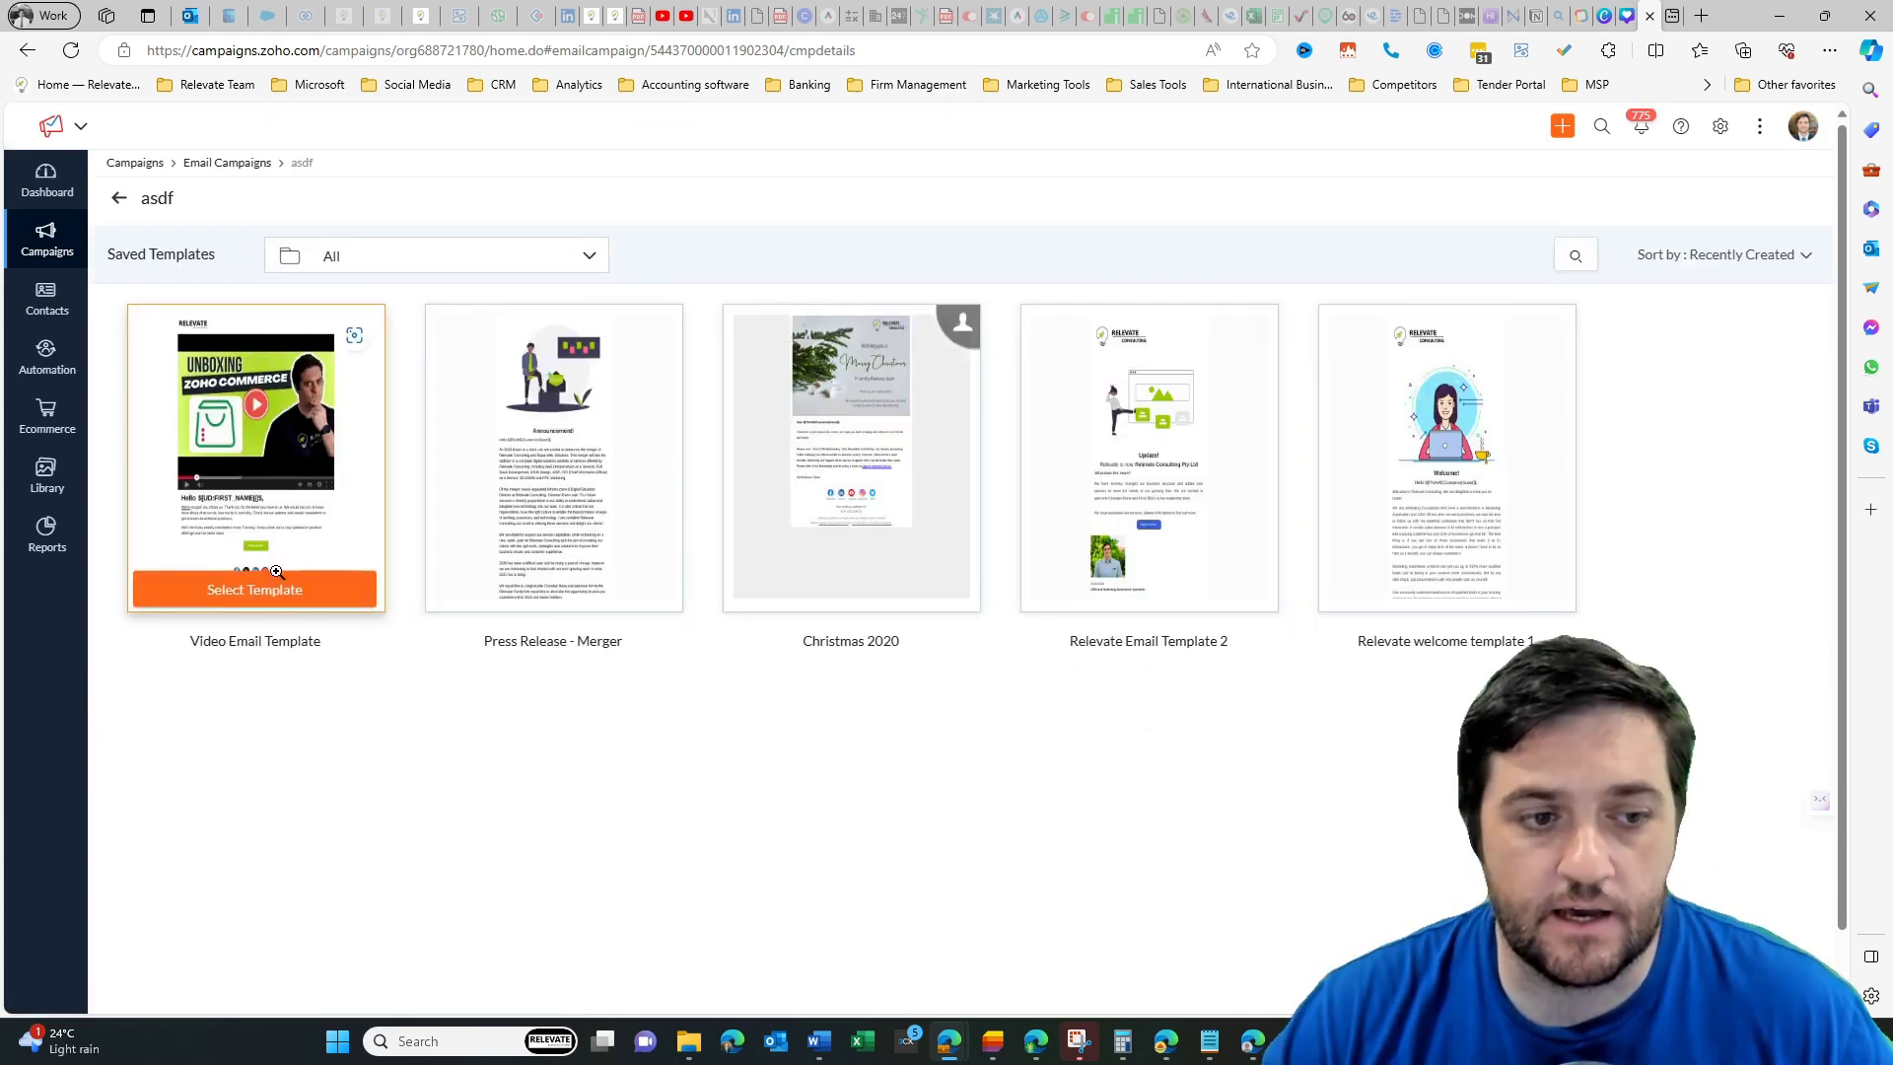
{"action": "left_click", "coordinate": [258, 596]}
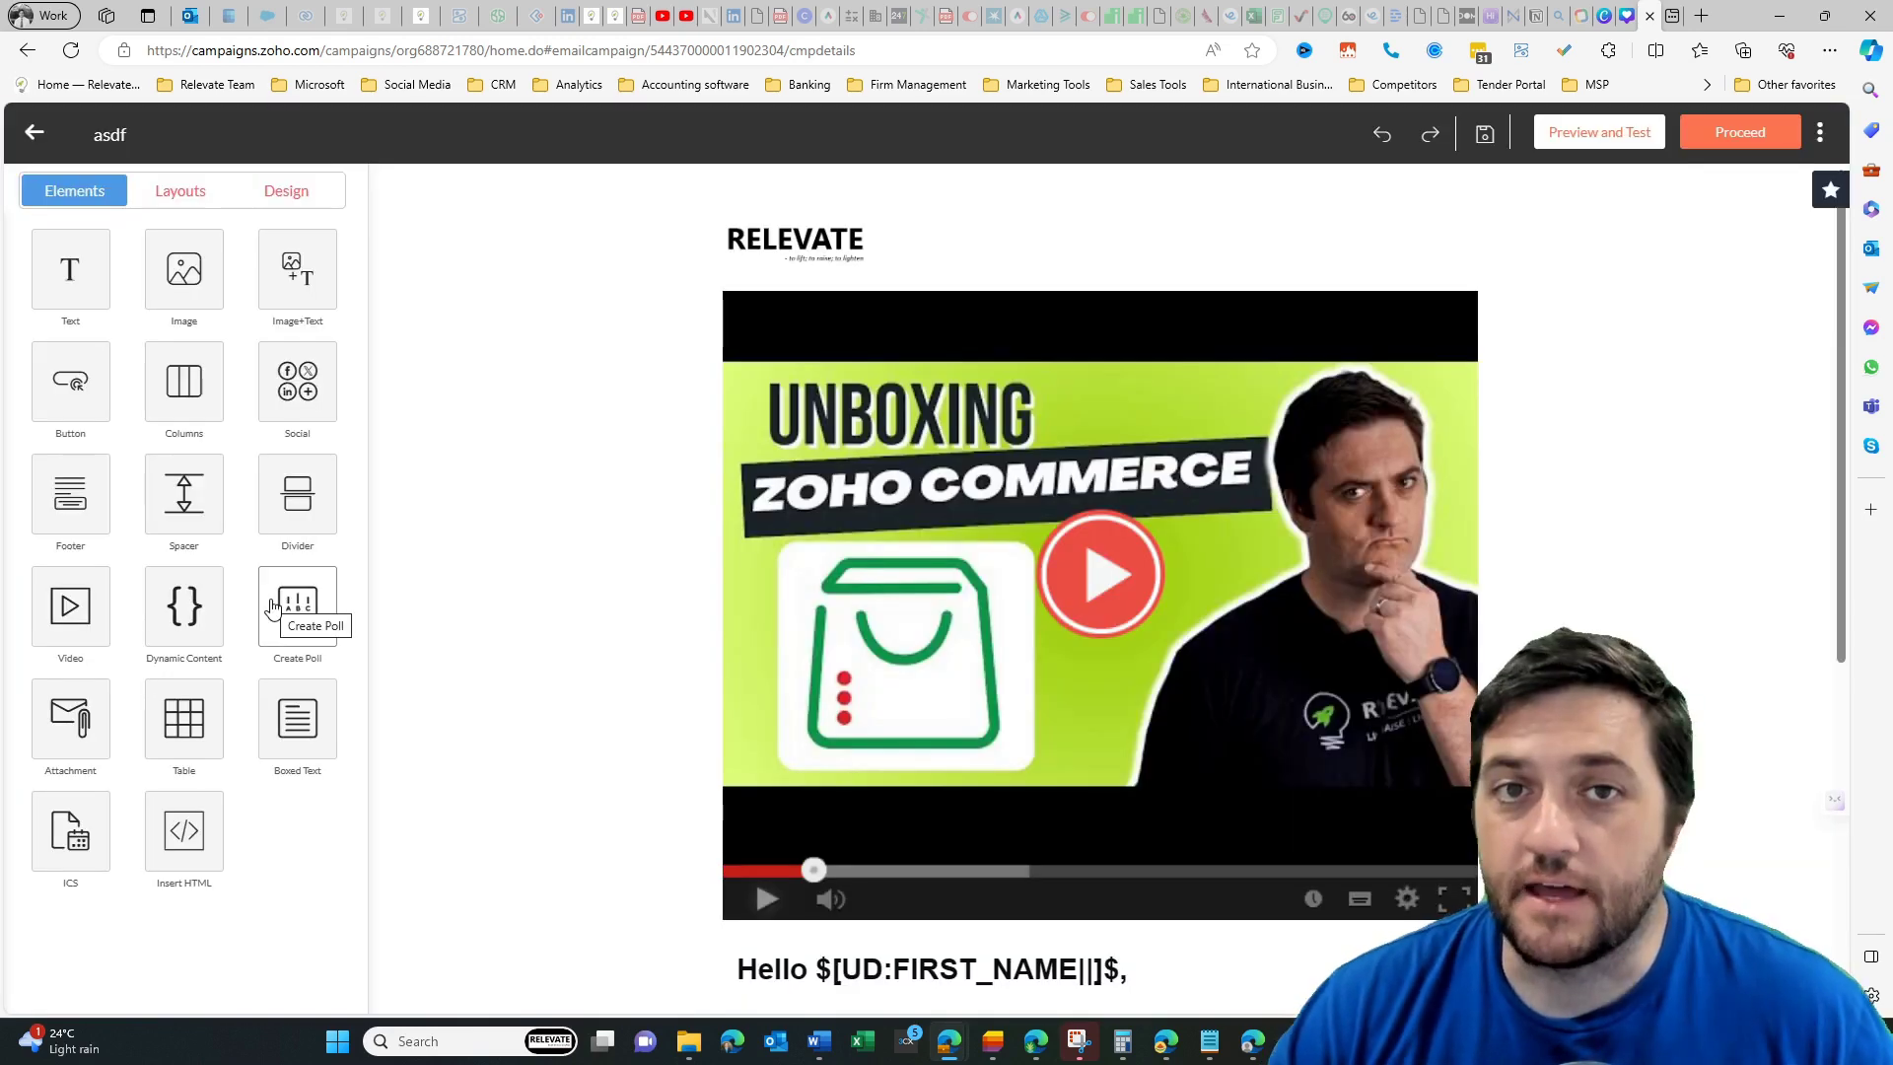
Step: Check the video link and Watch Now button settings, then save and exit the editor
{"action": "left_click", "coordinate": [794, 511]}
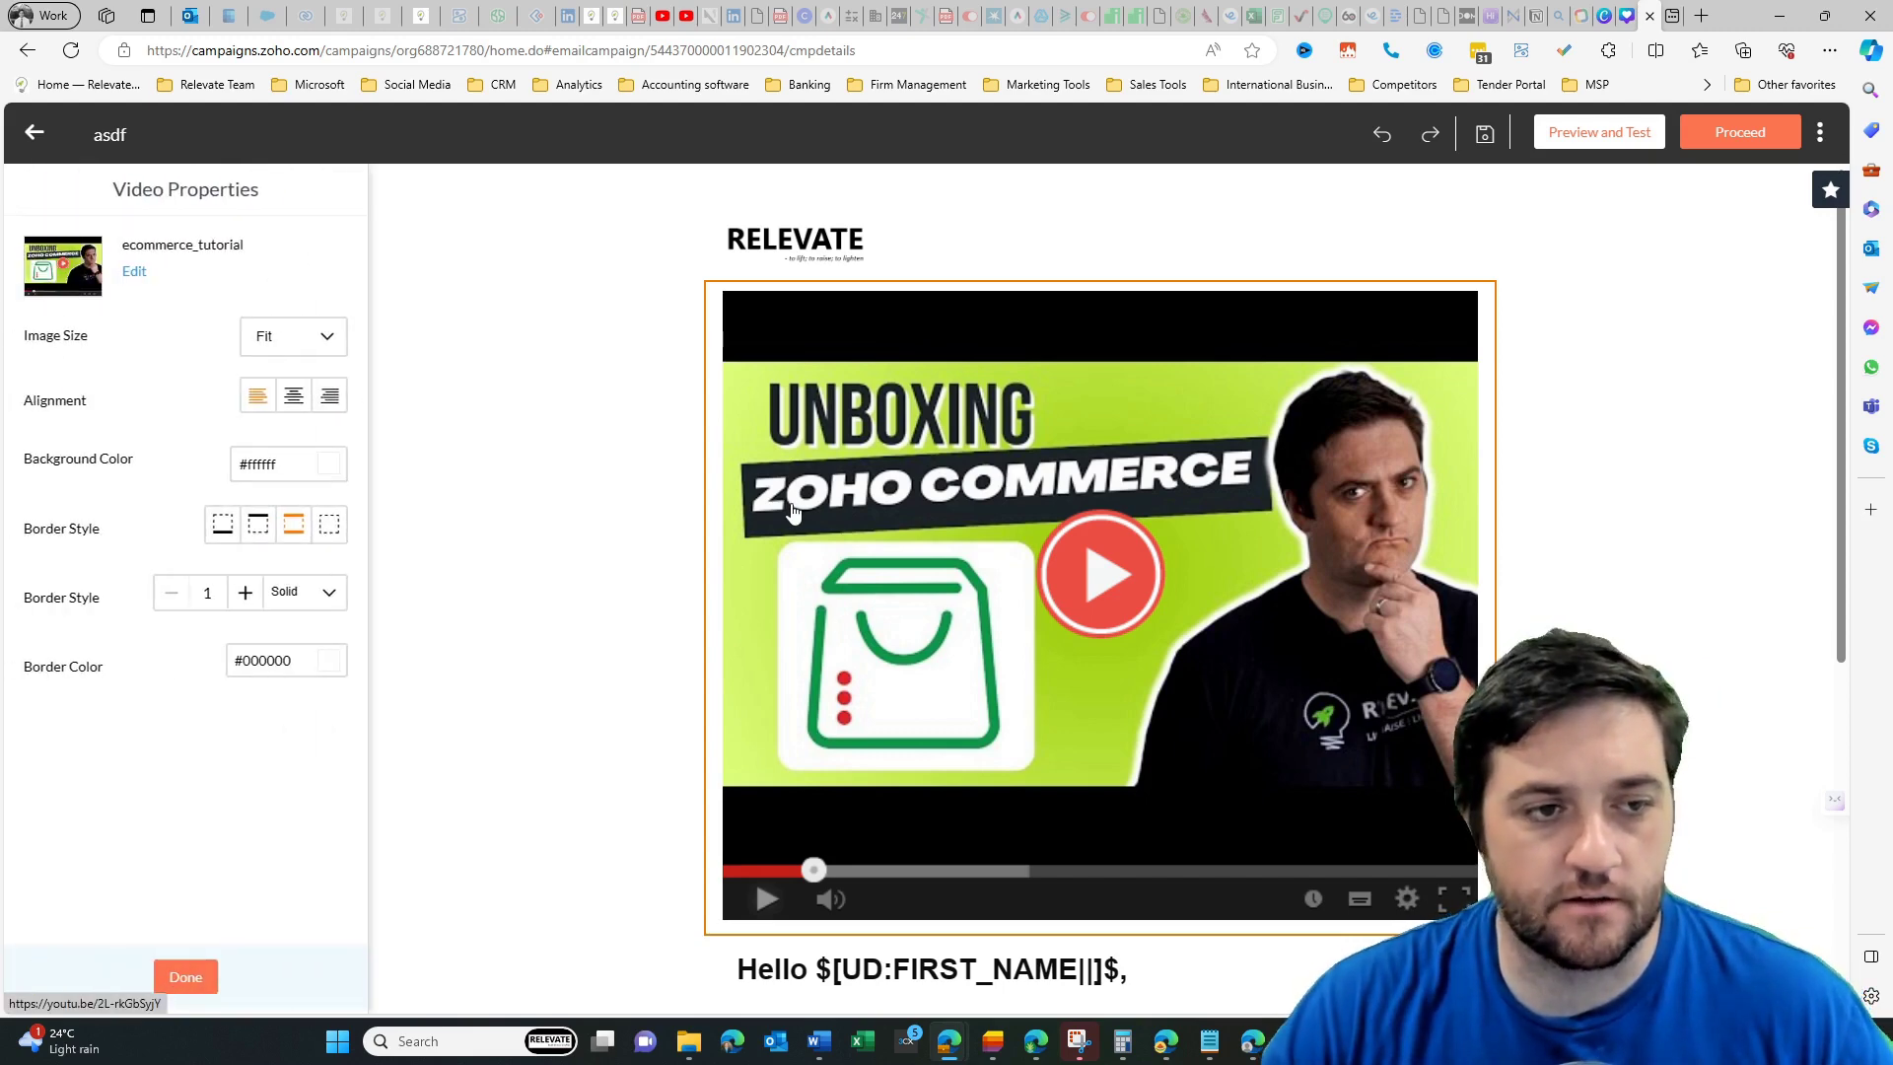
{"action": "left_click", "coordinate": [134, 273]}
{"action": "key", "text": "Escape"}
{"action": "scroll", "coordinate": [899, 460], "scroll_direction": "down", "scroll_amount": 6}
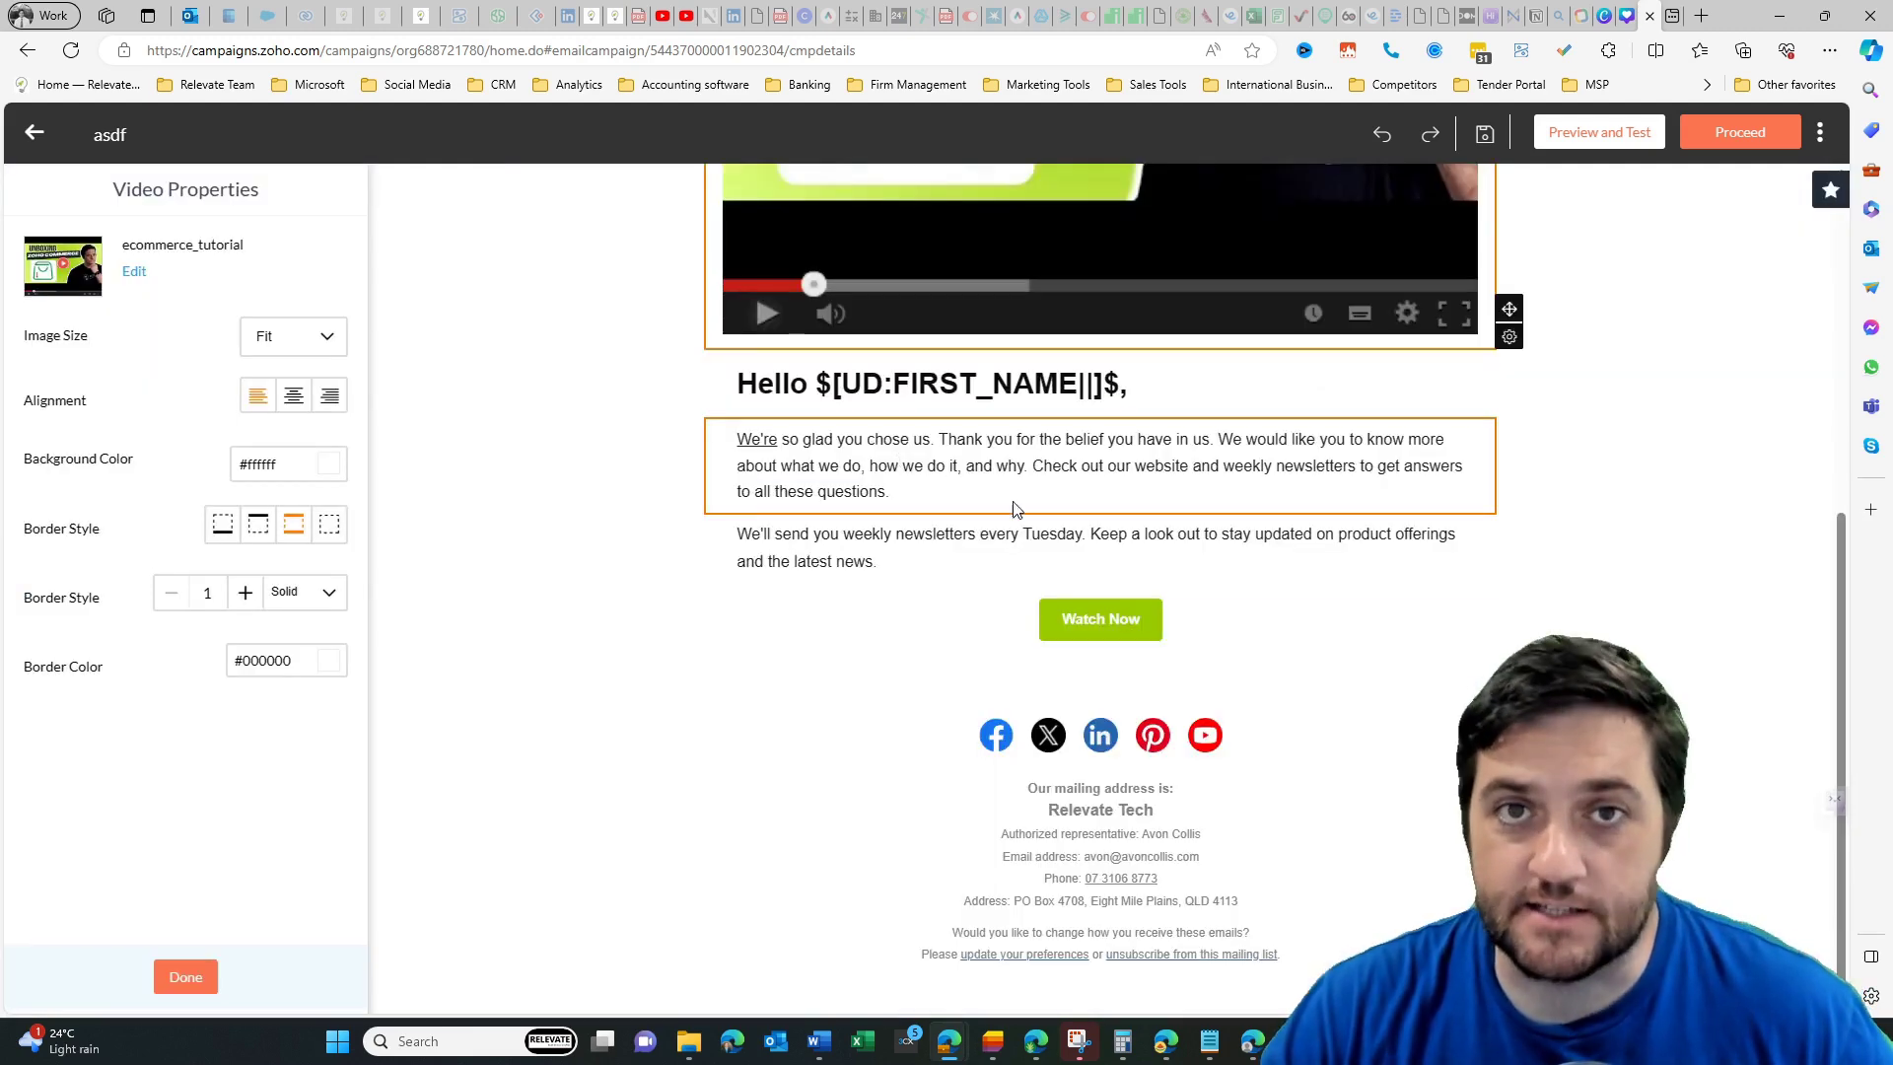
{"action": "left_click", "coordinate": [1091, 617]}
{"action": "left_click", "coordinate": [1741, 138]}
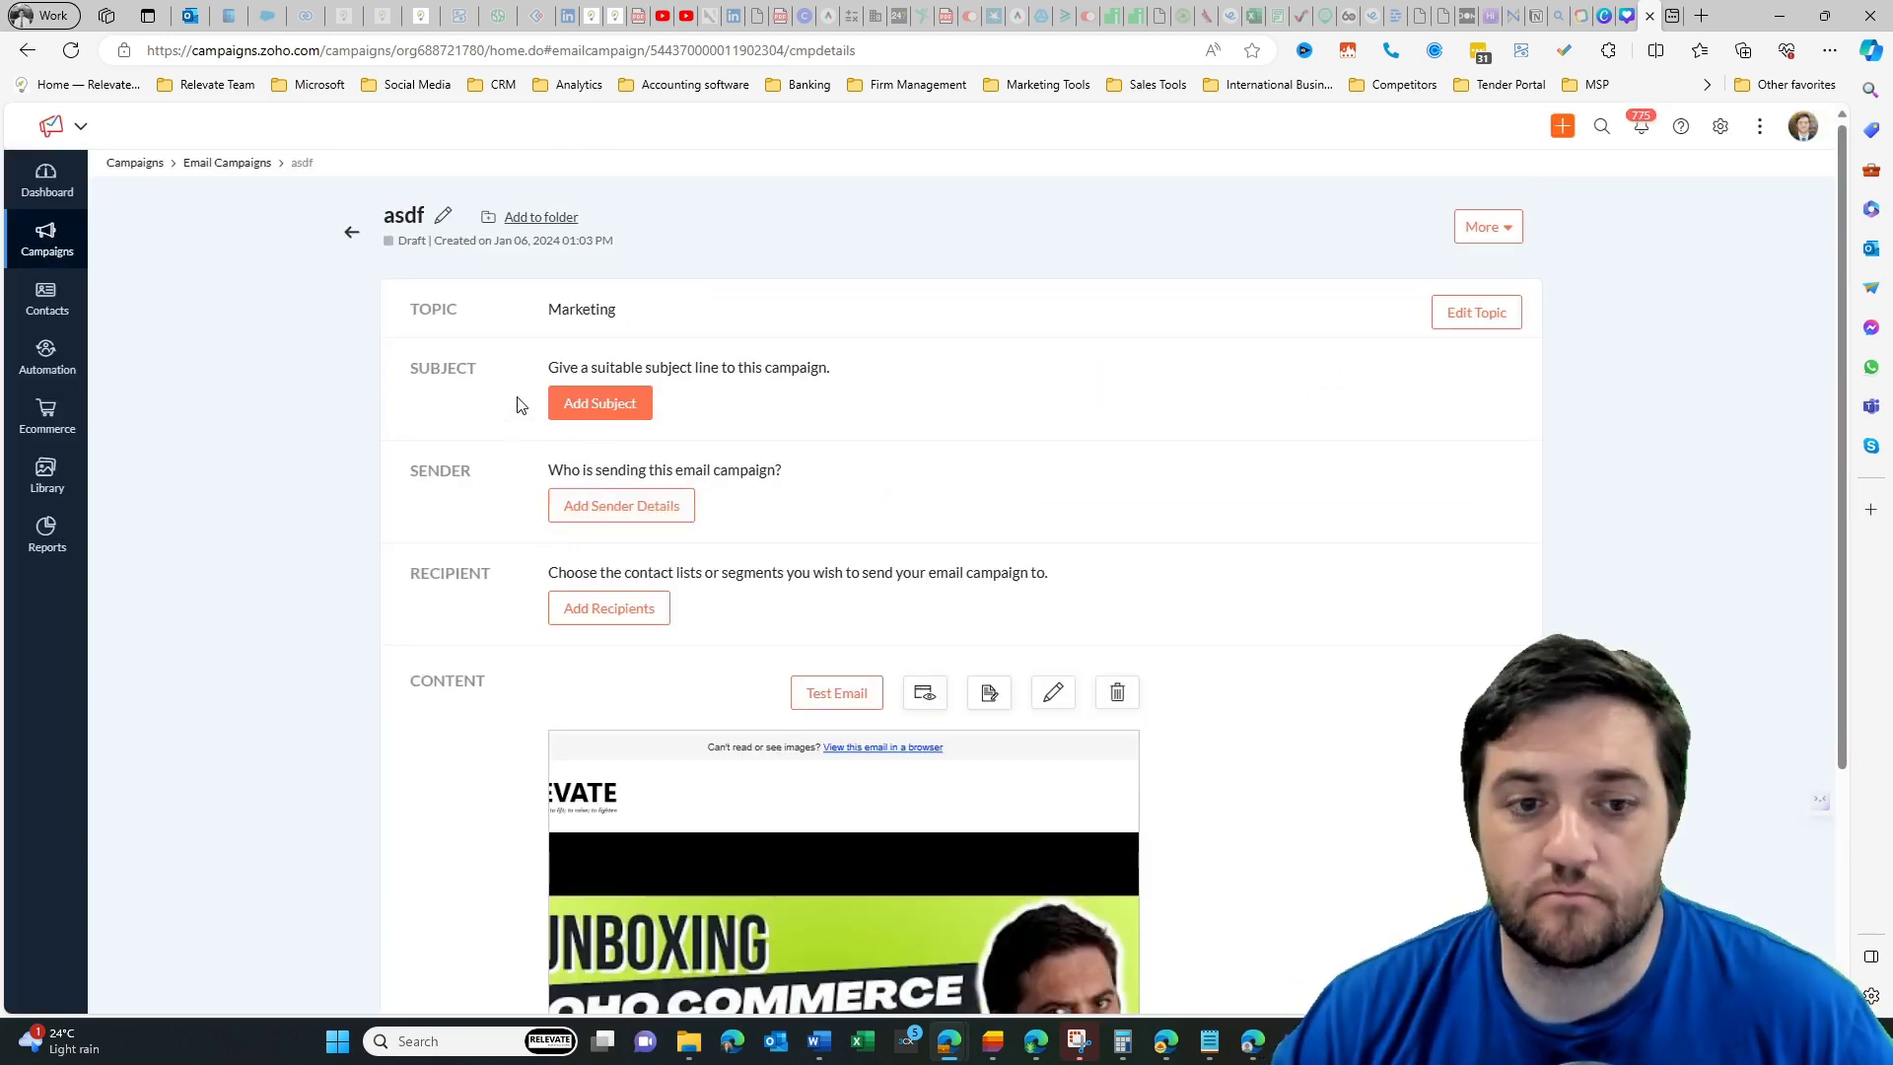
{"action": "scroll", "coordinate": [227, 692], "scroll_direction": "down", "scroll_amount": 3}
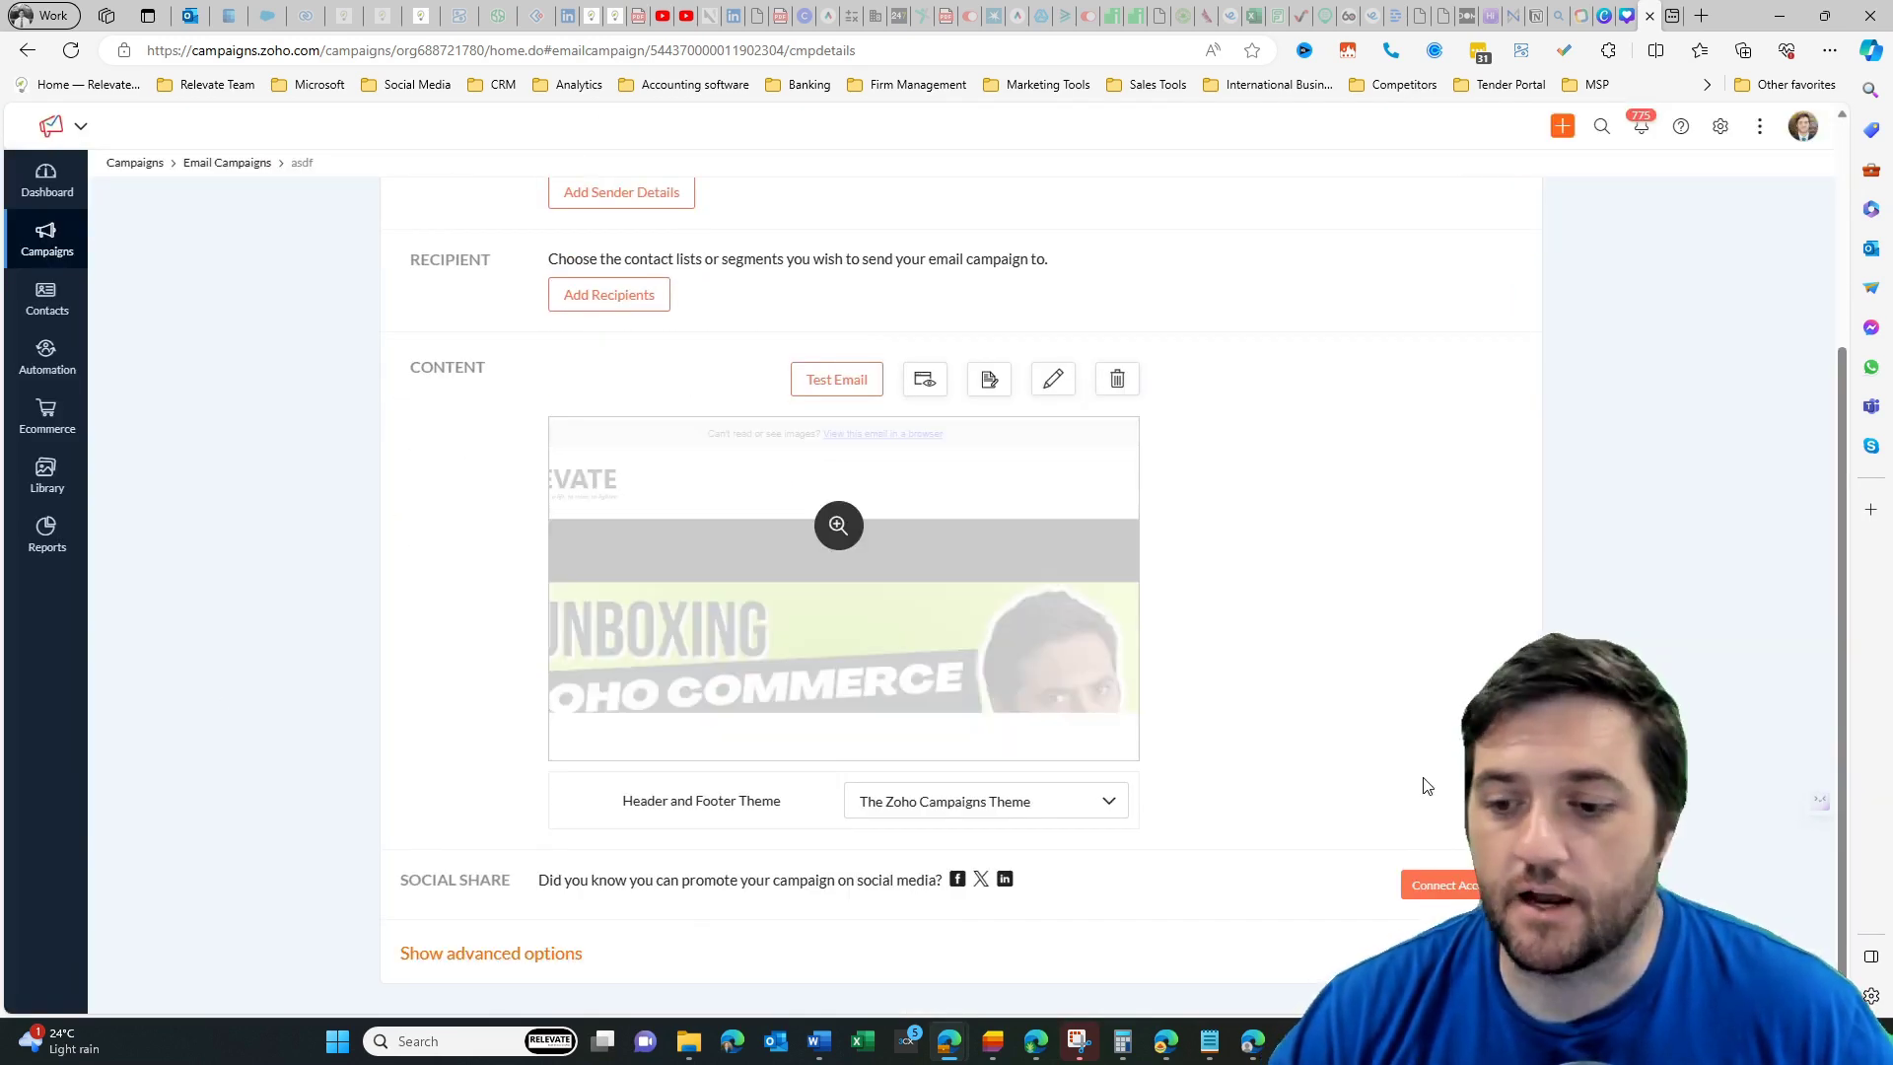
{"action": "scroll", "coordinate": [1419, 778], "scroll_direction": "up", "scroll_amount": 3}
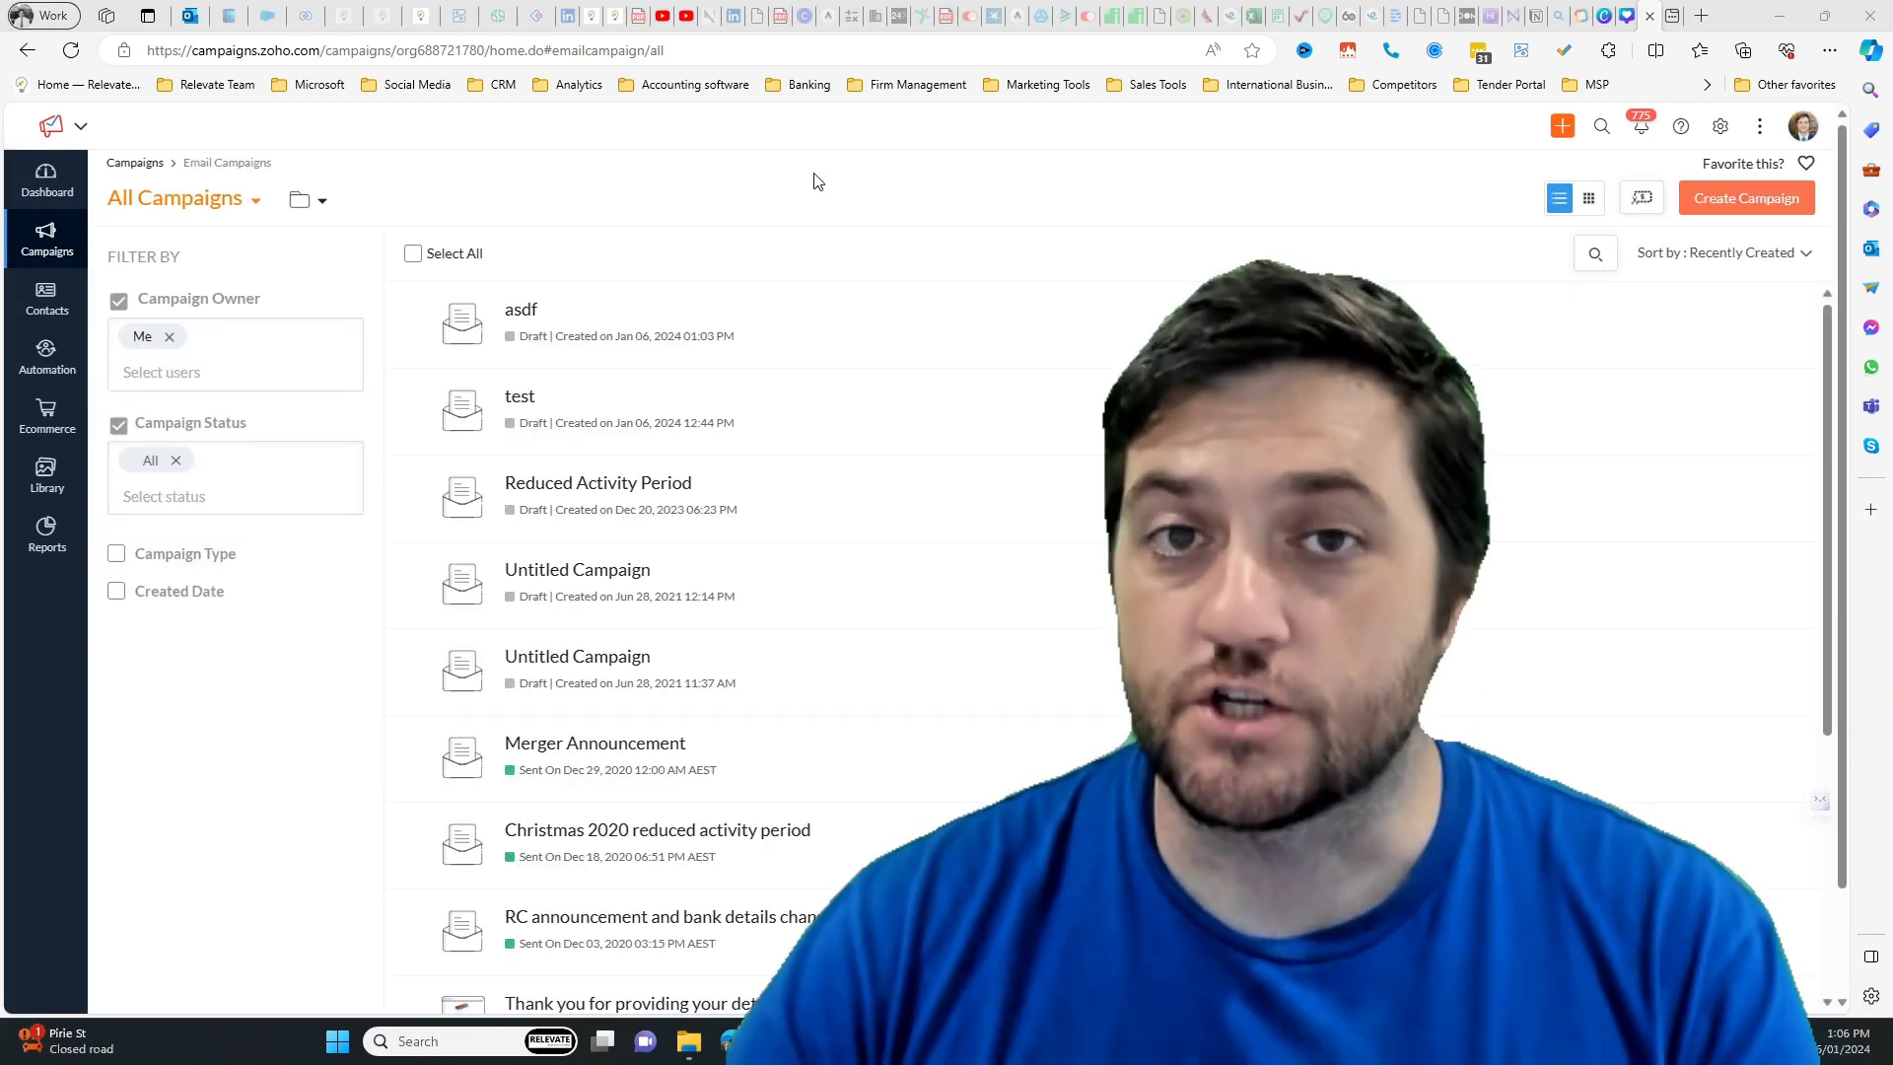